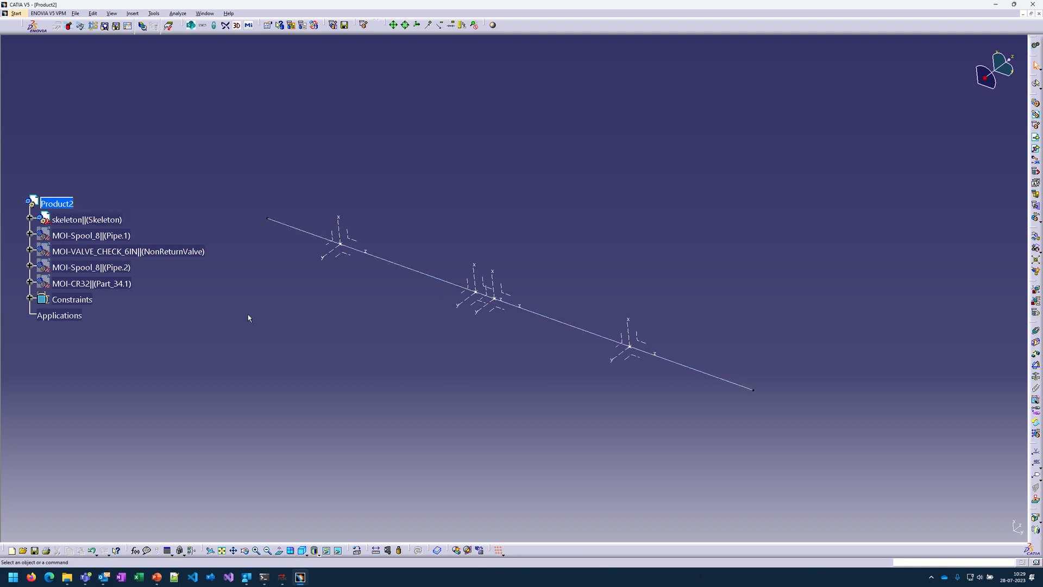
Step: Expand the assembly constraints and show the Pipe.1, NonReturnValve and Pipe.2 components
{"action": "left_click", "coordinate": [30, 300]}
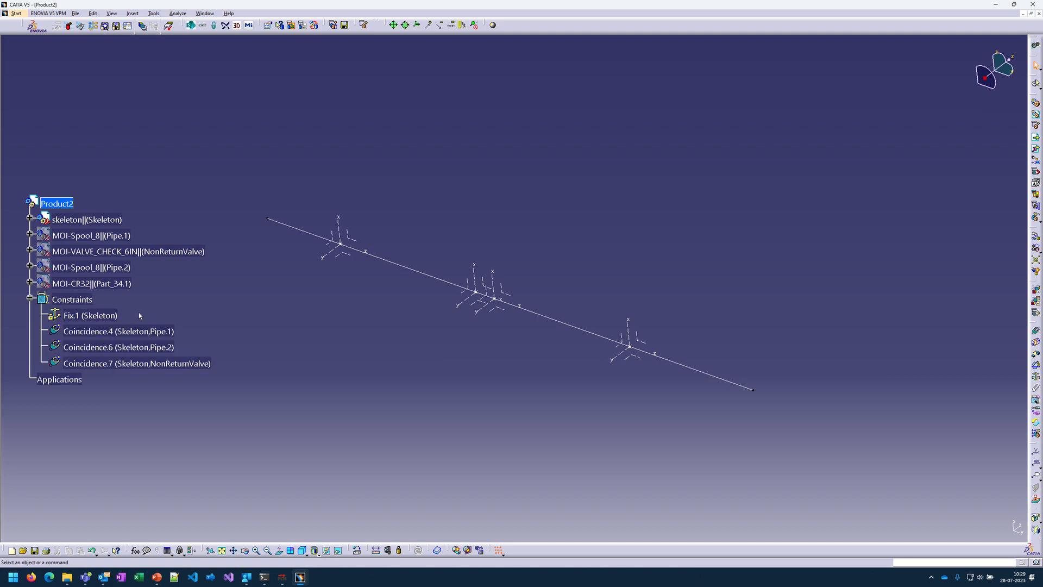
{"action": "right_click", "coordinate": [79, 238]}
{"action": "left_click", "coordinate": [92, 260]}
{"action": "right_click", "coordinate": [74, 254]}
{"action": "left_click", "coordinate": [95, 277]}
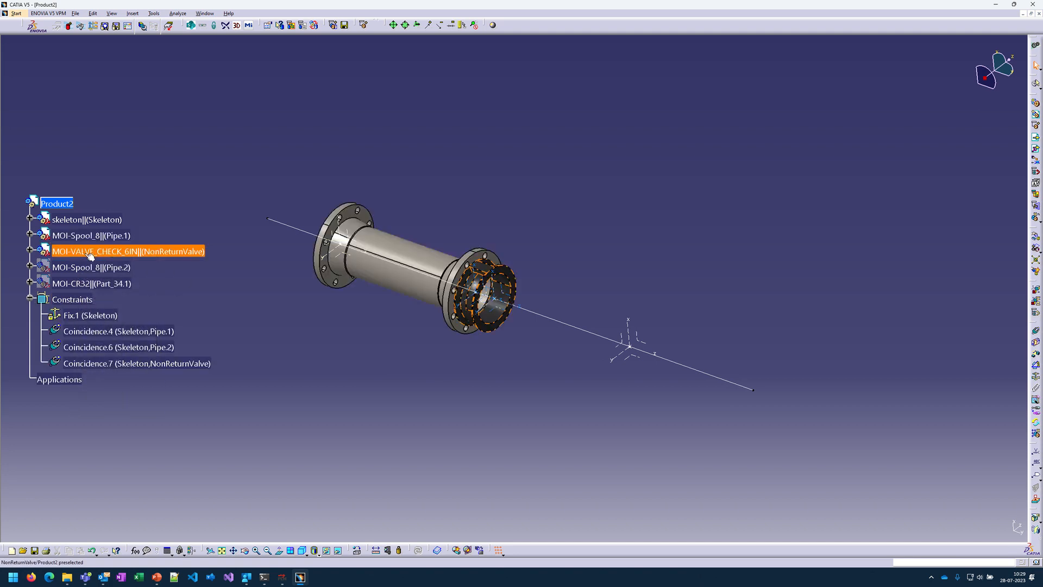
{"action": "right_click", "coordinate": [76, 267]}
{"action": "left_click", "coordinate": [96, 292]}
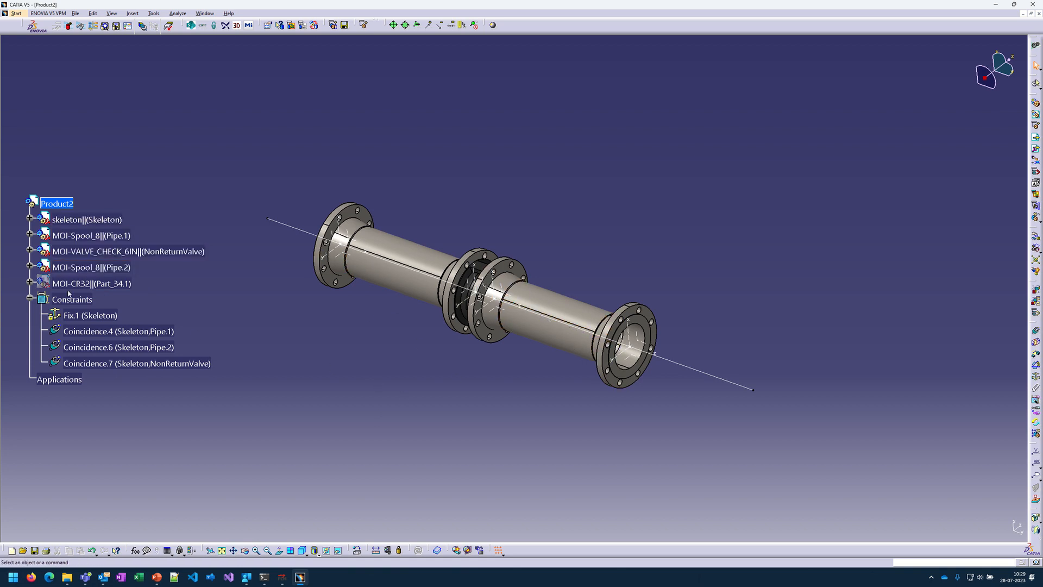
Step: Hide the Pipe.1, NonReturnValve and Pipe.2 components again, leaving only the skeleton shown
{"action": "right_click", "coordinate": [62, 235]}
{"action": "left_click", "coordinate": [84, 258]}
{"action": "right_click", "coordinate": [80, 251]}
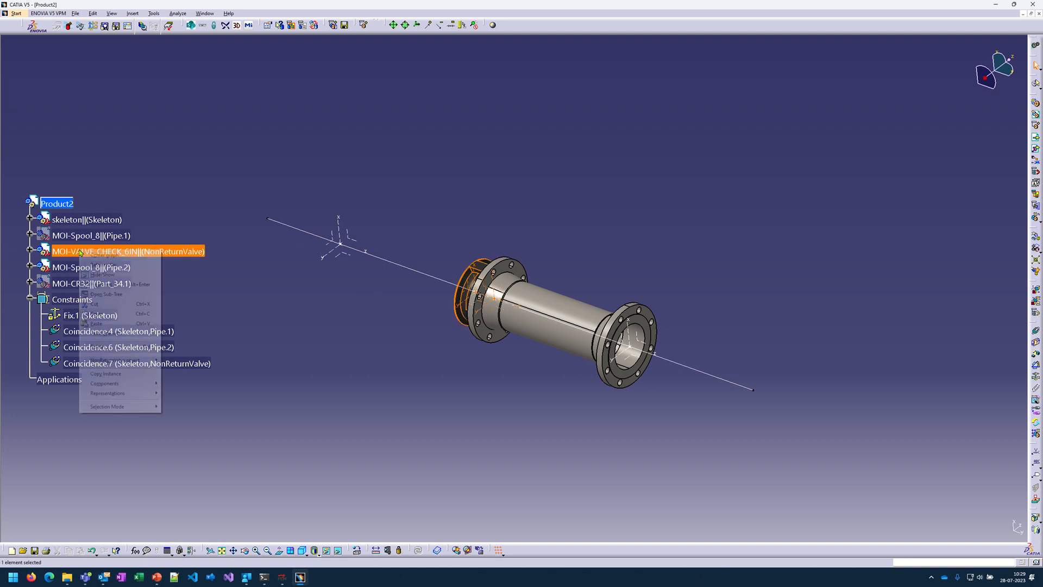
{"action": "left_click", "coordinate": [87, 274]}
{"action": "right_click", "coordinate": [72, 263]}
{"action": "left_click", "coordinate": [86, 287]}
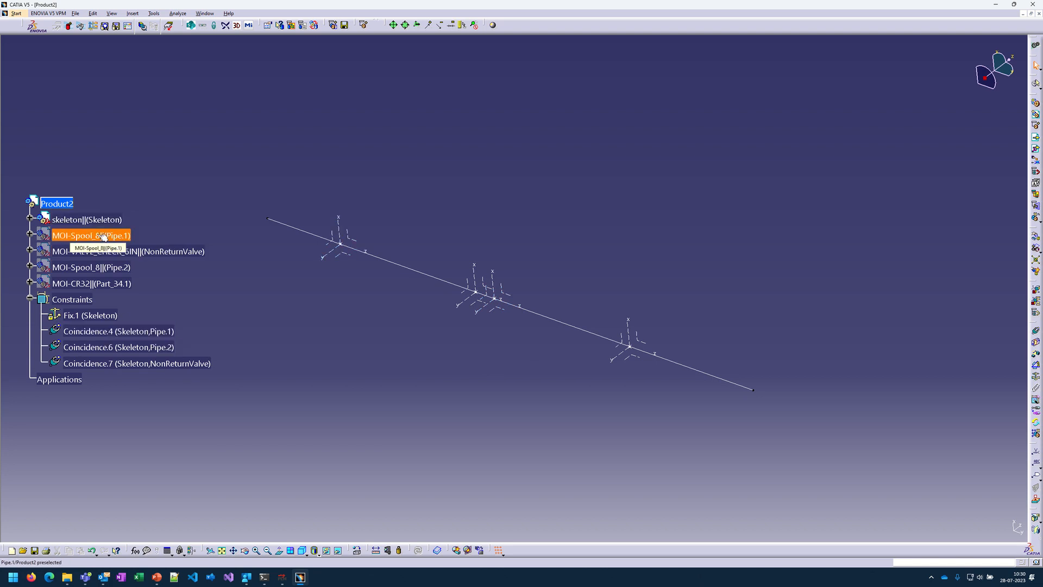
Step: Show the Pipe.1 spool and the NonReturnValve check valve on the skeleton line
{"action": "right_click", "coordinate": [101, 235]}
{"action": "key", "text": "h"}
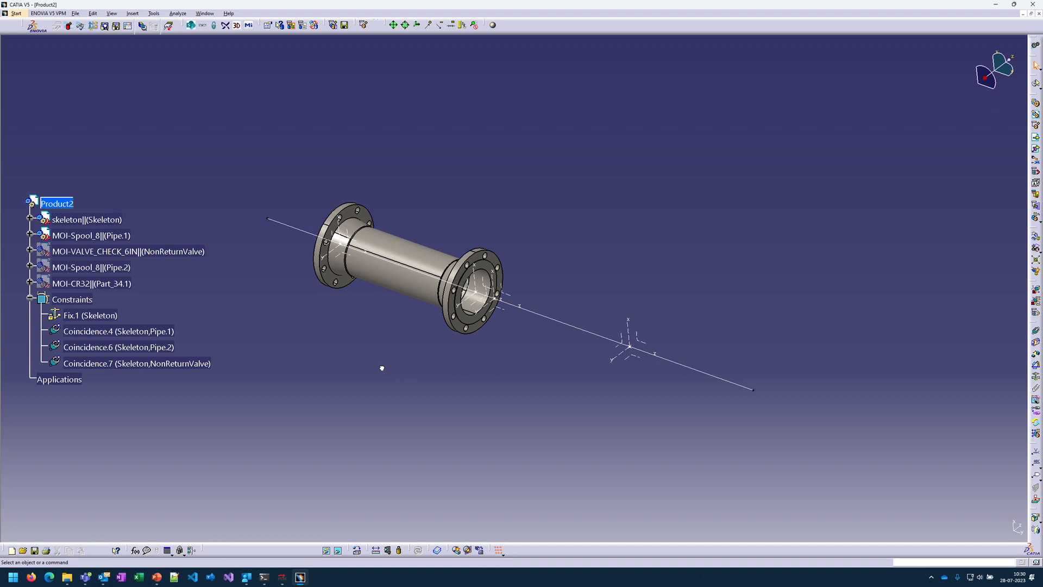
{"action": "middle_click_drag", "start_coordinate": [530, 424], "coordinate": [480, 335]}
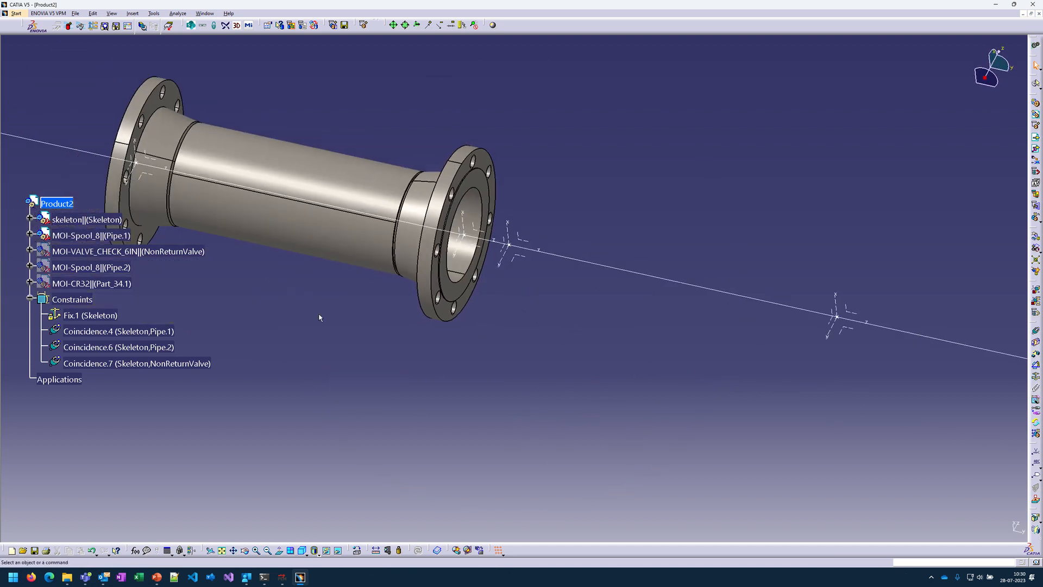
{"action": "right_click", "coordinate": [152, 366]}
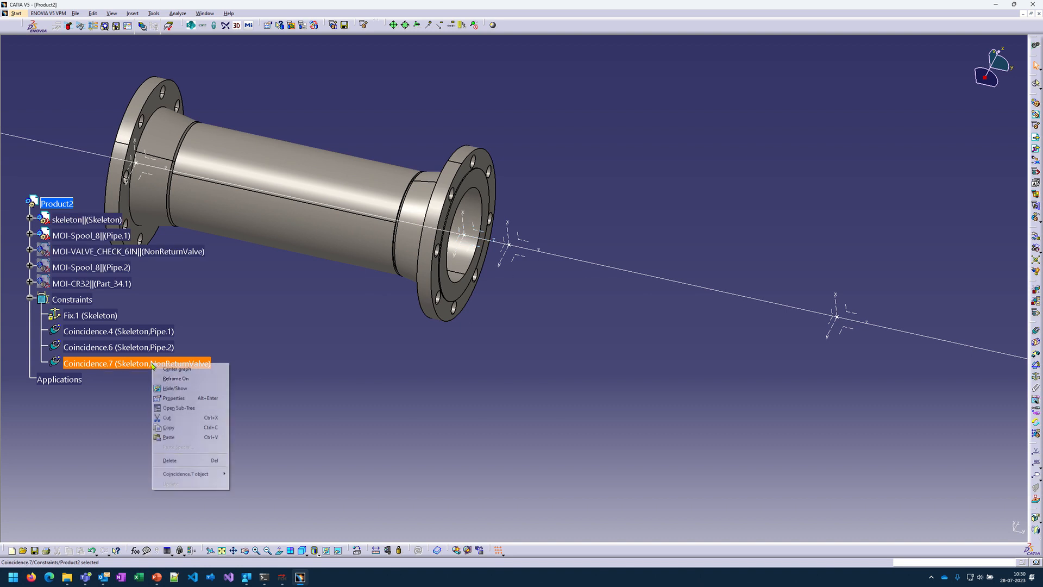
{"action": "key", "text": "Escape"}
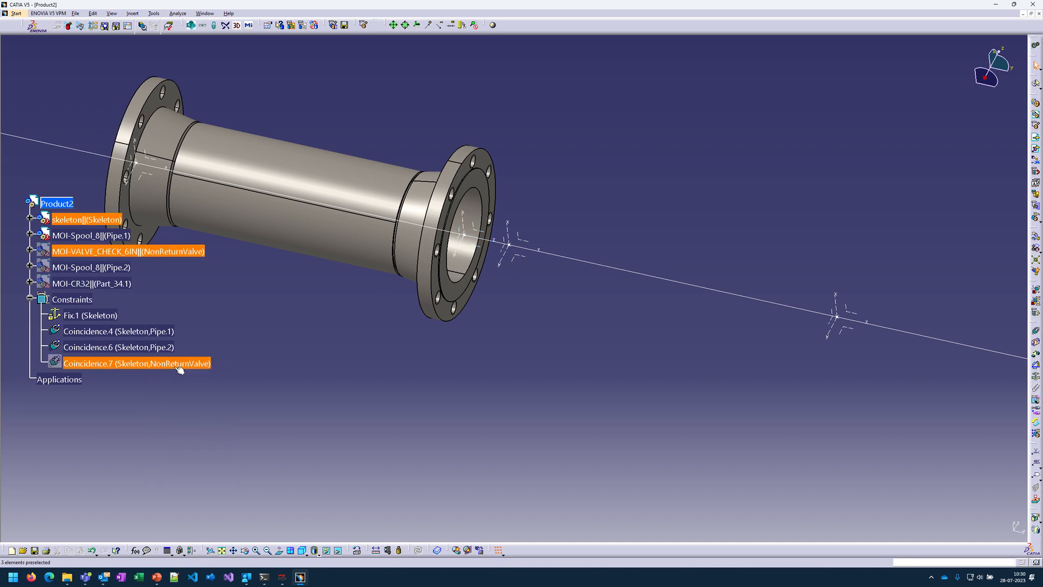
{"action": "right_click", "coordinate": [173, 362]}
{"action": "left_click", "coordinate": [194, 386]}
{"action": "right_click", "coordinate": [107, 250]}
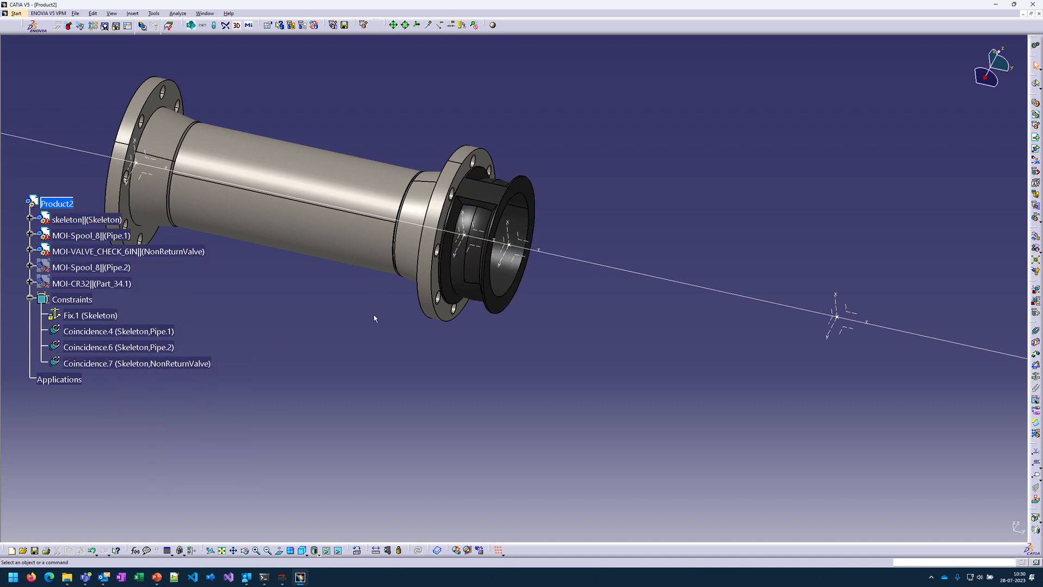
{"action": "middle_click_drag", "start_coordinate": [401, 393], "coordinate": [424, 356]}
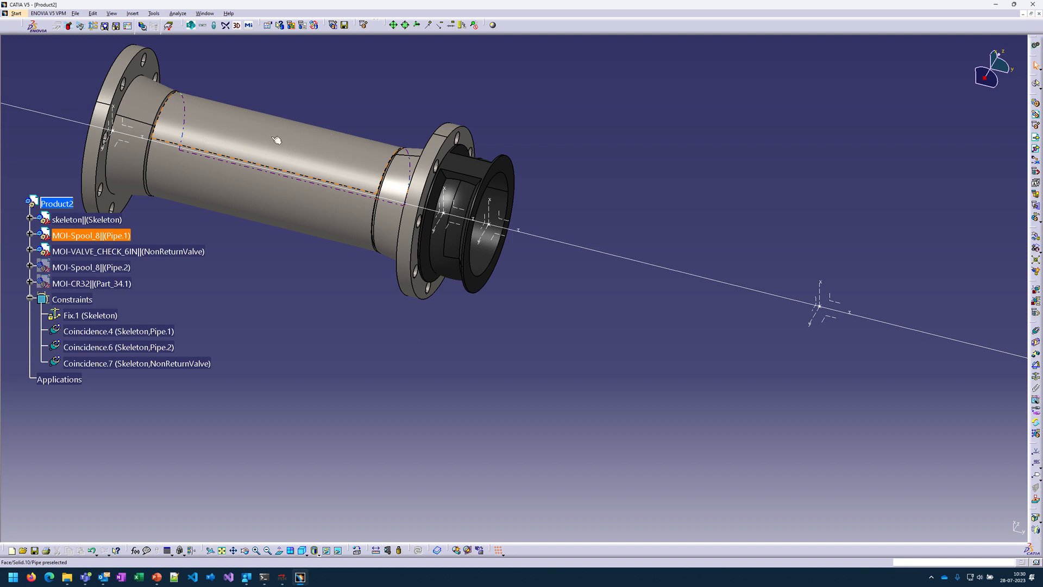
{"action": "middle_click_drag", "start_coordinate": [476, 319], "coordinate": [453, 317]}
{"action": "middle_click_drag", "start_coordinate": [340, 298], "coordinate": [156, 298]}
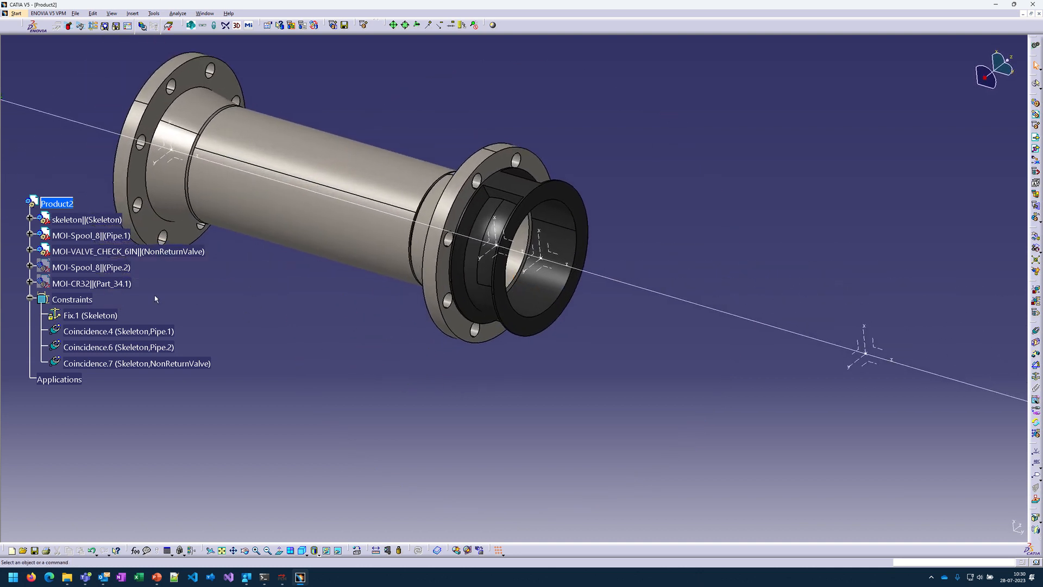
Step: Show the Pipe.2 spool downstream of the check valve
{"action": "right_click", "coordinate": [108, 272]}
{"action": "left_click", "coordinate": [130, 297]}
{"action": "middle_click_drag", "start_coordinate": [492, 427], "coordinate": [492, 304]}
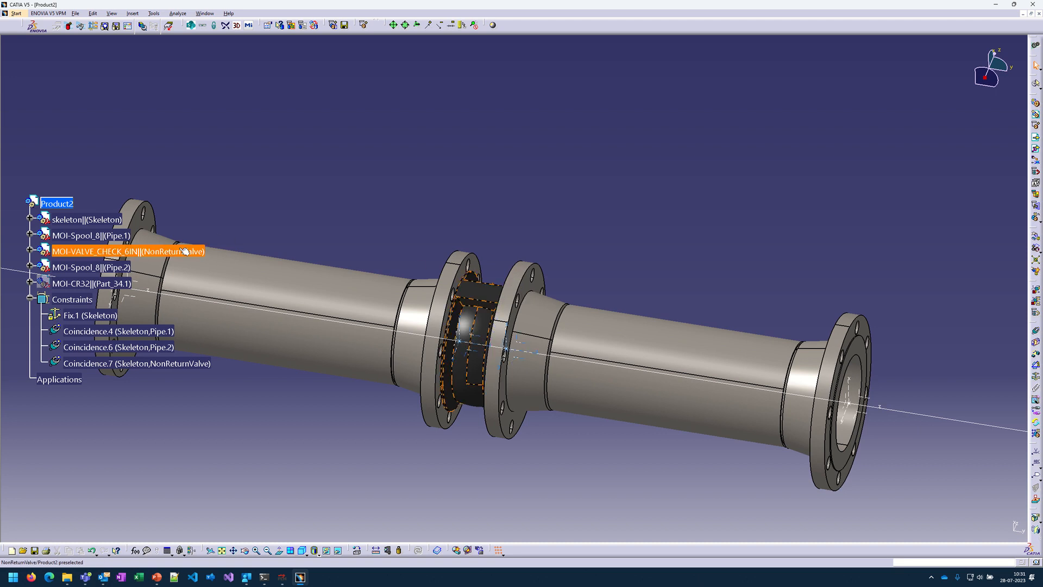
{"action": "middle_click_drag", "start_coordinate": [348, 373], "coordinate": [392, 362]}
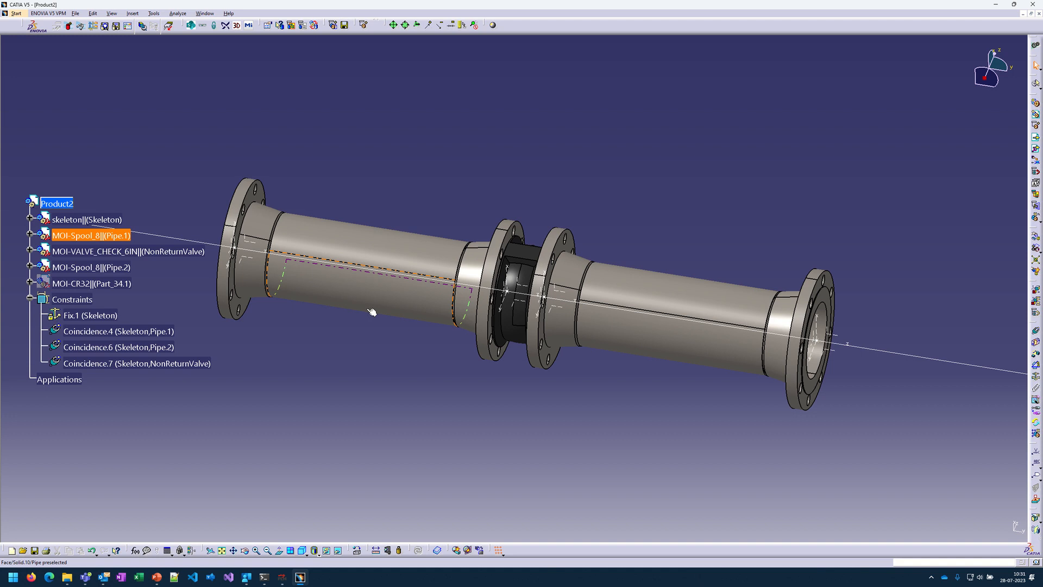
Step: Examine the contents of the MOI-Spool_8 part in Pipe.1 down to its Pipe body, and collapse it again
{"action": "left_click", "coordinate": [30, 234]}
{"action": "left_click", "coordinate": [41, 250]}
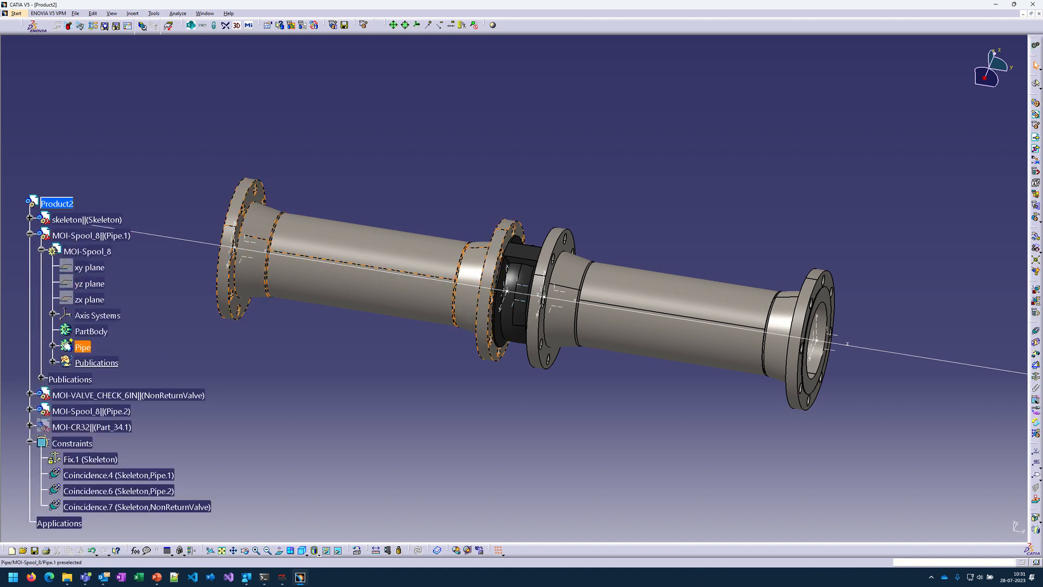
{"action": "left_click", "coordinate": [52, 345]}
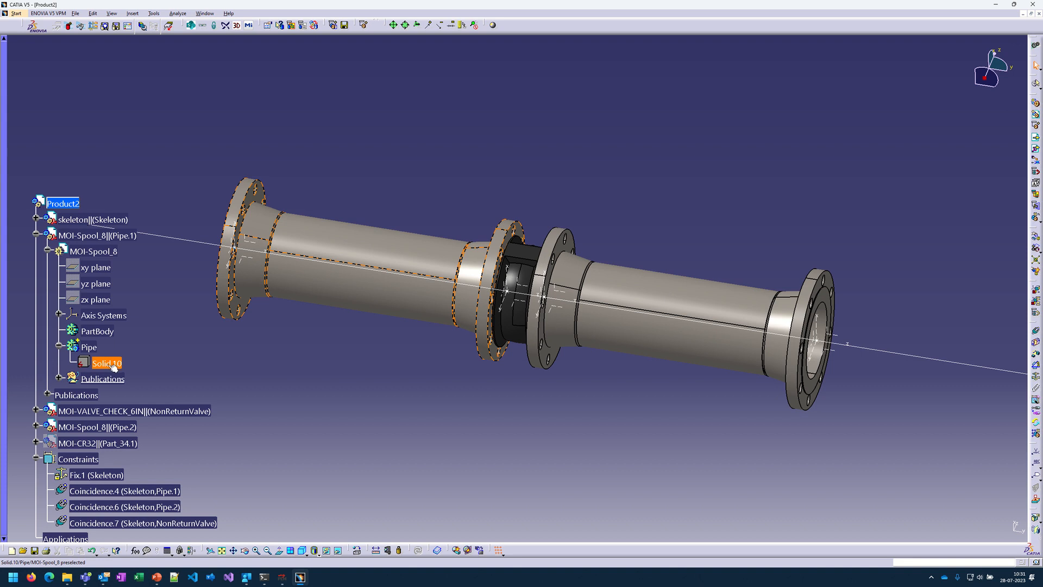
{"action": "left_click", "coordinate": [36, 234]}
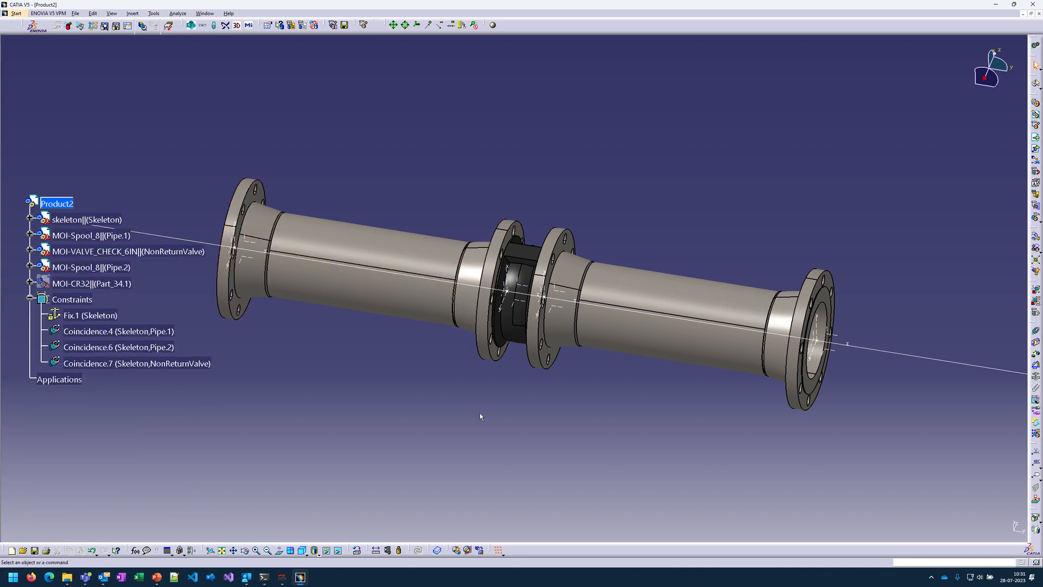
{"action": "mouse_move", "coordinate": [479, 416]}
{"action": "middle_mouse_down"}
{"action": "mouse_move", "coordinate": [454, 409]}
{"action": "mouse_move", "coordinate": [458, 377]}
{"action": "mouse_move", "coordinate": [465, 402]}
{"action": "middle_mouse_up"}
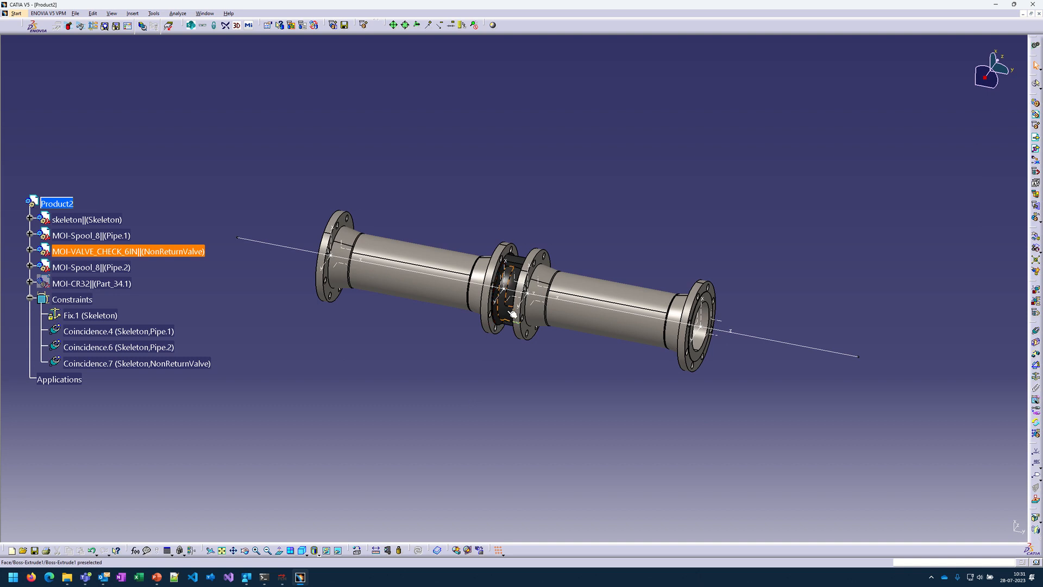
Step: Show the MOI-CR32 pump (Part_34.1) together with the pipe line
{"action": "right_click", "coordinate": [65, 284]}
{"action": "left_click", "coordinate": [88, 310]}
{"action": "middle_click_drag", "start_coordinate": [315, 330], "coordinate": [390, 359]}
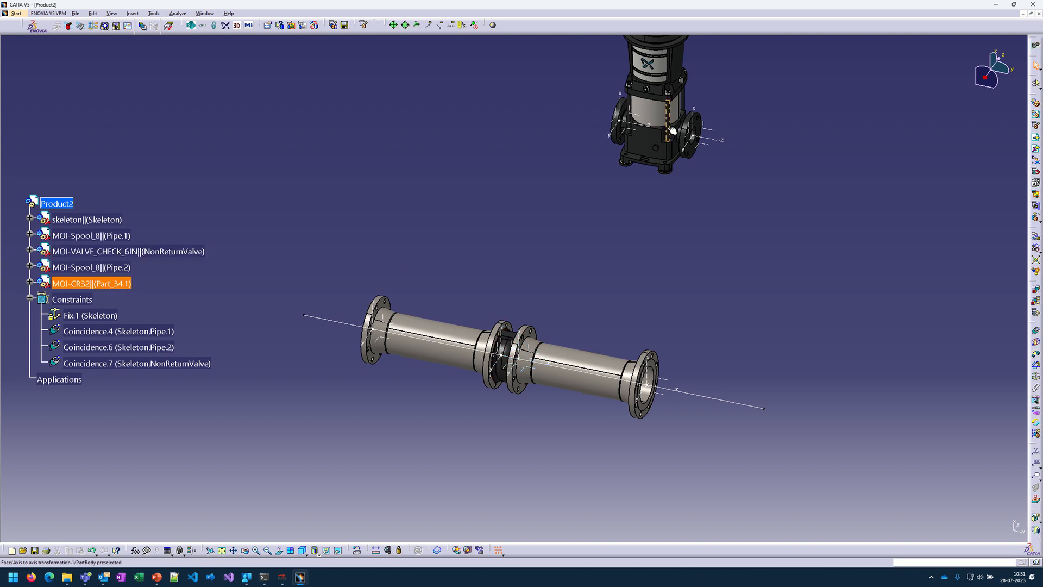
{"action": "middle_click_drag", "start_coordinate": [673, 130], "coordinate": [621, 168]}
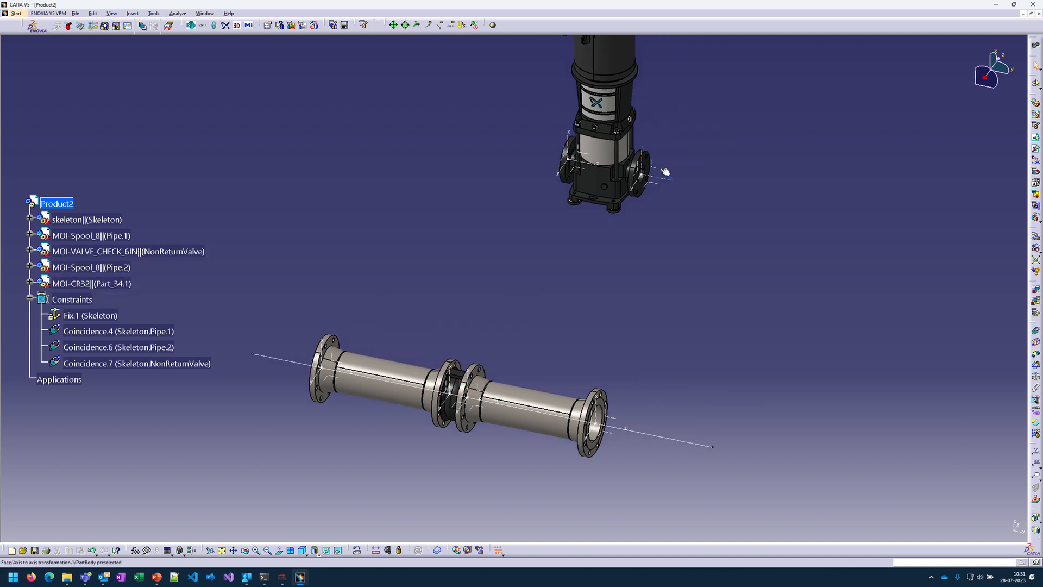
Step: Examine the publications and axis systems of the MOI-CR32 pump, and collapse its branch
{"action": "left_click", "coordinate": [30, 283]}
{"action": "left_click", "coordinate": [41, 315]}
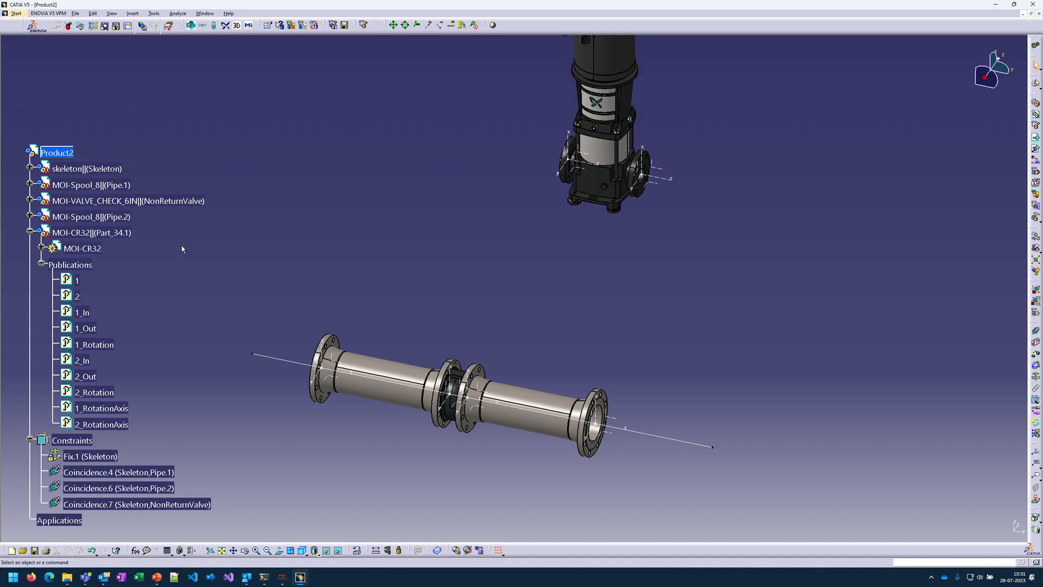
{"action": "left_click", "coordinate": [42, 247]}
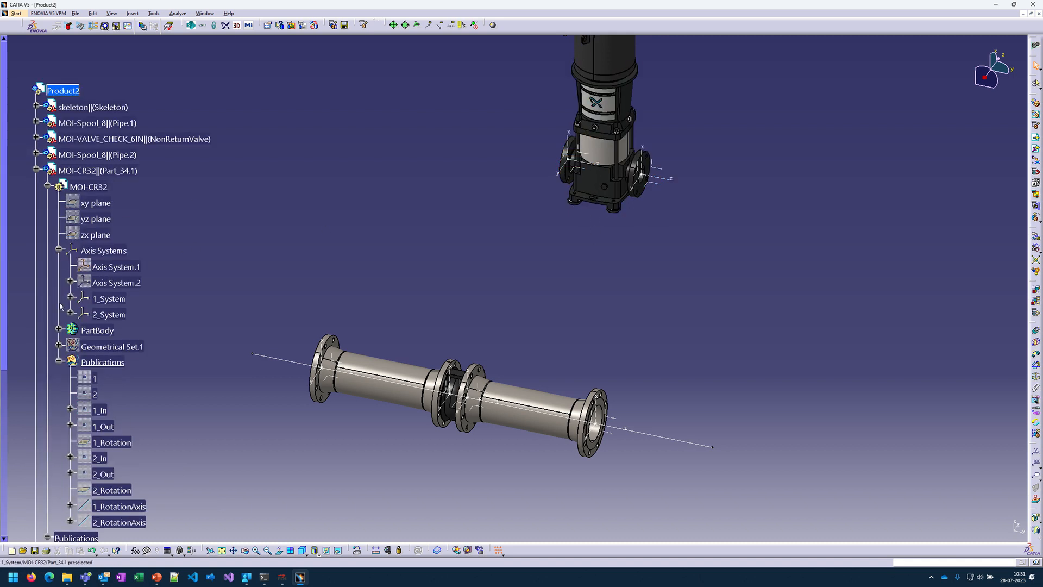
{"action": "scroll", "coordinate": [67, 172], "scroll_direction": "down", "scroll_amount": 3}
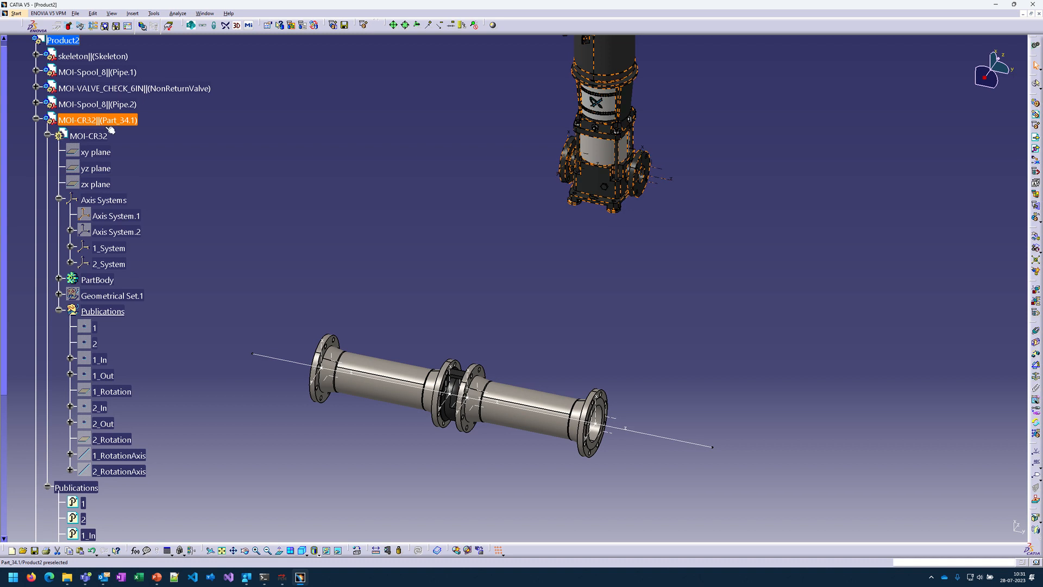
{"action": "left_click", "coordinate": [36, 119]}
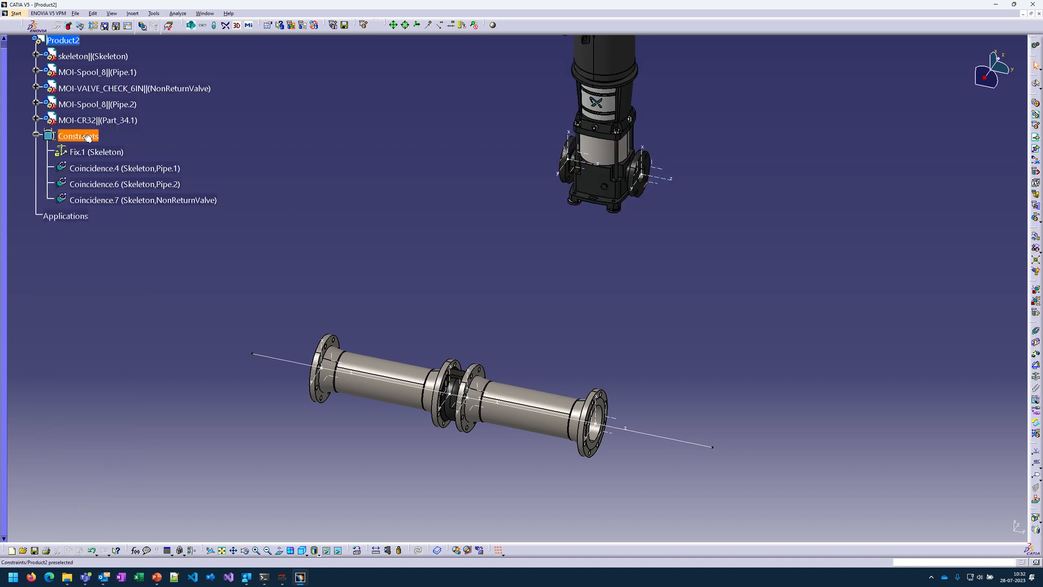
Step: Examine the publications of the MOI-VALVE_CHECK_6IN check valve for its axis systems, and collapse its branch
{"action": "left_click", "coordinate": [36, 88]}
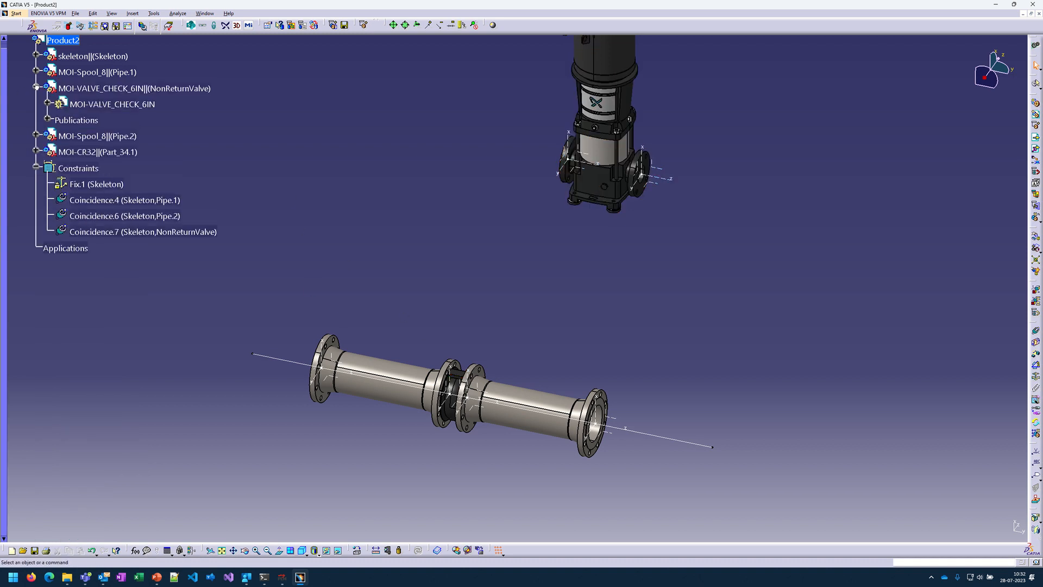
{"action": "left_click", "coordinate": [47, 119]}
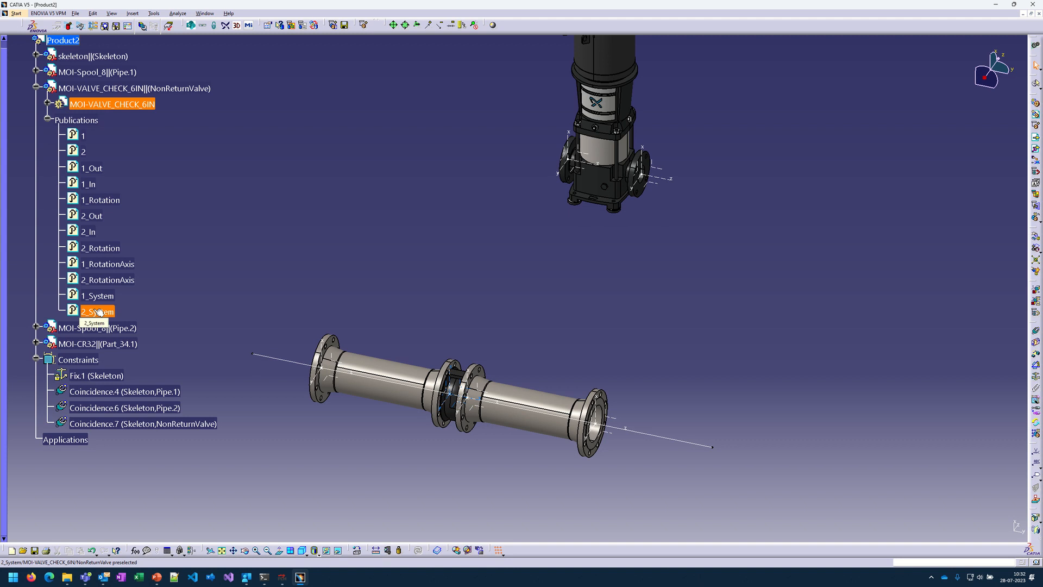
{"action": "middle_click_drag", "start_coordinate": [419, 263], "coordinate": [625, 242]}
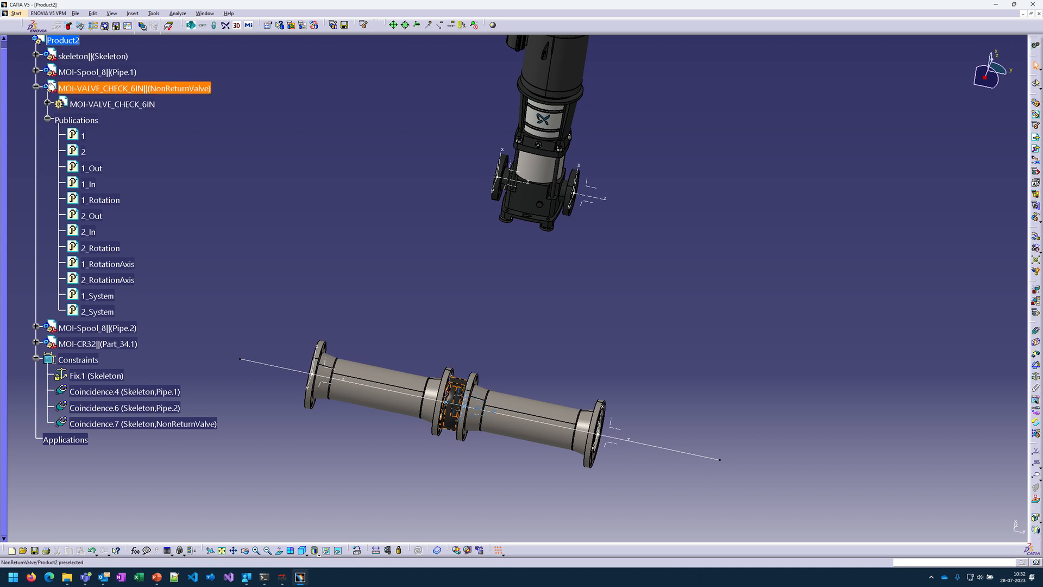
{"action": "left_click", "coordinate": [37, 88]}
{"action": "left_click", "coordinate": [35, 87]}
{"action": "left_click", "coordinate": [36, 82]}
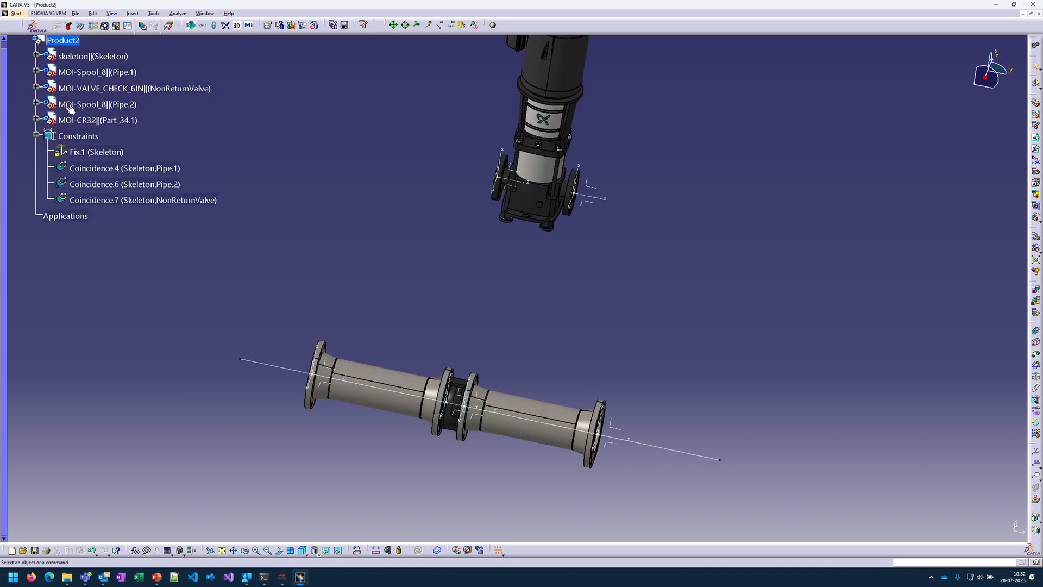
Step: Expand the MOI-CR32 pump again and inspect where its 1_System axis system sits on the model
{"action": "left_click", "coordinate": [35, 119]}
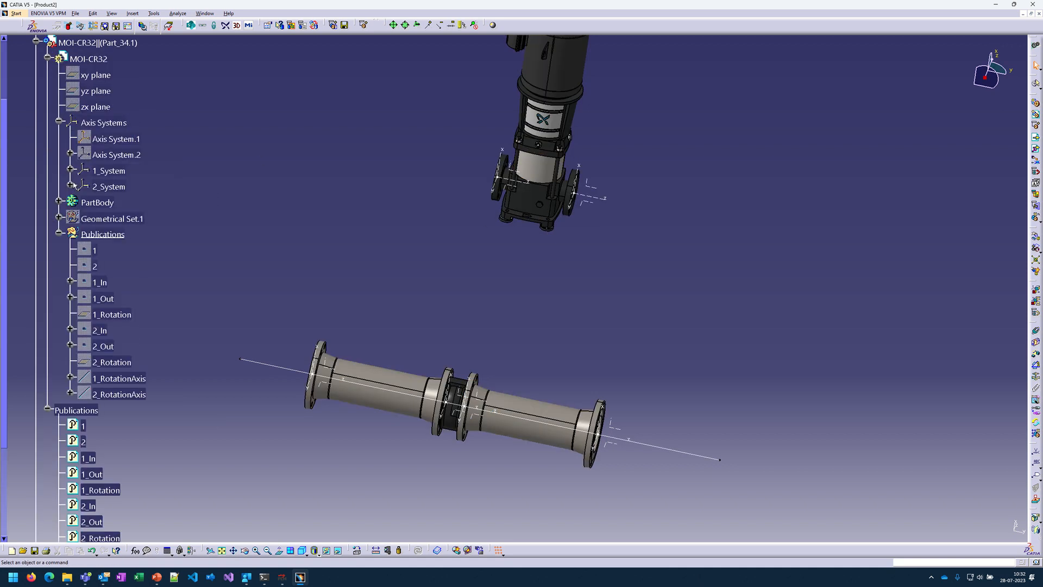
{"action": "left_click", "coordinate": [115, 172]}
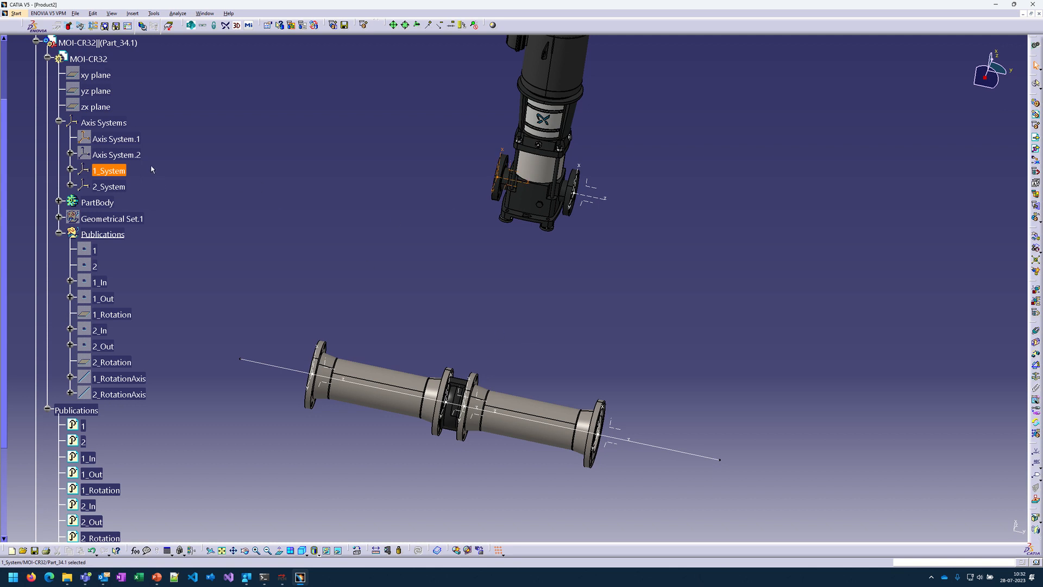
{"action": "middle_click_drag", "start_coordinate": [316, 224], "coordinate": [354, 251]}
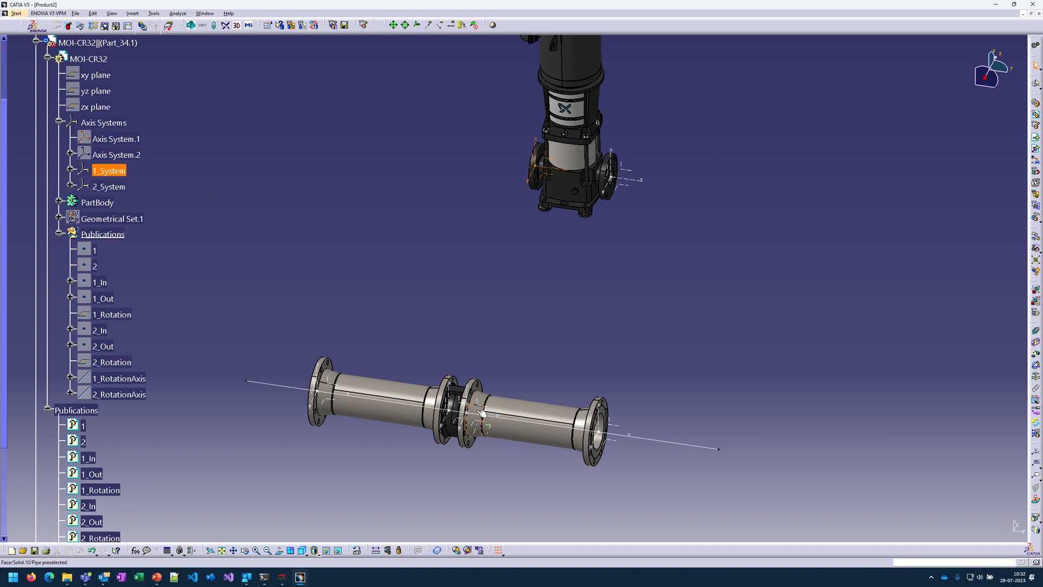
{"action": "middle_click_drag", "start_coordinate": [498, 228], "coordinate": [391, 220]}
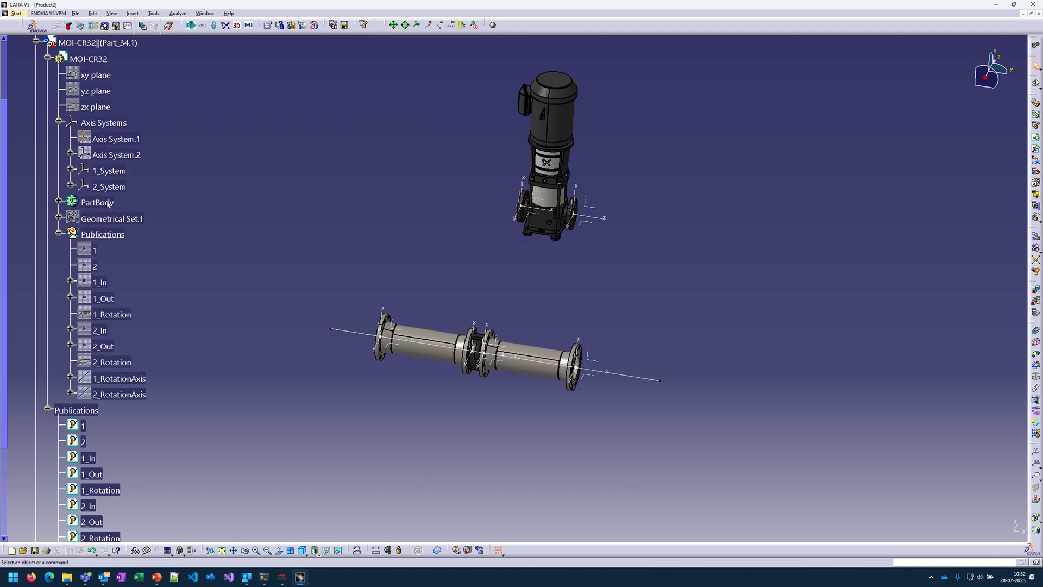
Step: Activate the MOI-CR32 part and publish its 1_System and 2_System axis systems
{"action": "double_click", "coordinate": [89, 59]}
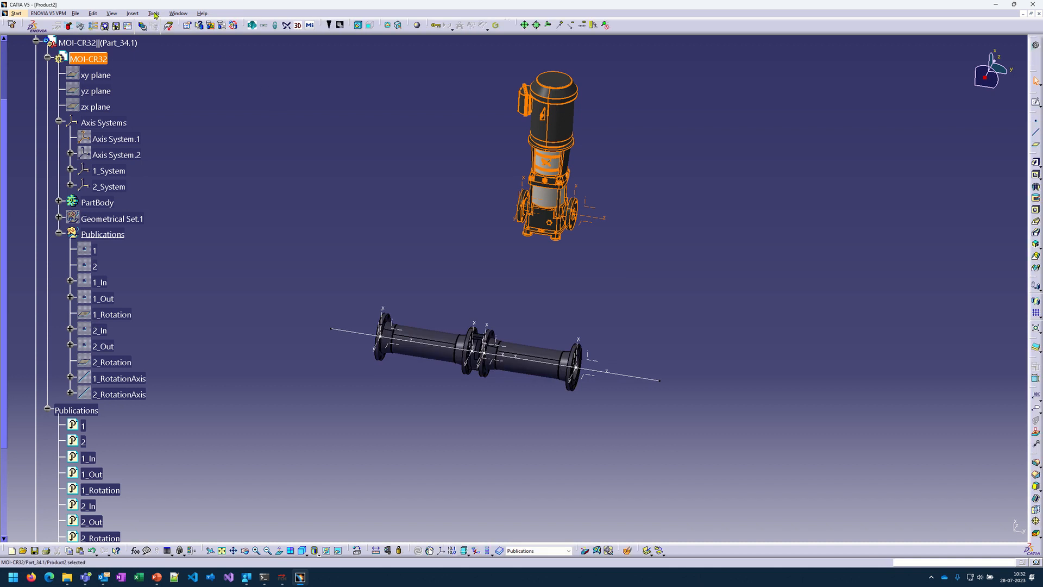
{"action": "left_click", "coordinate": [101, 171]}
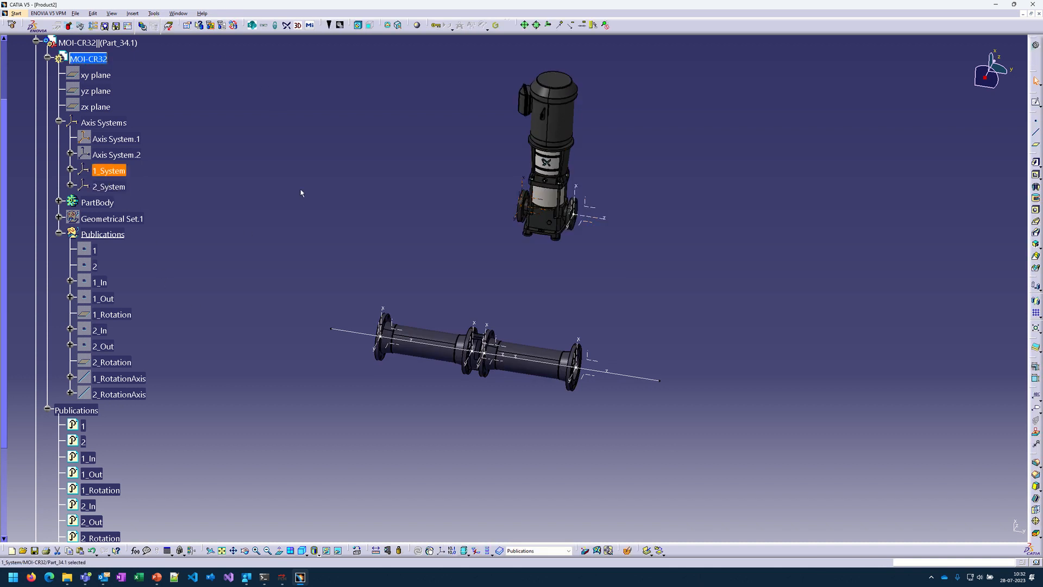
{"action": "left_click", "coordinate": [111, 186], "text": "ctrl"}
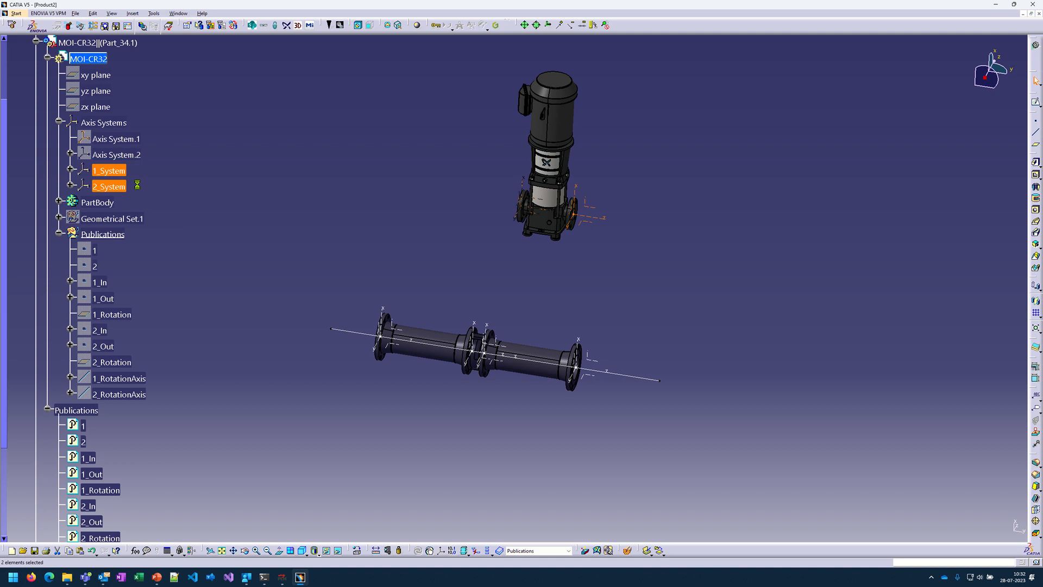
{"action": "left_click", "coordinate": [153, 13]}
{"action": "left_click", "coordinate": [165, 202]}
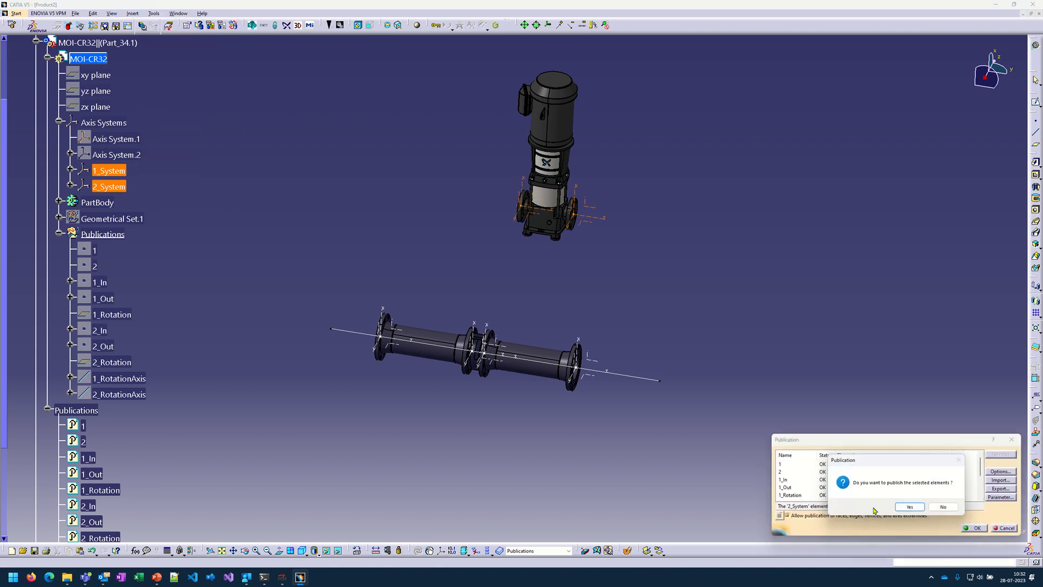
{"action": "left_click", "coordinate": [907, 506]}
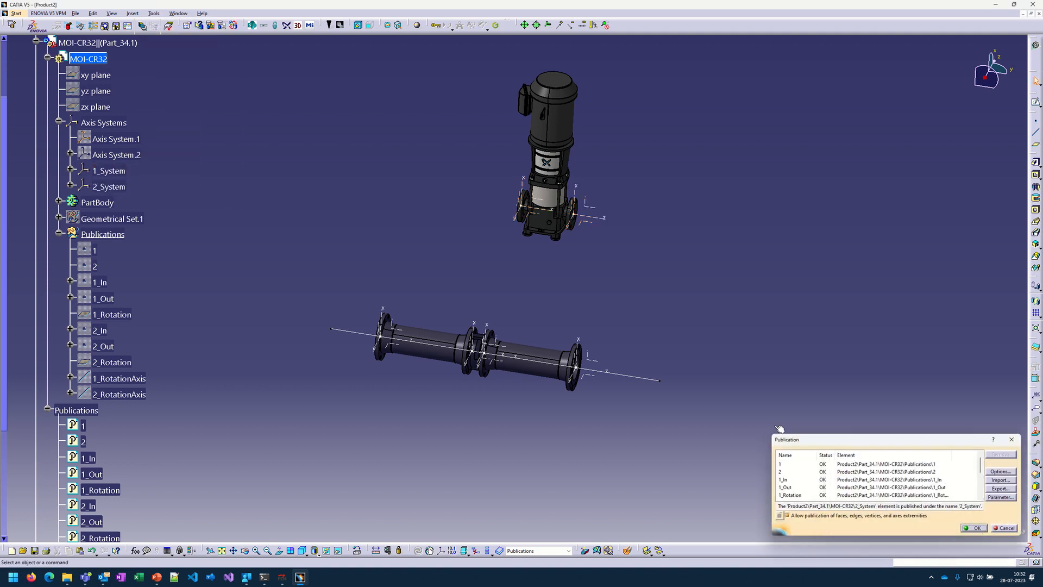
{"action": "left_click", "coordinate": [975, 528]}
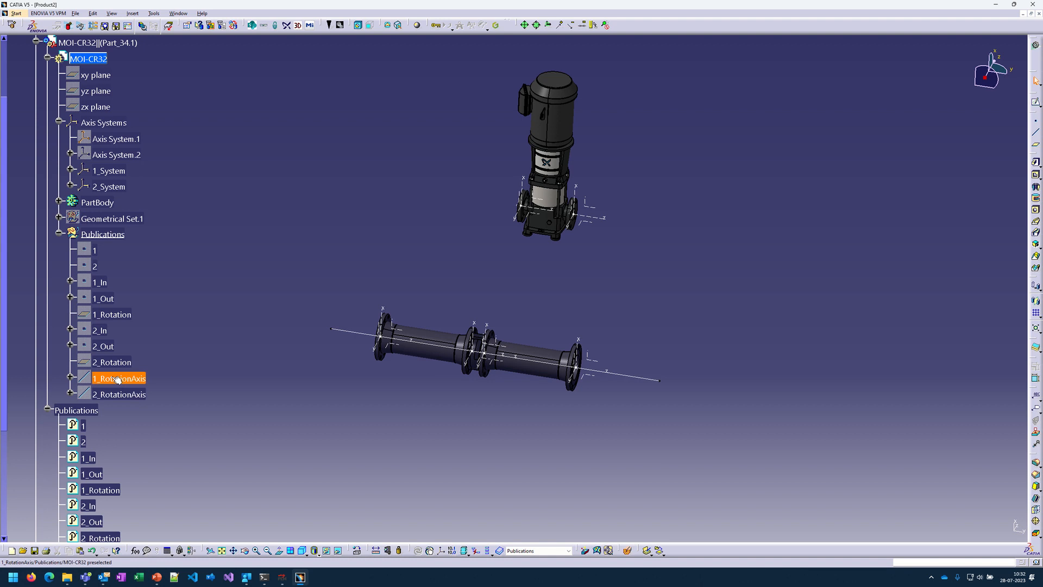
Step: Check the pump's and check valve's publication lists for 1_System and 2_System, collapse both branches, and make Product2 active
{"action": "scroll", "coordinate": [106, 484], "scroll_direction": "down", "scroll_amount": 3}
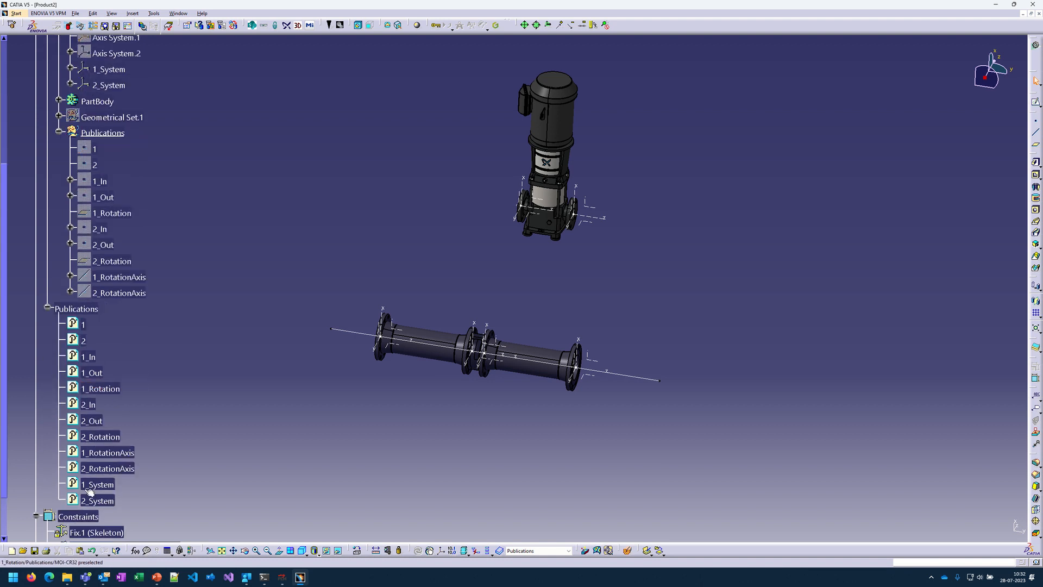
{"action": "scroll", "coordinate": [98, 443], "scroll_direction": "down", "scroll_amount": 2}
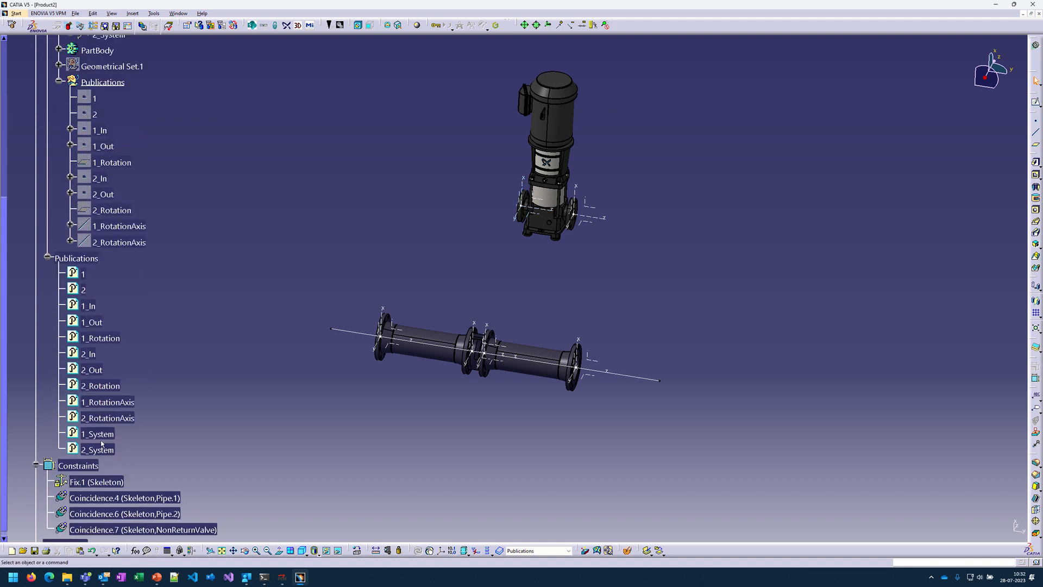
{"action": "scroll", "coordinate": [78, 177], "scroll_direction": "up", "scroll_amount": 2}
{"action": "scroll", "coordinate": [78, 177], "scroll_direction": "up", "scroll_amount": 5}
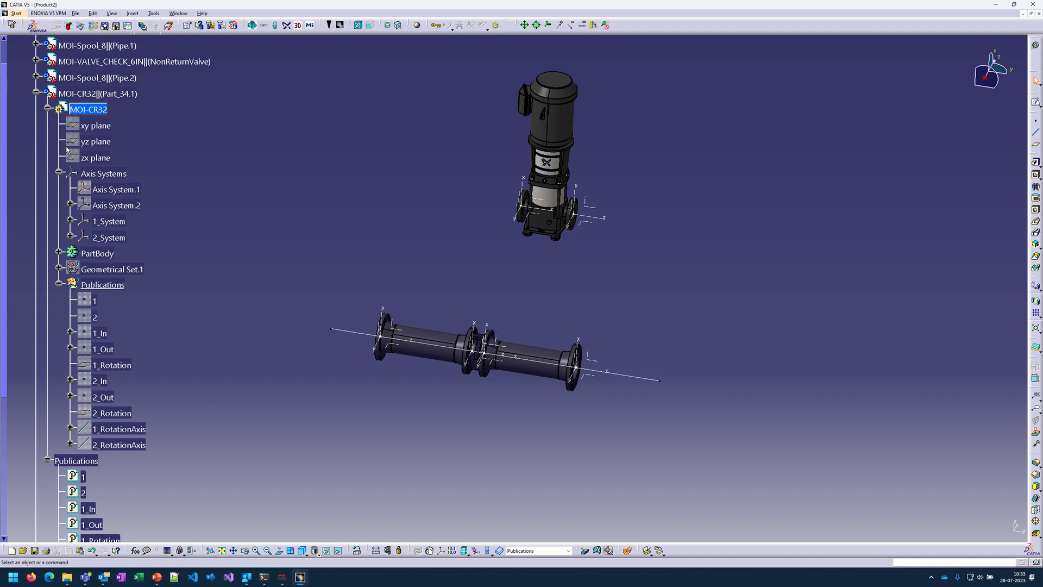
{"action": "left_click", "coordinate": [45, 108]}
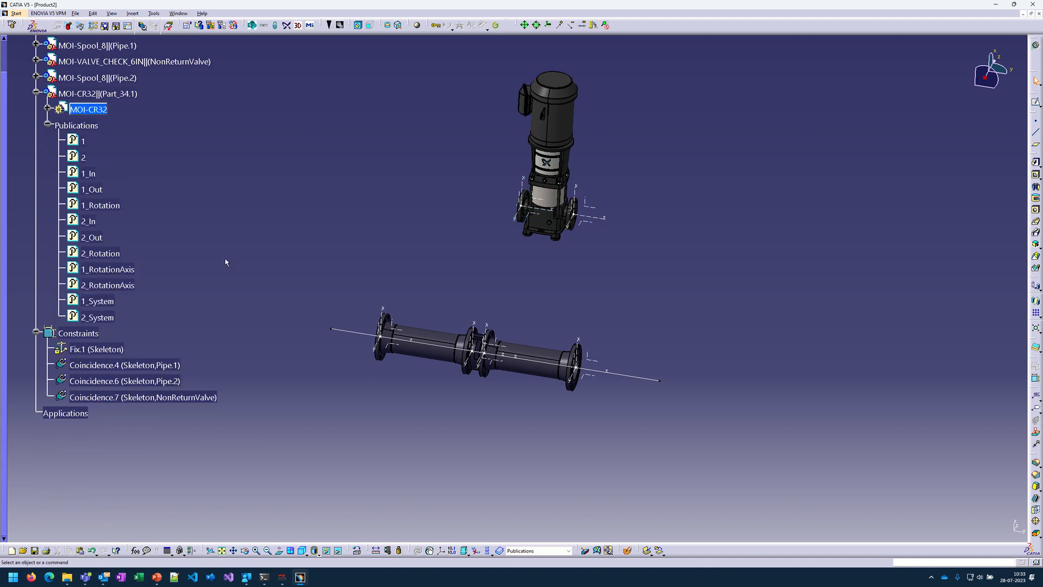
{"action": "left_click", "coordinate": [47, 124]}
{"action": "left_click", "coordinate": [37, 94]}
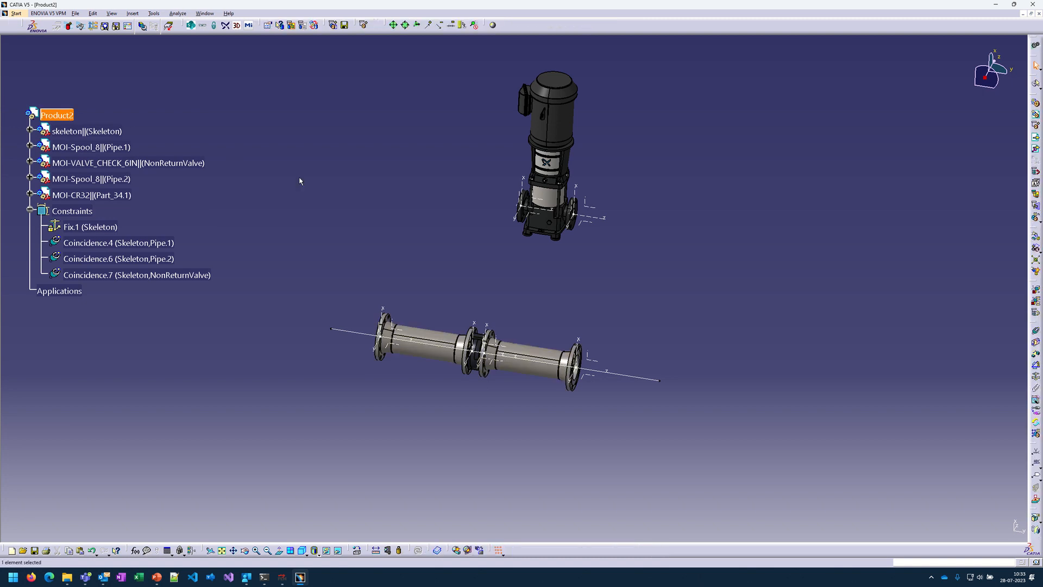
{"action": "left_click", "coordinate": [328, 287]}
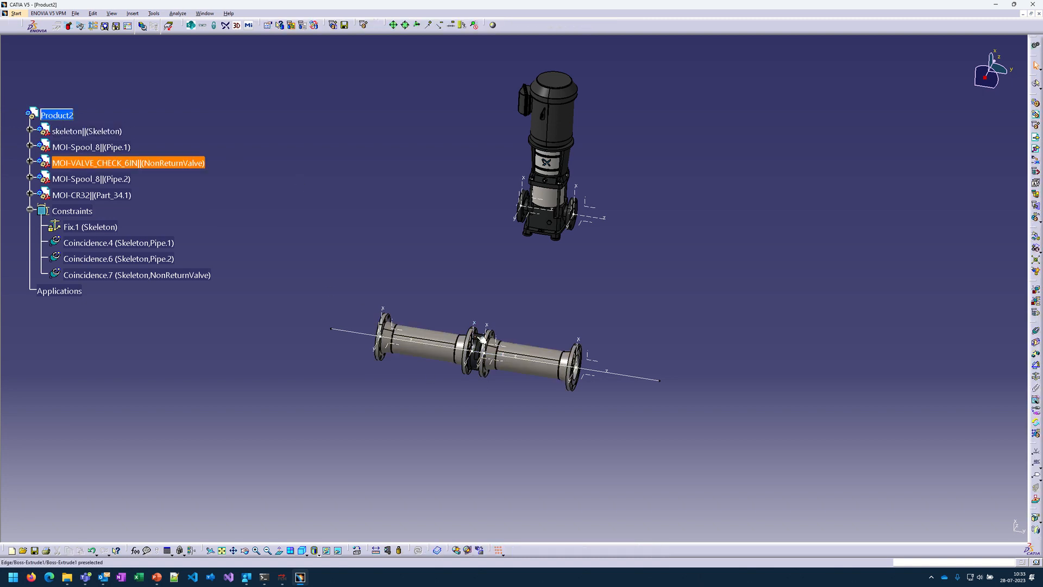
{"action": "left_click", "coordinate": [30, 163]}
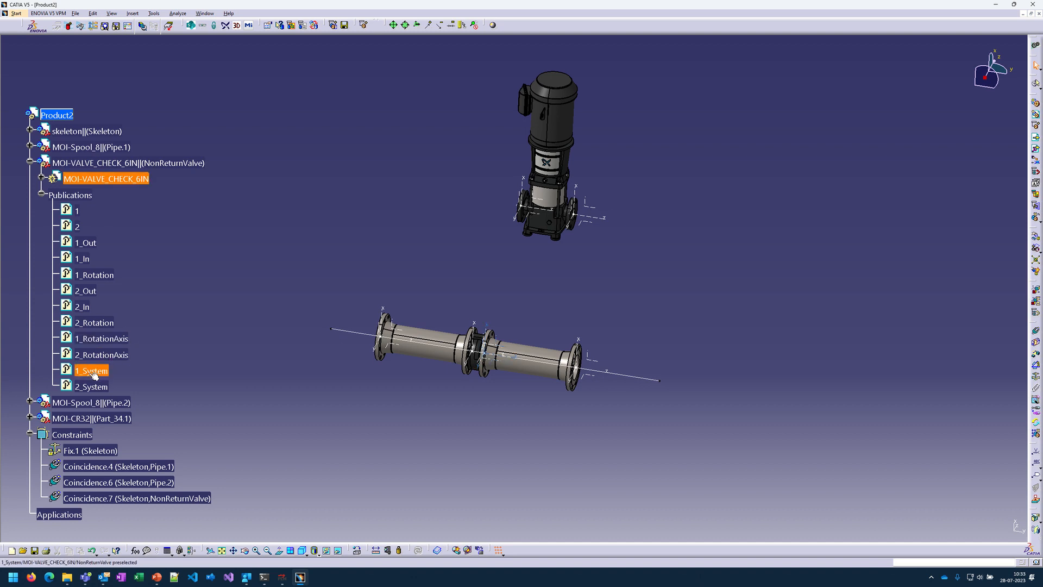
{"action": "left_click", "coordinate": [30, 162]}
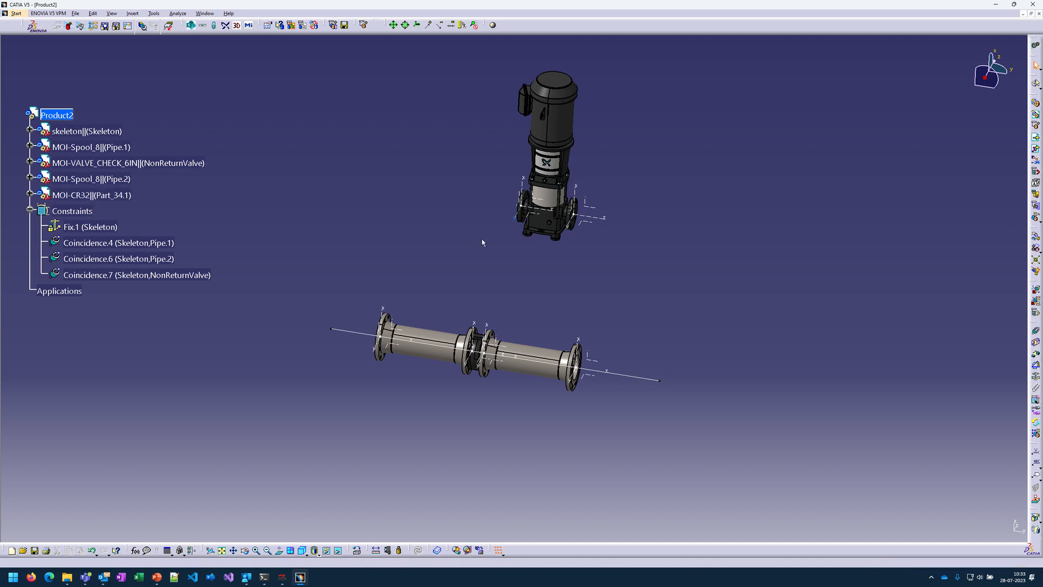
Step: Replace the MOI-VALVE_CHECK_6IN component (NonReturnValve) in session with MOI-CR32, for this instance only, and update the assembly
{"action": "left_click", "coordinate": [140, 163]}
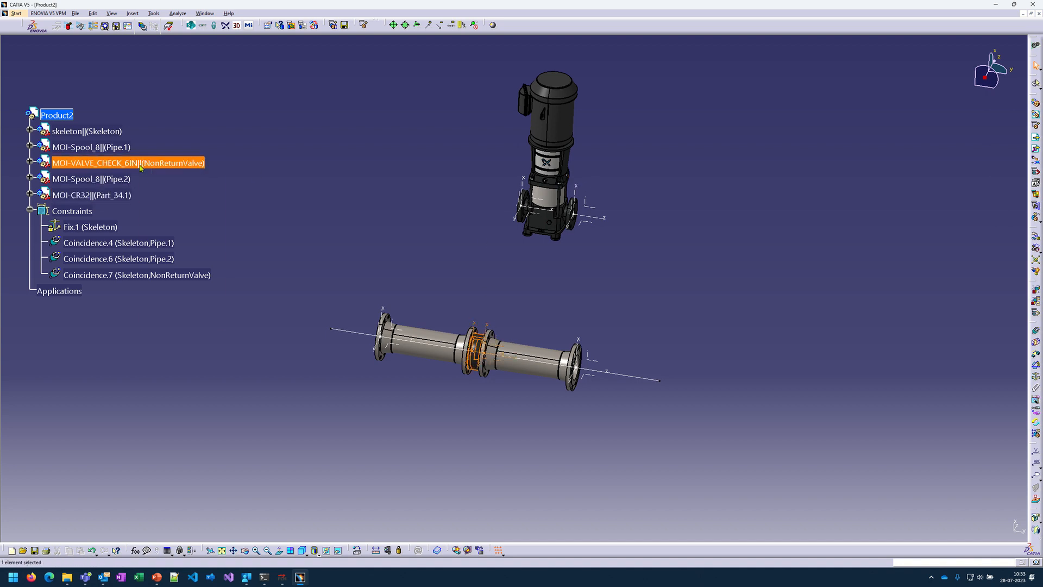
{"action": "right_click", "coordinate": [140, 163]}
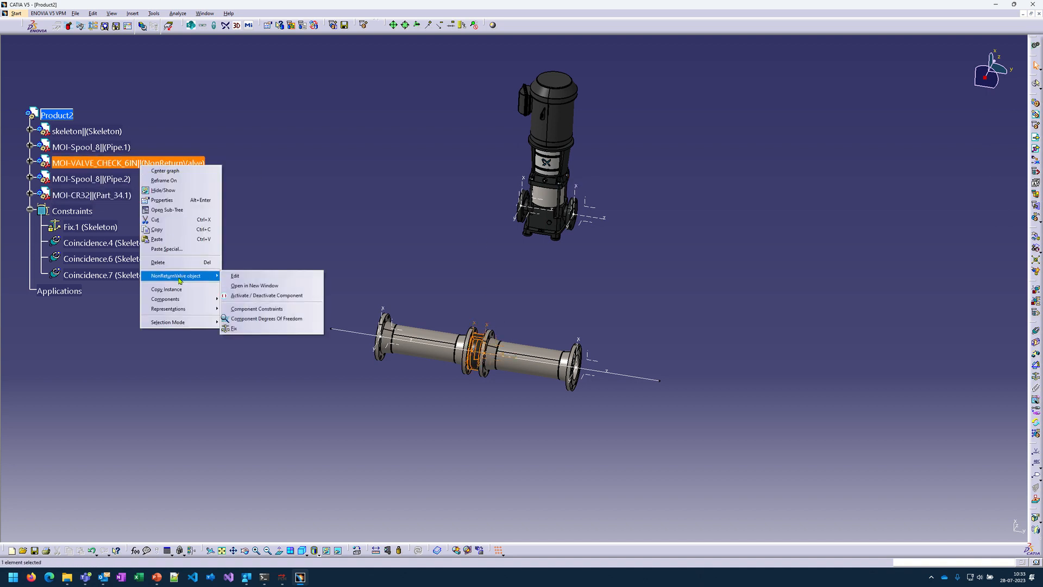
{"action": "mouse_move", "coordinate": [176, 299]}
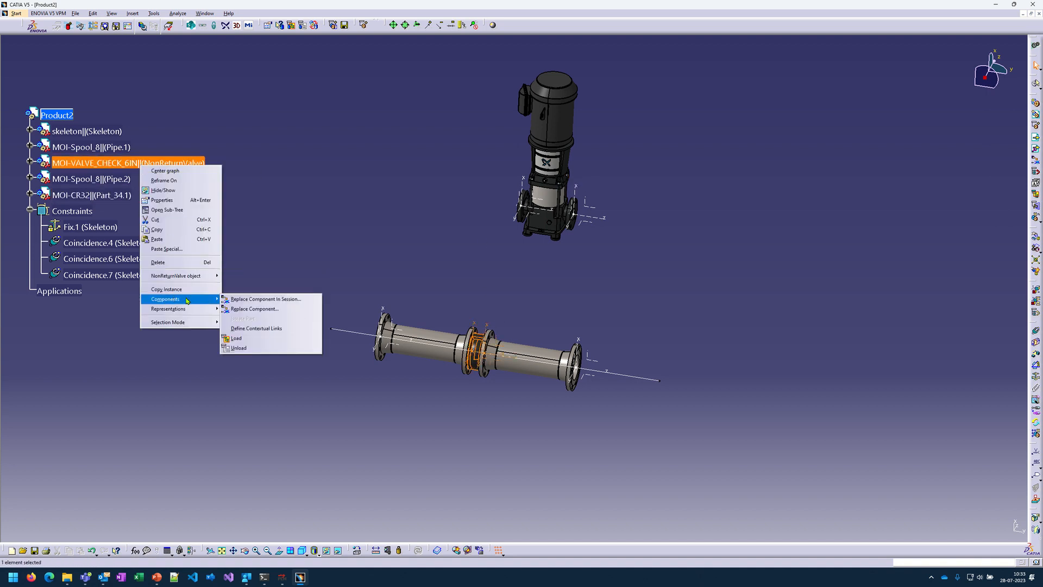
{"action": "left_click", "coordinate": [272, 302]}
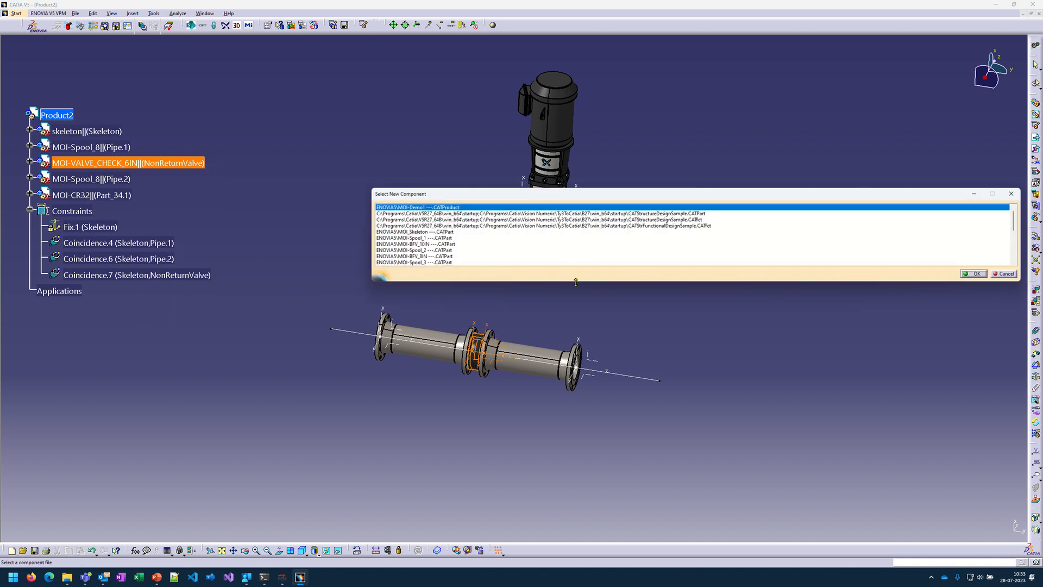
{"action": "left_click_drag", "start_coordinate": [576, 281], "coordinate": [597, 407]}
{"action": "left_click", "coordinate": [427, 336]}
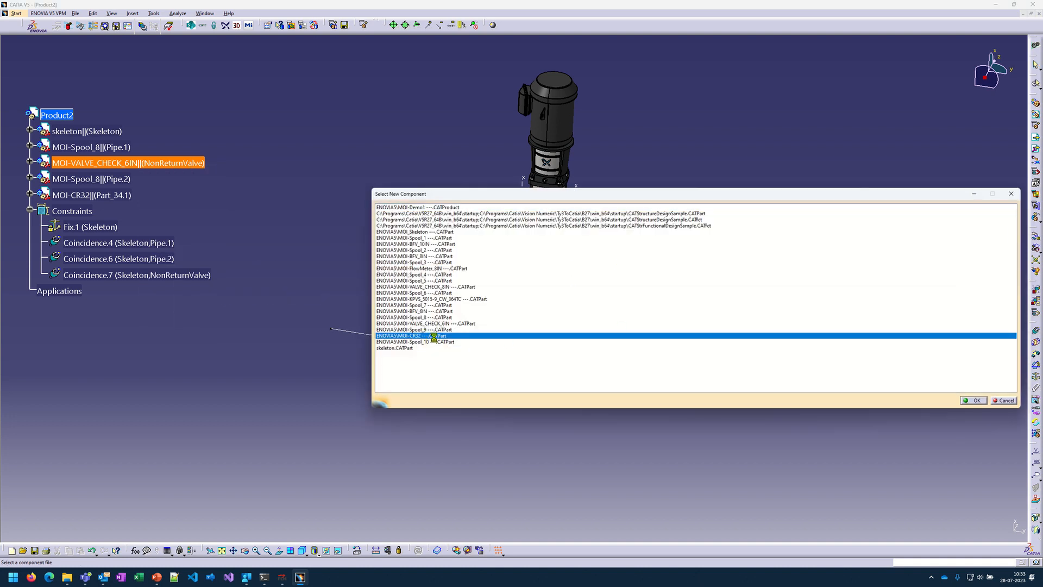
{"action": "left_click", "coordinate": [973, 400]}
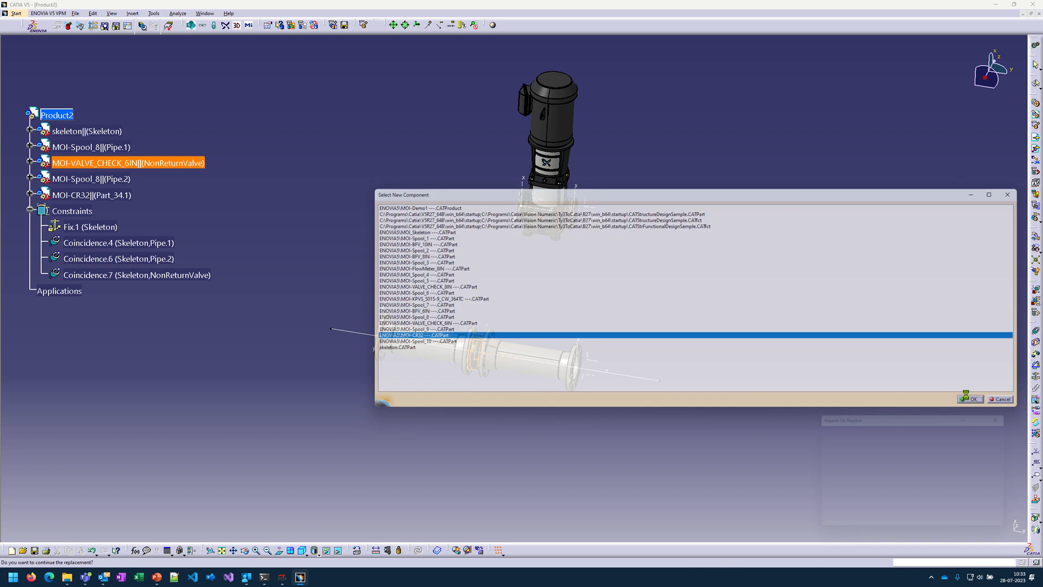
{"action": "left_click_drag", "start_coordinate": [847, 416], "coordinate": [756, 254]}
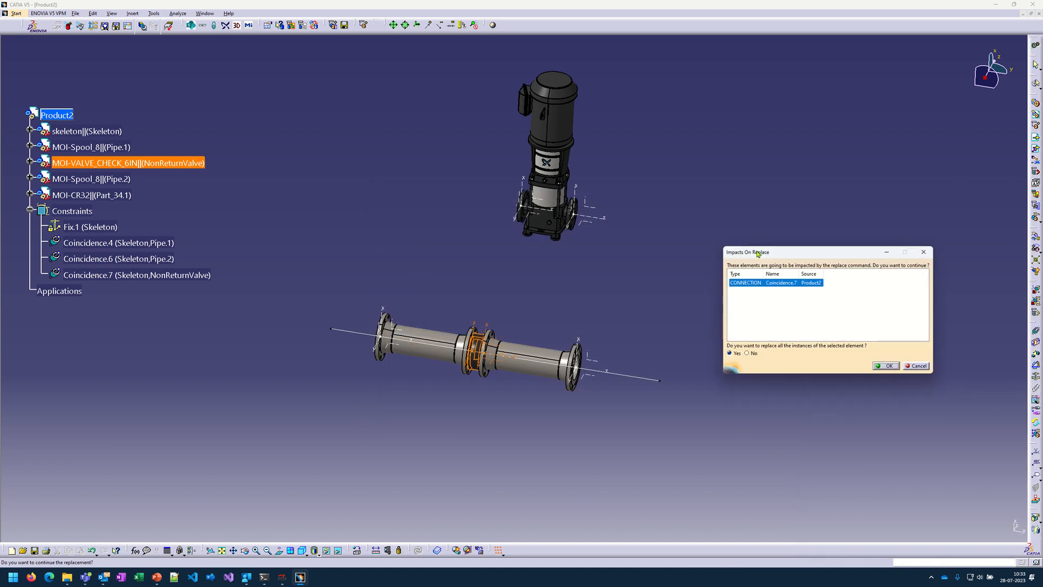
{"action": "left_click", "coordinate": [744, 353]}
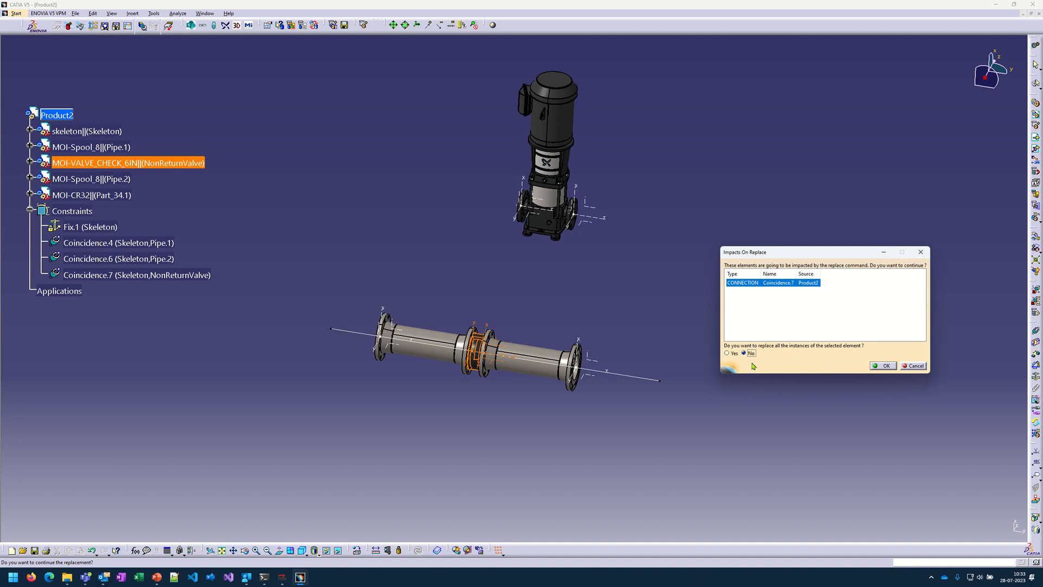
{"action": "left_click", "coordinate": [885, 366]}
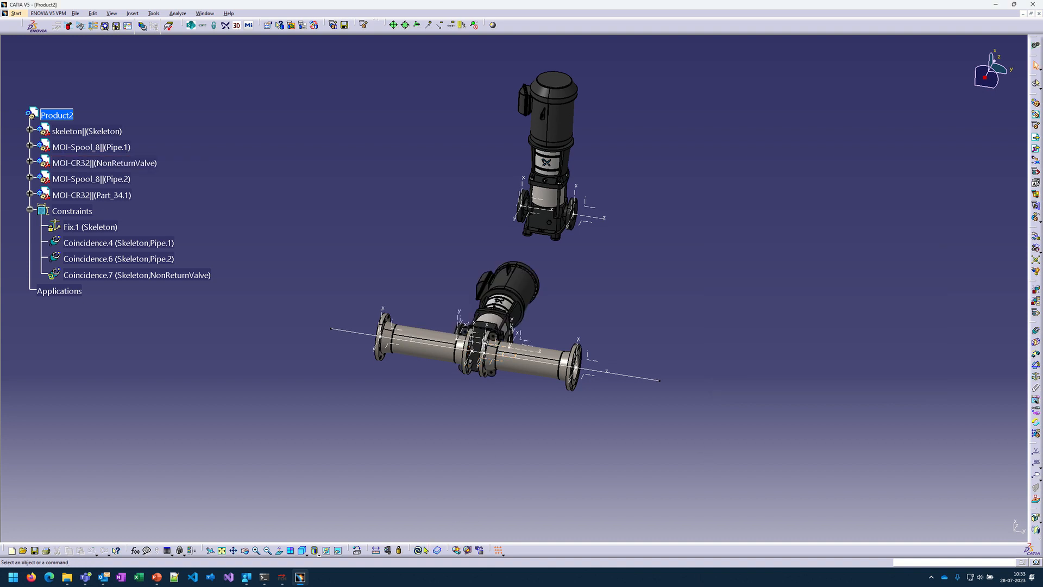
{"action": "left_click", "coordinate": [417, 550]}
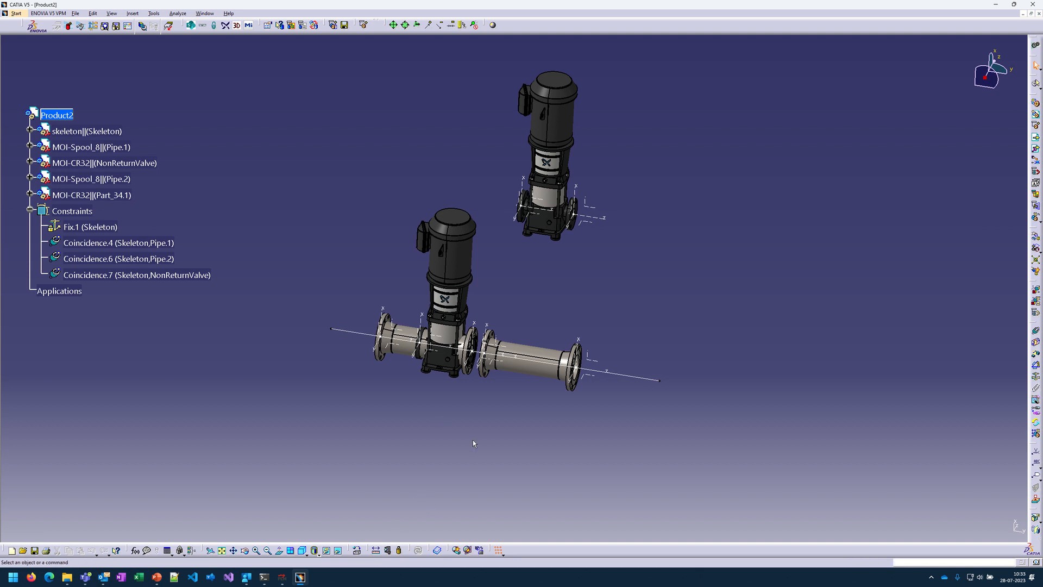
Step: Examine where the published 1_System and 2_System of the MOI-CR32 (NonReturnValve) pump sit relative to the two pipes
{"action": "middle_click_drag", "start_coordinate": [472, 441], "coordinate": [455, 411]}
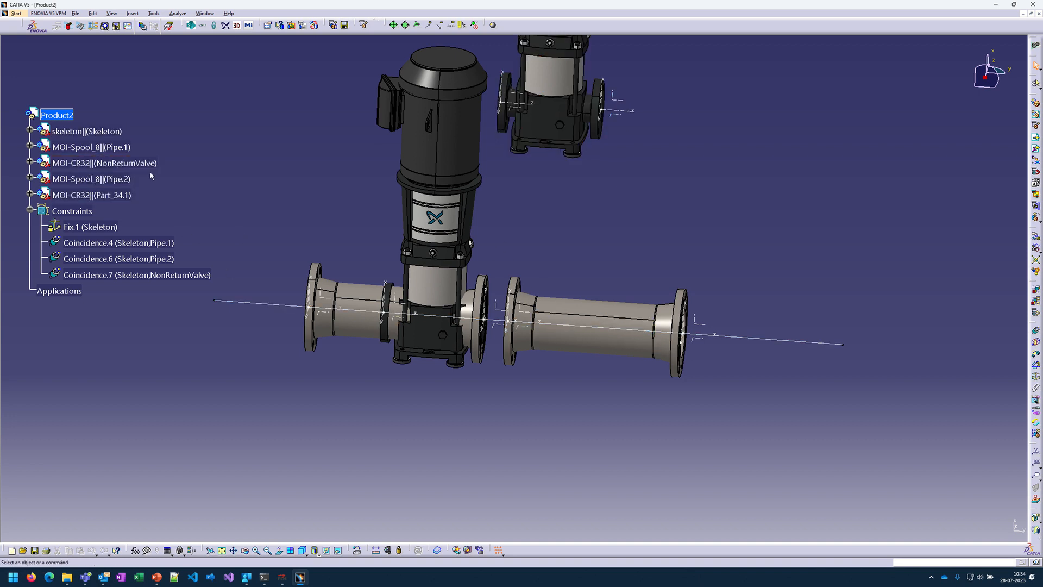
{"action": "left_click", "coordinate": [30, 161]}
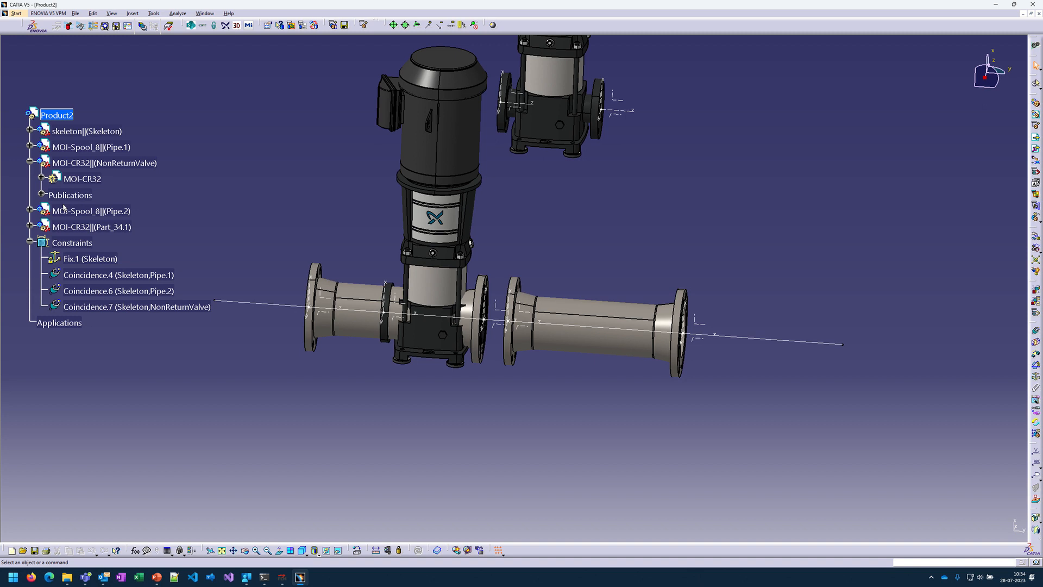
{"action": "left_click", "coordinate": [41, 194]}
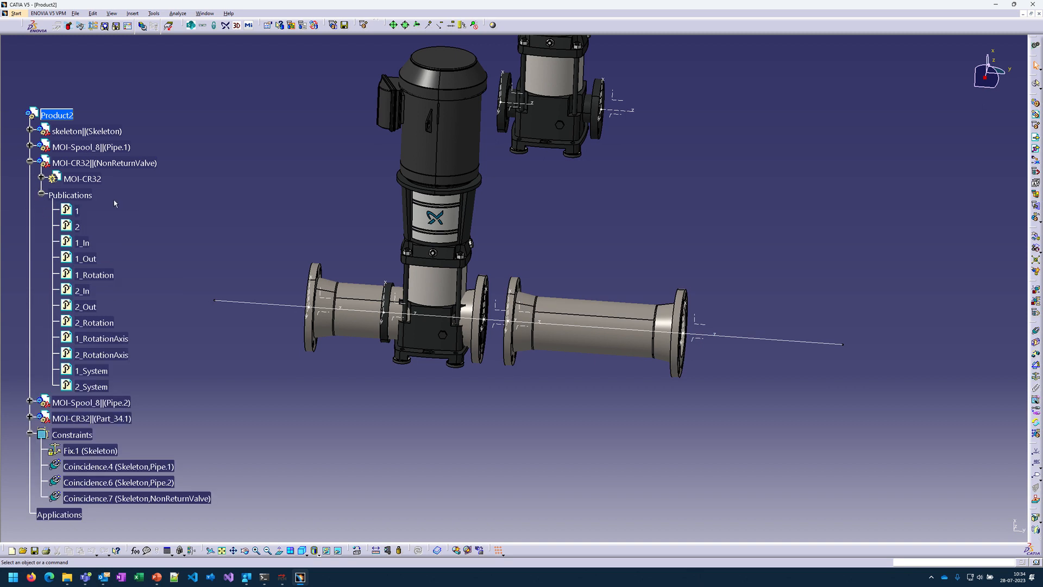
{"action": "left_click", "coordinate": [106, 372]}
{"action": "middle_click_drag", "start_coordinate": [371, 403], "coordinate": [401, 433]}
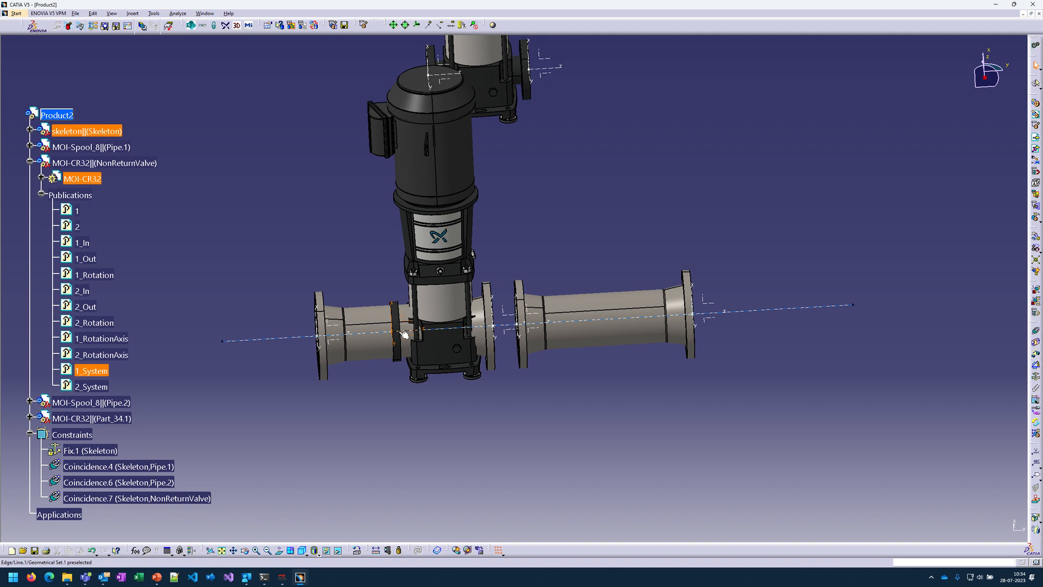
{"action": "left_click", "coordinate": [493, 325]}
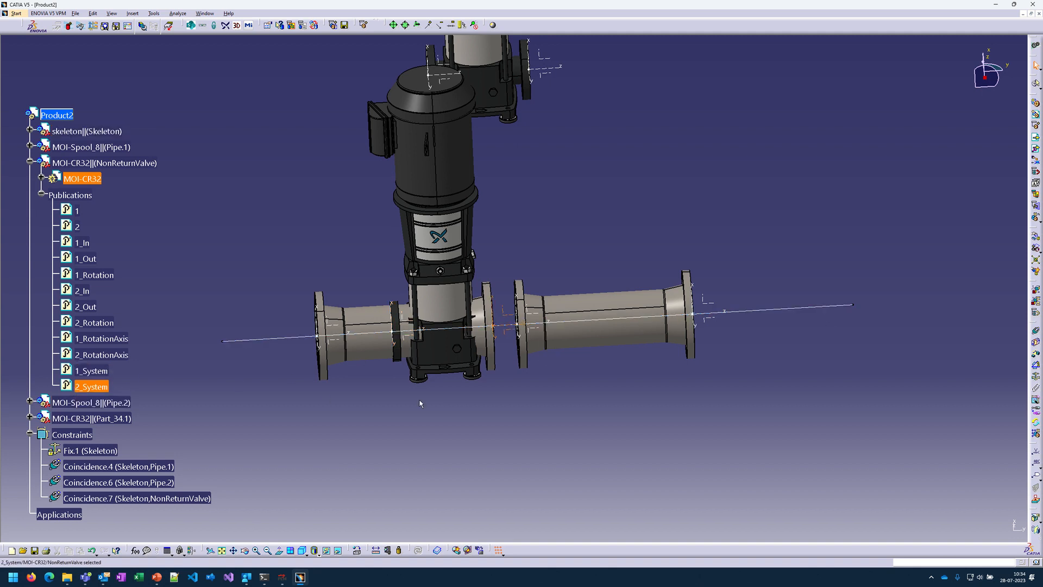
{"action": "middle_click_drag", "start_coordinate": [422, 401], "coordinate": [415, 303]}
{"action": "scroll", "coordinate": [211, 355], "scroll_direction": "down", "scroll_amount": 1}
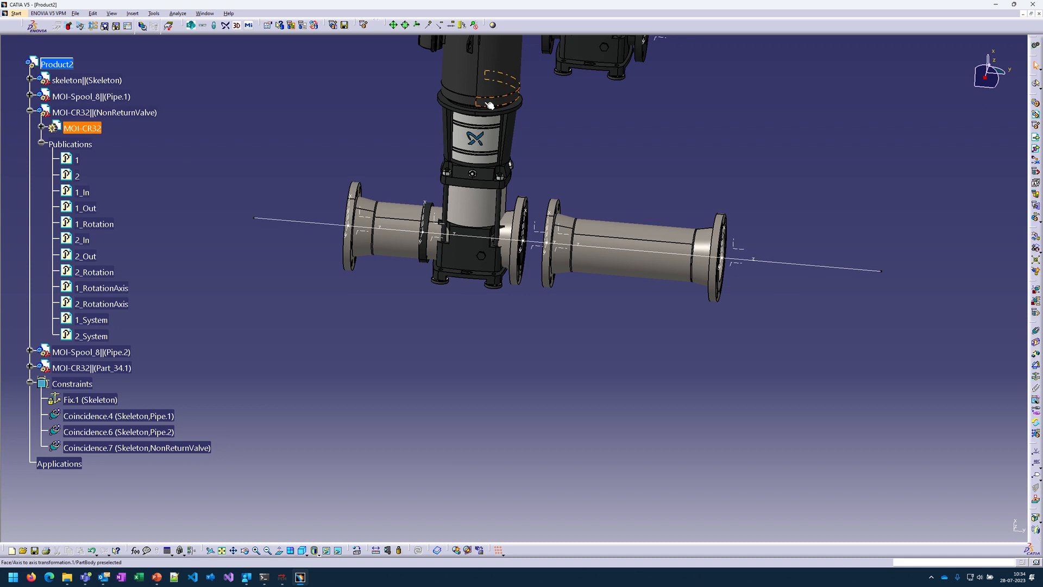
Step: Hide the MOI-CR32 (NonReturnValve) pump and open the Coincidence.7 definition with its supporting elements expanded
{"action": "right_click", "coordinate": [76, 113]}
{"action": "left_click", "coordinate": [98, 140]}
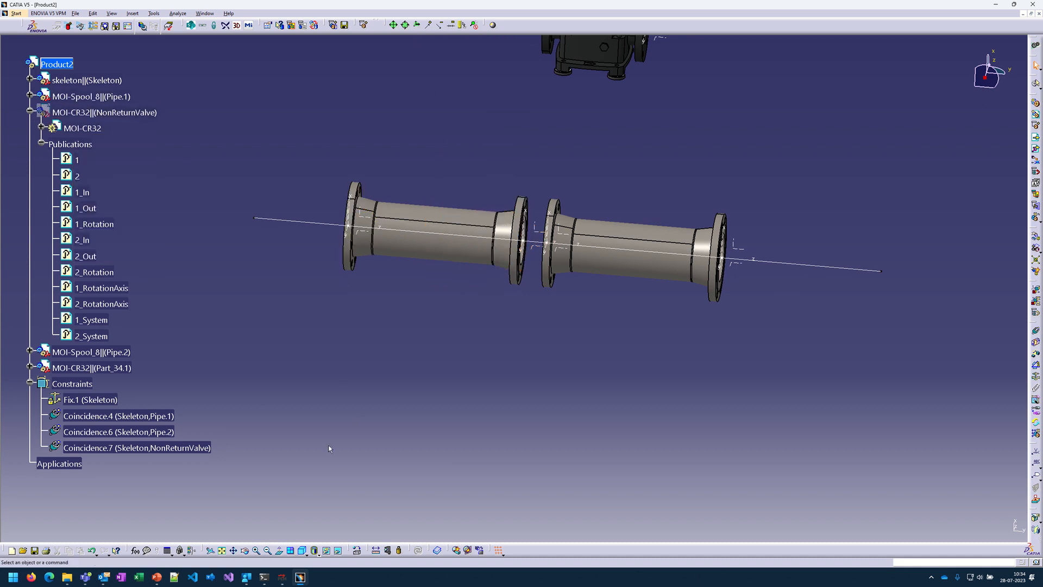
{"action": "left_click", "coordinate": [192, 449]}
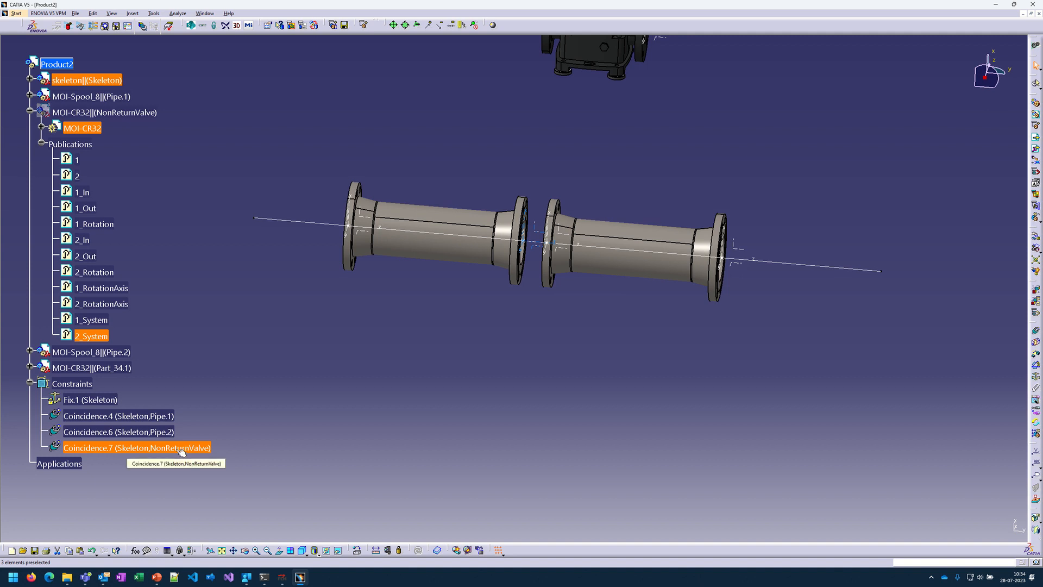
{"action": "double_click", "coordinate": [181, 449]}
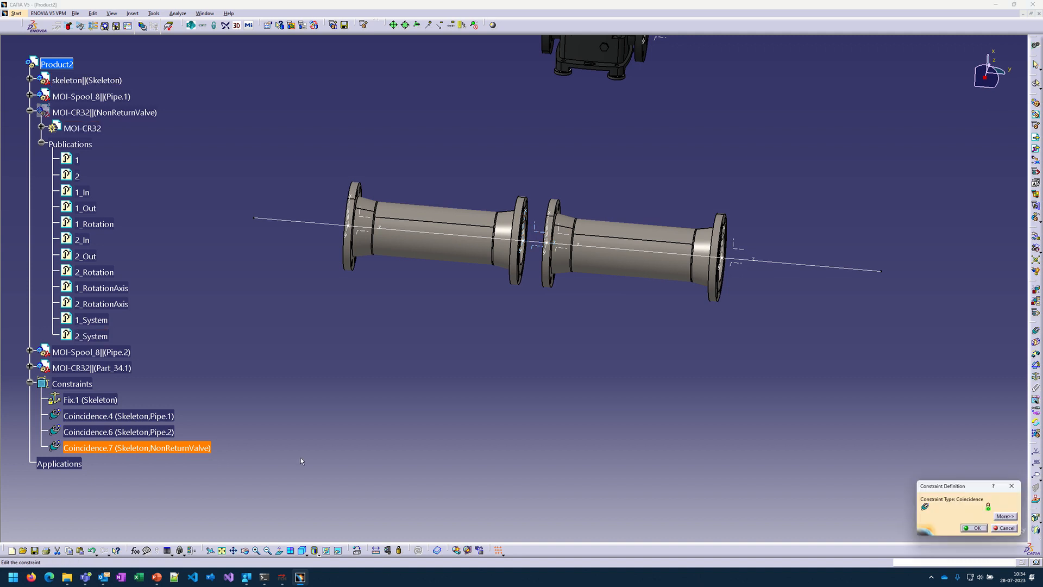
{"action": "left_click_drag", "start_coordinate": [959, 485], "coordinate": [528, 362]}
{"action": "left_click", "coordinate": [575, 394]}
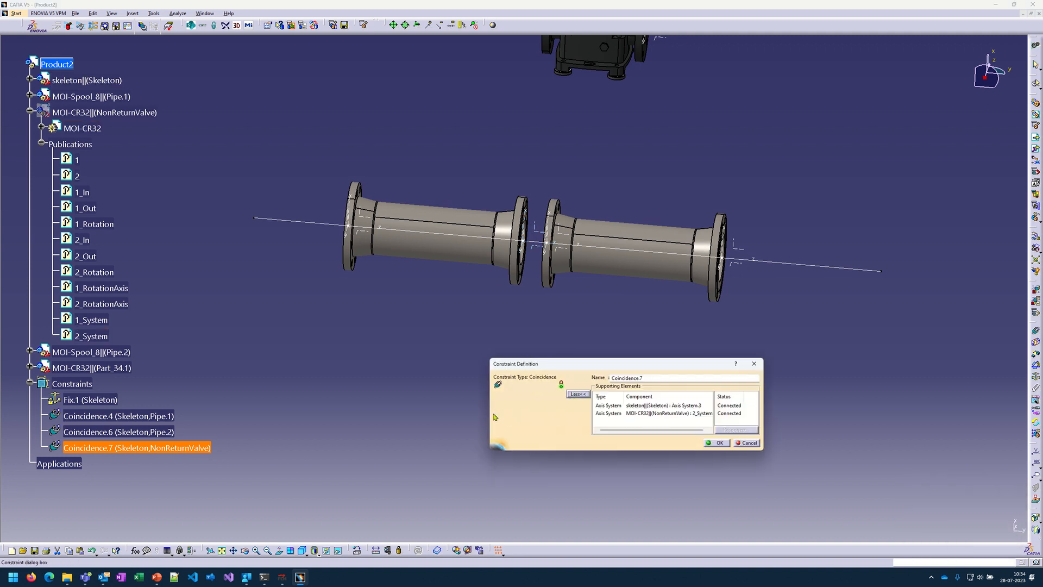
Step: Reconnect the pump-side axis system of Coincidence.7 to the pump's published 1_System
{"action": "left_click_drag", "start_coordinate": [693, 429], "coordinate": [697, 428]}
{"action": "left_click", "coordinate": [704, 413]}
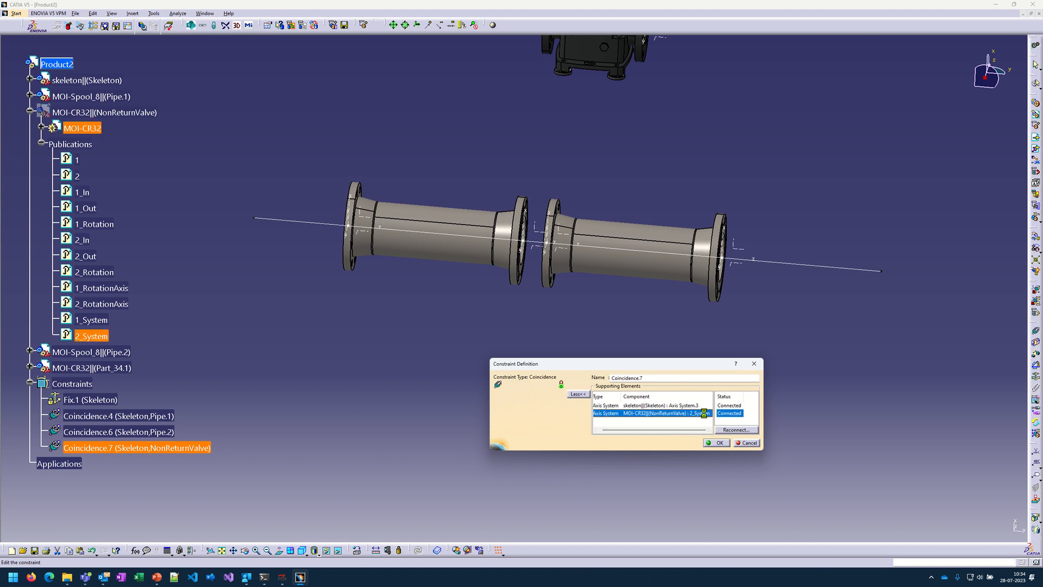
{"action": "left_click", "coordinate": [722, 430]}
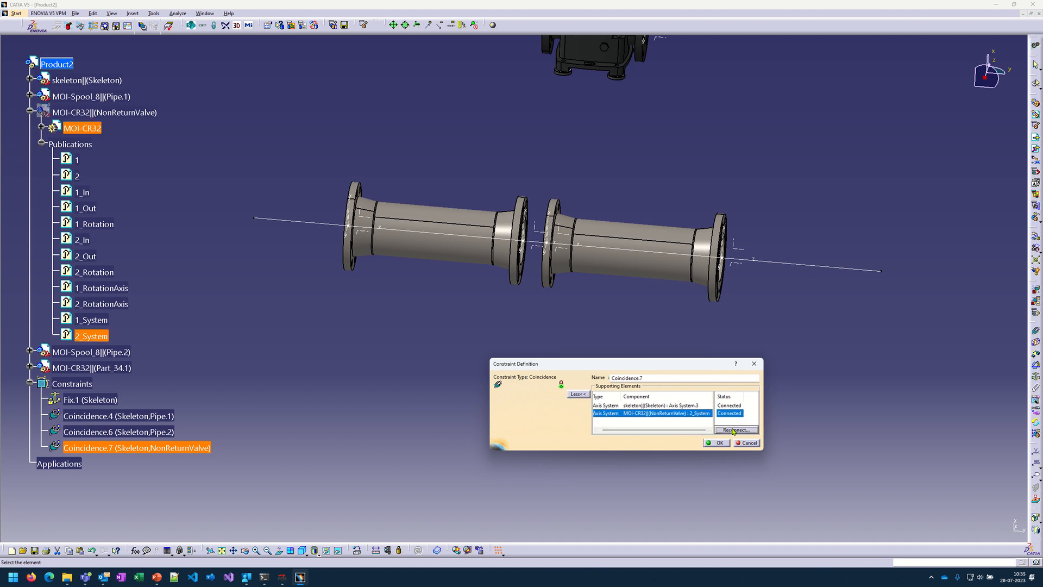
{"action": "left_click", "coordinate": [91, 320]}
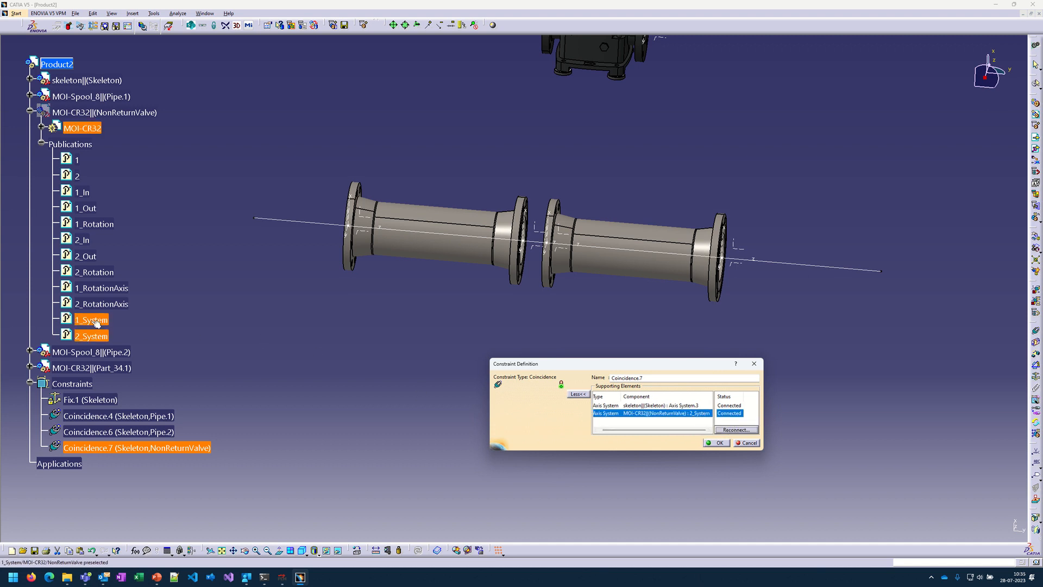
{"action": "left_click", "coordinate": [719, 443]}
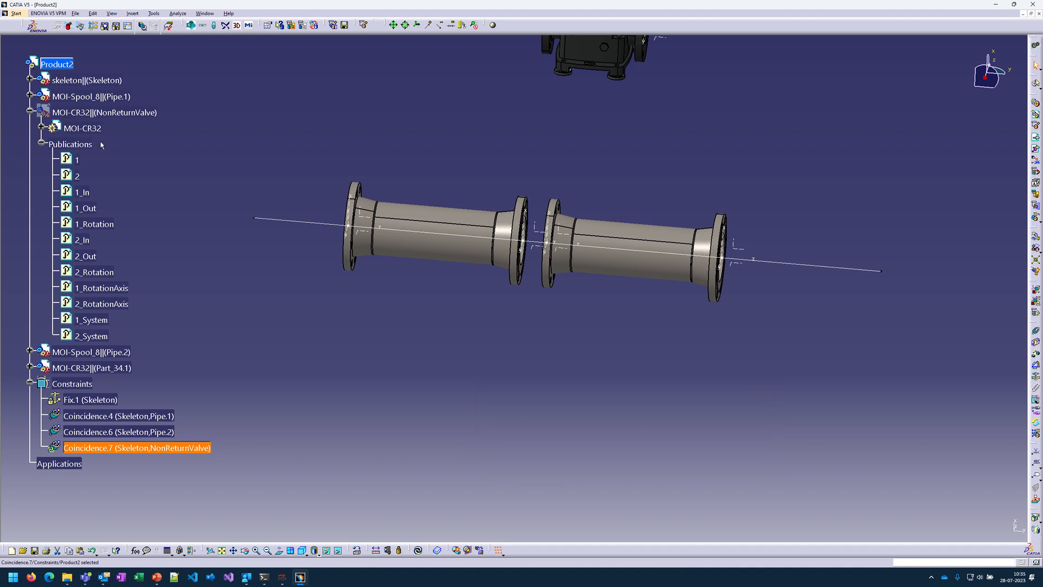
Step: Show the MOI-CR32 (NonReturnValve) pump again and update the assembly
{"action": "right_click", "coordinate": [100, 115]}
{"action": "left_click", "coordinate": [148, 161]}
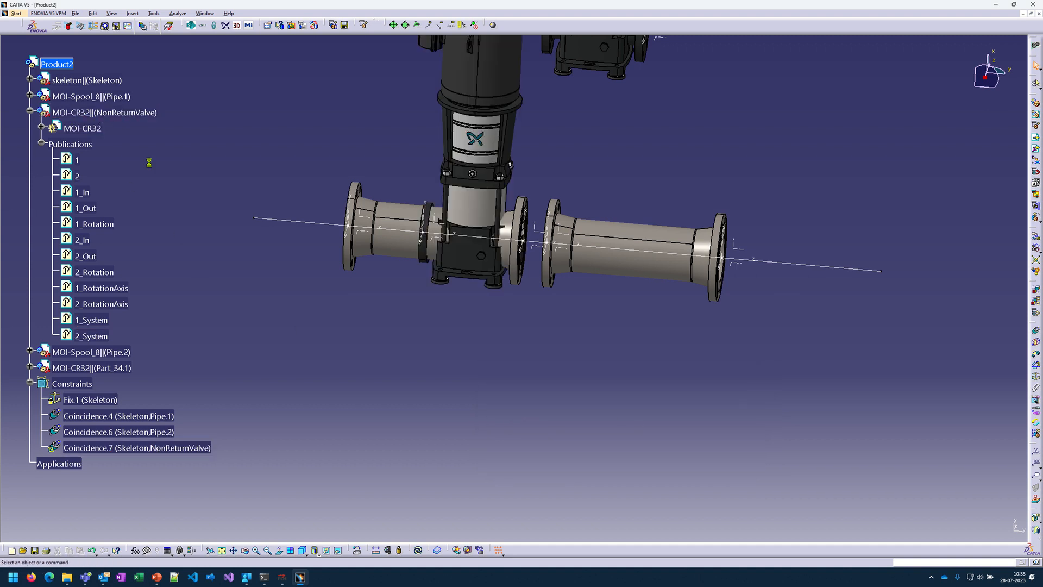
{"action": "left_click", "coordinate": [417, 549]}
Step: Examine the pump's position and orientation relative to both pipes and the skeleton line
{"action": "middle_click_drag", "start_coordinate": [414, 396], "coordinate": [489, 352]}
{"action": "middle_click_drag", "start_coordinate": [596, 386], "coordinate": [544, 374]}
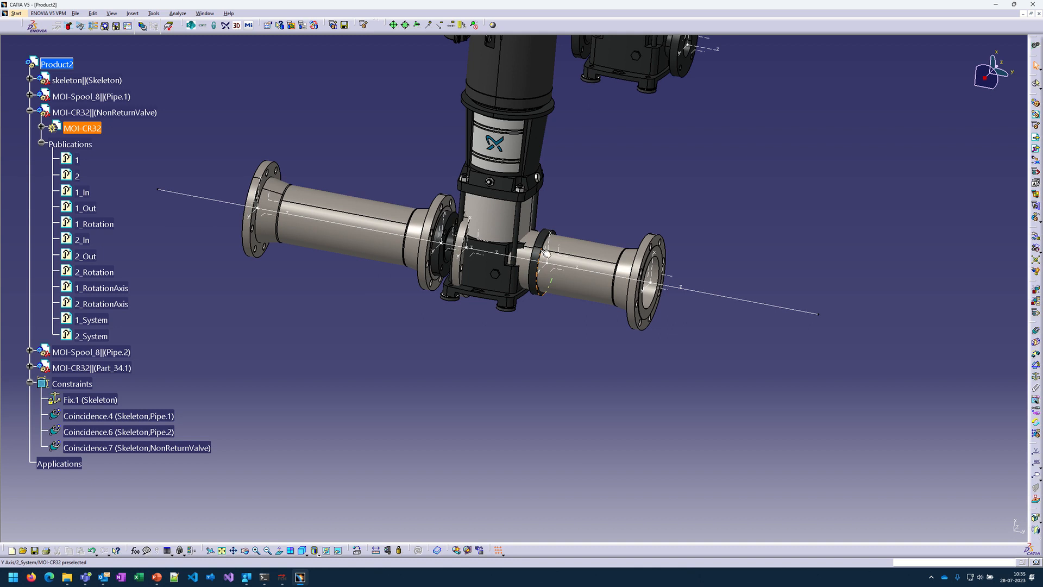
{"action": "middle_click_drag", "start_coordinate": [361, 372], "coordinate": [519, 268]}
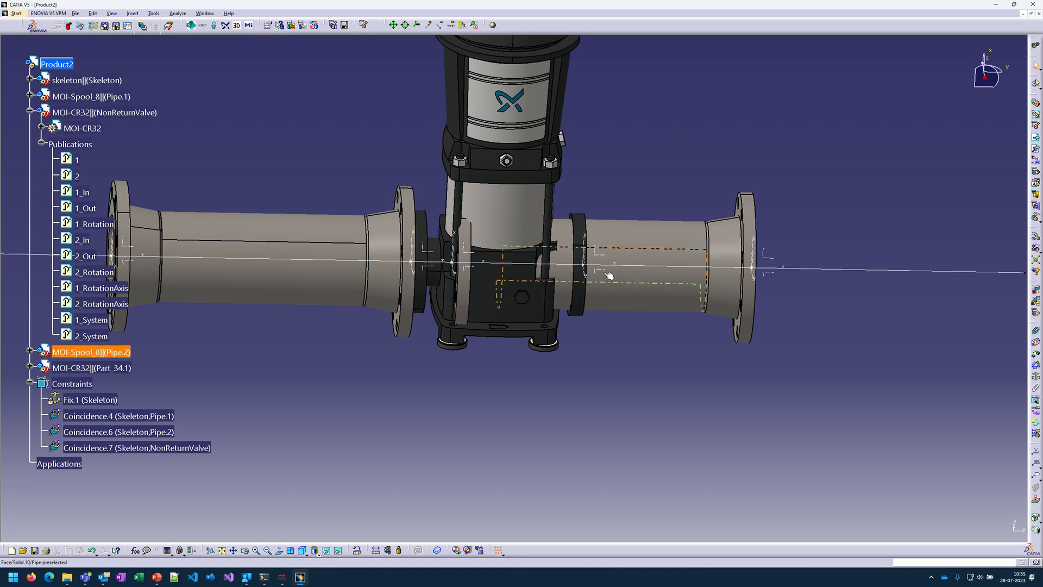
{"action": "middle_click_drag", "start_coordinate": [543, 208], "coordinate": [509, 364]}
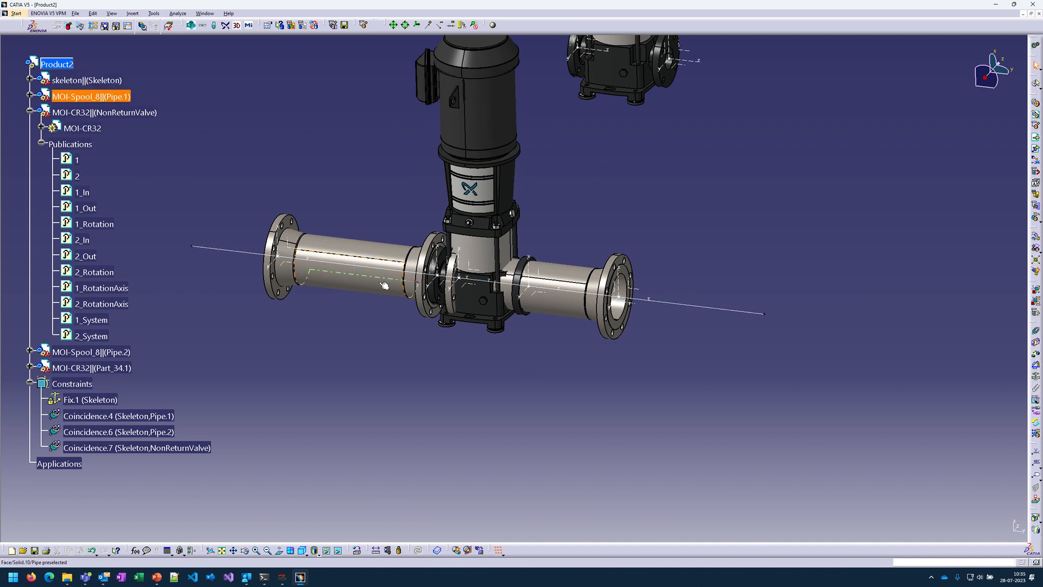
{"action": "middle_click_drag", "start_coordinate": [564, 365], "coordinate": [601, 402]}
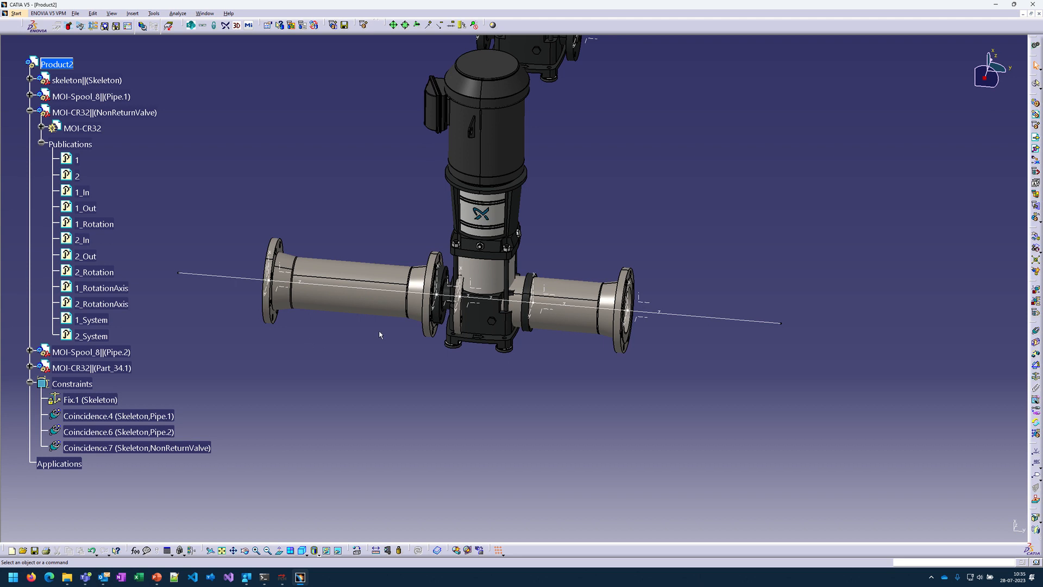
{"action": "middle_click_drag", "start_coordinate": [472, 408], "coordinate": [423, 402]}
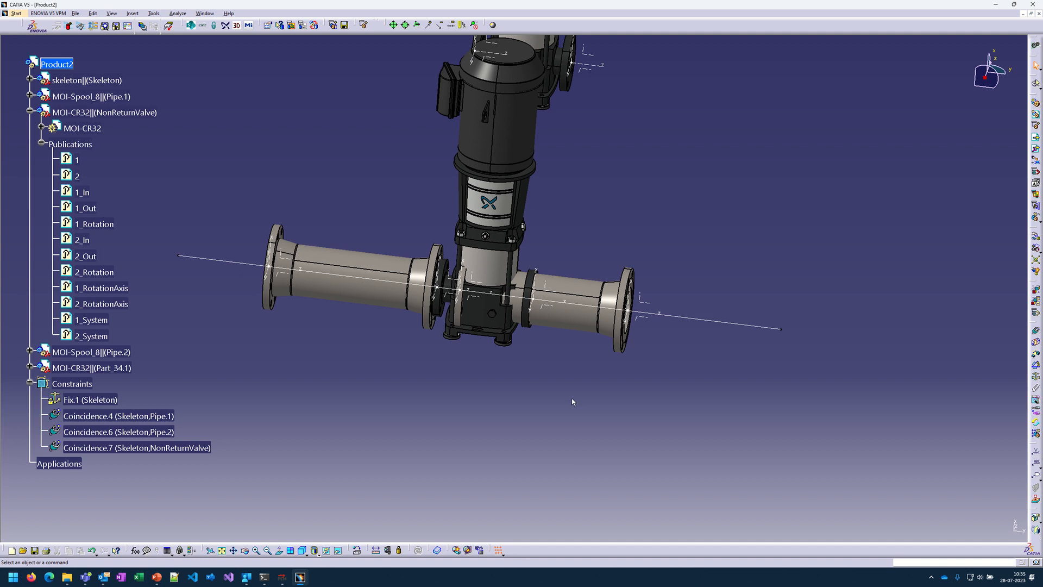
{"action": "middle_click_drag", "start_coordinate": [572, 402], "coordinate": [557, 382]}
{"action": "middle_click_drag", "start_coordinate": [479, 375], "coordinate": [474, 380]}
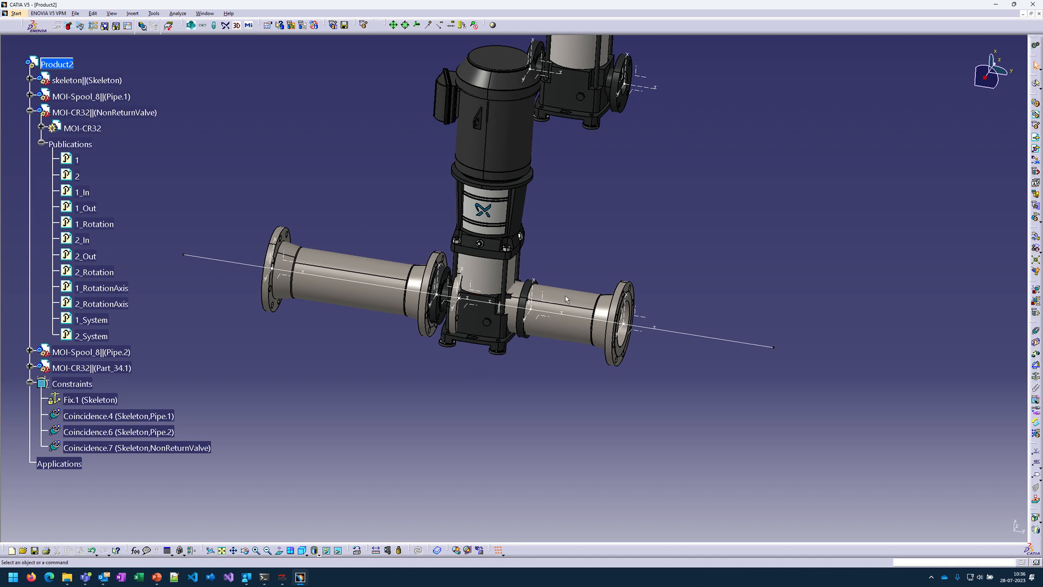
Step: Switch to the MOI-Demo1 product, open its DesignTable spreadsheet in Excel, and enlarge the window to view more part columns
{"action": "key", "text": "ctrl+Tab"}
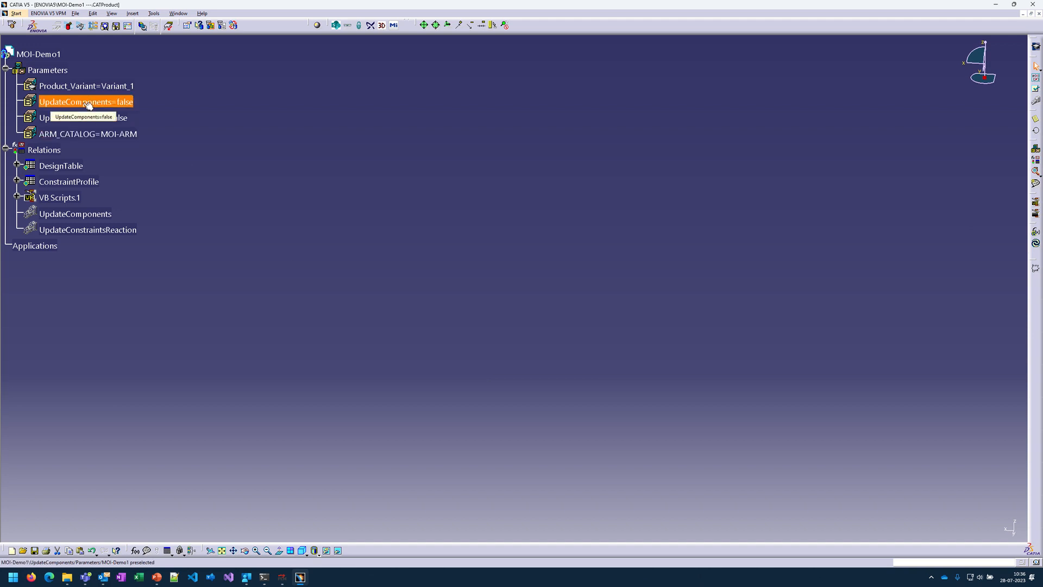
{"action": "double_click", "coordinate": [55, 167]}
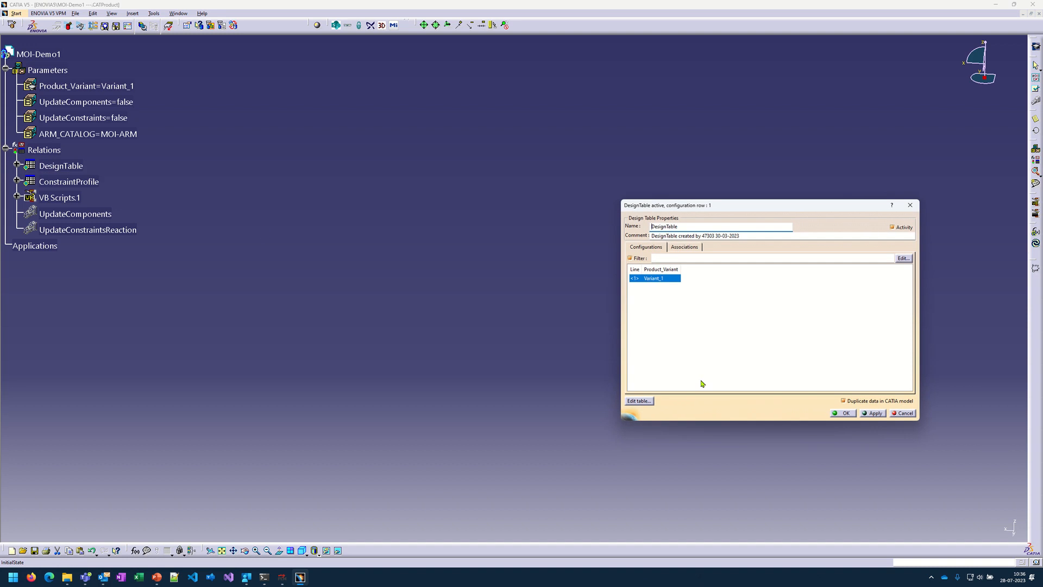
{"action": "left_click", "coordinate": [639, 400]}
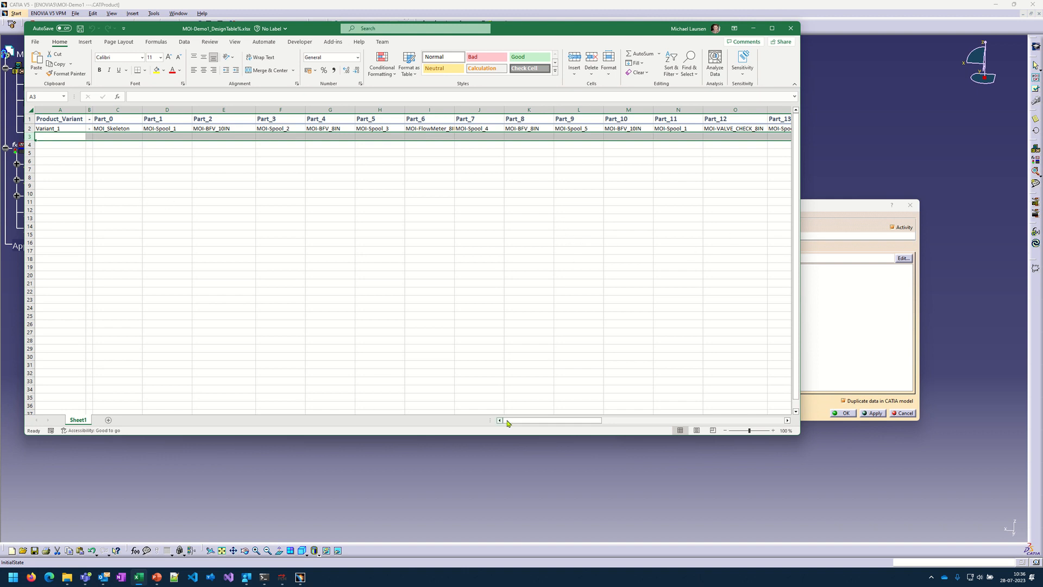
{"action": "mouse_move", "coordinate": [506, 421]}
{"action": "left_mouse_down"}
{"action": "mouse_move", "coordinate": [574, 428]}
{"action": "mouse_move", "coordinate": [493, 423]}
{"action": "left_mouse_up"}
{"action": "left_click_drag", "start_coordinate": [800, 435], "coordinate": [960, 531]}
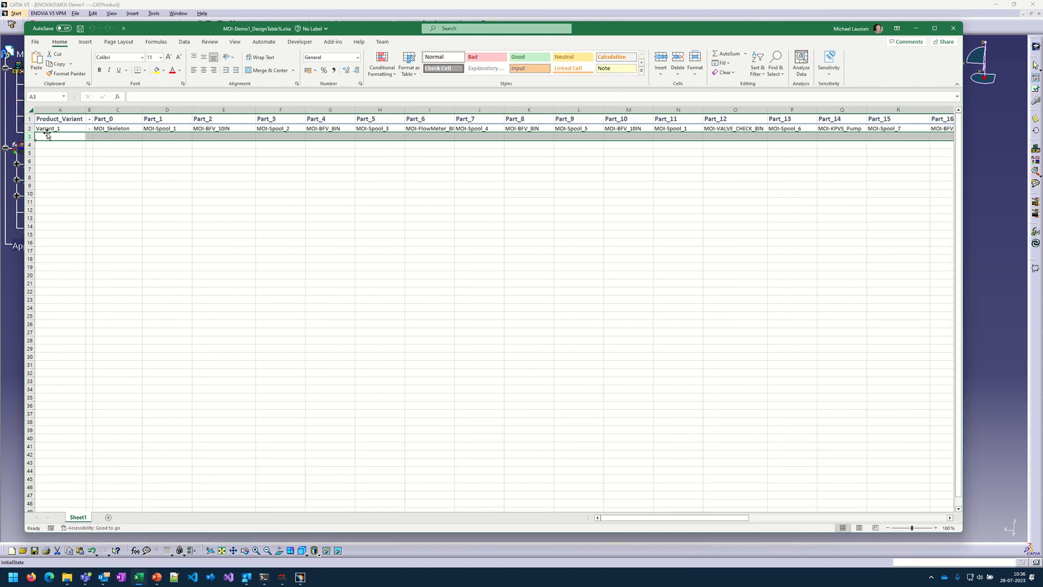
Step: Review the Part_0 column and its MOI_Skeleton entry for Variant_1, close the spreadsheet, and accept the DesignTable dialog
{"action": "left_click", "coordinate": [108, 119]}
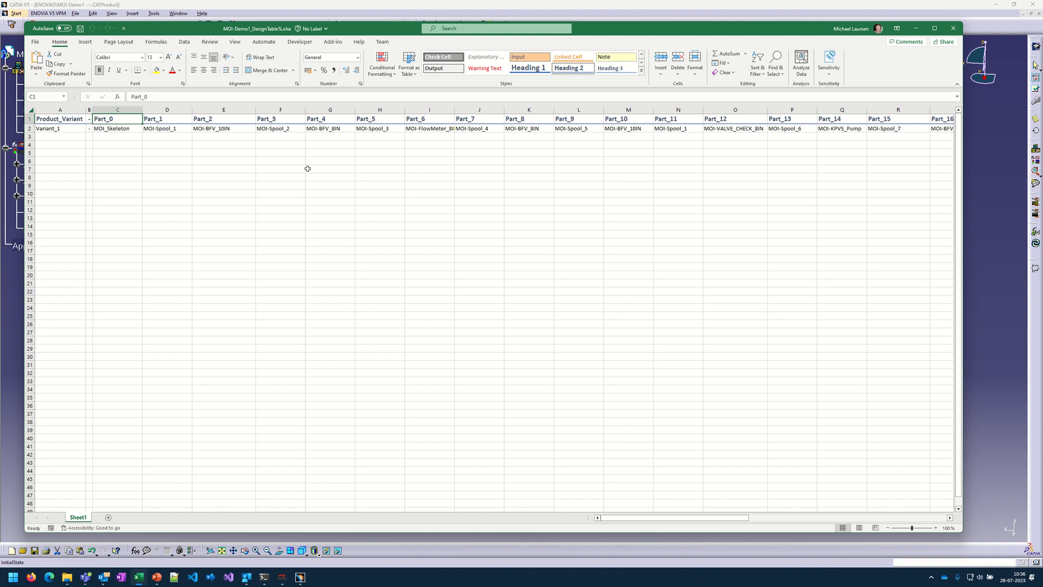
{"action": "left_click", "coordinate": [128, 129]}
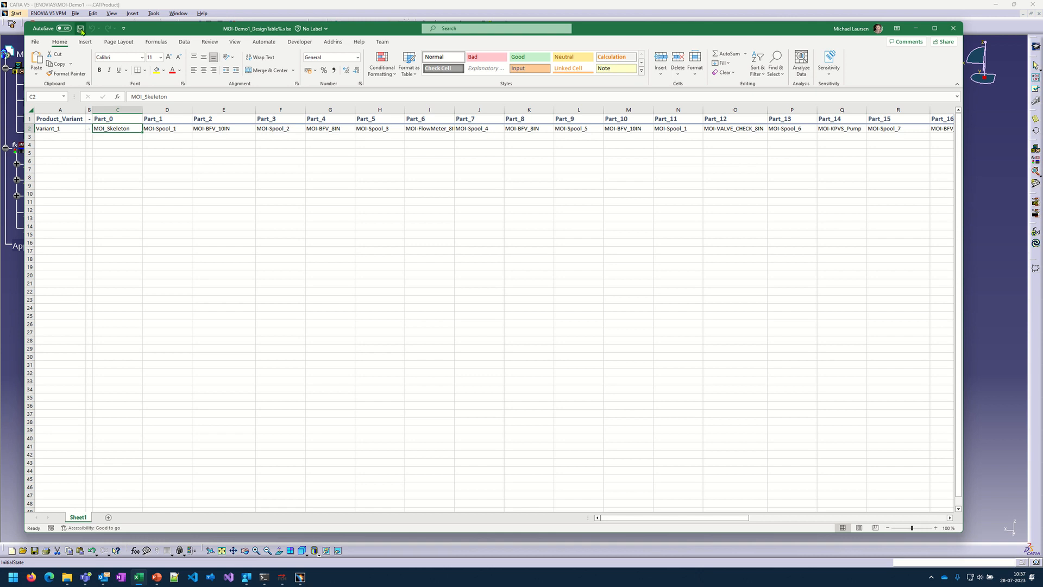
{"action": "left_click", "coordinate": [953, 28]}
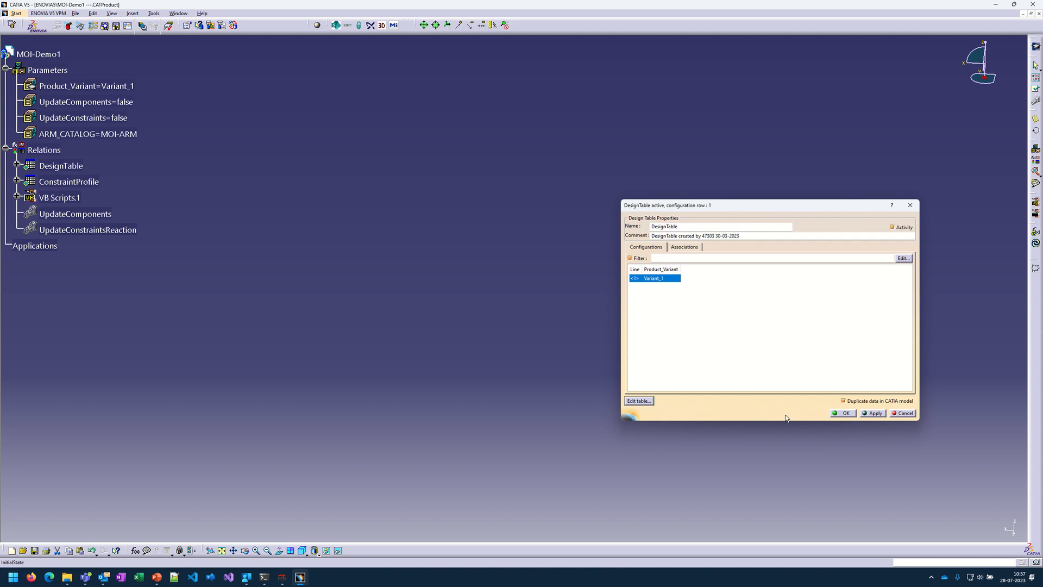
{"action": "left_click", "coordinate": [842, 414]}
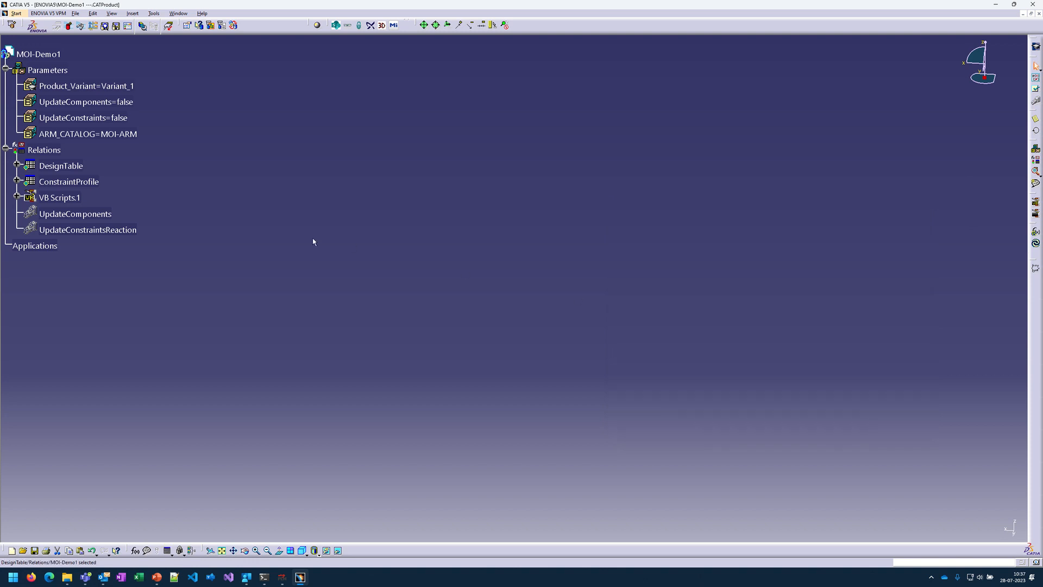
Step: Set the UpdateComponents parameter to true to load the design table's components into MOI-Demo1, and accept the parameter dialog
{"action": "left_click", "coordinate": [92, 103]}
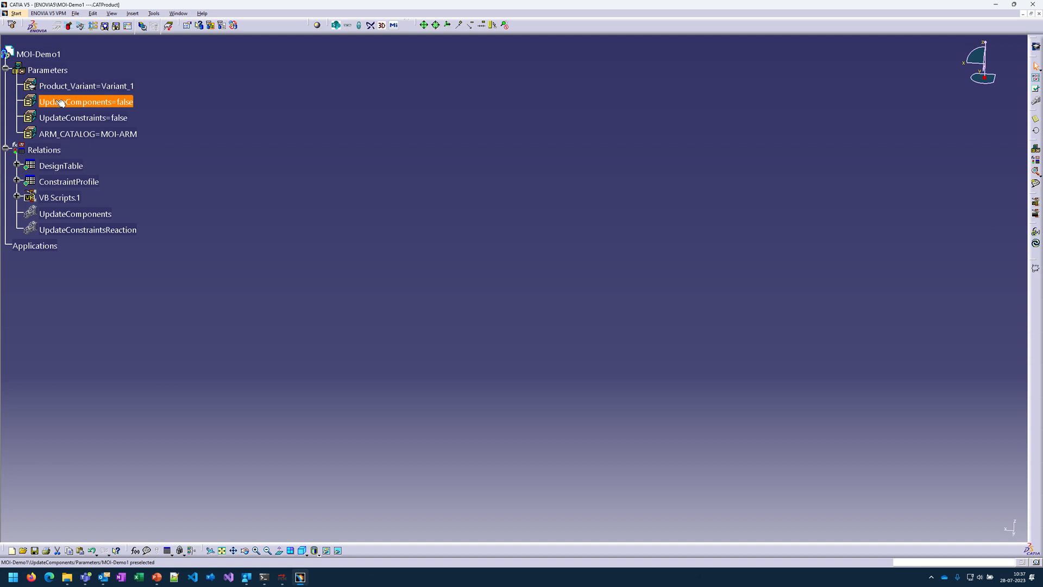
{"action": "double_click", "coordinate": [90, 103]}
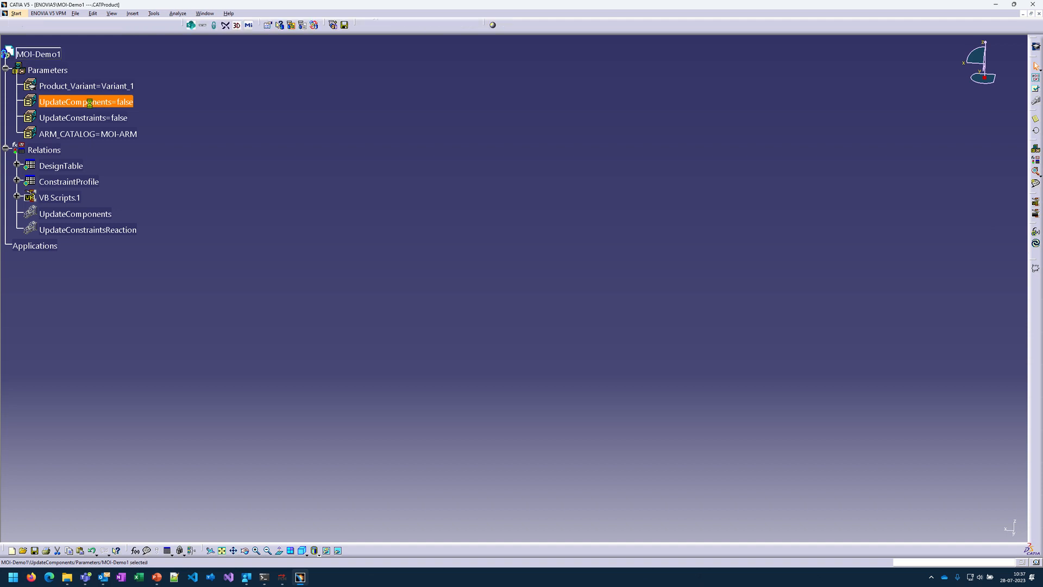
{"action": "left_click", "coordinate": [179, 126]}
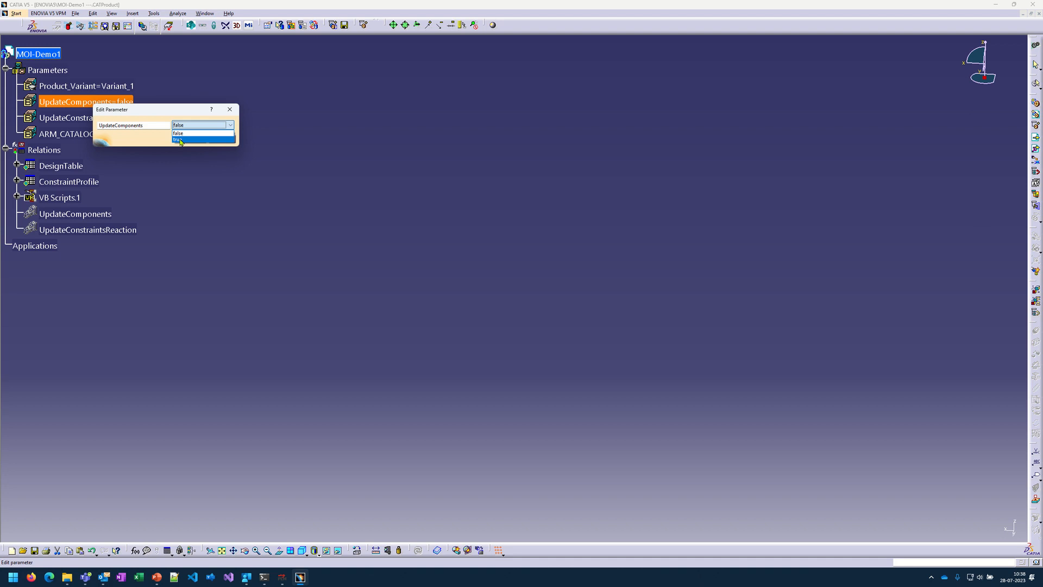
{"action": "left_click", "coordinate": [180, 140]}
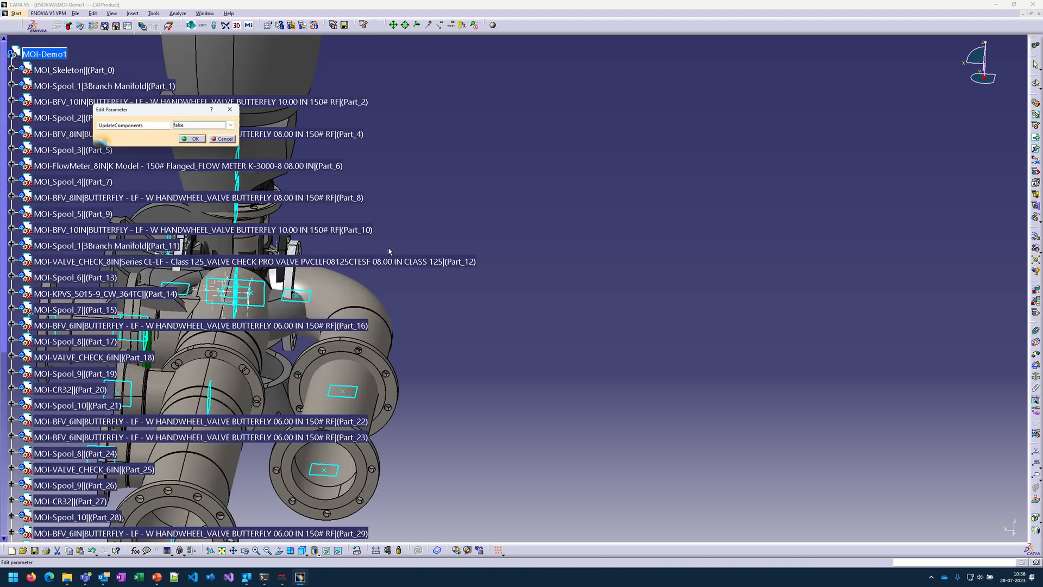
{"action": "middle_click_drag", "start_coordinate": [608, 330], "coordinate": [428, 345]}
{"action": "middle_click_drag", "start_coordinate": [528, 338], "coordinate": [606, 321]}
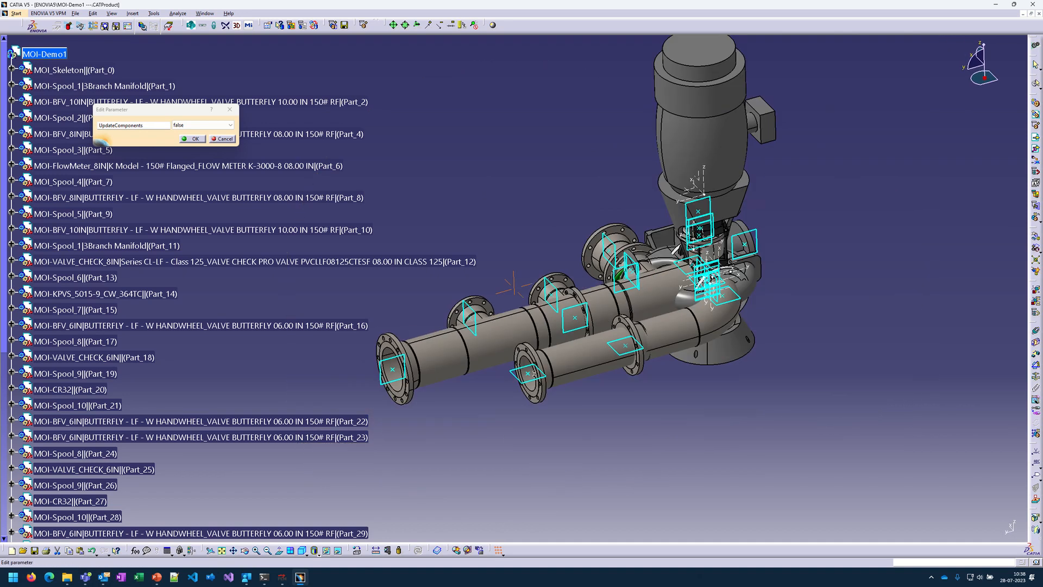
{"action": "scroll", "coordinate": [636, 265], "scroll_direction": "down", "scroll_amount": 5}
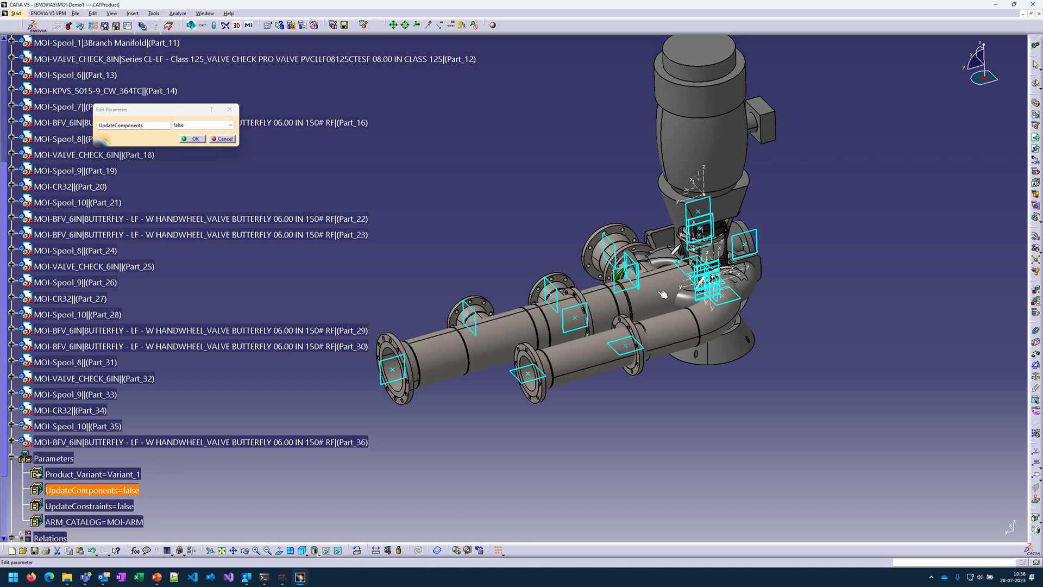
{"action": "left_click", "coordinate": [188, 140]}
Step: Open the ConstraintProfile table in Excel and reposition its window to view the part connection list
{"action": "scroll", "coordinate": [217, 226], "scroll_direction": "down", "scroll_amount": 5}
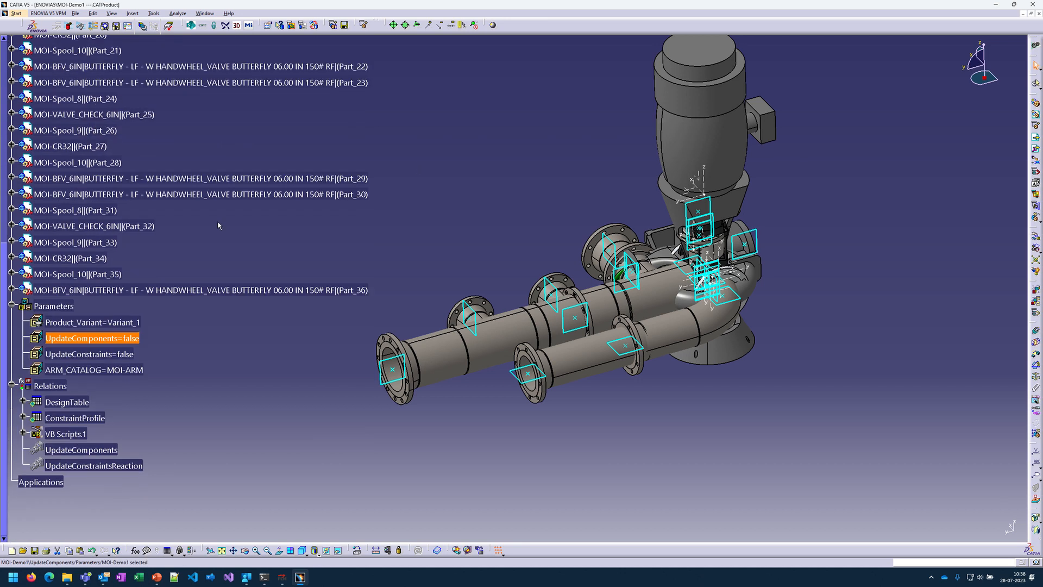
{"action": "left_click", "coordinate": [81, 318]}
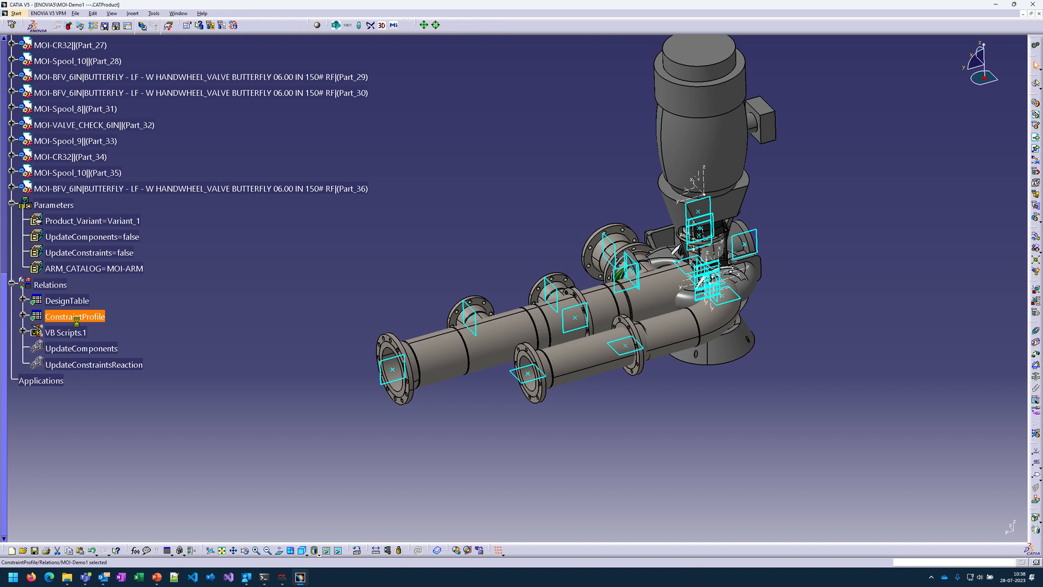
{"action": "double_click", "coordinate": [87, 317]}
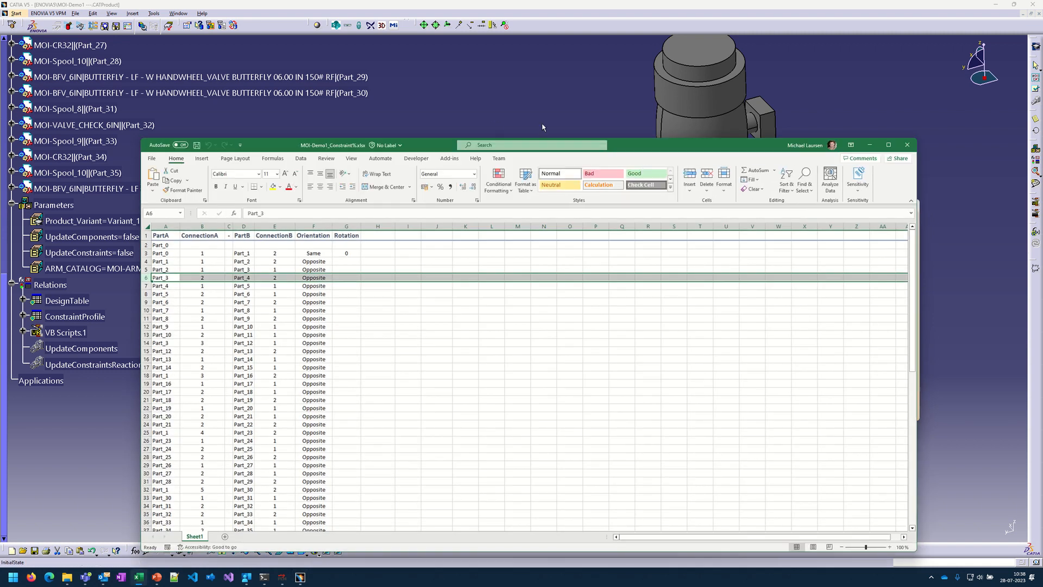
{"action": "left_click_drag", "start_coordinate": [649, 144], "coordinate": [697, 77]}
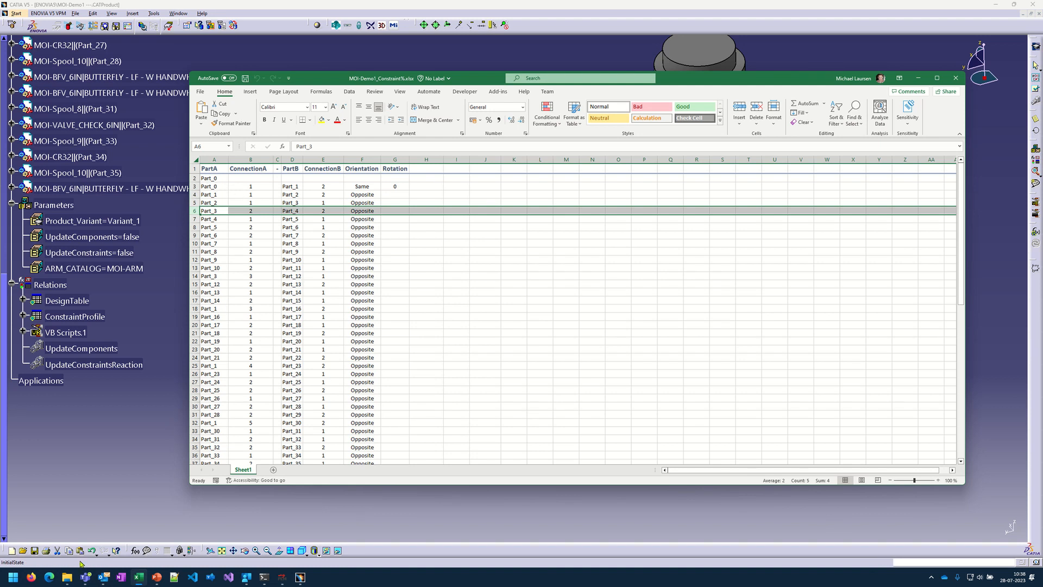
{"action": "left_click", "coordinate": [13, 577]}
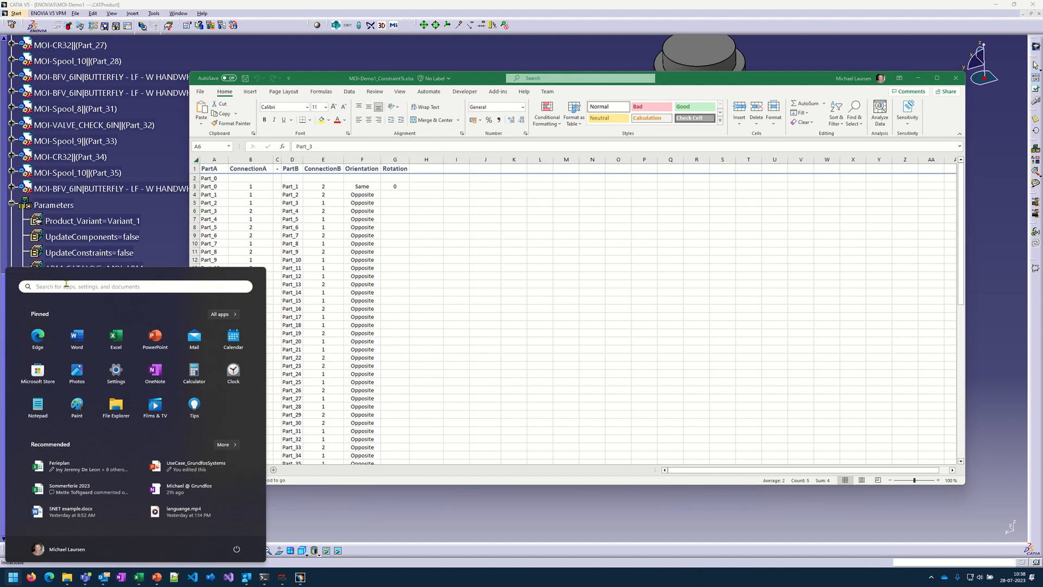
{"action": "left_click", "coordinate": [64, 286]}
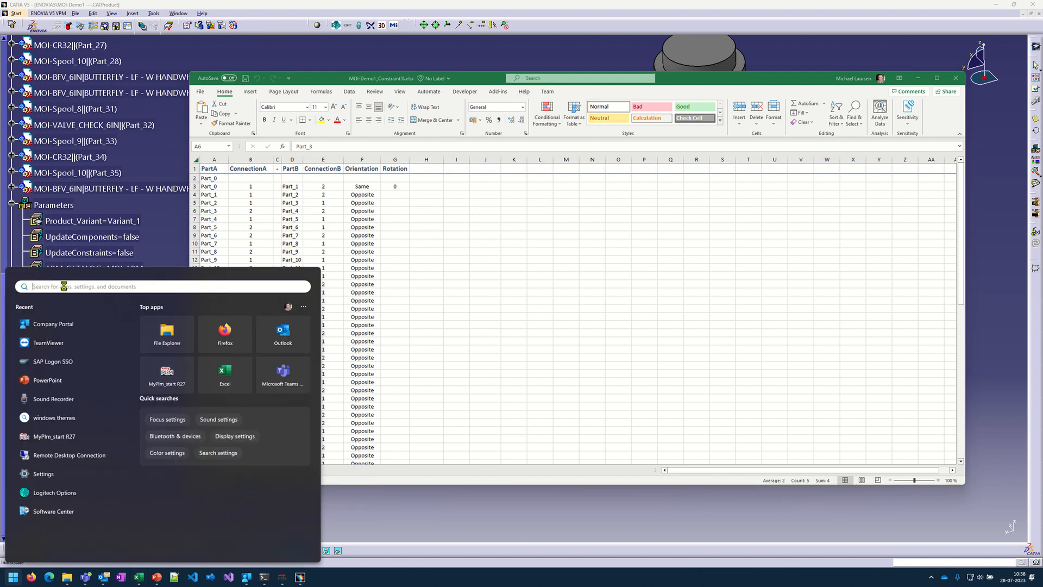
{"action": "type", "text": "dra"}
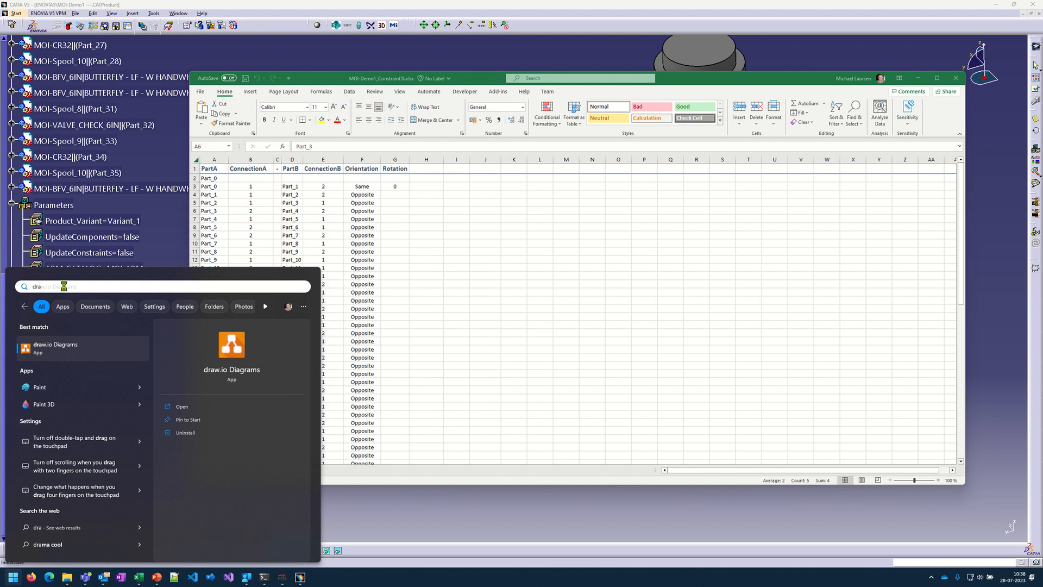
{"action": "key", "text": "Escape"}
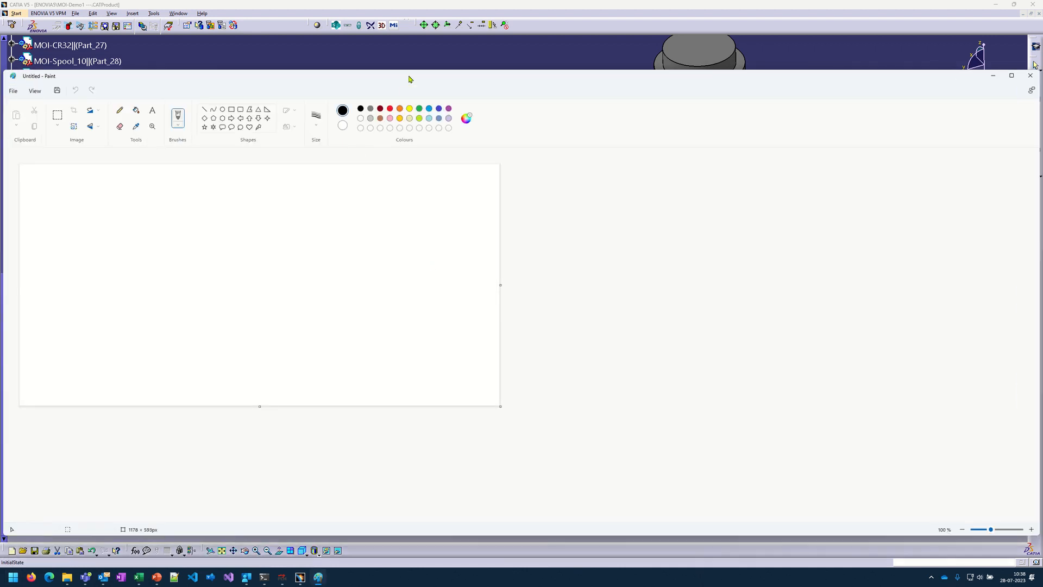
{"action": "left_click_drag", "start_coordinate": [494, 76], "coordinate": [419, 72]}
{"action": "left_click_drag", "start_coordinate": [927, 73], "coordinate": [874, 76]}
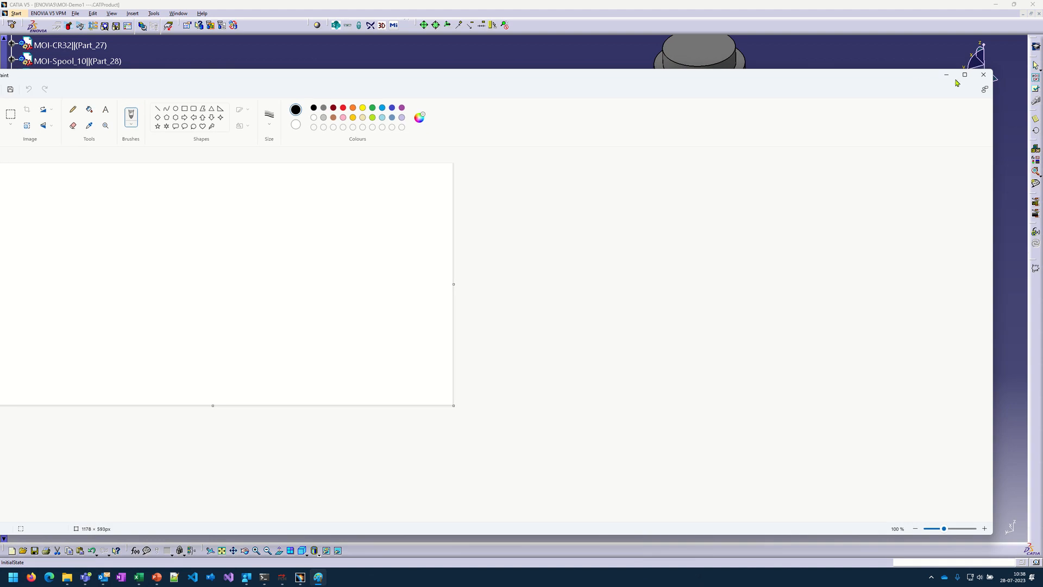
{"action": "left_click", "coordinate": [984, 76]}
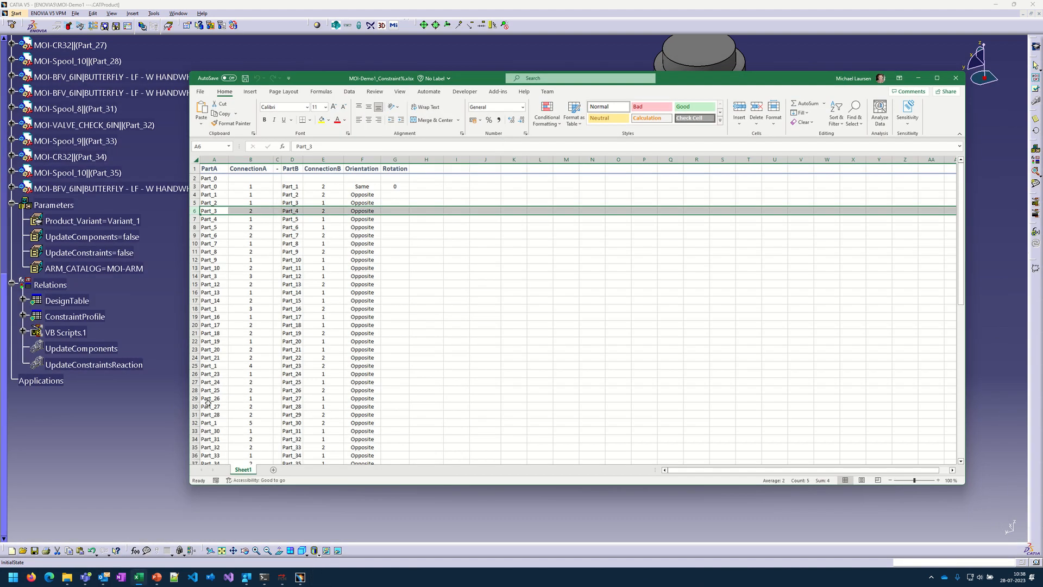
{"action": "key", "text": "super"}
{"action": "type", "text": "w"}
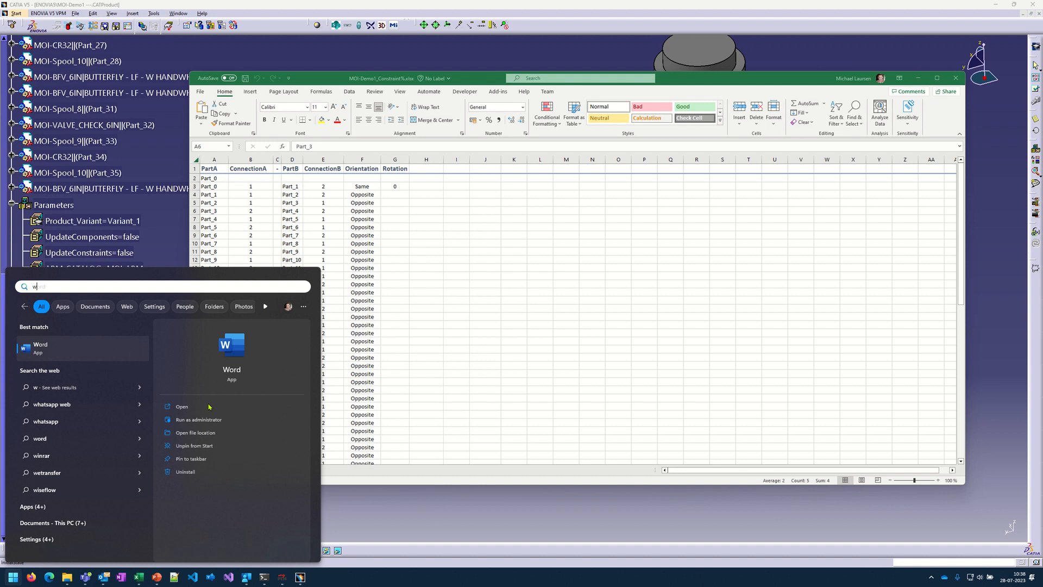
{"action": "type", "text": "hite"}
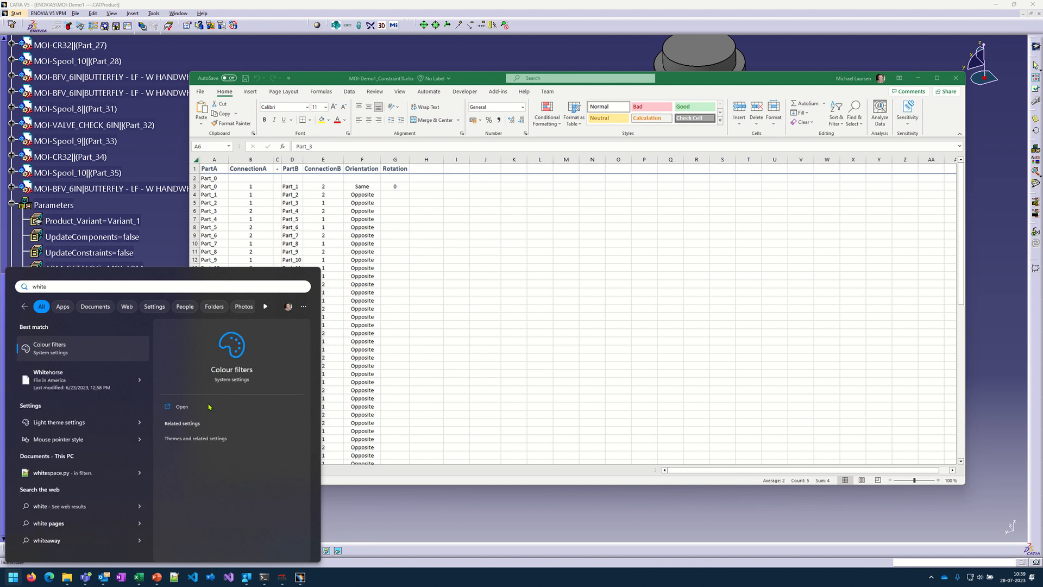
{"action": "type", "text": "boa"}
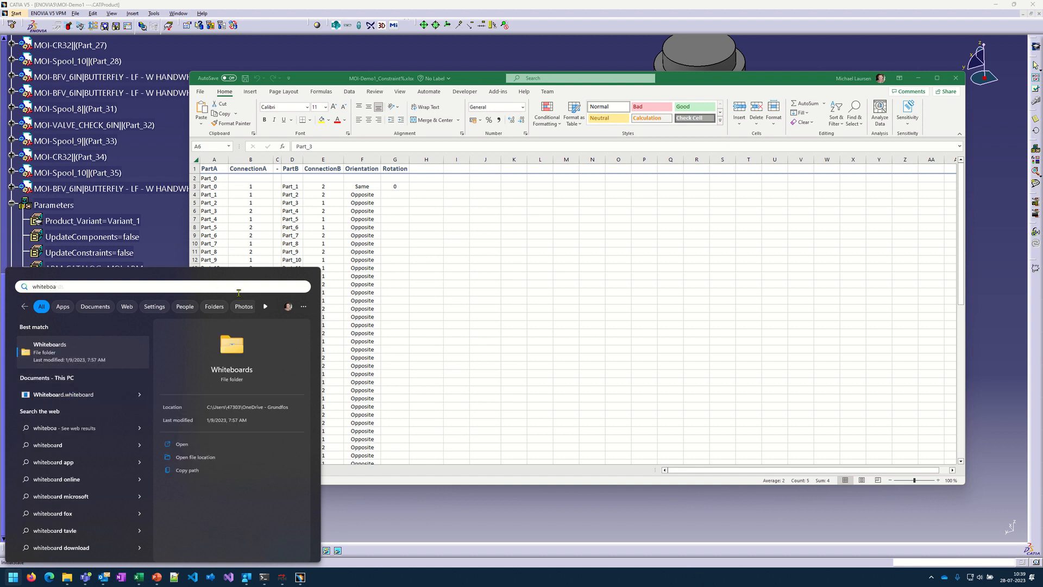
{"action": "key", "text": "BackSpace"}
{"action": "key", "text": "BackSpace"}
{"action": "key", "text": "BackSpace"}
{"action": "key", "text": "BackSpace"}
{"action": "key", "text": "BackSpace"}
{"action": "key", "text": "BackSpace"}
{"action": "key", "text": "BackSpace"}
{"action": "key", "text": "BackSpace"}
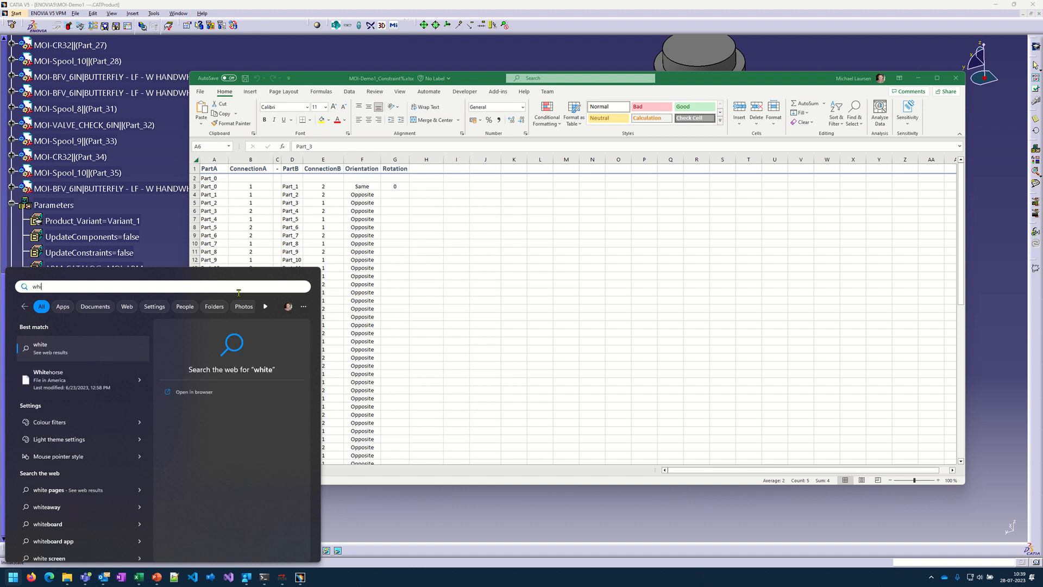
{"action": "type", "text": "pai"}
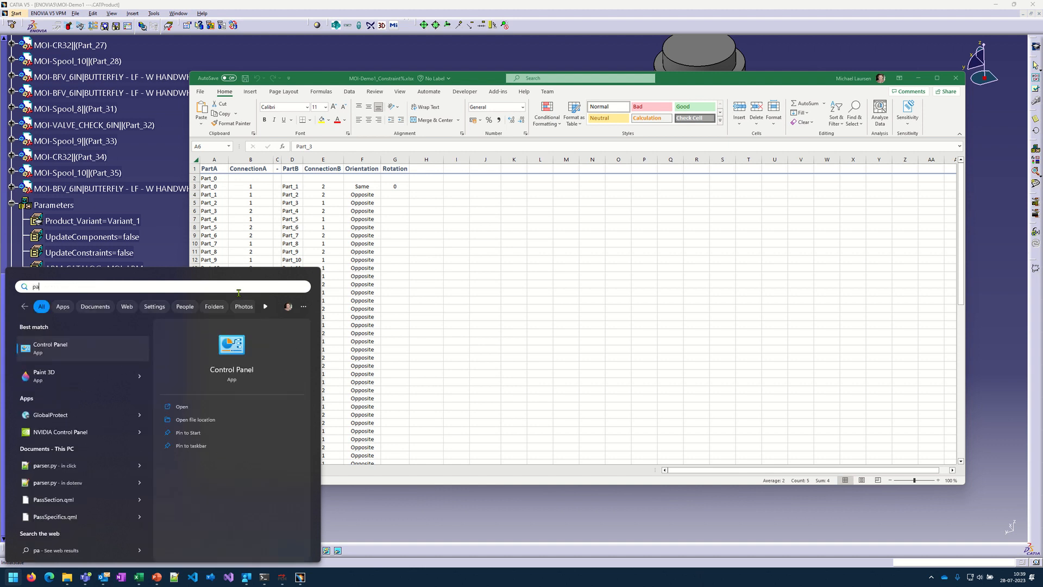
{"action": "key", "text": "BackSpace"}
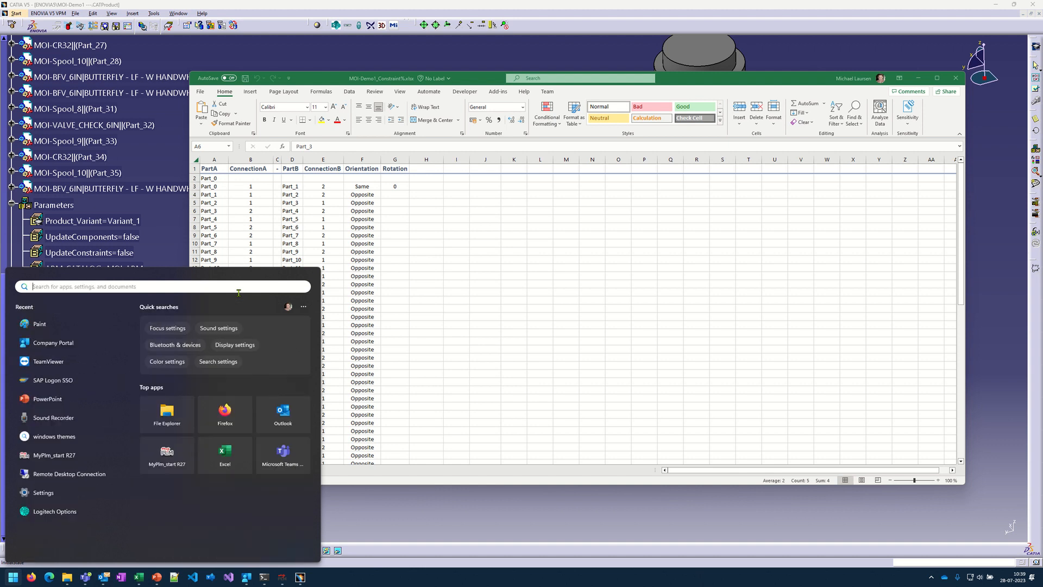
{"action": "type", "text": "paint"}
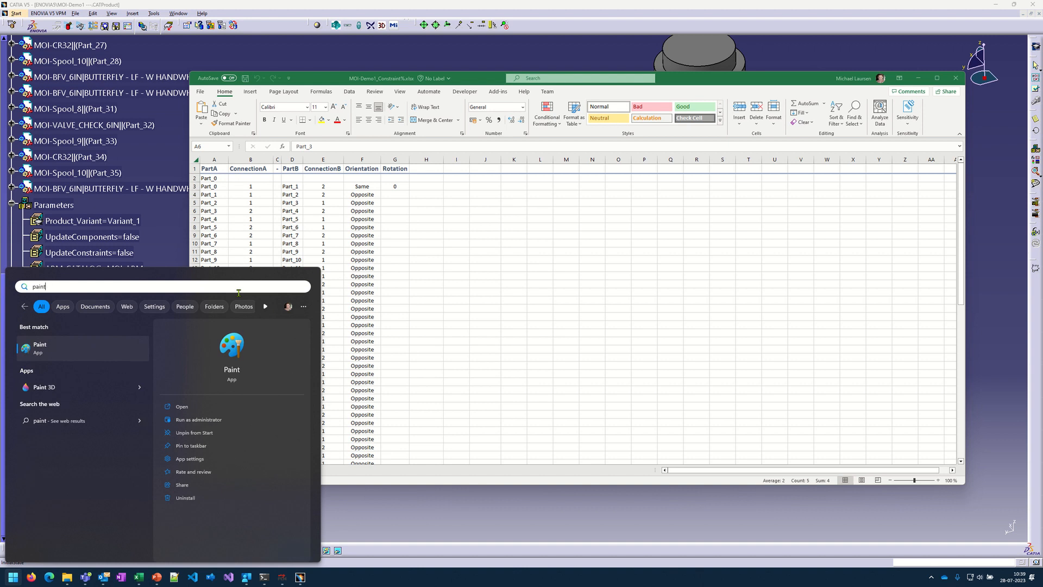
{"action": "key", "text": "BackSpace"}
{"action": "key", "text": "BackSpace"}
{"action": "key", "text": "BackSpace"}
{"action": "key", "text": "BackSpace"}
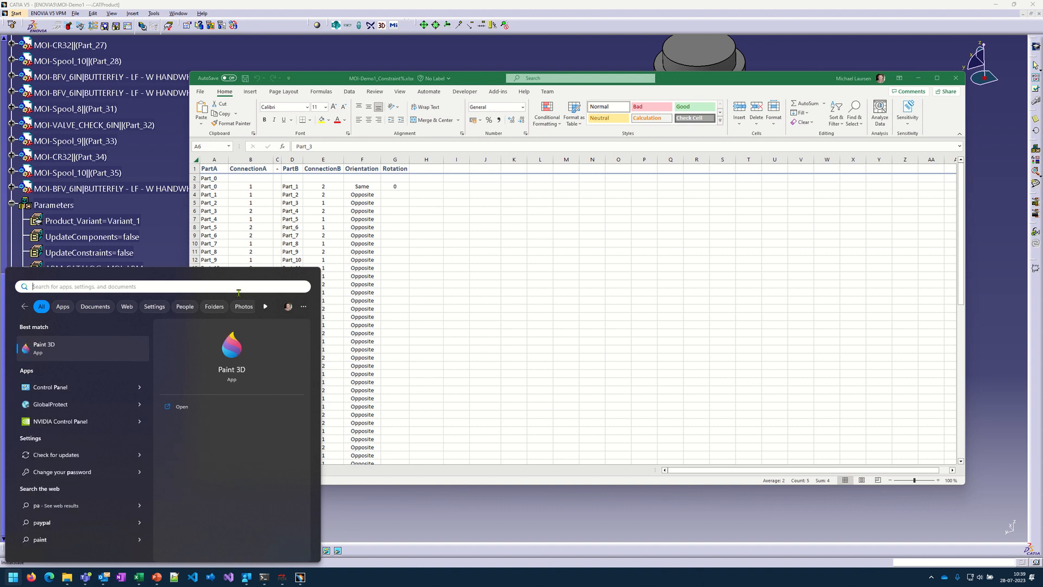
{"action": "key", "text": "Escape"}
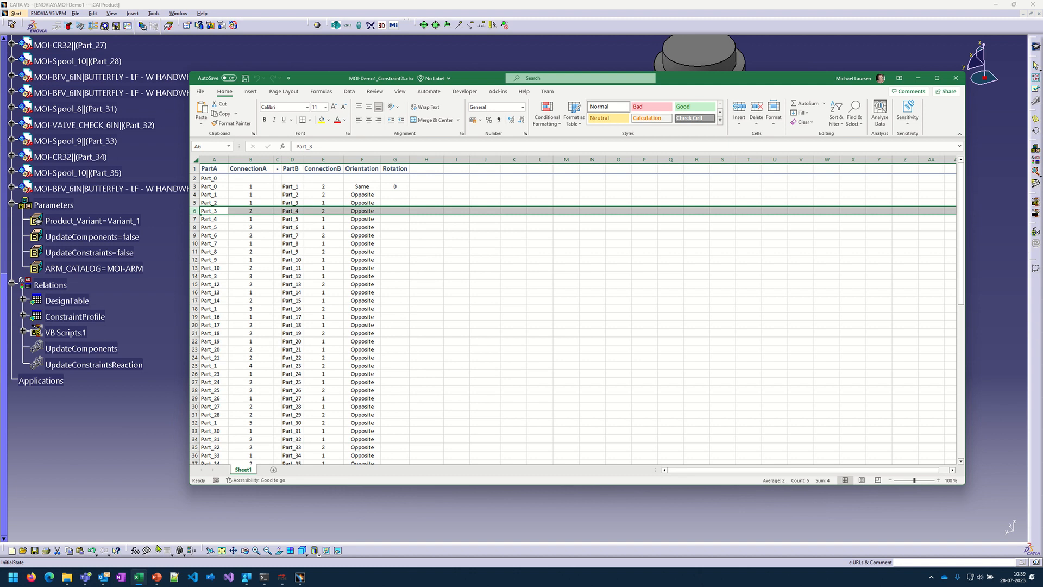
Step: Switch to Word and start a new blank document for sketching the part connections
{"action": "key", "text": "super"}
{"action": "type", "text": "word"}
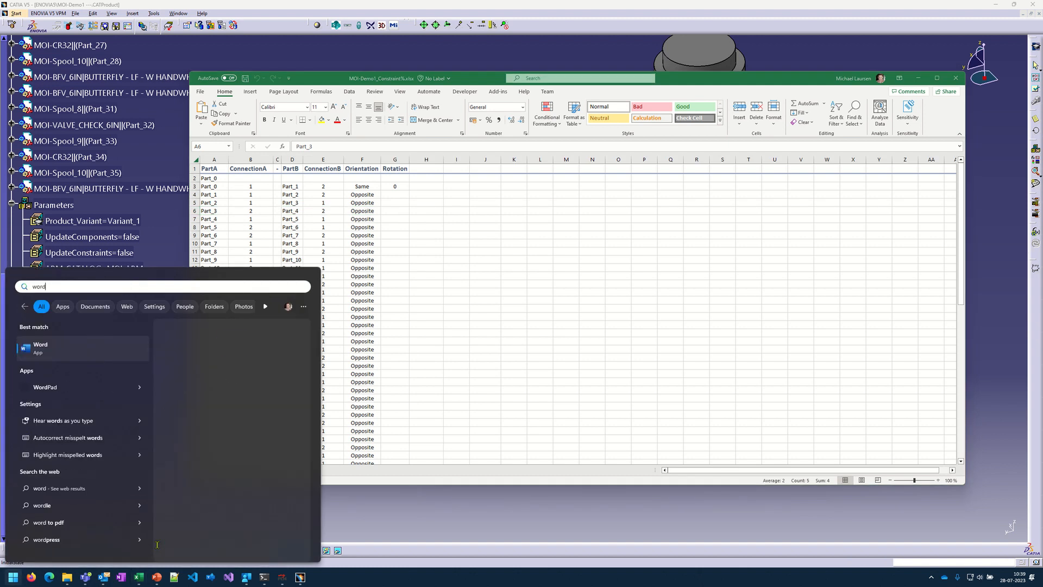
{"action": "key", "text": "Return"}
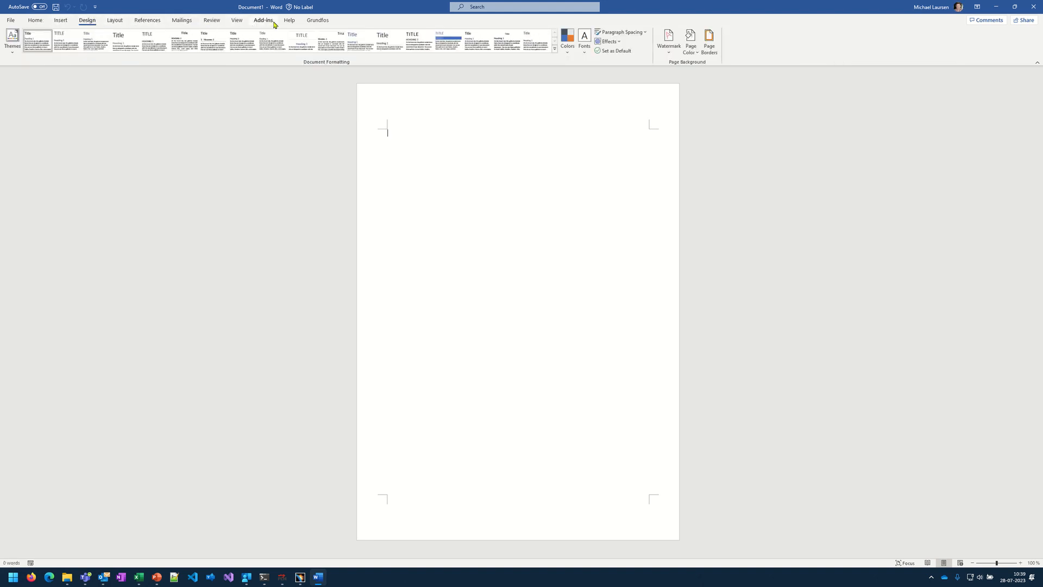
Step: Draw a rounded rectangle about 1.4 cm high and 0.93 cm wide on the page, and paste five copies of it
{"action": "left_click", "coordinate": [60, 20]}
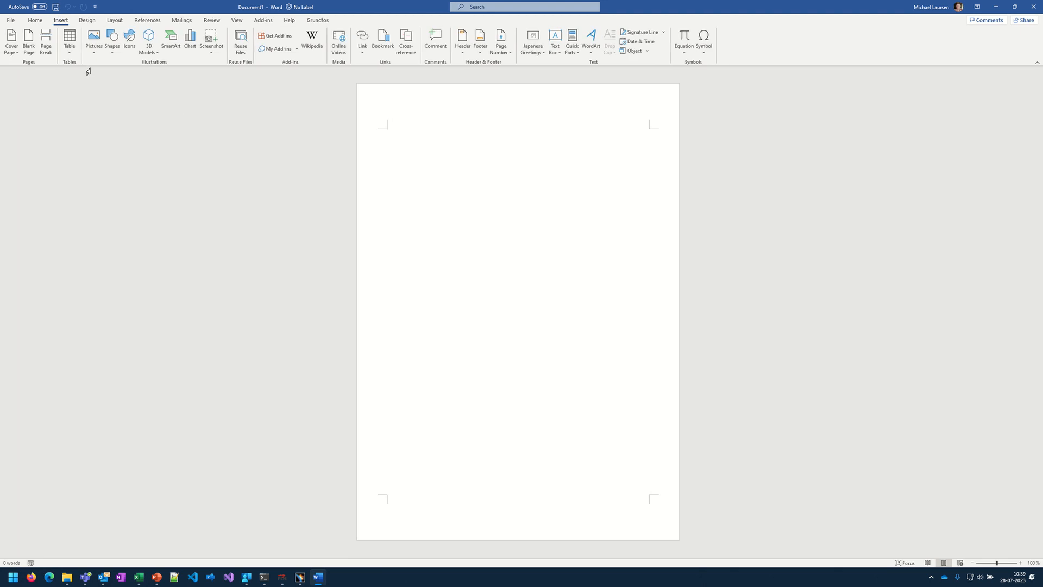
{"action": "left_click", "coordinate": [111, 48]}
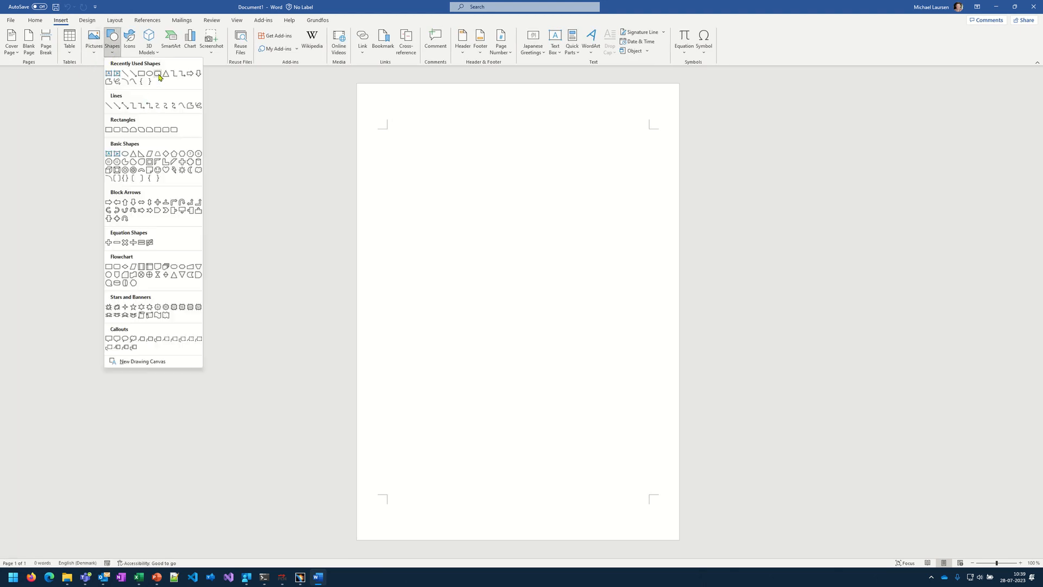
{"action": "left_click", "coordinate": [158, 74]}
{"action": "left_click_drag", "start_coordinate": [401, 226], "coordinate": [416, 249]}
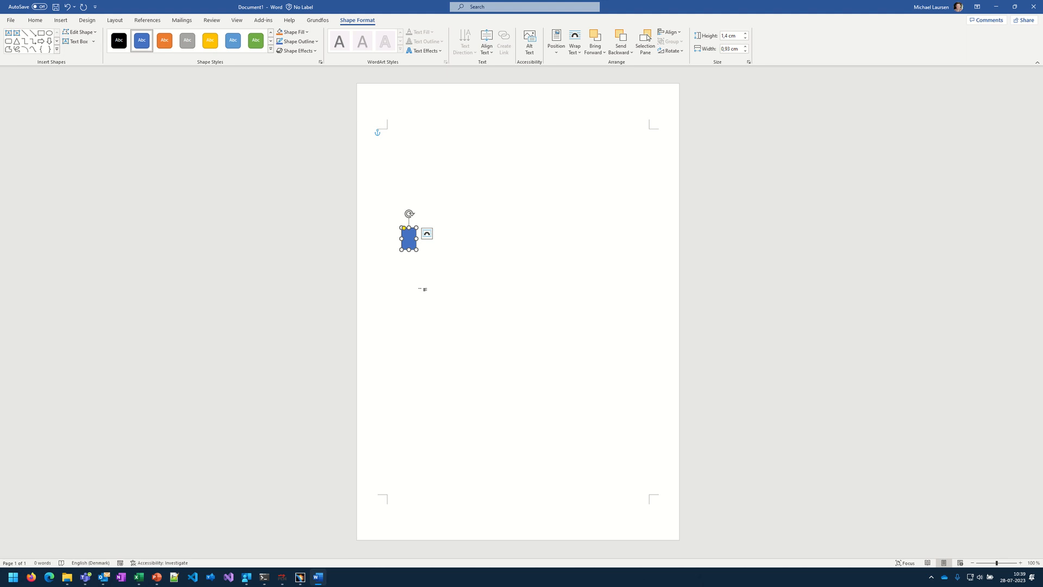
{"action": "key", "text": "ctrl+v"}
{"action": "key", "text": "ctrl+v"}
{"action": "key", "text": "ctrl+v"}
{"action": "key", "text": "ctrl+v"}
{"action": "key", "text": "ctrl+v"}
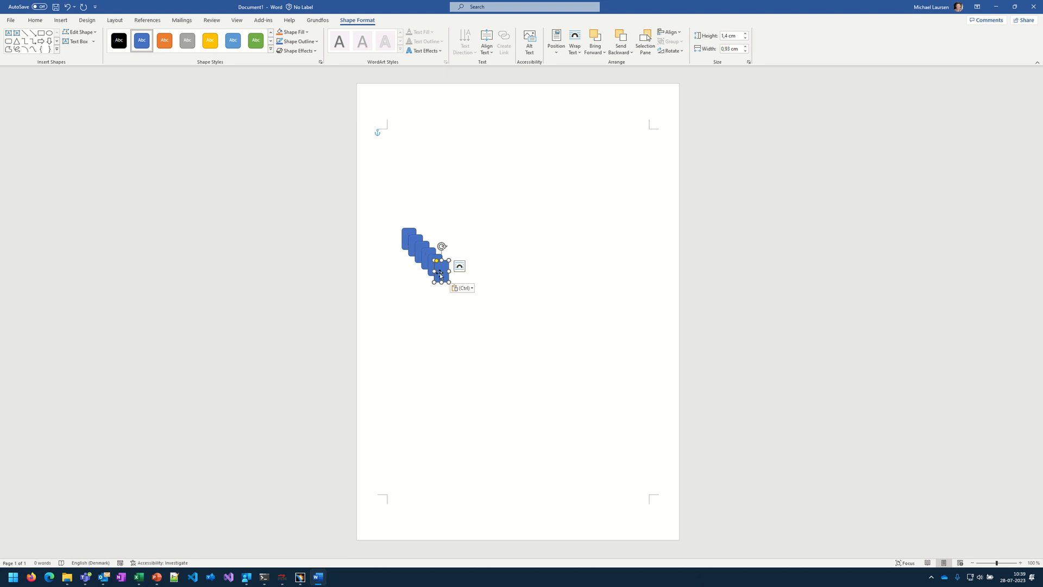
Step: Arrange the rounded rectangles into a vertical column of five, with the sixth beside the third one
{"action": "left_click_drag", "start_coordinate": [440, 275], "coordinate": [416, 348]}
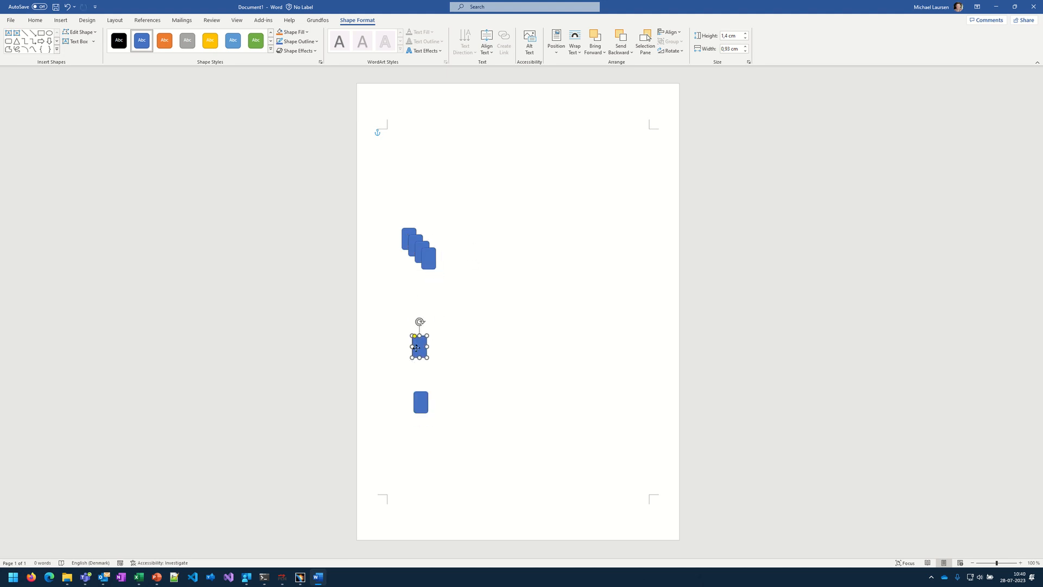
{"action": "left_click_drag", "start_coordinate": [432, 260], "coordinate": [423, 305]}
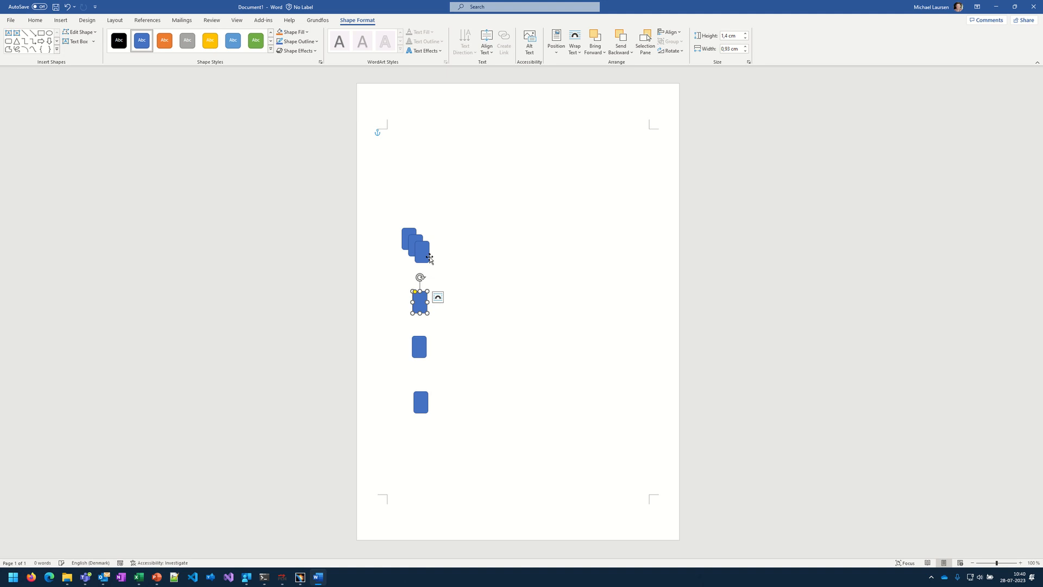
{"action": "left_click_drag", "start_coordinate": [423, 252], "coordinate": [457, 304]}
{"action": "mouse_move", "coordinate": [416, 247]}
{"action": "left_mouse_down"}
{"action": "mouse_move", "coordinate": [403, 280]}
{"action": "mouse_move", "coordinate": [441, 231]}
{"action": "mouse_move", "coordinate": [421, 237]}
{"action": "left_mouse_up"}
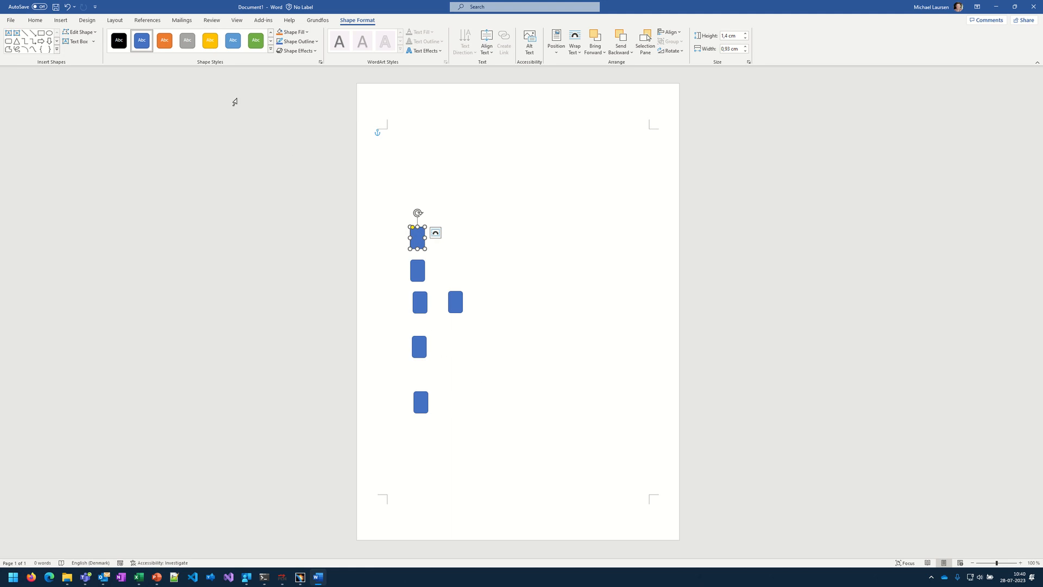
Step: Draw a vertical line just beside the column of five, running from the lowest rectangle up to the highest one
{"action": "left_click", "coordinate": [26, 33]}
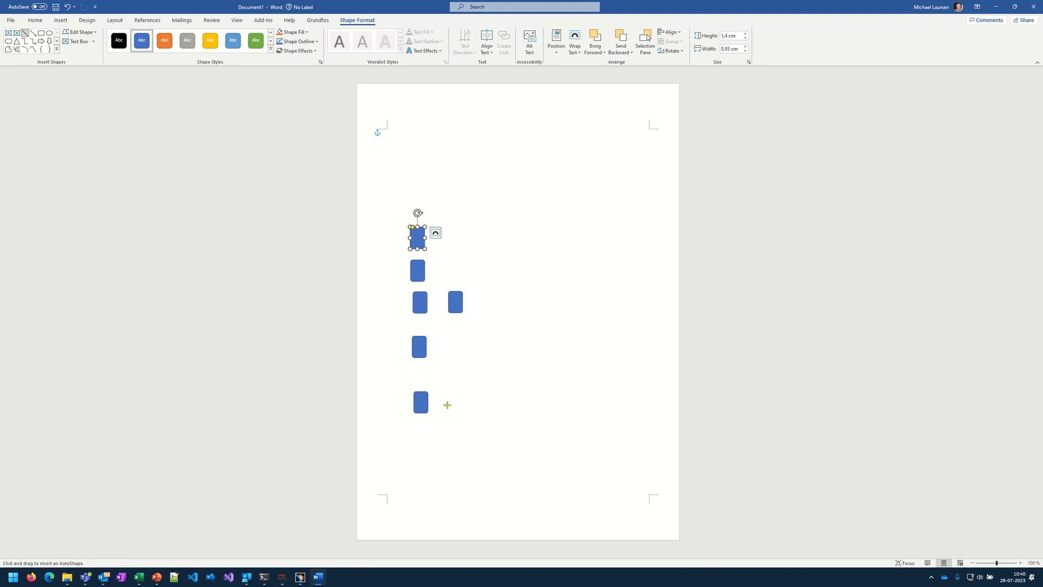
{"action": "left_click_drag", "start_coordinate": [439, 406], "coordinate": [440, 401]}
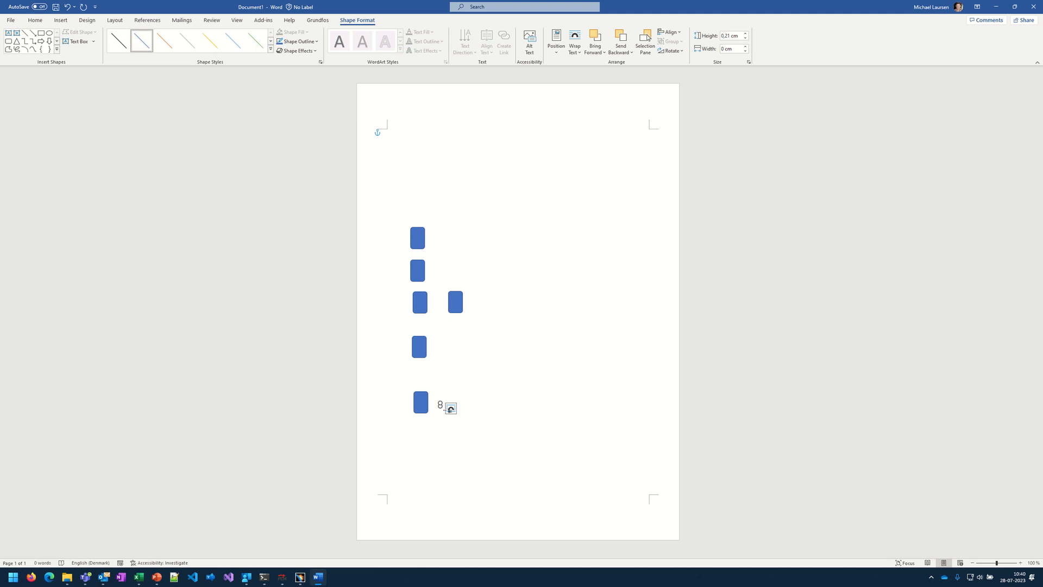
{"action": "left_click", "coordinate": [443, 410]}
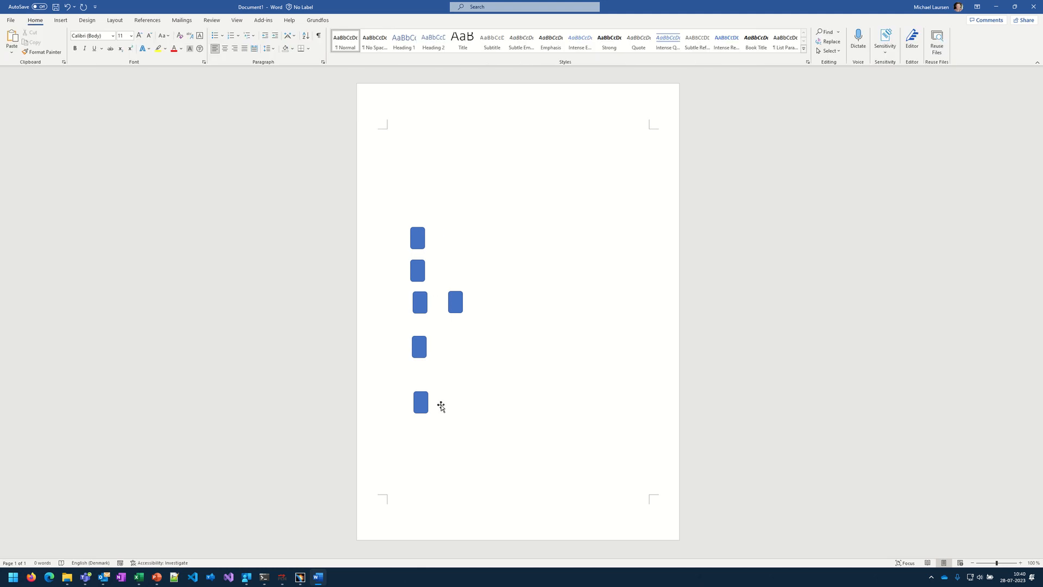
{"action": "left_click", "coordinate": [440, 404]}
{"action": "left_click_drag", "start_coordinate": [440, 401], "coordinate": [440, 228]}
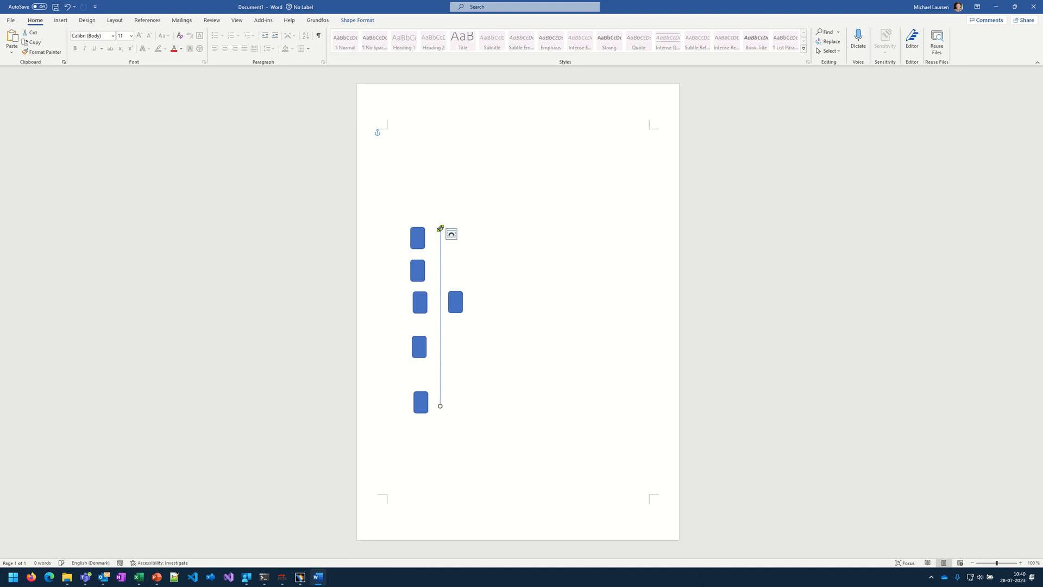
{"action": "left_click", "coordinate": [528, 236]}
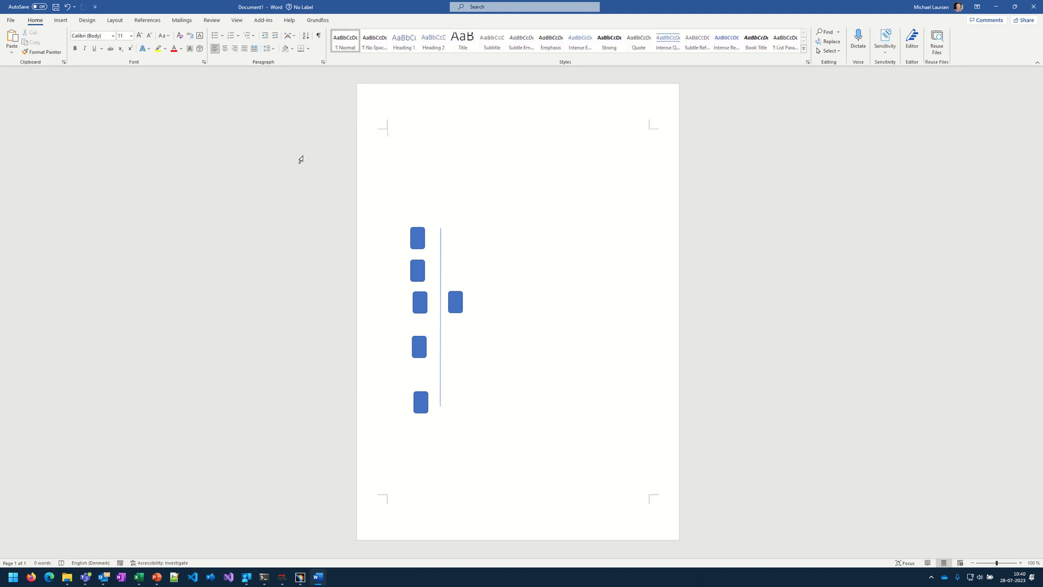
{"action": "left_click", "coordinate": [87, 21]}
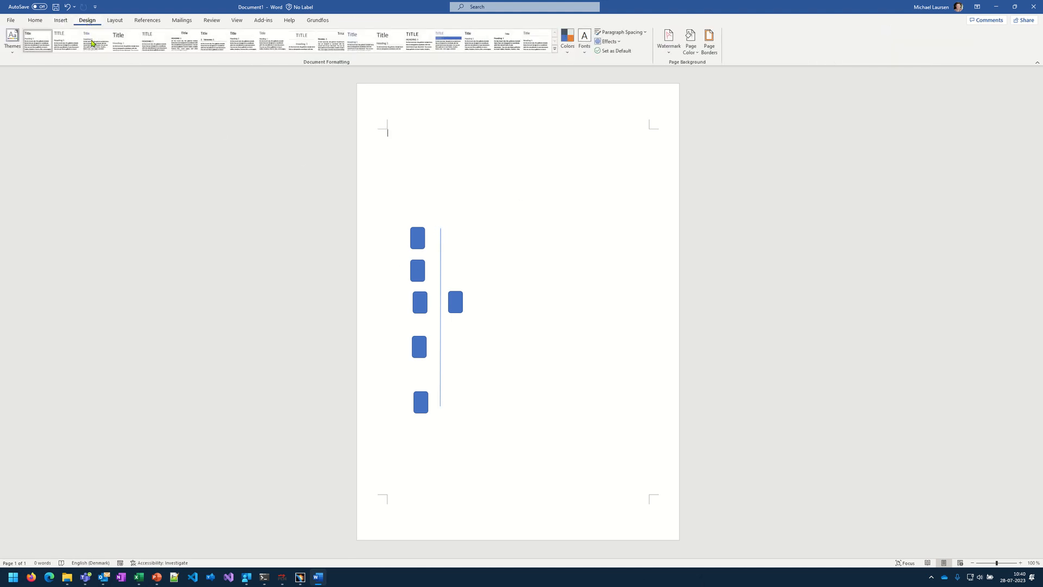
{"action": "left_click", "coordinate": [61, 20]}
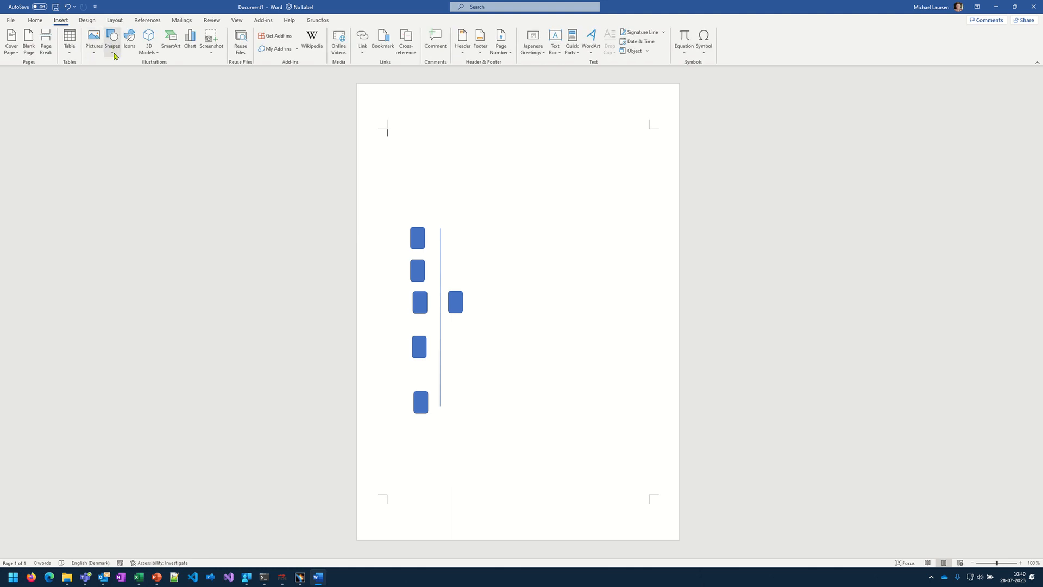
{"action": "left_click", "coordinate": [112, 52]}
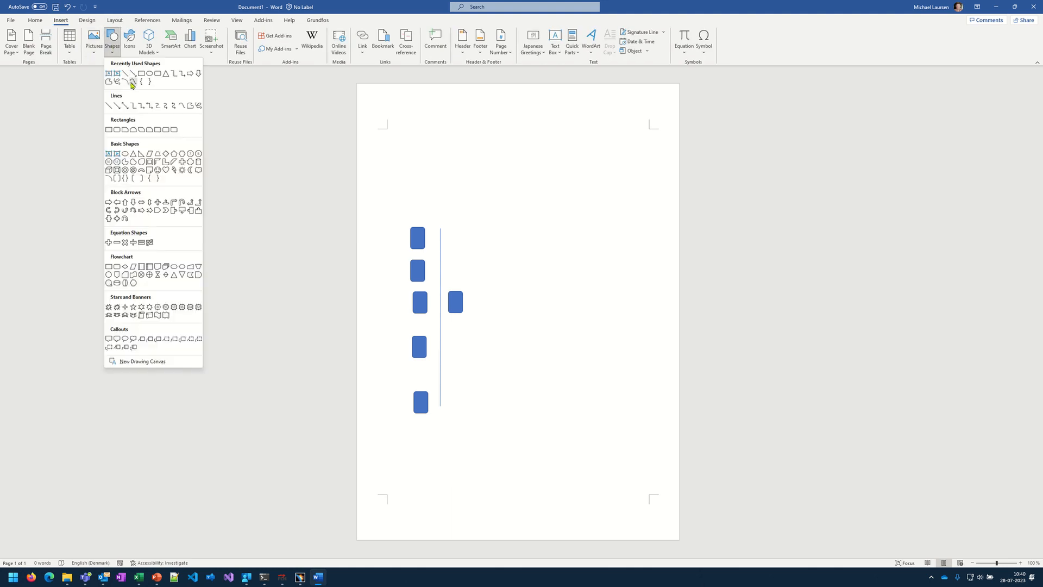
{"action": "left_click", "coordinate": [109, 106]}
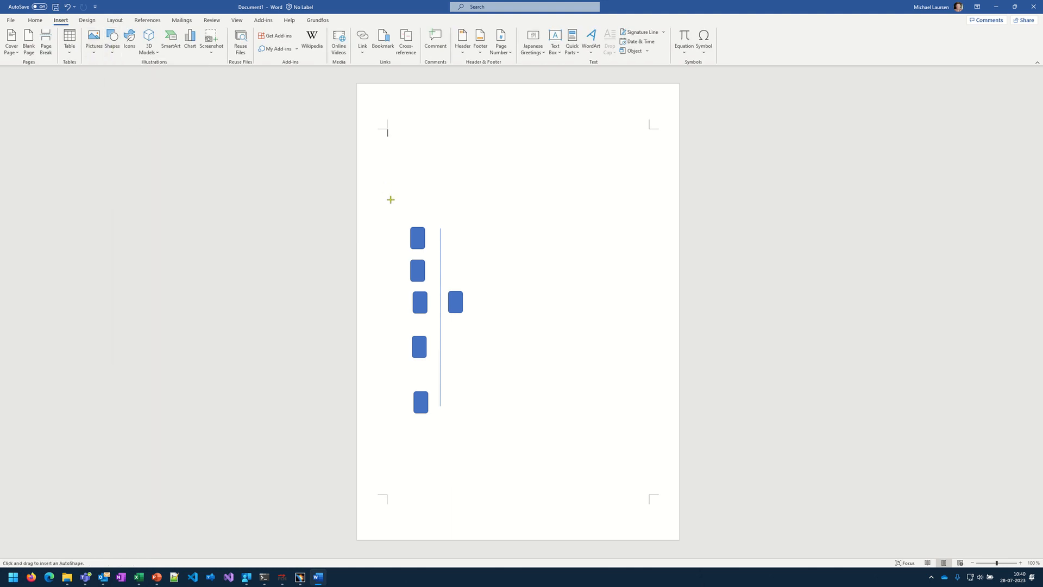
{"action": "left_click", "coordinate": [448, 230]}
{"action": "key", "text": "ctrl+z"}
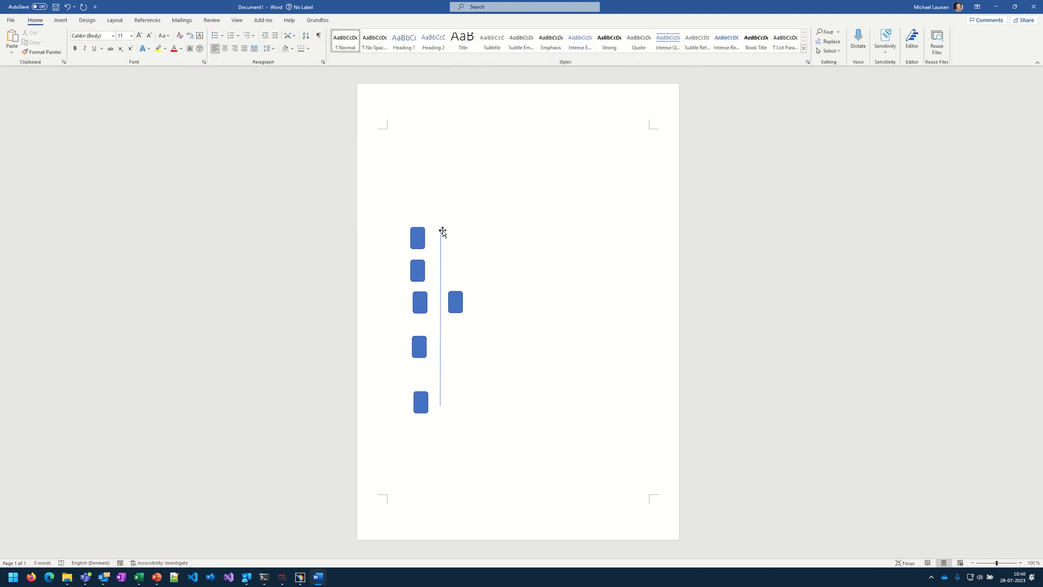
{"action": "scroll", "coordinate": [476, 263], "scroll_direction": "up", "scroll_amount": 7, "text": "ctrl"}
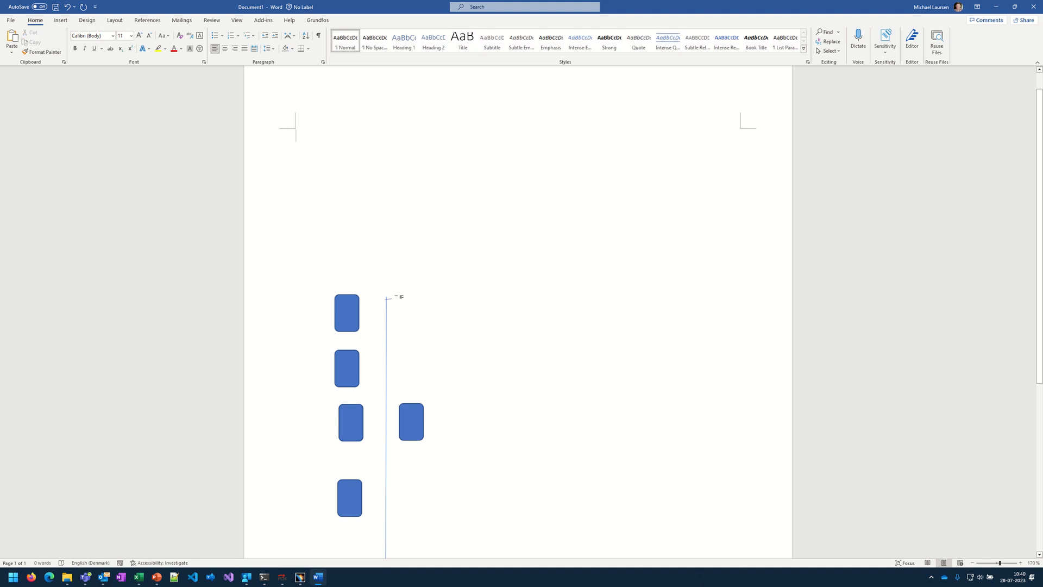
Step: Draw a horizontal line running right from the upper end of the vertical line
{"action": "left_click_drag", "start_coordinate": [386, 299], "coordinate": [603, 299]}
{"action": "left_click", "coordinate": [487, 304]}
{"action": "scroll", "coordinate": [489, 298], "scroll_direction": "up", "scroll_amount": 1}
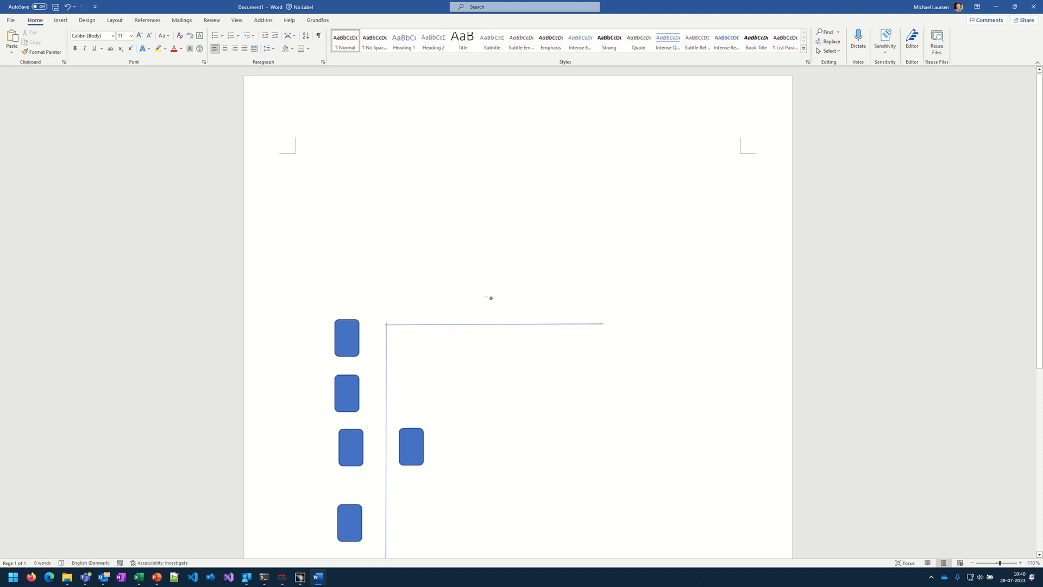
Step: Paste four copies of the horizontal line and space them down the vertical line, each starting at it
{"action": "left_click", "coordinate": [503, 327]}
{"action": "scroll", "coordinate": [512, 381], "scroll_direction": "down", "scroll_amount": 4}
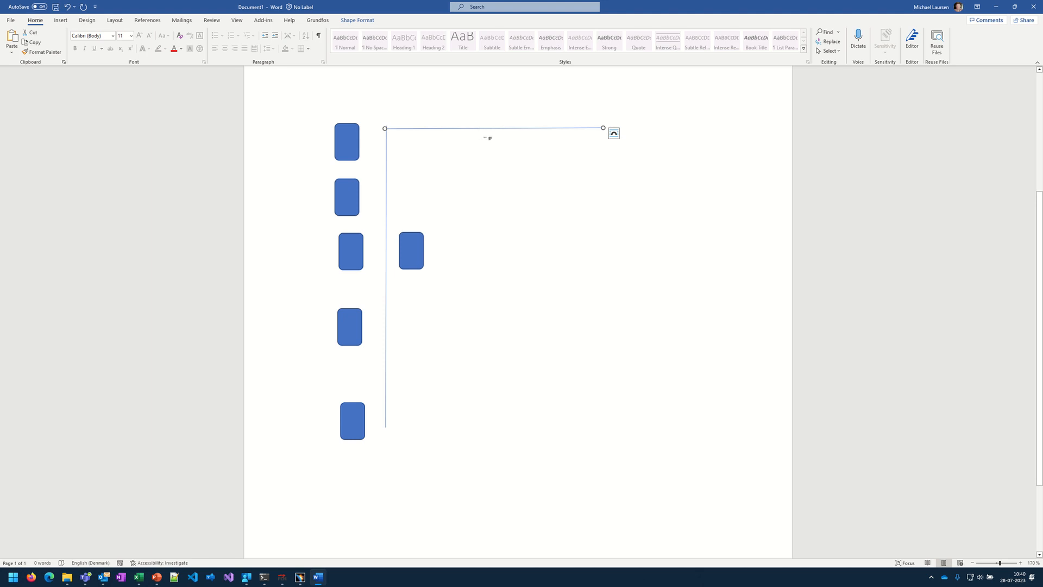
{"action": "key", "text": "ctrl+v"}
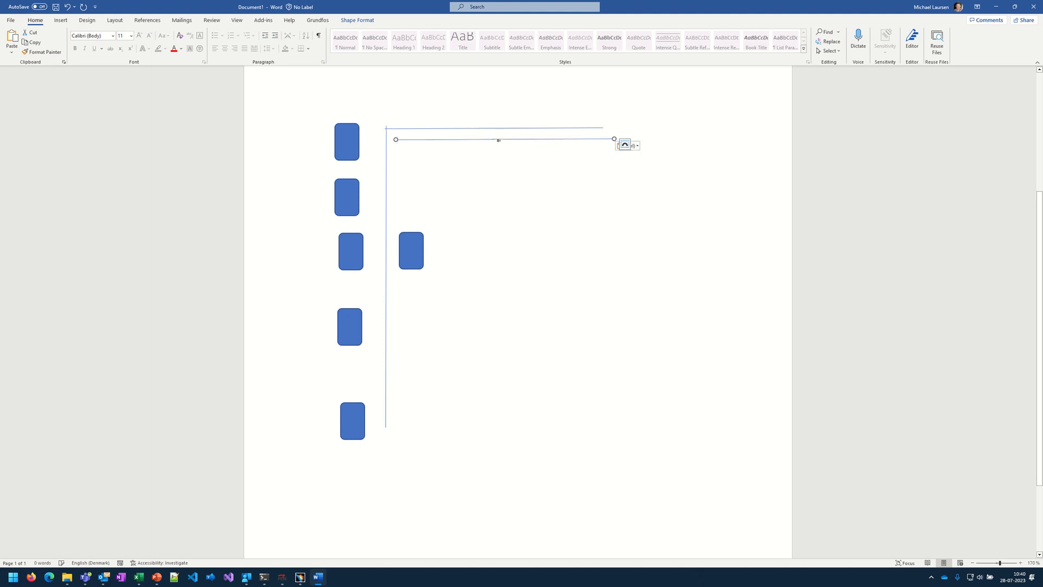
{"action": "left_click_drag", "start_coordinate": [486, 142], "coordinate": [460, 293]}
{"action": "key", "text": "ctrl+v"}
{"action": "key", "text": "ctrl+v"}
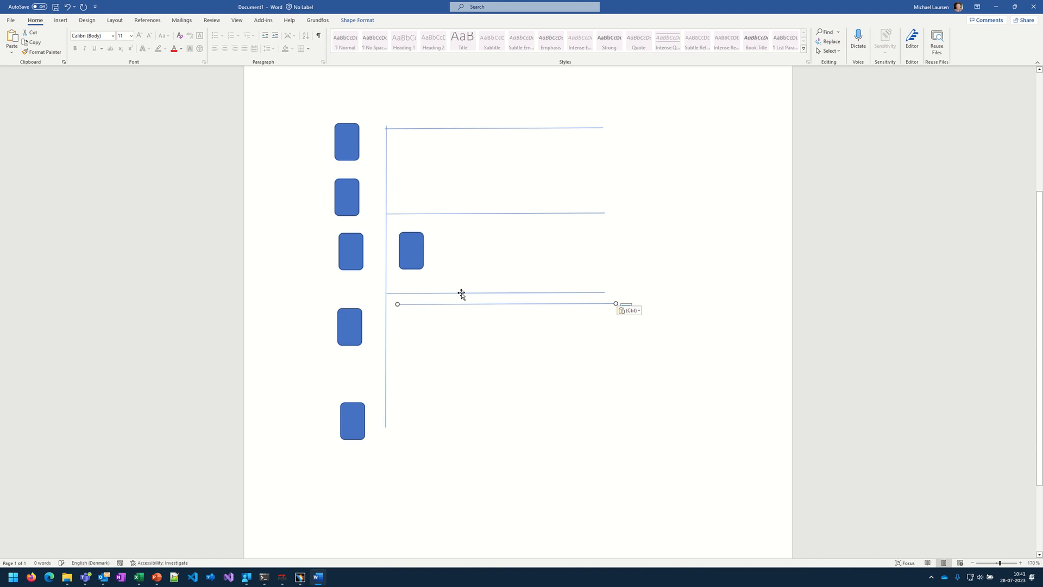
{"action": "key", "text": "Down"}
{"action": "left_click_drag", "start_coordinate": [446, 334], "coordinate": [451, 345]}
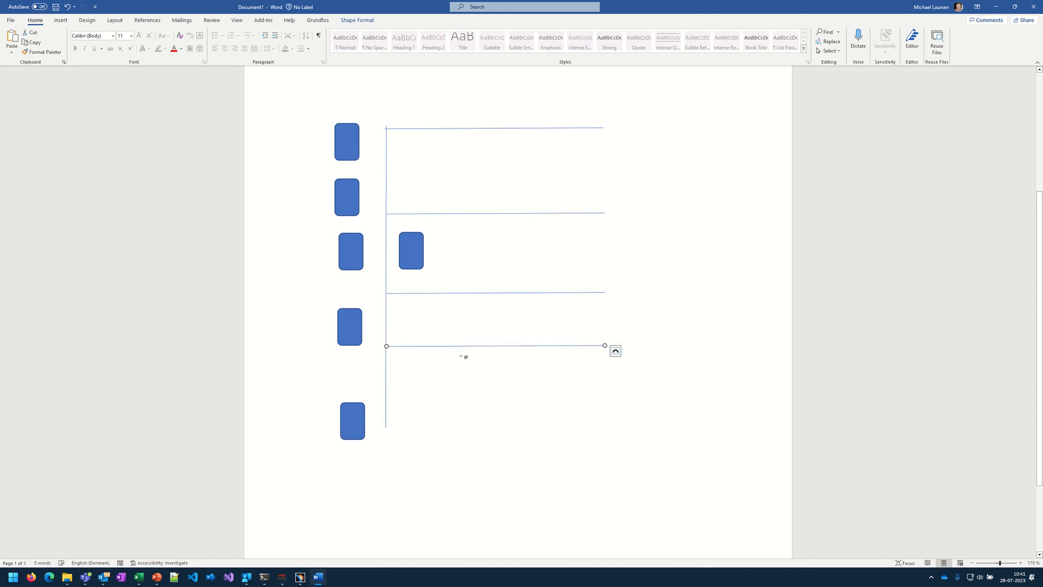
{"action": "key", "text": "ctrl+v"}
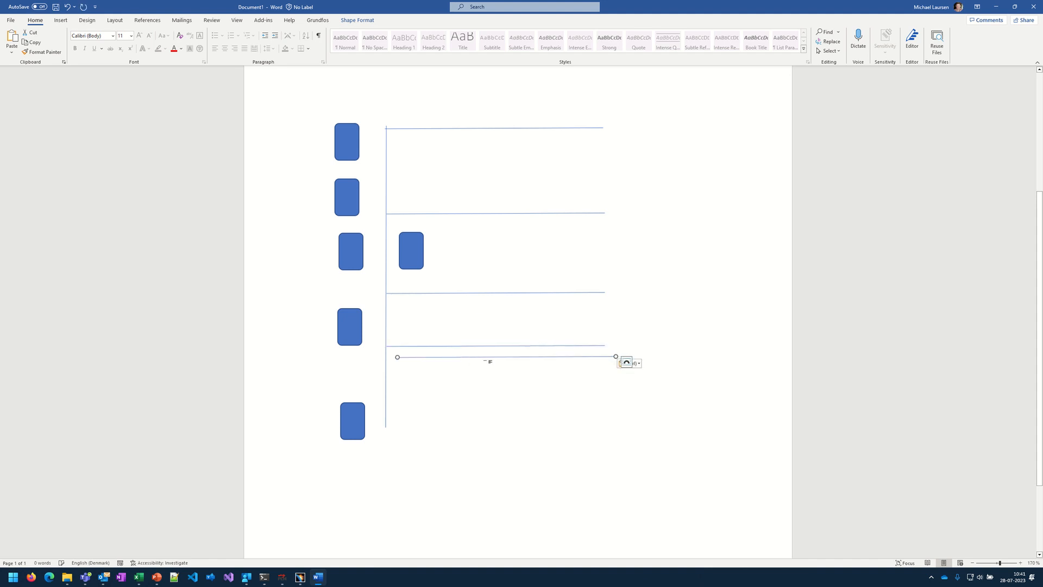
{"action": "left_click_drag", "start_coordinate": [490, 357], "coordinate": [479, 376]}
{"action": "left_click", "coordinate": [473, 376]}
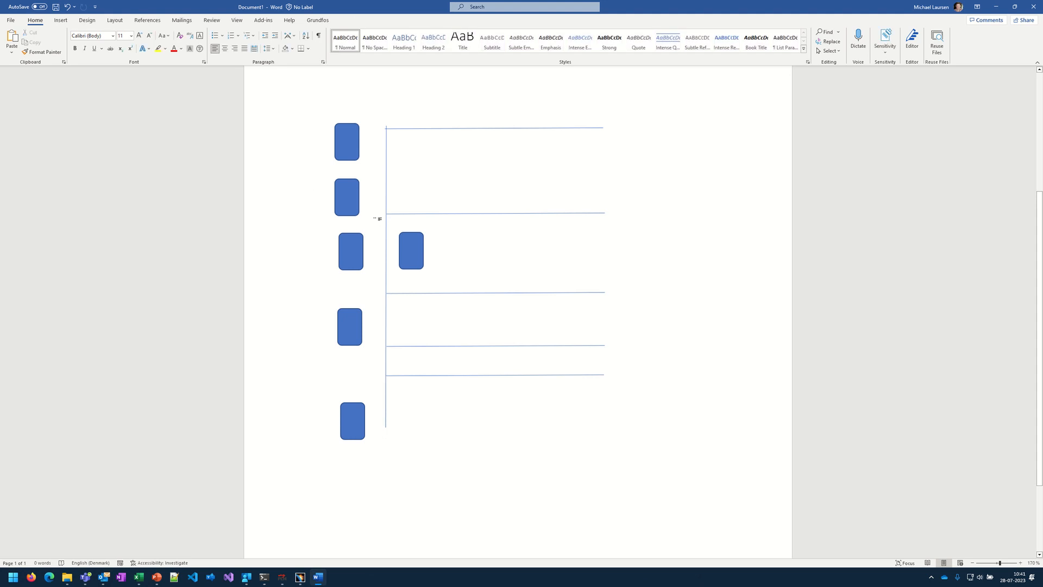
Step: Paste a copy of the vertical line and place it at the right ends of the horizontal lines
{"action": "left_click", "coordinate": [385, 227]}
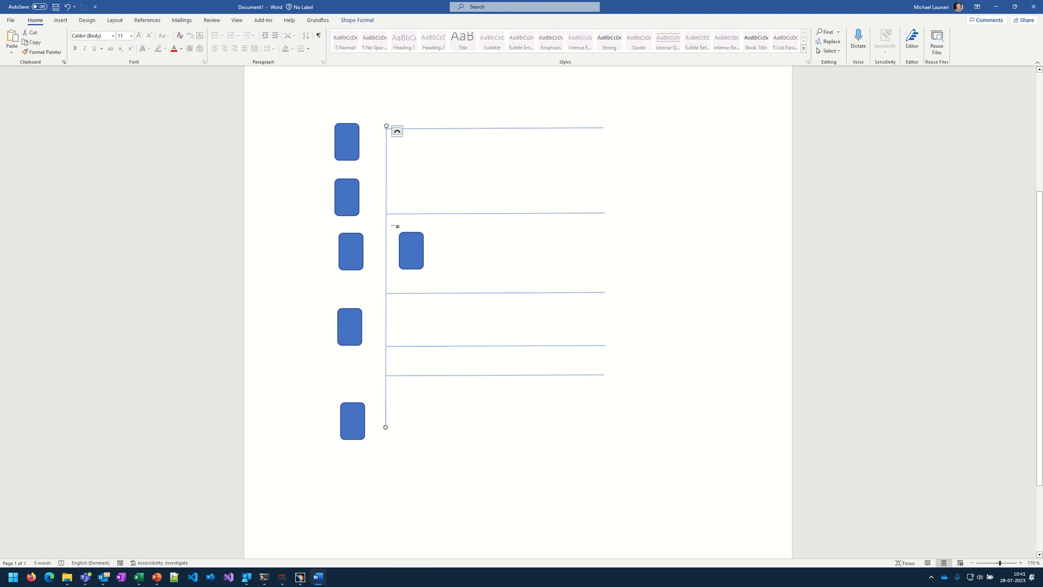
{"action": "key", "text": "ctrl+v"}
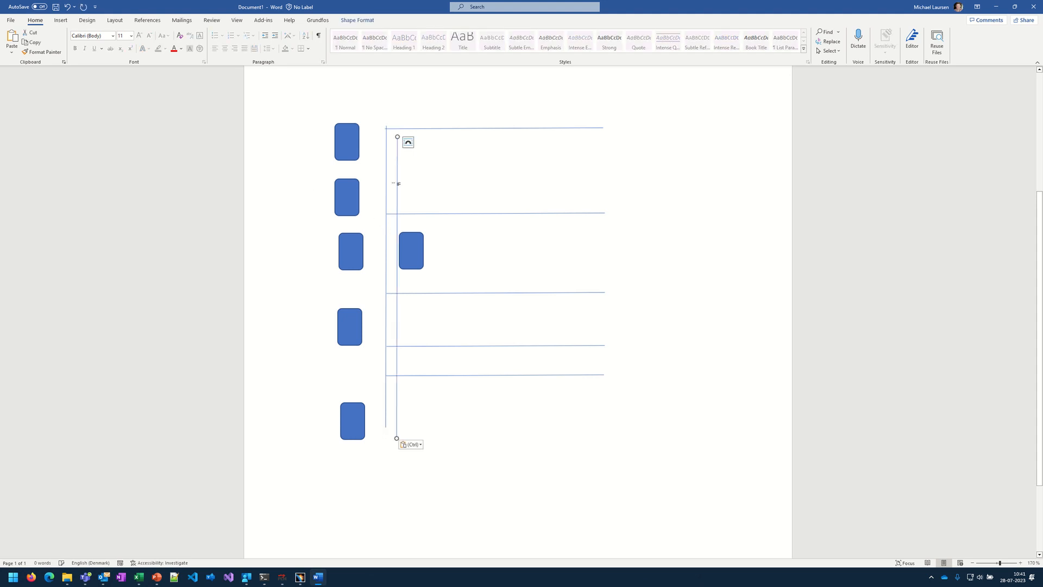
{"action": "left_click_drag", "start_coordinate": [409, 186], "coordinate": [604, 179]}
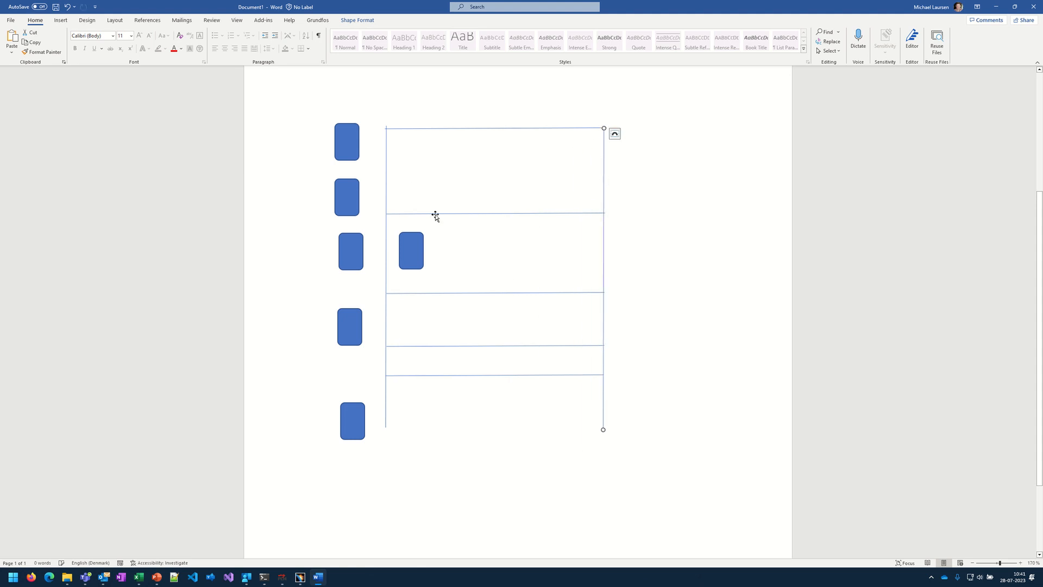
{"action": "left_click", "coordinate": [435, 232]}
Step: Place the rectangles on the grid: one on the top line, three across the second, one at the third's left end, a shortened one above it
{"action": "left_click_drag", "start_coordinate": [347, 142], "coordinate": [483, 128]}
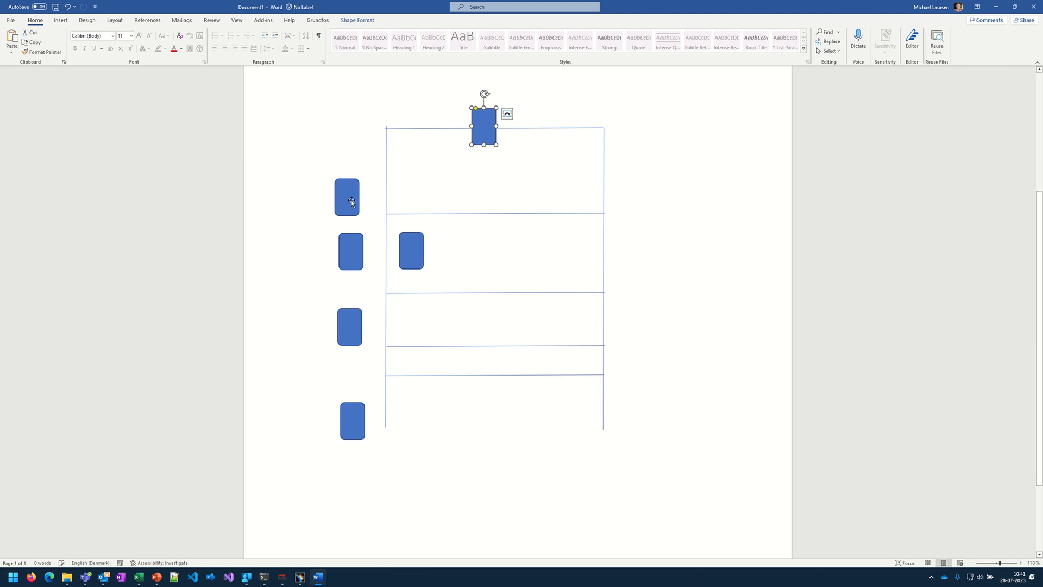
{"action": "left_click_drag", "start_coordinate": [353, 187], "coordinate": [394, 204]}
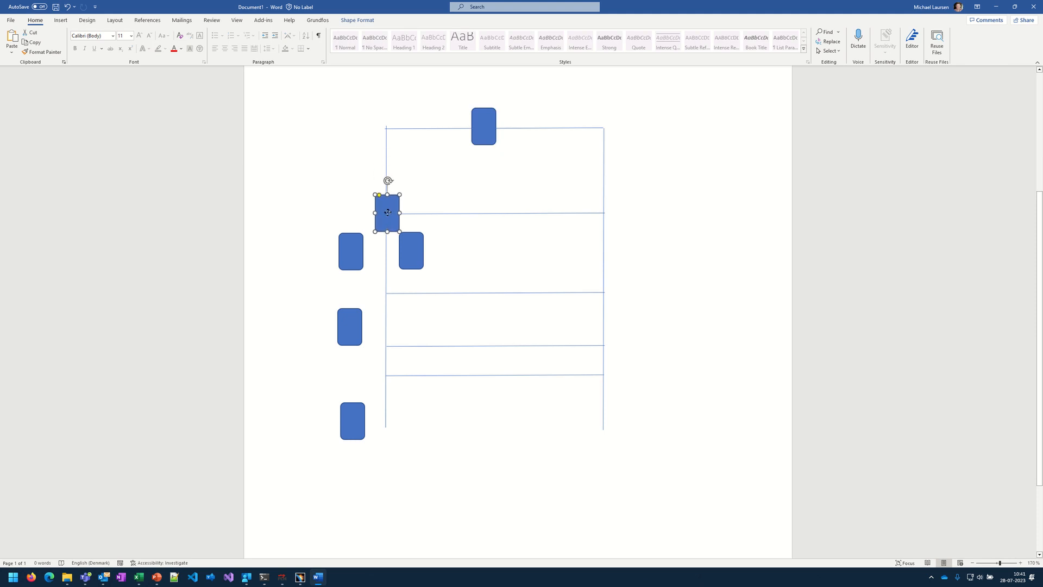
{"action": "left_click_drag", "start_coordinate": [418, 262], "coordinate": [602, 219]}
{"action": "left_click_drag", "start_coordinate": [359, 325], "coordinate": [395, 294]}
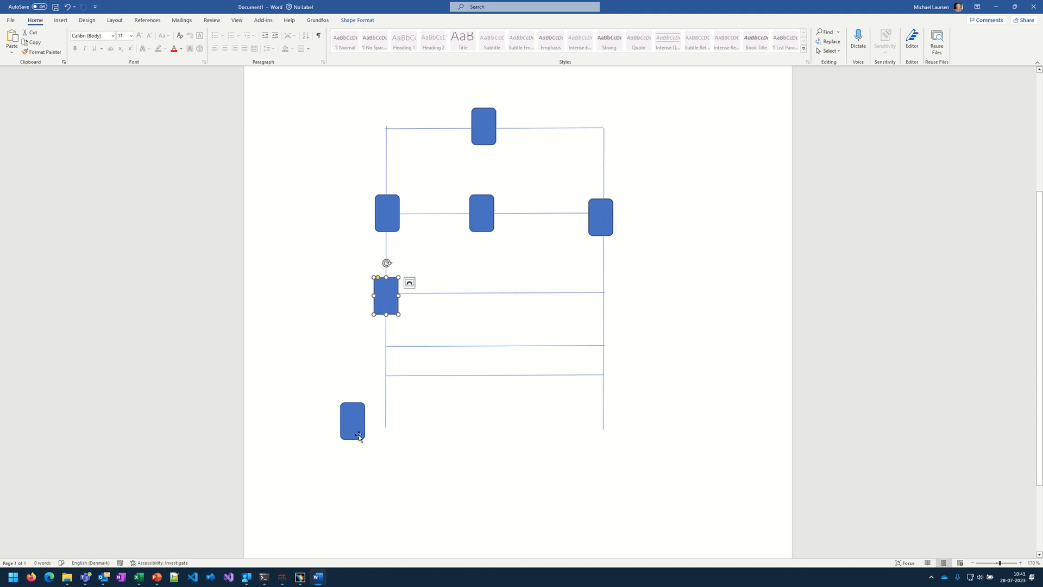
{"action": "left_click_drag", "start_coordinate": [359, 436], "coordinate": [388, 255]}
{"action": "left_click", "coordinate": [451, 312]}
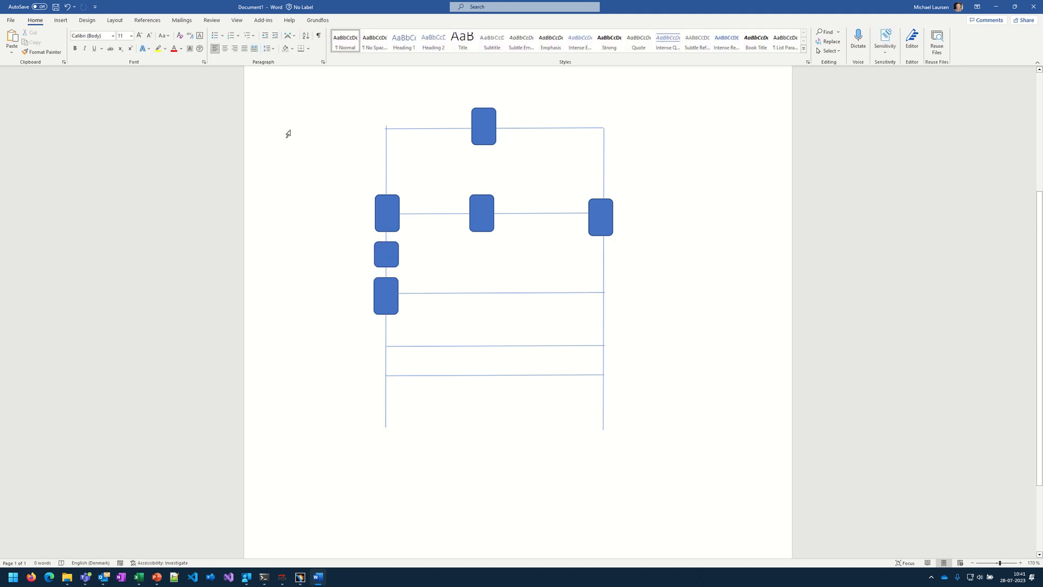
Step: Insert a simple text box reading 1 above the diagram and narrow it to a small box
{"action": "left_click", "coordinate": [61, 20]}
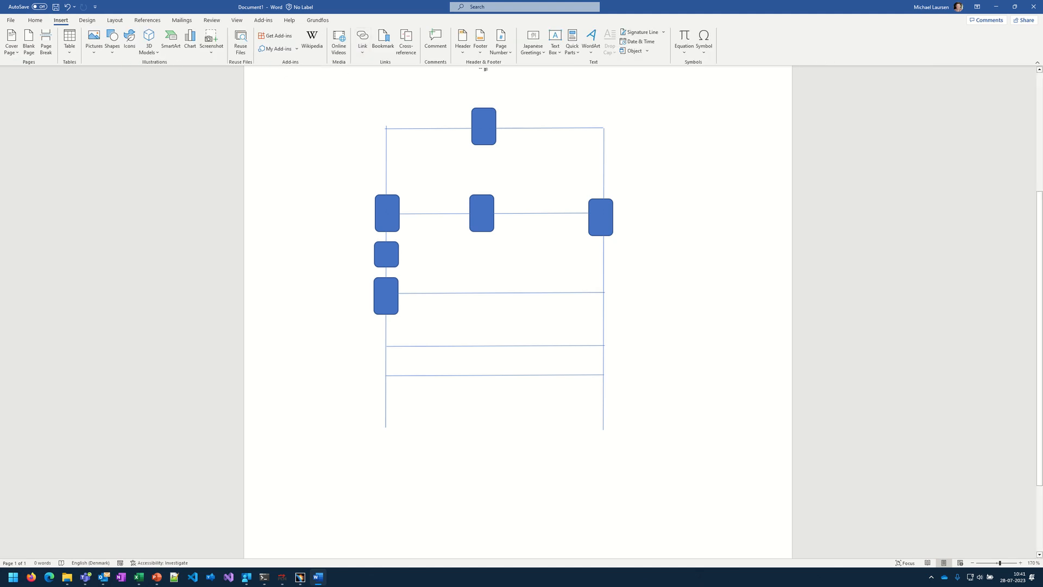
{"action": "left_click", "coordinate": [555, 37]}
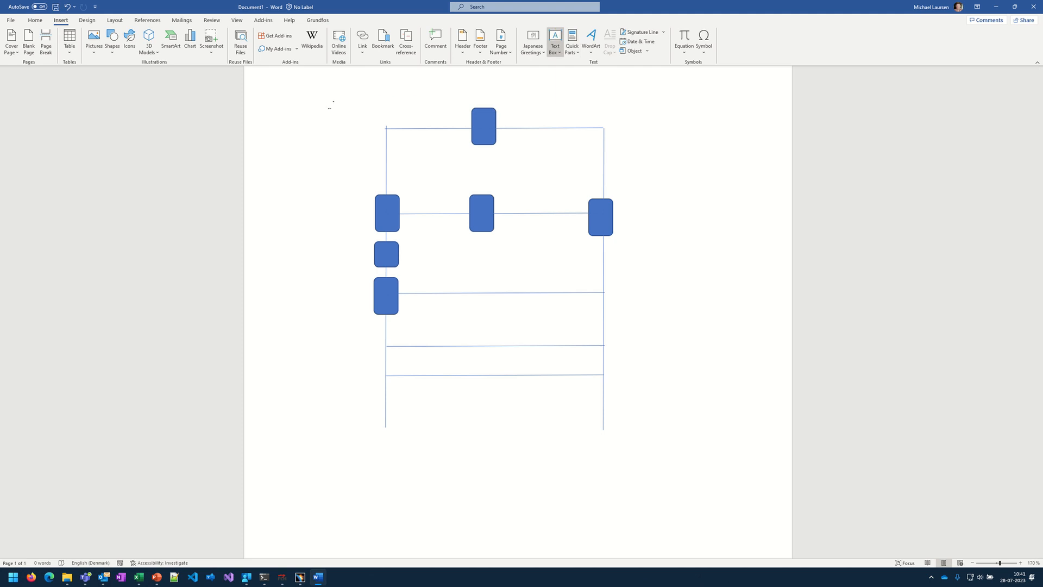
{"action": "key", "text": "Escape"}
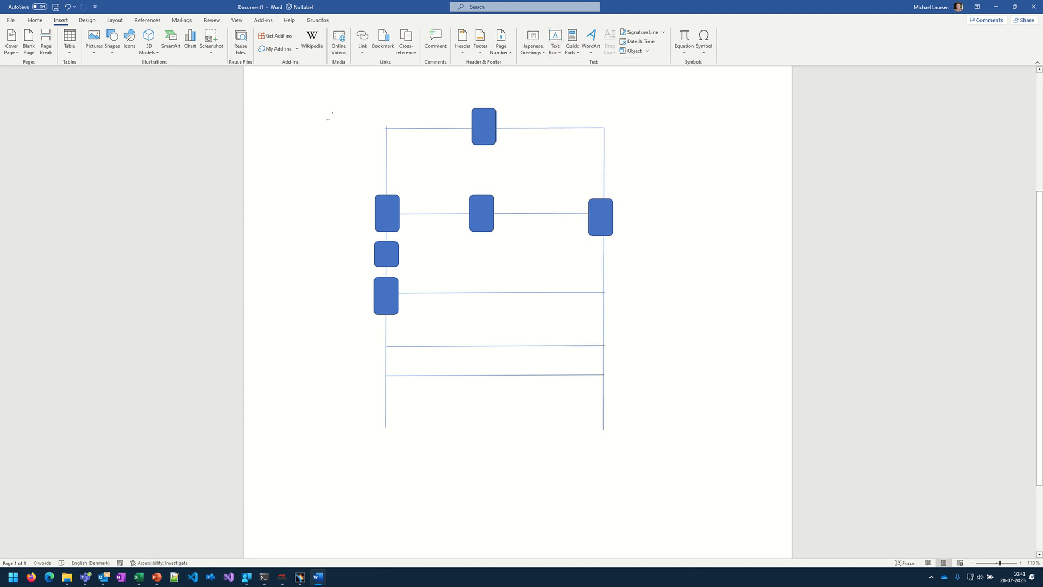
{"action": "scroll", "coordinate": [321, 113], "scroll_direction": "up", "scroll_amount": 3}
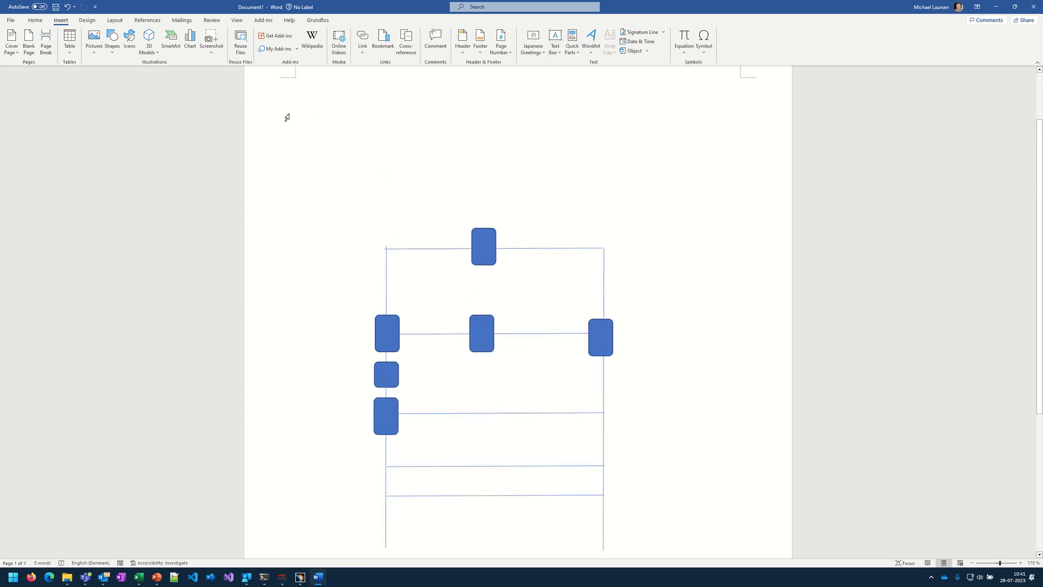
{"action": "left_click", "coordinate": [556, 42]}
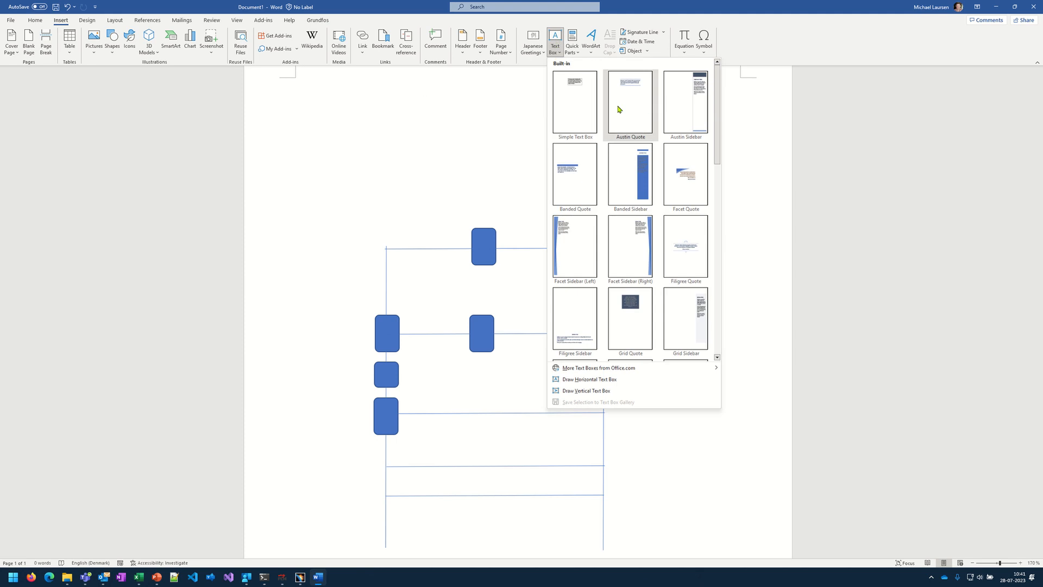
{"action": "left_click", "coordinate": [576, 109]}
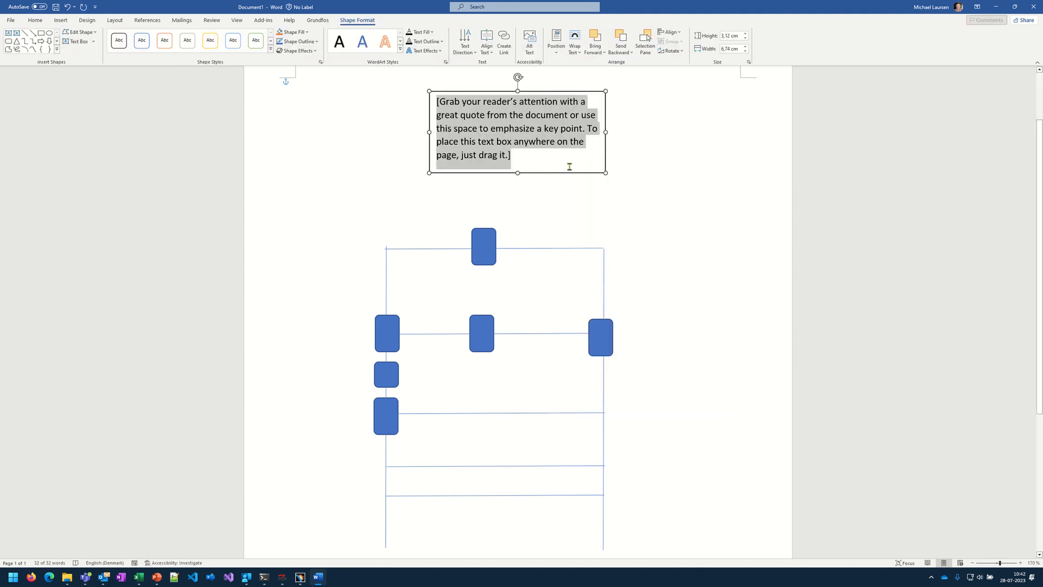
{"action": "type", "text": "1"}
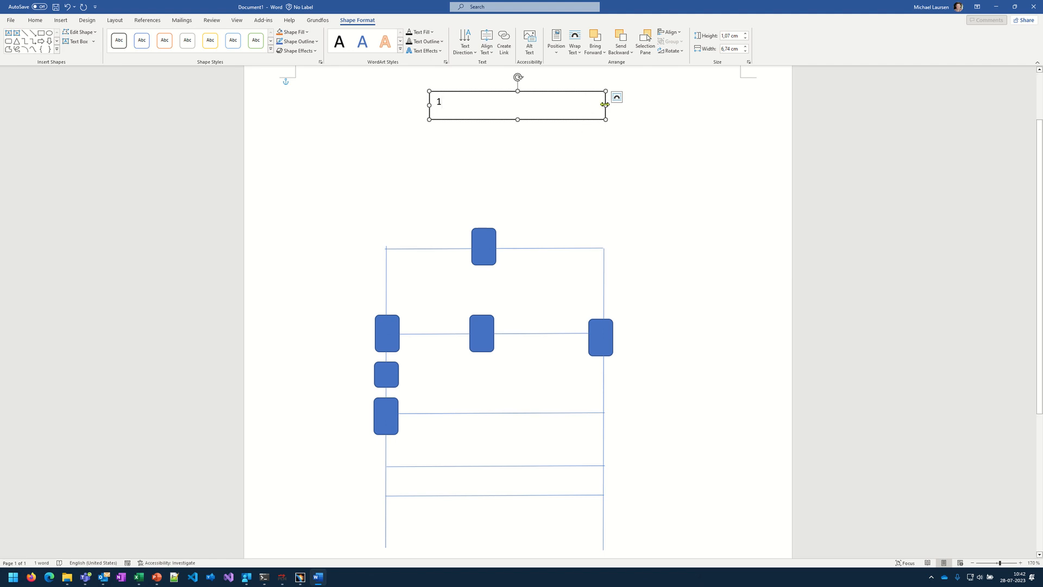
{"action": "left_click_drag", "start_coordinate": [605, 105], "coordinate": [461, 109]}
{"action": "left_click", "coordinate": [501, 128]}
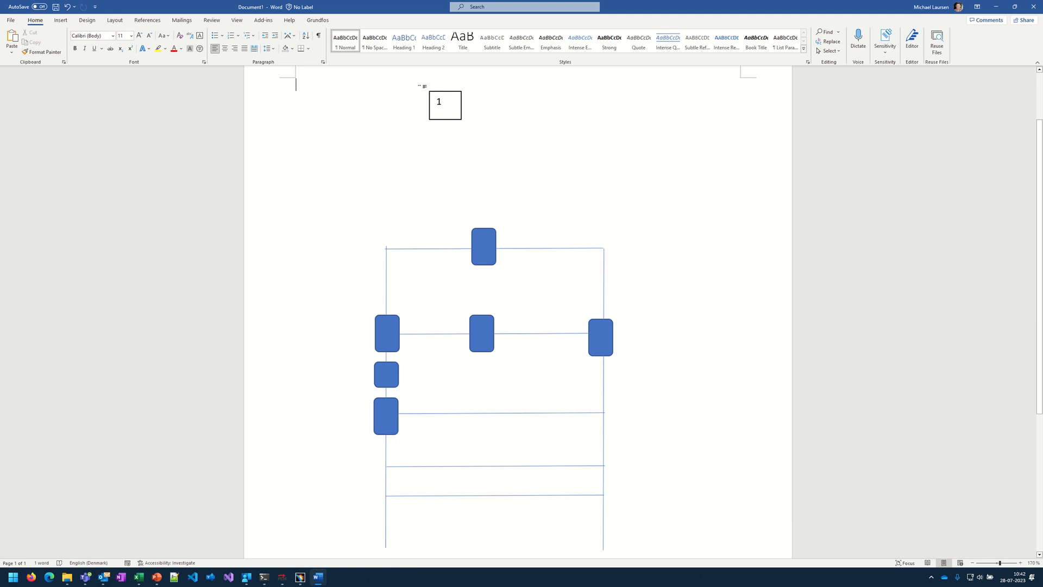
Step: Capture the diagram region with Greenshot and position its image editor window so the whole capture is visible
{"action": "scroll", "coordinate": [478, 148], "scroll_direction": "down", "scroll_amount": 3}
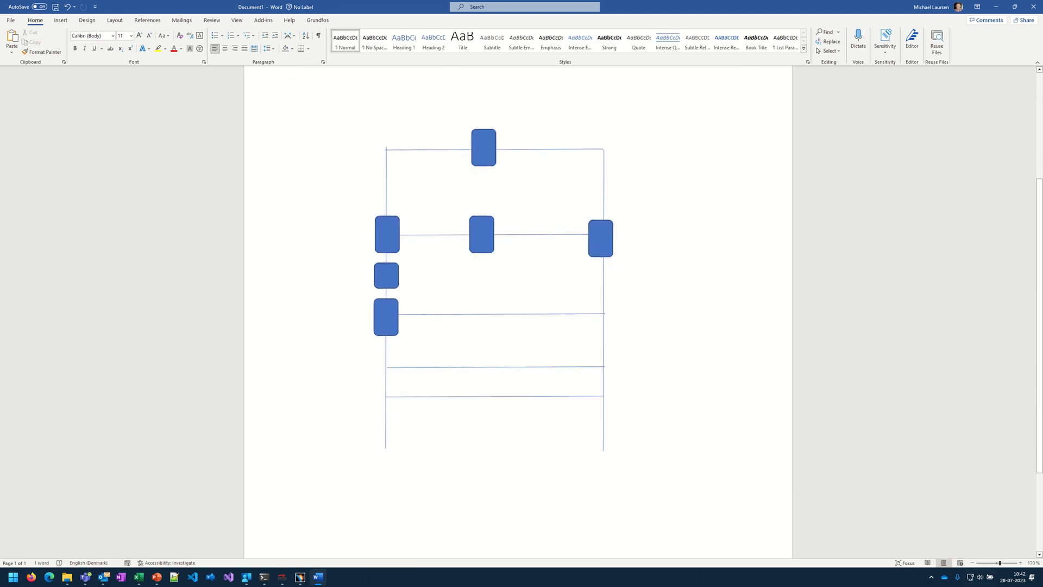
{"action": "left_click", "coordinate": [931, 577]}
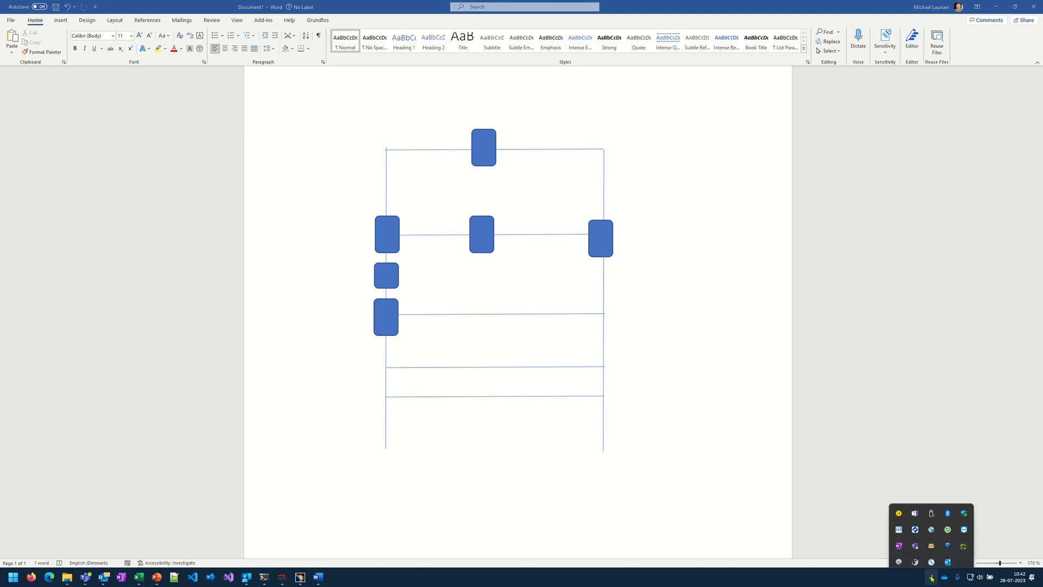
{"action": "right_click", "coordinate": [963, 538]}
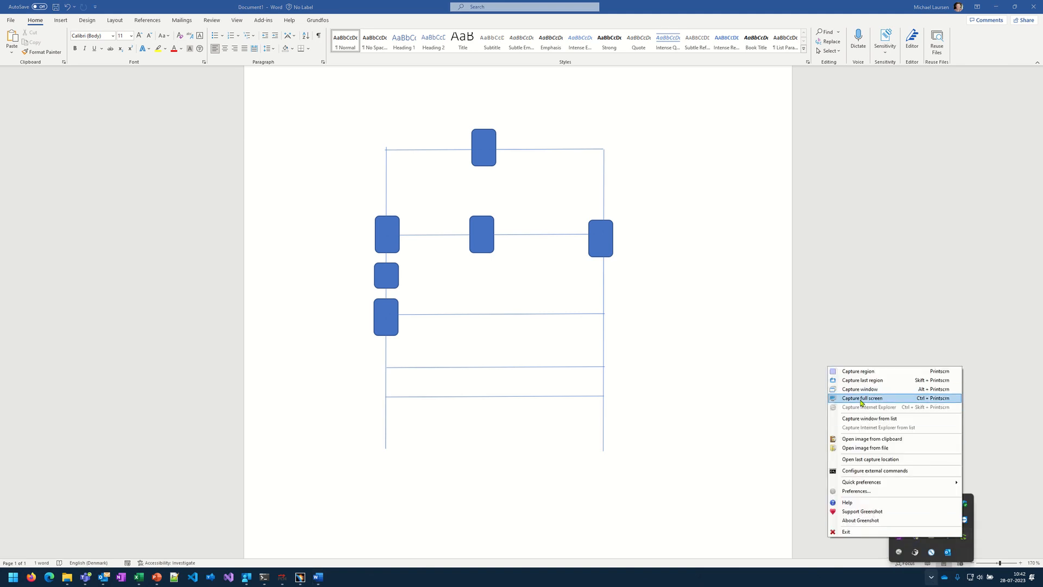
{"action": "left_click", "coordinate": [869, 372]}
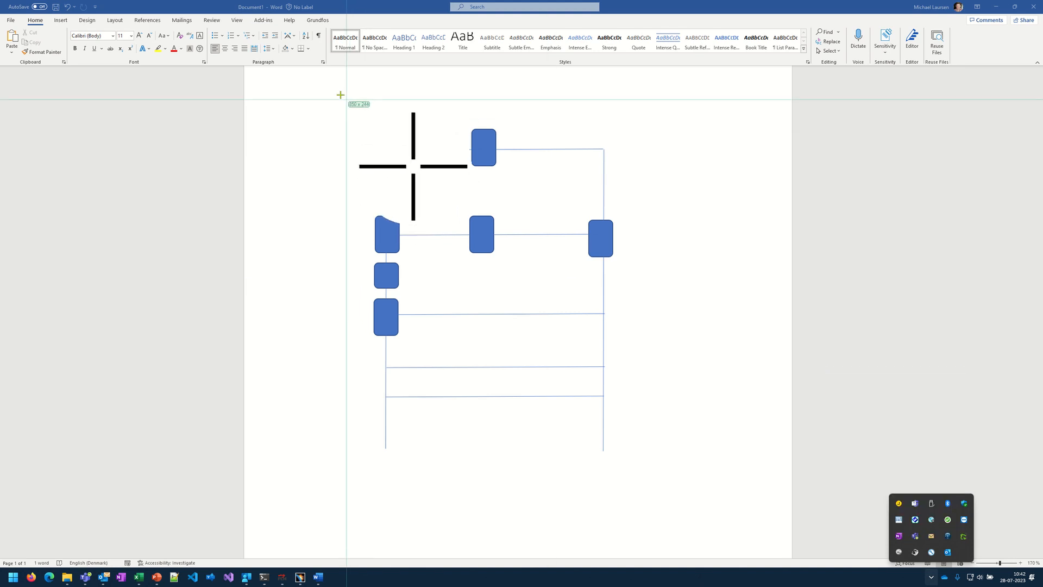
{"action": "left_click_drag", "start_coordinate": [319, 85], "coordinate": [694, 516]}
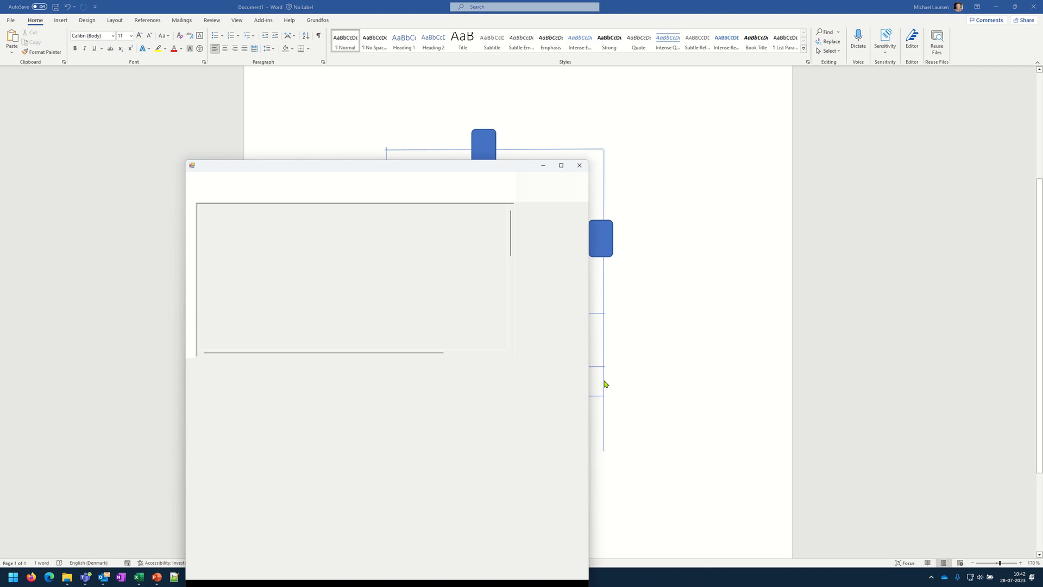
{"action": "mouse_move", "coordinate": [414, 163]}
{"action": "left_mouse_down"}
{"action": "mouse_move", "coordinate": [662, 80]}
{"action": "mouse_move", "coordinate": [494, 62]}
{"action": "mouse_move", "coordinate": [477, 29]}
{"action": "left_mouse_up"}
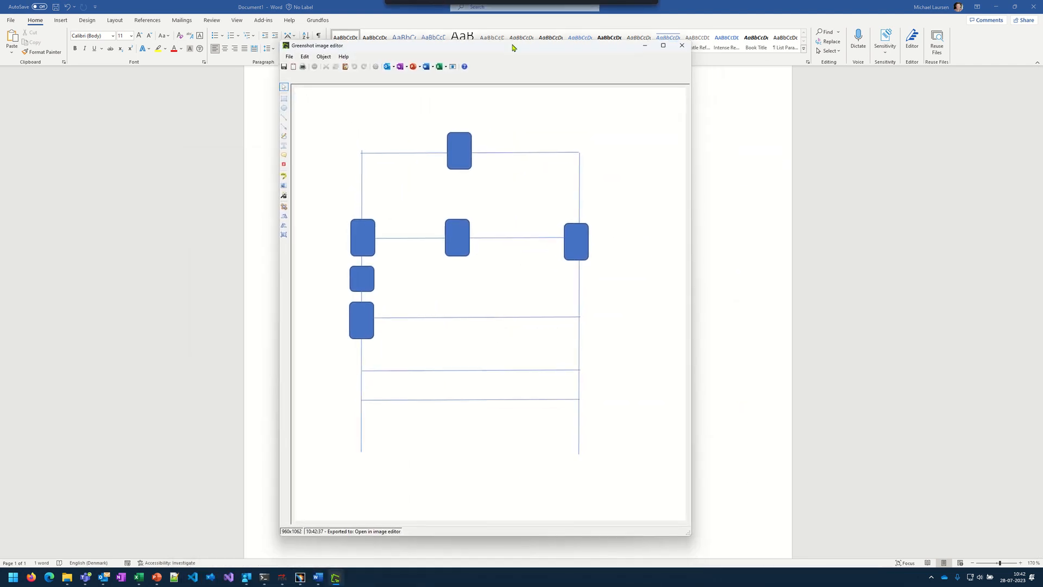
Step: Add counter markers 1 to 6 to the rectangles, going up the left column, to the top, the right and the middle rectangle
{"action": "left_click", "coordinate": [283, 165]}
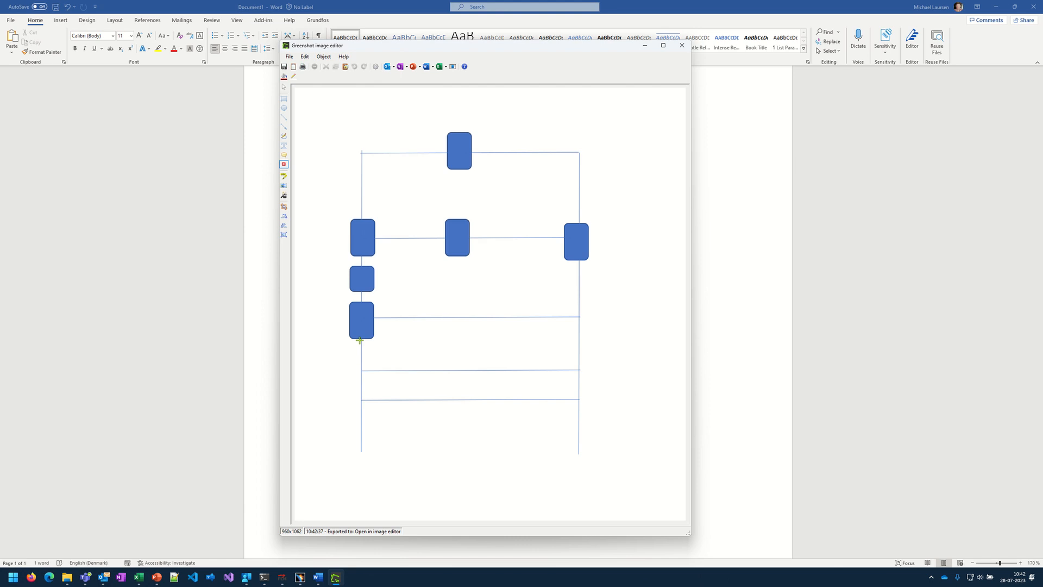
{"action": "left_click", "coordinate": [360, 318]}
{"action": "left_click", "coordinate": [359, 277]}
{"action": "left_click", "coordinate": [359, 237]}
{"action": "left_click", "coordinate": [460, 148]}
{"action": "left_click", "coordinate": [578, 235]}
{"action": "left_click", "coordinate": [455, 239]}
{"action": "key", "text": "Escape"}
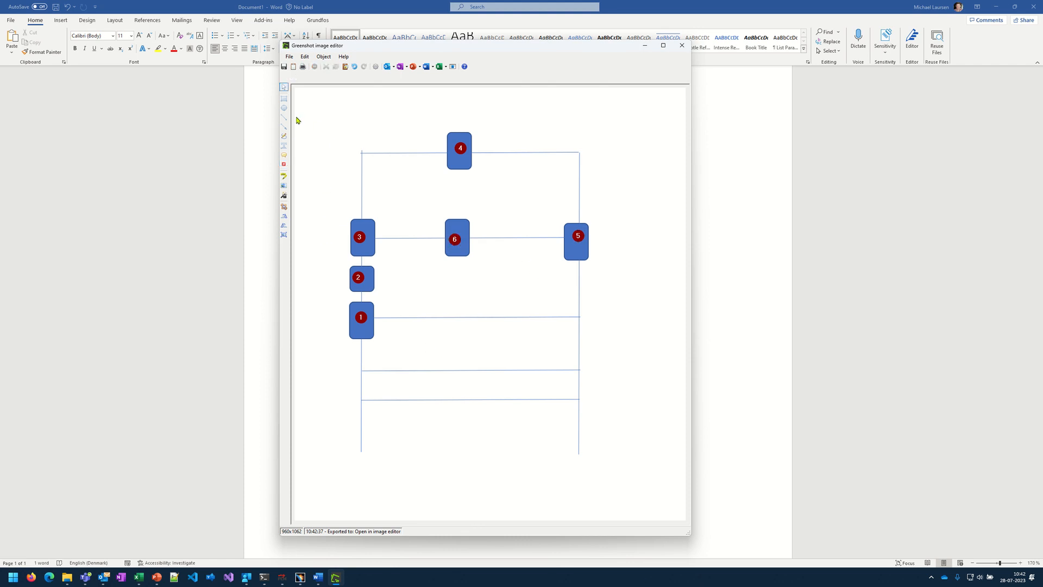
Step: Add a small text label reading 1 and place it on the left line just below rectangle 1
{"action": "left_click", "coordinate": [283, 145]}
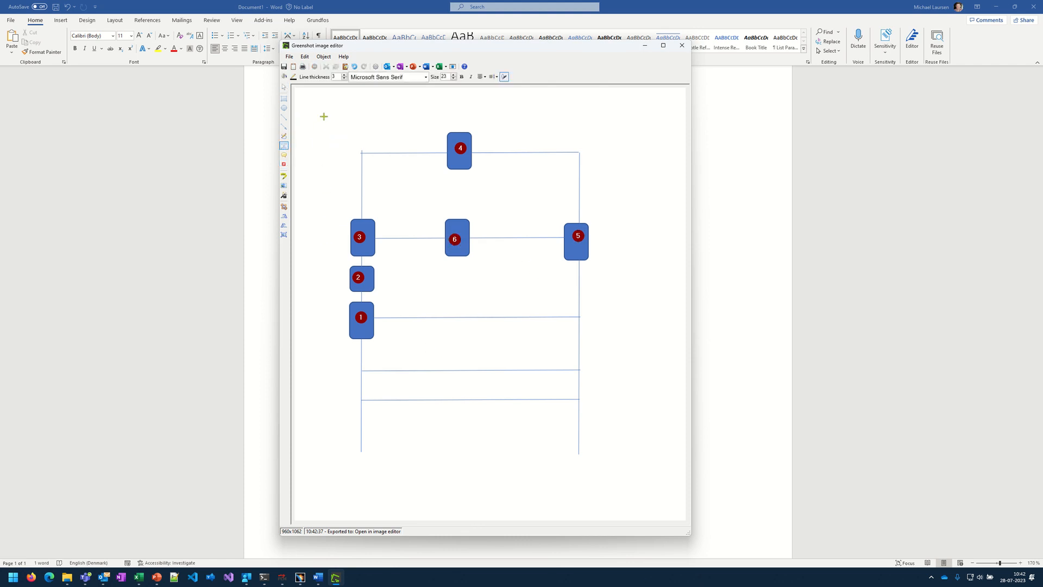
{"action": "left_click_drag", "start_coordinate": [324, 116], "coordinate": [335, 126]}
{"action": "type", "text": "1"}
{"action": "key", "text": "Escape"}
{"action": "left_click", "coordinate": [330, 123]}
{"action": "left_click_drag", "start_coordinate": [333, 123], "coordinate": [361, 345]}
{"action": "left_click", "coordinate": [333, 138]}
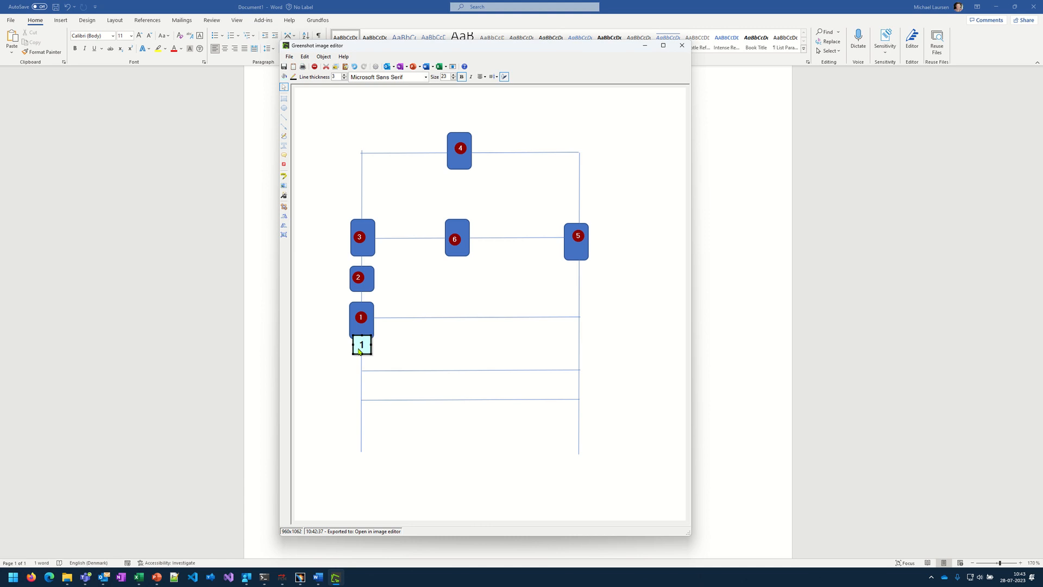
Step: Paste two copies of the label, one changed to 2 over the top of rectangle 1 and one reading 1 over the top of rectangle 2
{"action": "key", "text": "ctrl+v"}
{"action": "left_click_drag", "start_coordinate": [392, 328], "coordinate": [359, 304]}
{"action": "double_click", "coordinate": [361, 302]}
{"action": "type", "text": "2"}
{"action": "key", "text": "Escape"}
{"action": "left_click", "coordinate": [367, 351]}
{"action": "mouse_move", "coordinate": [362, 353]}
{"action": "left_mouse_down"}
{"action": "mouse_move", "coordinate": [376, 350]}
{"action": "mouse_move", "coordinate": [364, 352]}
{"action": "mouse_move", "coordinate": [341, 276]}
{"action": "mouse_move", "coordinate": [363, 271]}
{"action": "left_mouse_up"}
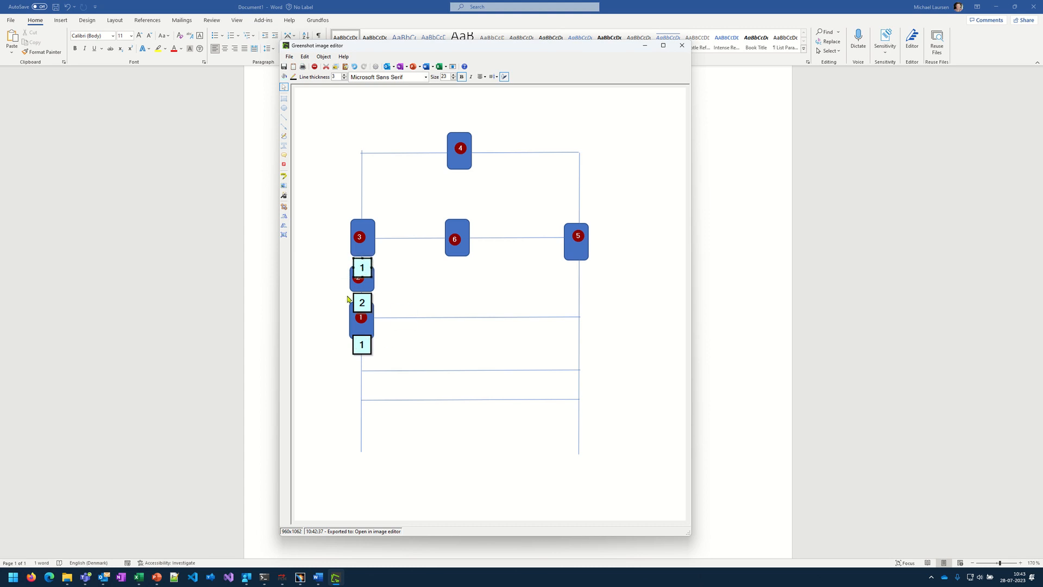
Step: Shift counter marker 2 clear of its label, and move the label below rectangle 1 down near the lower end of the left line
{"action": "left_click", "coordinate": [369, 289]}
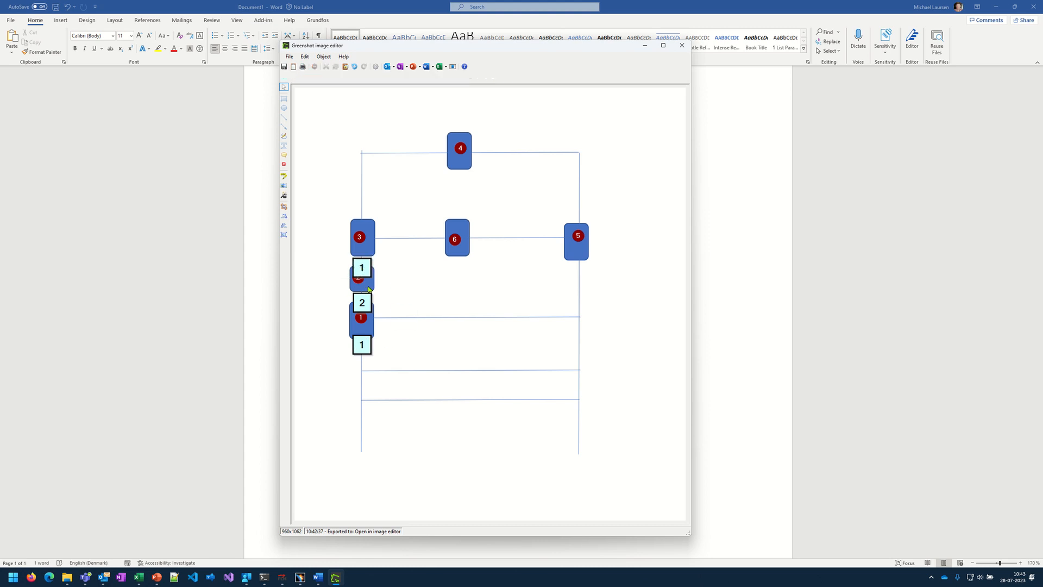
{"action": "left_click", "coordinate": [358, 281]}
{"action": "left_click", "coordinate": [356, 285]}
{"action": "mouse_move", "coordinate": [360, 281]}
{"action": "left_mouse_down"}
{"action": "mouse_move", "coordinate": [383, 270]}
{"action": "mouse_move", "coordinate": [366, 273]}
{"action": "left_mouse_up"}
{"action": "left_click", "coordinate": [358, 283]}
{"action": "left_click_drag", "start_coordinate": [363, 344], "coordinate": [360, 425]}
{"action": "left_click", "coordinate": [363, 326]}
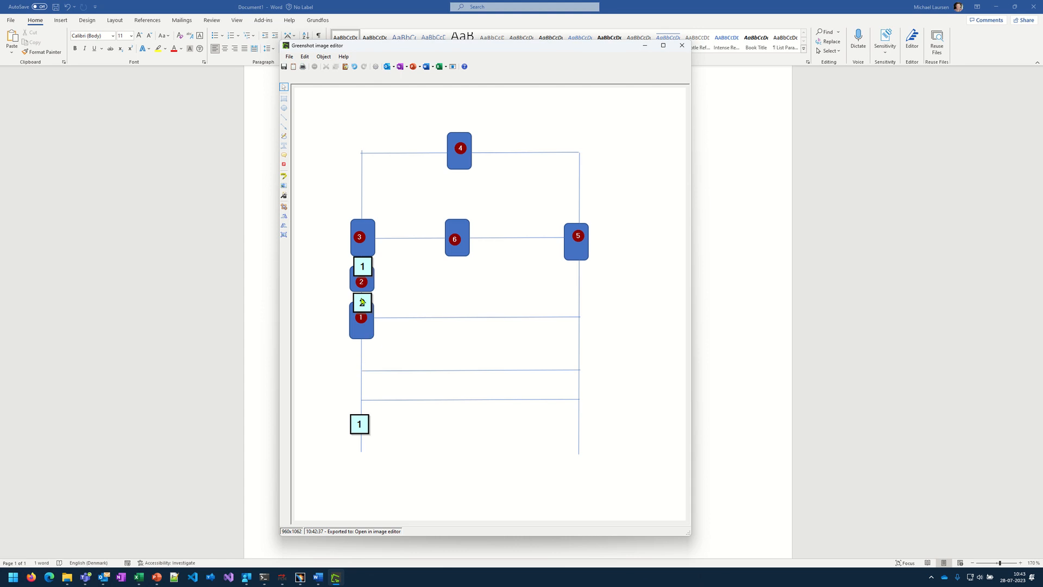
Step: Place label 1 on the left side and label 2 on the right side of rectangle 4, just below the line
{"action": "mouse_move", "coordinate": [362, 302]}
{"action": "left_mouse_down"}
{"action": "mouse_move", "coordinate": [363, 313]}
{"action": "mouse_move", "coordinate": [380, 300]}
{"action": "mouse_move", "coordinate": [368, 307]}
{"action": "mouse_move", "coordinate": [413, 302]}
{"action": "mouse_move", "coordinate": [481, 139]}
{"action": "mouse_move", "coordinate": [462, 153]}
{"action": "mouse_move", "coordinate": [483, 159]}
{"action": "left_mouse_up"}
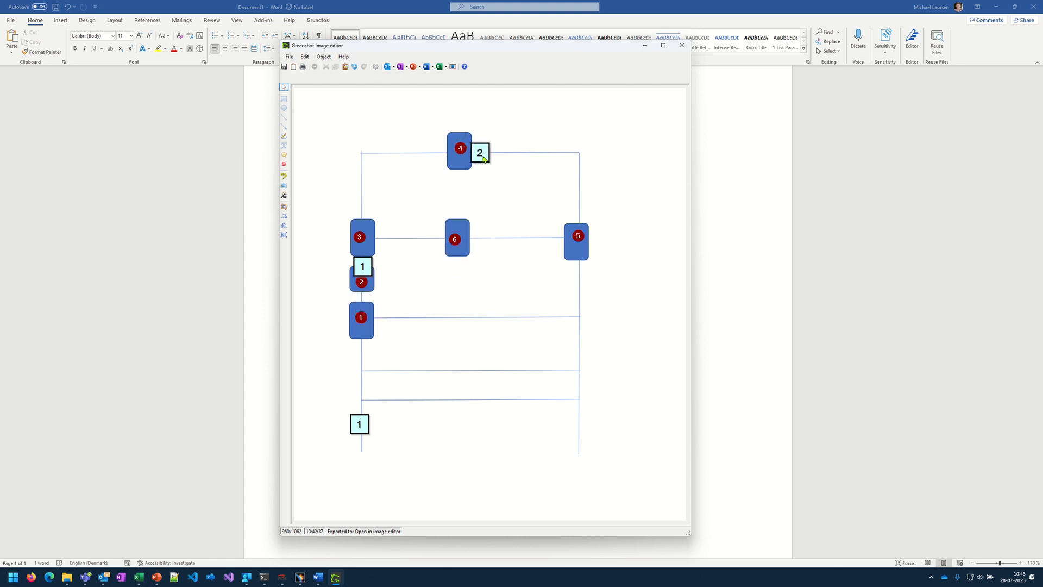
{"action": "mouse_move", "coordinate": [360, 429]}
{"action": "left_mouse_down"}
{"action": "mouse_move", "coordinate": [475, 301]}
{"action": "mouse_move", "coordinate": [431, 166]}
{"action": "mouse_move", "coordinate": [452, 163]}
{"action": "left_mouse_up"}
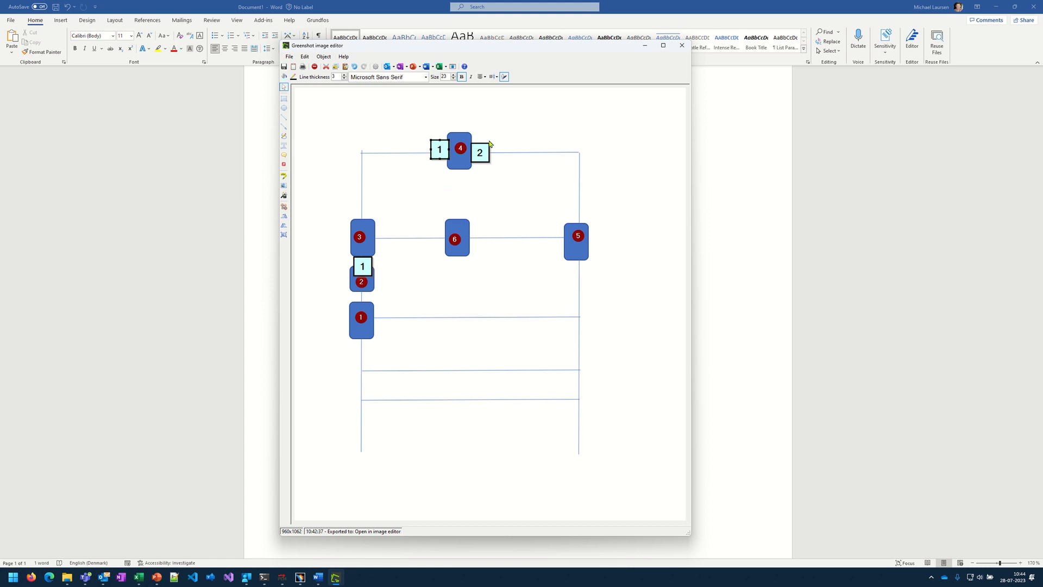
{"action": "mouse_move", "coordinate": [439, 155]}
{"action": "left_mouse_down"}
{"action": "mouse_move", "coordinate": [434, 173]}
{"action": "mouse_move", "coordinate": [485, 171]}
{"action": "left_mouse_up"}
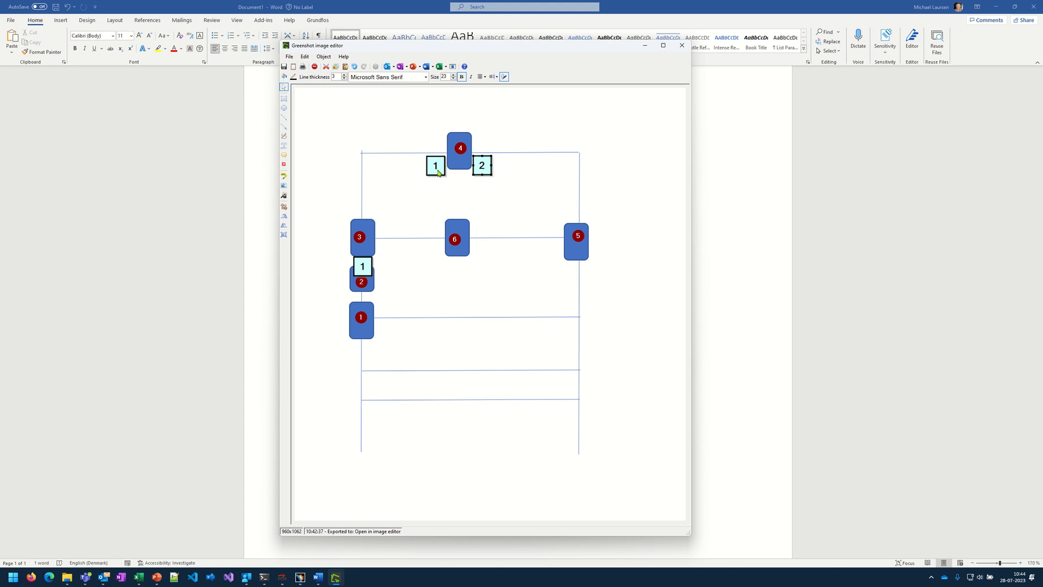
{"action": "left_click_drag", "start_coordinate": [438, 172], "coordinate": [480, 174]}
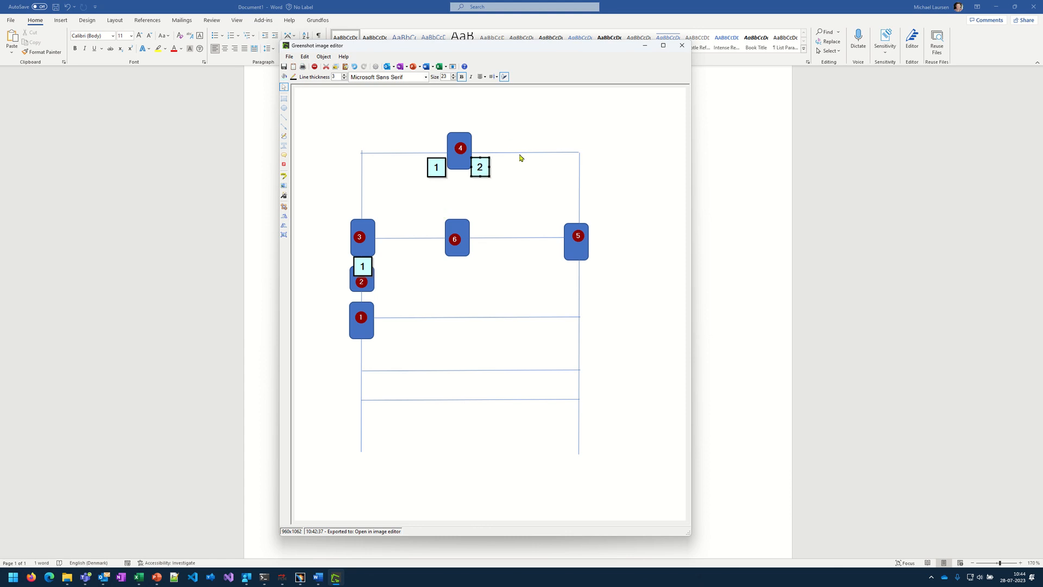
Step: Swap the two labels beside rectangle 4 so that 2 sits on its left and 1 on its right
{"action": "mouse_move", "coordinate": [486, 176]}
{"action": "left_mouse_down"}
{"action": "mouse_move", "coordinate": [456, 197]}
{"action": "mouse_move", "coordinate": [445, 174]}
{"action": "mouse_move", "coordinate": [486, 168]}
{"action": "left_mouse_up"}
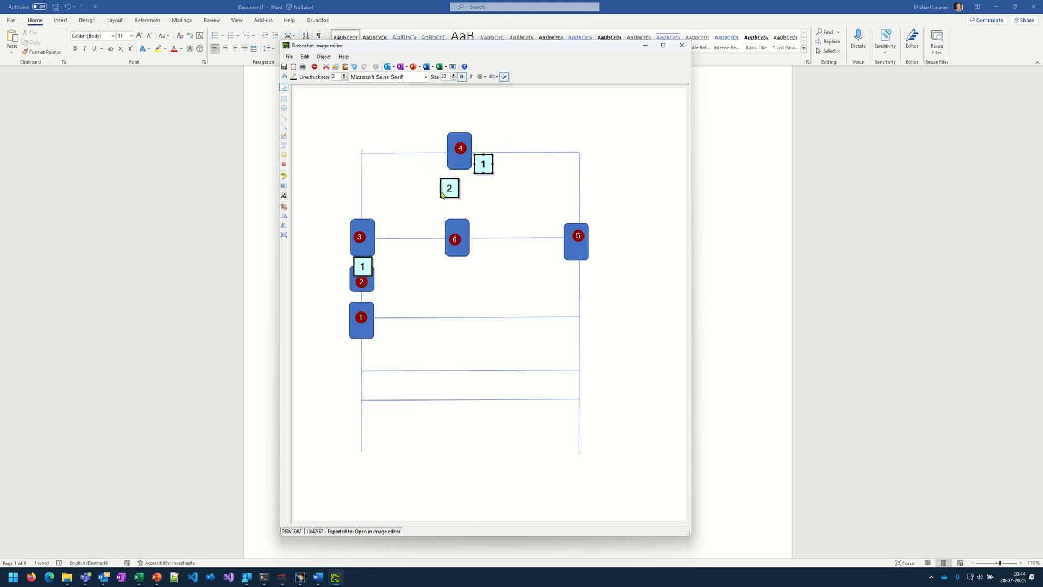
{"action": "left_click_drag", "start_coordinate": [442, 196], "coordinate": [427, 171]}
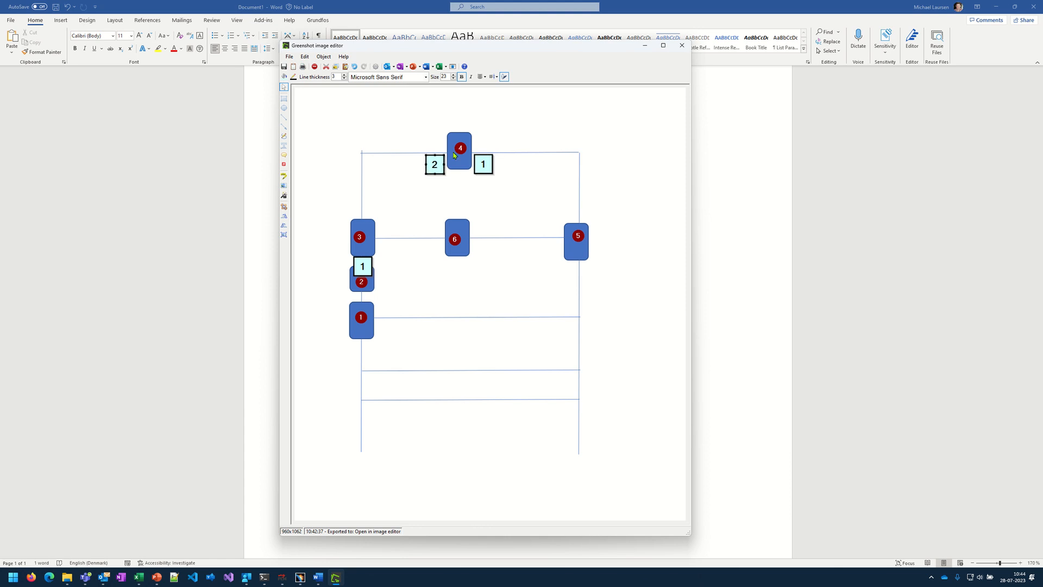
{"action": "left_click", "coordinate": [464, 194]}
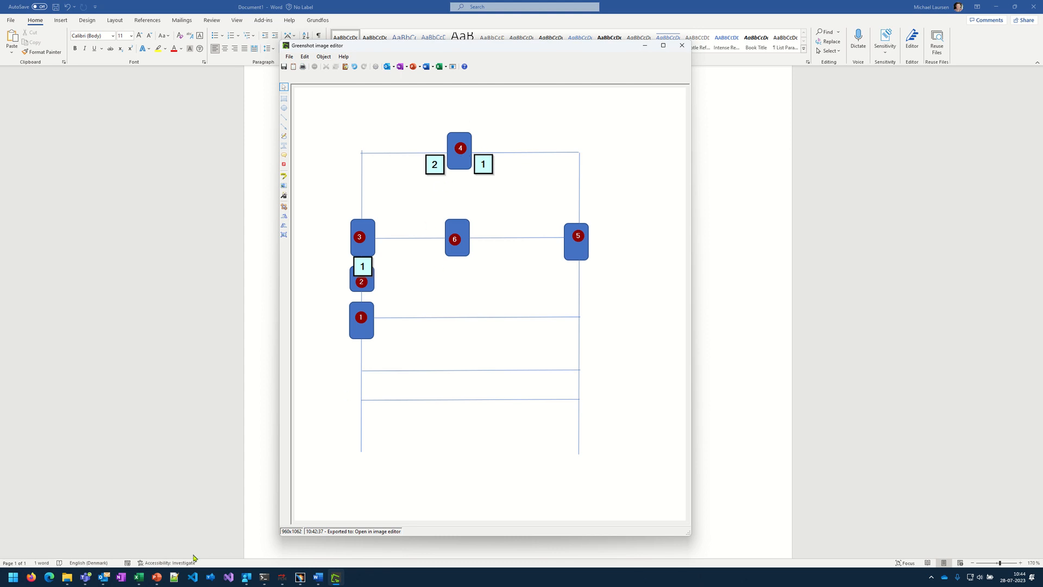
Step: Switch to CATIA and try to confirm the open ConstraintProfile design table dialog
{"action": "left_click", "coordinate": [299, 577]}
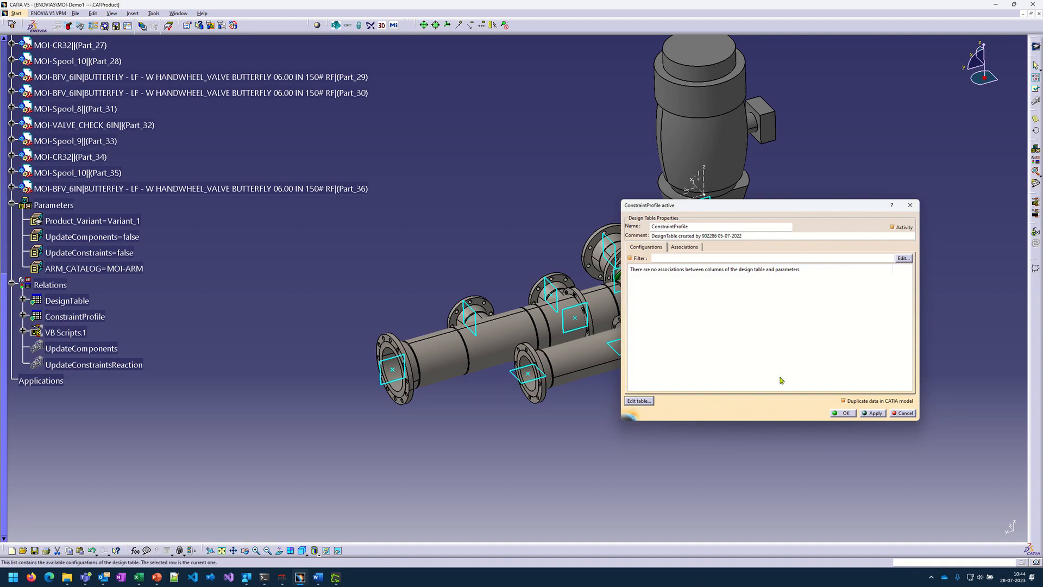
{"action": "left_click", "coordinate": [843, 413]}
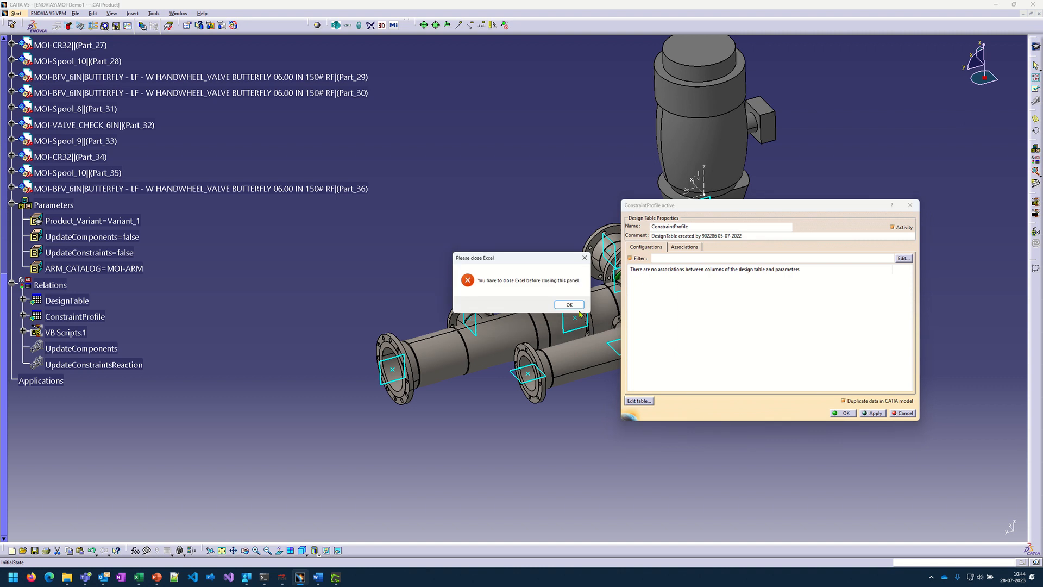
{"action": "left_click", "coordinate": [560, 310]}
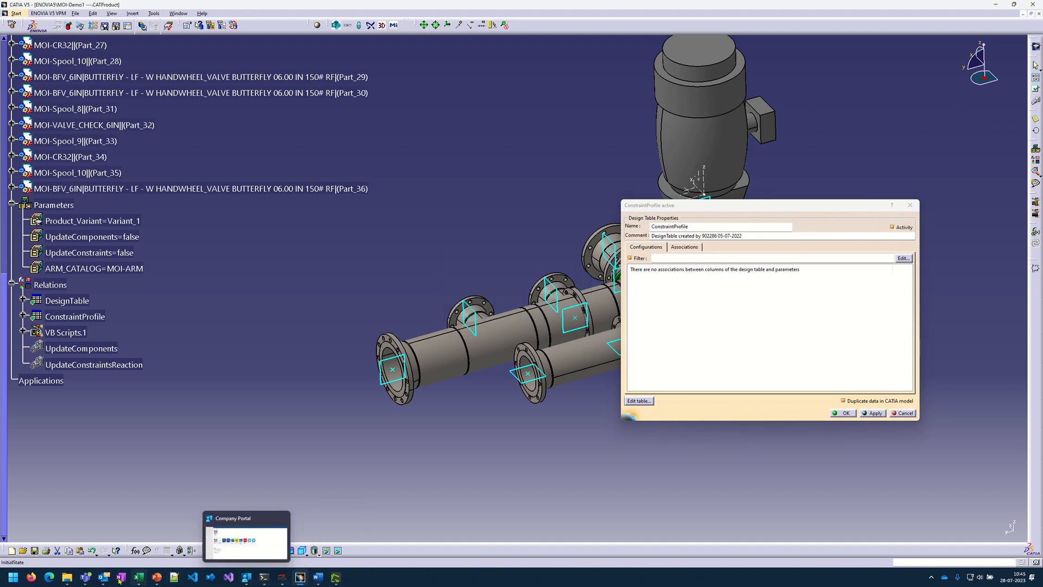
Step: Switch to the MOI-Demo1 constraint workbook in Excel and reposition its window to view the connection table
{"action": "left_click", "coordinate": [139, 577]}
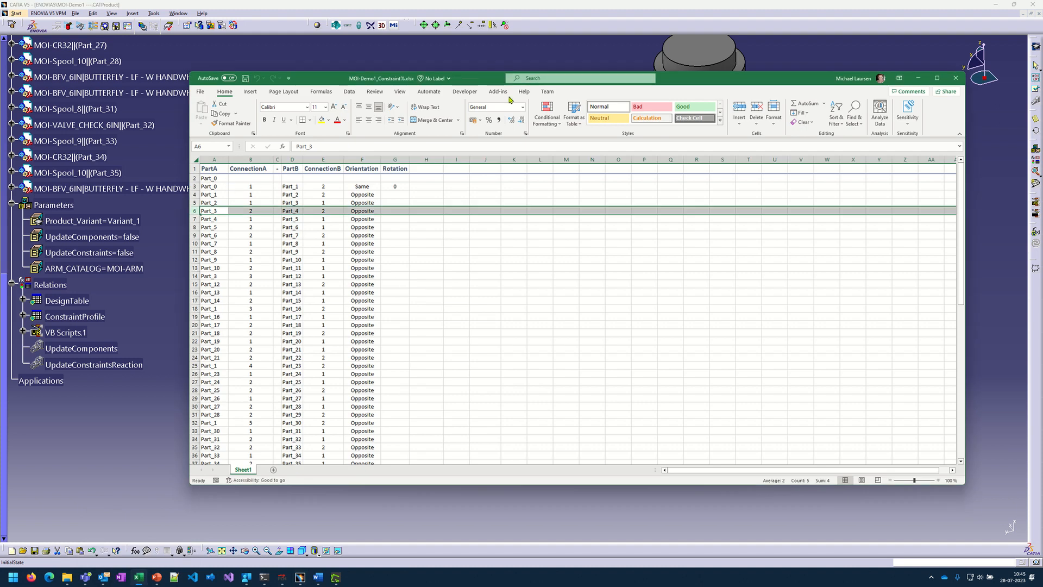
{"action": "left_click_drag", "start_coordinate": [731, 82], "coordinate": [558, 73]}
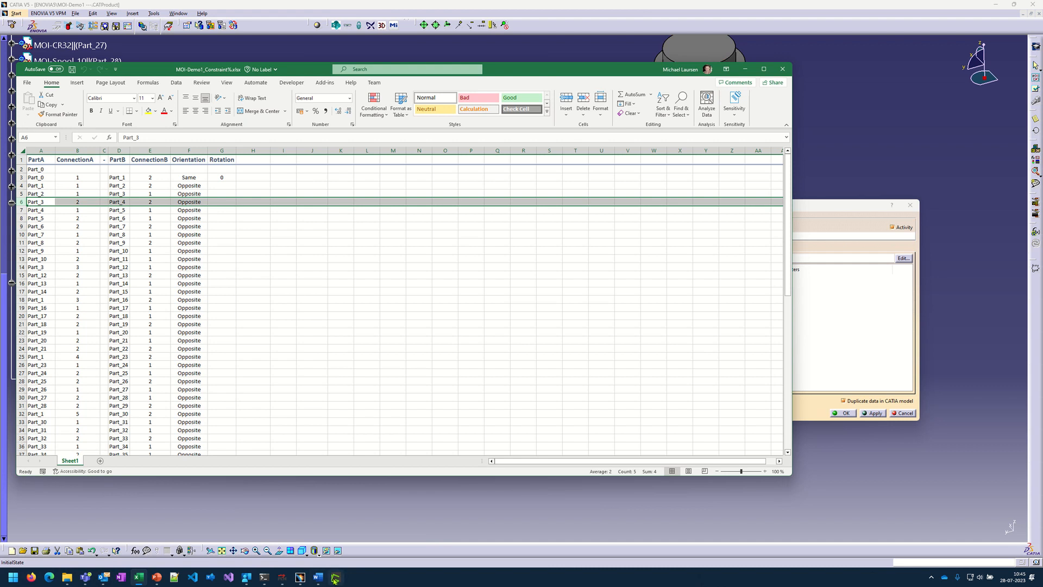
Step: Switch to Greenshot and move labels 2 and 1 away from rectangle 4, side by side above the top line to its right
{"action": "left_click", "coordinate": [335, 579]}
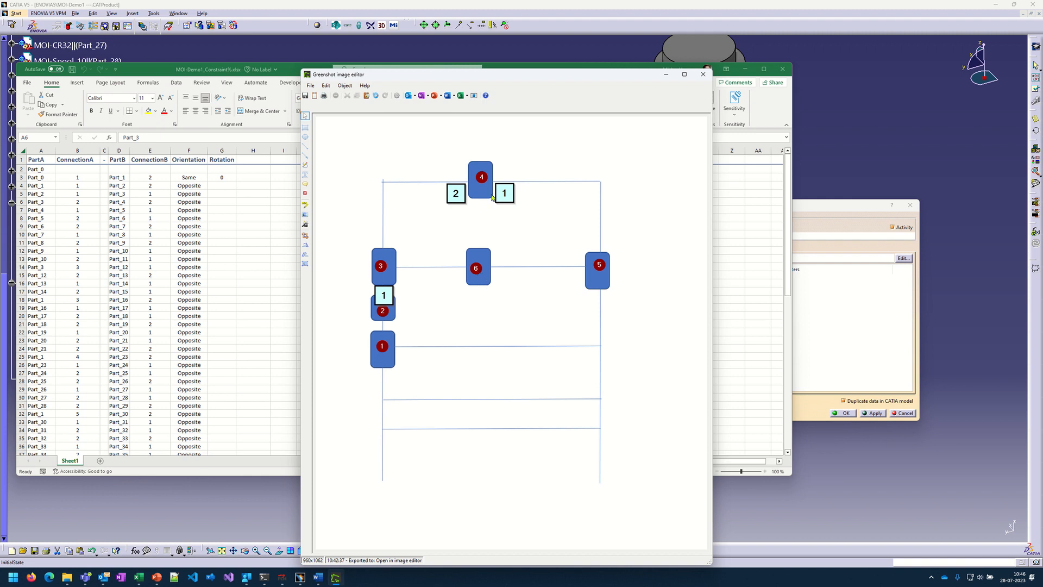
{"action": "left_click_drag", "start_coordinate": [461, 197], "coordinate": [529, 142]}
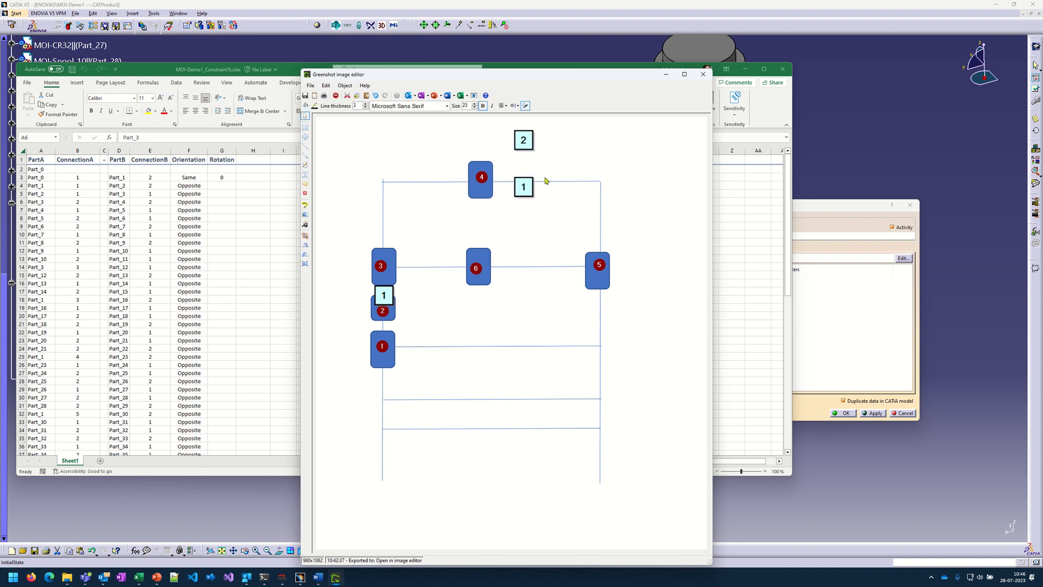
{"action": "left_click_drag", "start_coordinate": [507, 194], "coordinate": [525, 165]}
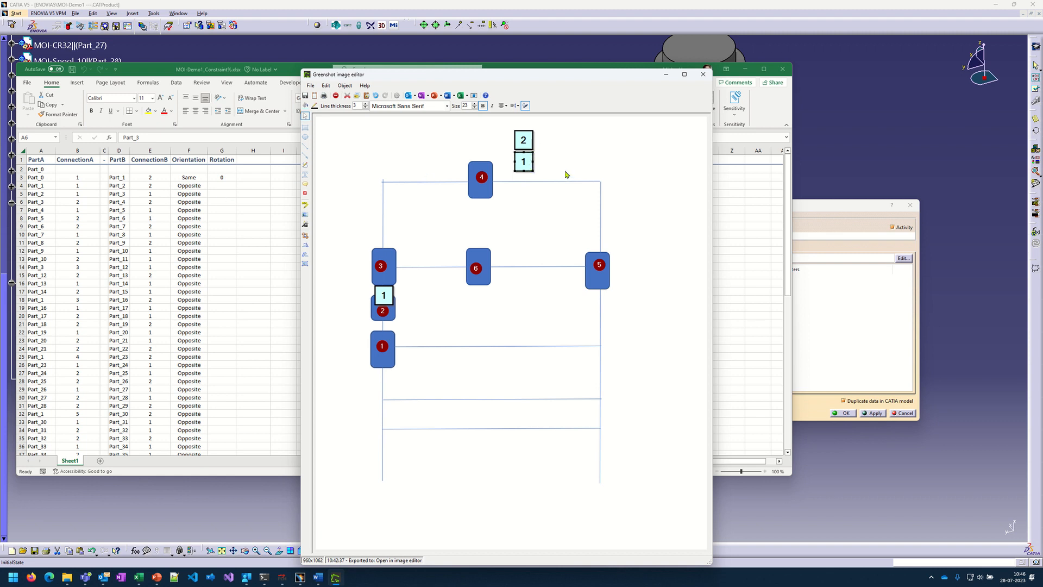
{"action": "left_click_drag", "start_coordinate": [523, 165], "coordinate": [544, 143]}
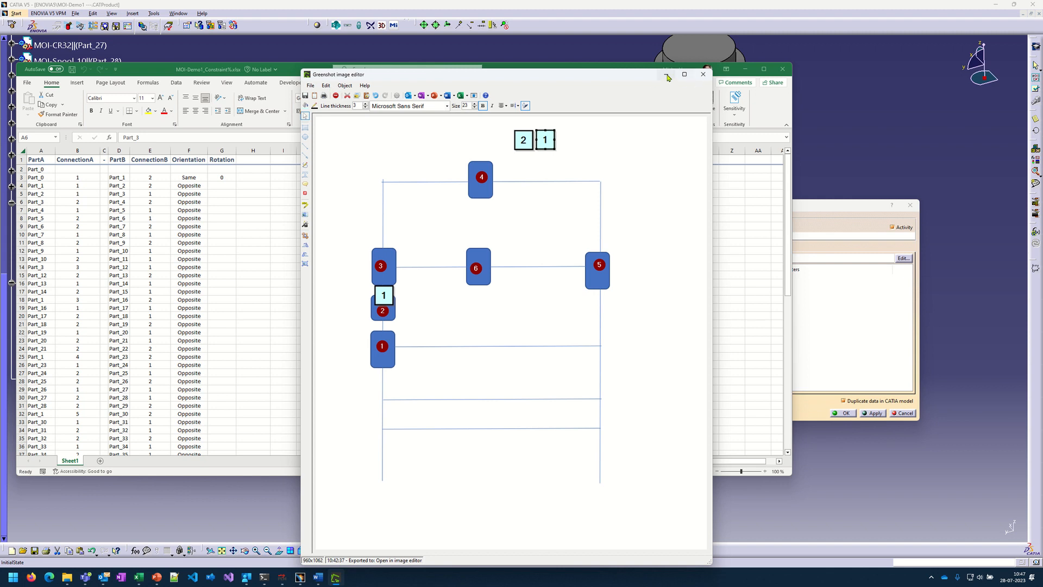
Step: Minimize the Greenshot and Excel windows and move the ConstraintProfile dialog off the piping model in CATIA
{"action": "left_click", "coordinate": [666, 74]}
{"action": "left_click", "coordinate": [746, 71]}
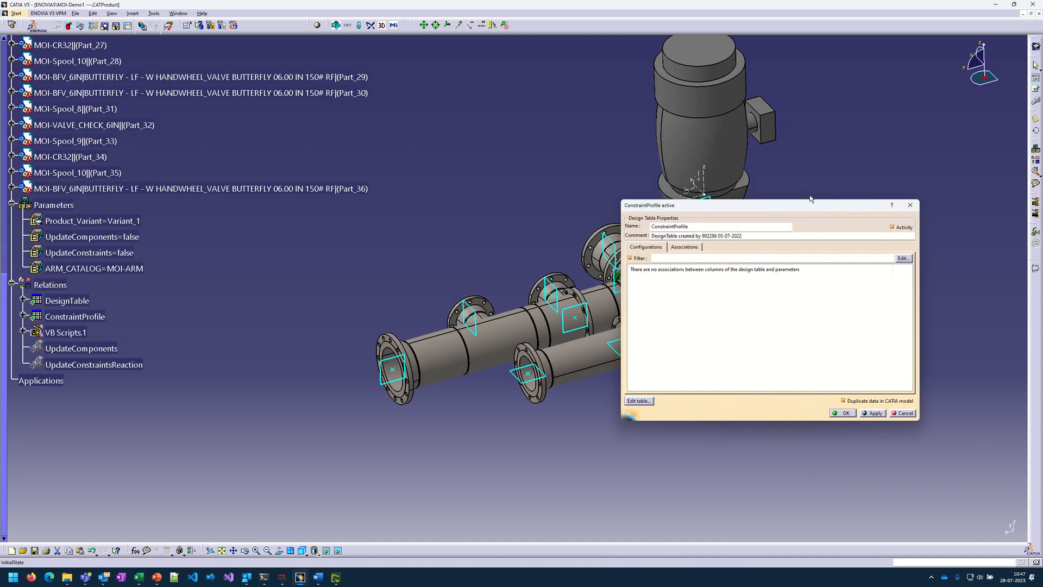
{"action": "left_click_drag", "start_coordinate": [797, 206], "coordinate": [228, 230]}
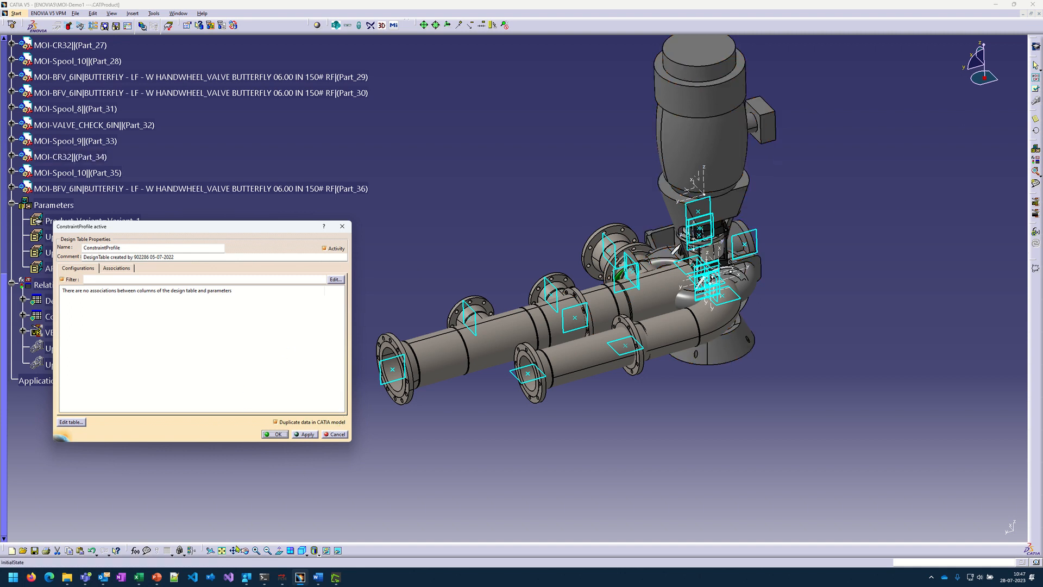
Step: Return to the constraint workbook in Excel and examine the connection rows from the first part down to the coloured groups and back
{"action": "left_click", "coordinate": [139, 576]}
{"action": "left_click_drag", "start_coordinate": [308, 66], "coordinate": [477, 55]}
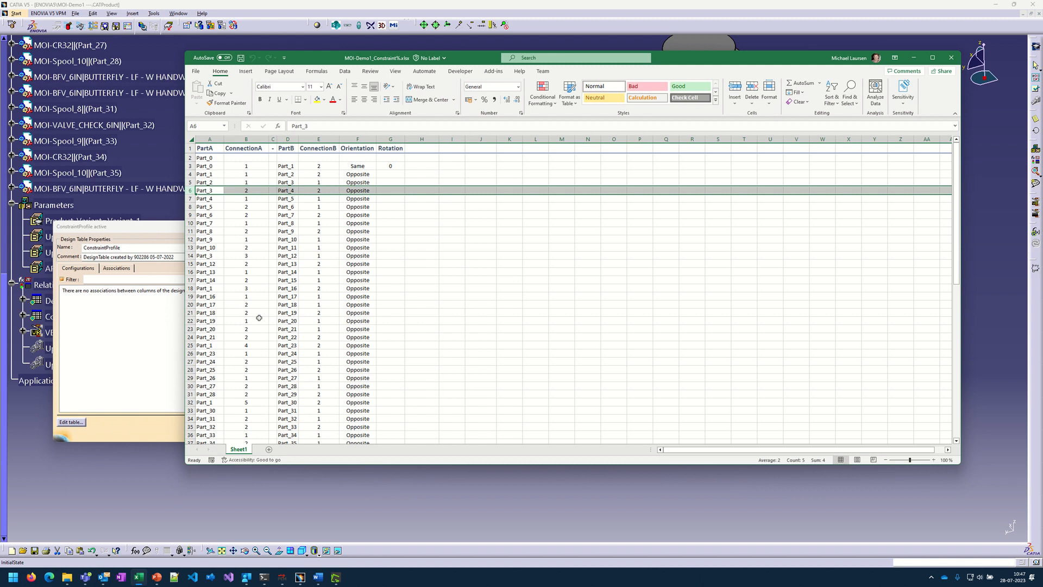
{"action": "scroll", "coordinate": [389, 261], "scroll_direction": "down", "scroll_amount": 10}
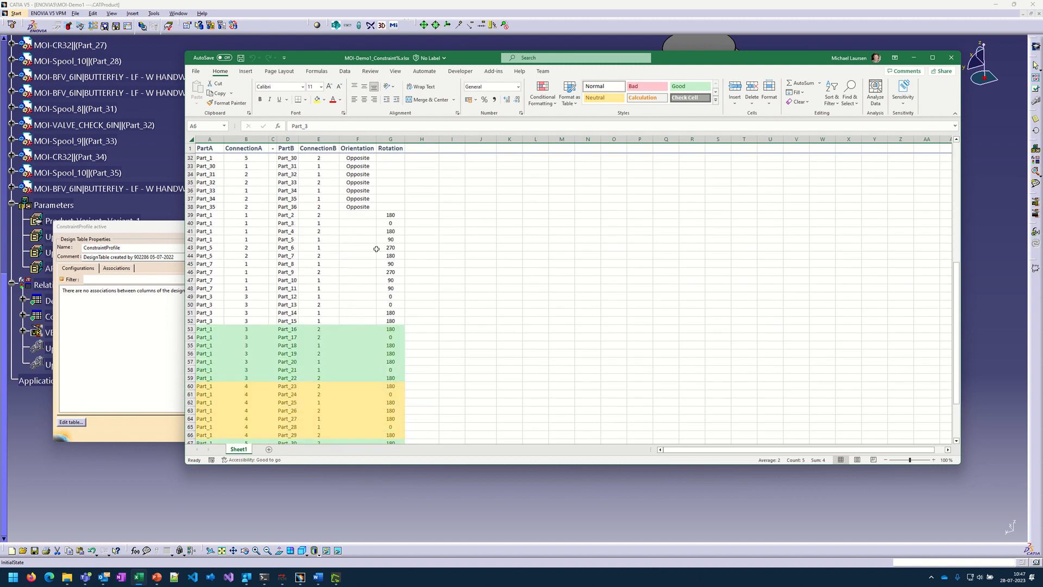
{"action": "scroll", "coordinate": [376, 249], "scroll_direction": "down", "scroll_amount": 4}
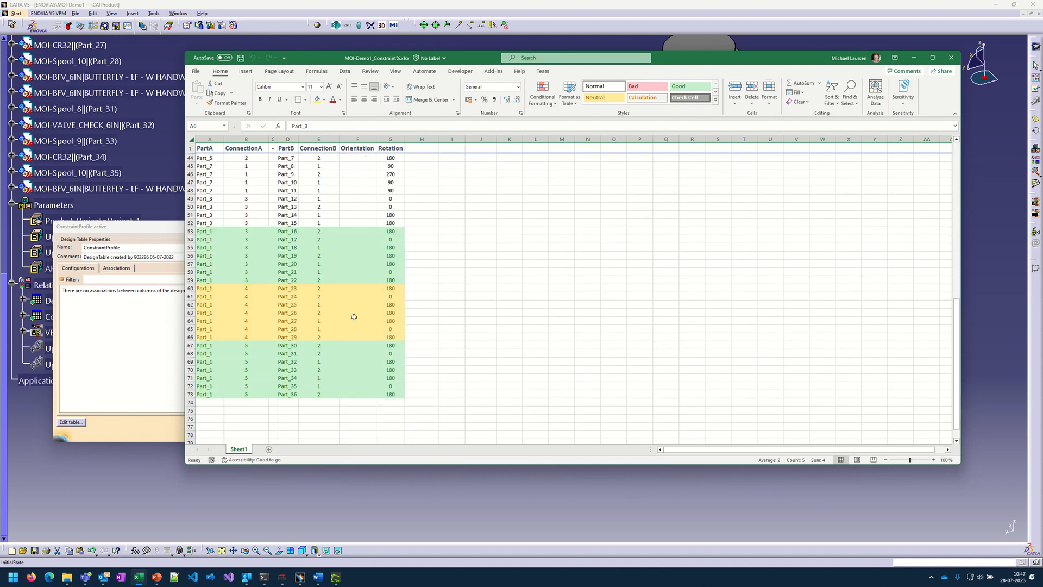
{"action": "scroll", "coordinate": [354, 317], "scroll_direction": "down", "scroll_amount": 1}
{"action": "scroll", "coordinate": [351, 304], "scroll_direction": "up", "scroll_amount": 7}
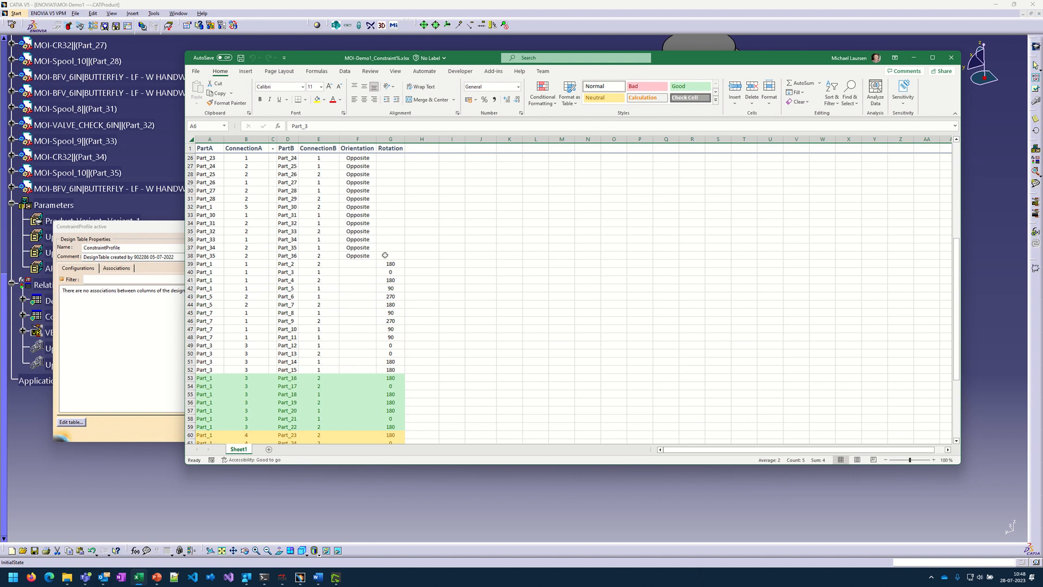
{"action": "scroll", "coordinate": [376, 252], "scroll_direction": "up", "scroll_amount": 4}
{"action": "scroll", "coordinate": [347, 214], "scroll_direction": "up", "scroll_amount": 3}
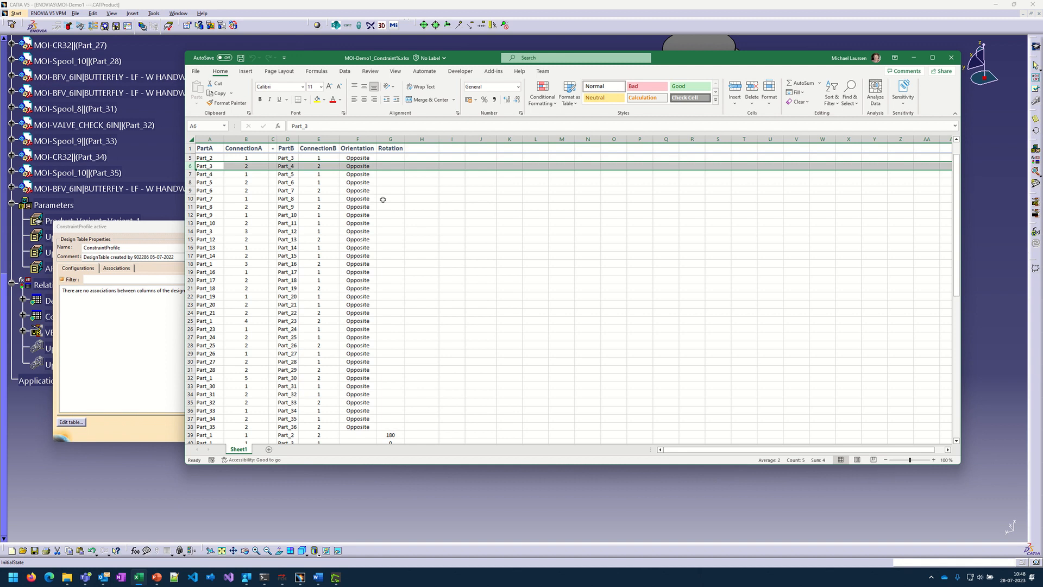
{"action": "scroll", "coordinate": [383, 173], "scroll_direction": "up", "scroll_amount": 1}
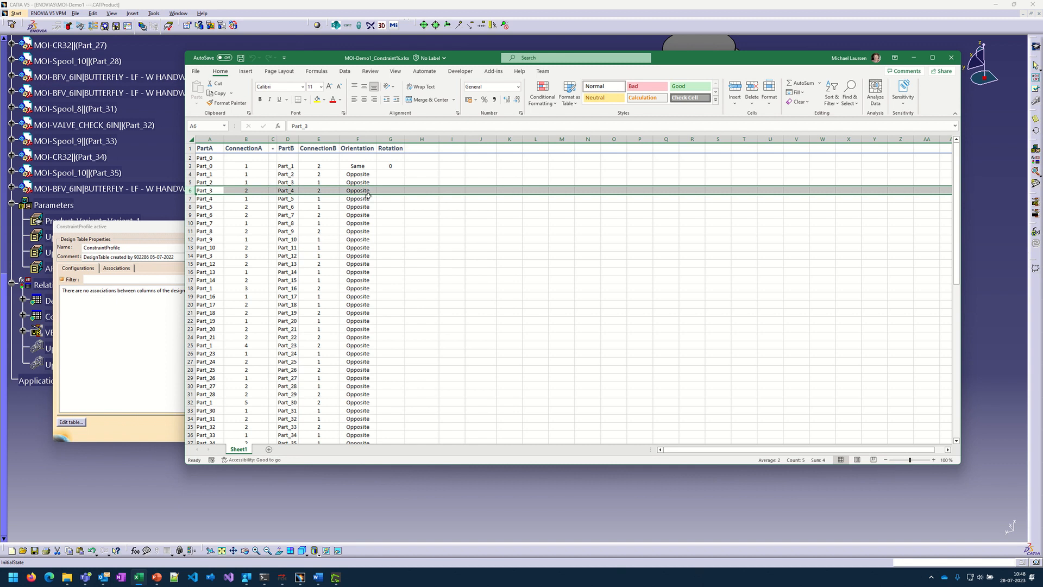
Step: Examine the Rotation values in rows 39 to 73, including the coloured Part_1 groups, against the Orientation rows above
{"action": "scroll", "coordinate": [410, 178], "scroll_direction": "down", "scroll_amount": 9}
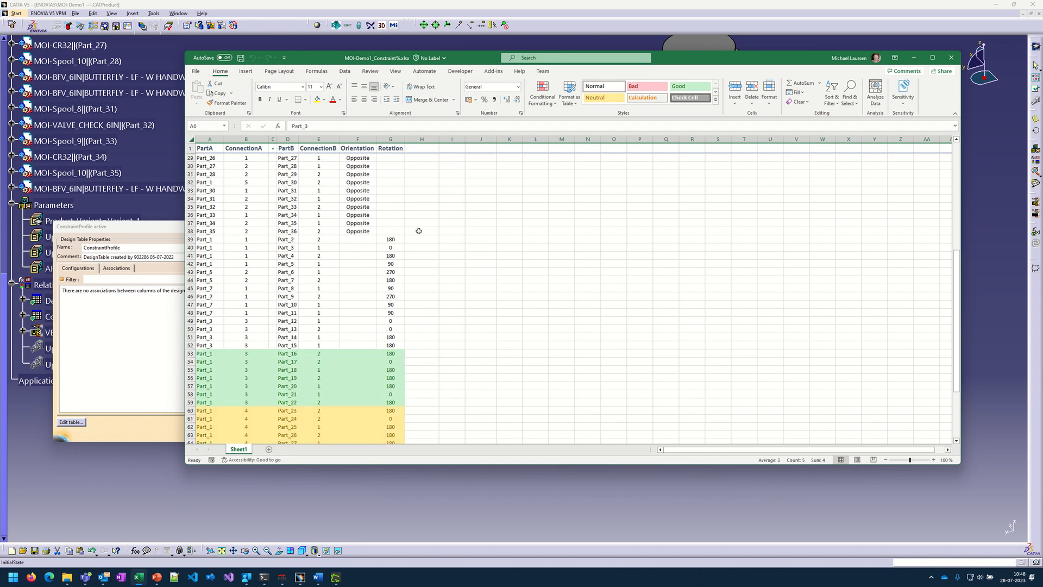
{"action": "scroll", "coordinate": [393, 240], "scroll_direction": "down", "scroll_amount": 1}
{"action": "scroll", "coordinate": [393, 220], "scroll_direction": "down", "scroll_amount": 1}
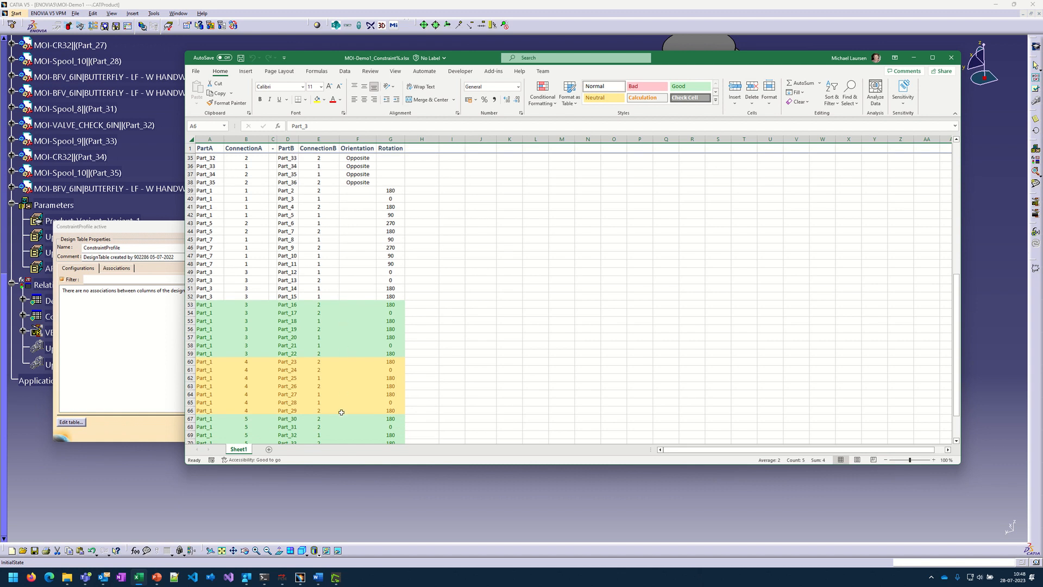
{"action": "scroll", "coordinate": [341, 412], "scroll_direction": "down", "scroll_amount": 3}
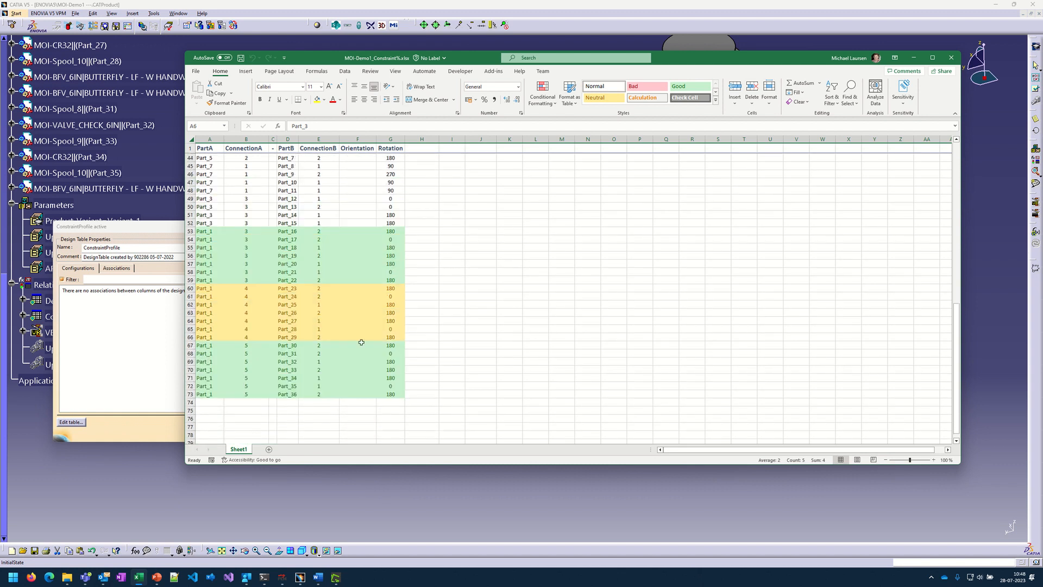
{"action": "scroll", "coordinate": [312, 305], "scroll_direction": "up", "scroll_amount": 3}
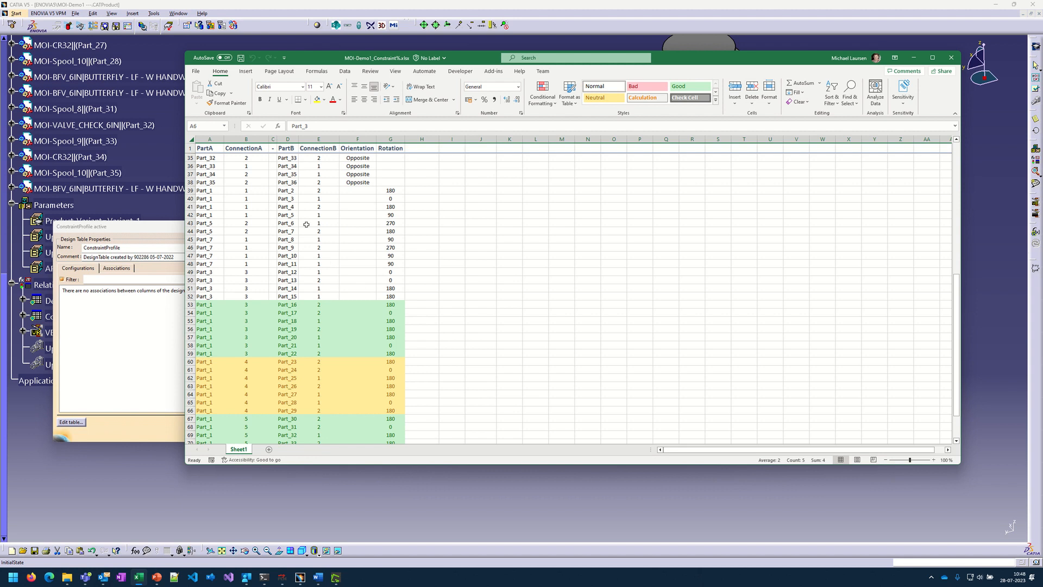
{"action": "scroll", "coordinate": [217, 261], "scroll_direction": "down", "scroll_amount": 1}
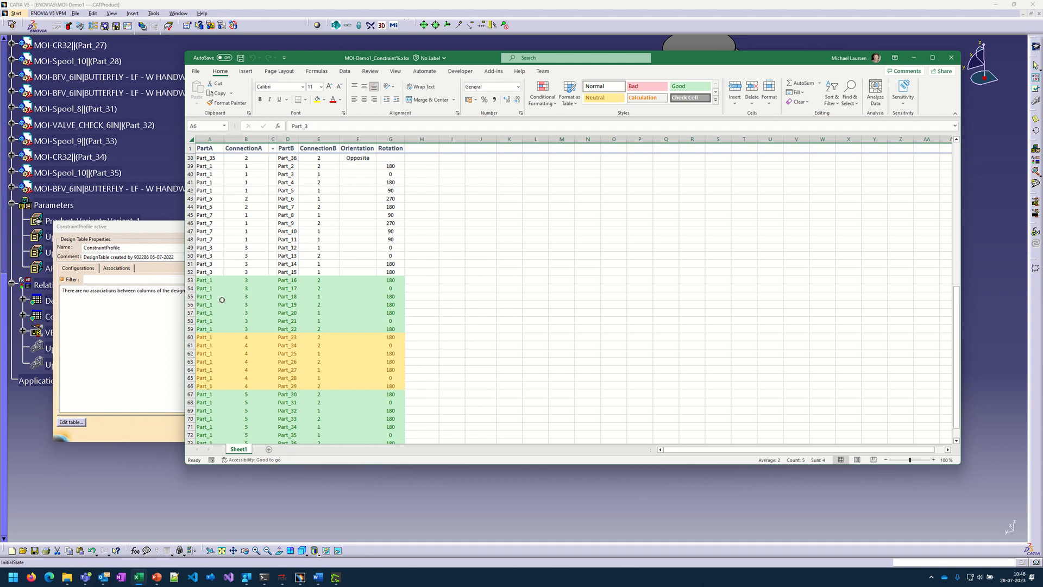
{"action": "scroll", "coordinate": [216, 264], "scroll_direction": "down", "scroll_amount": 1}
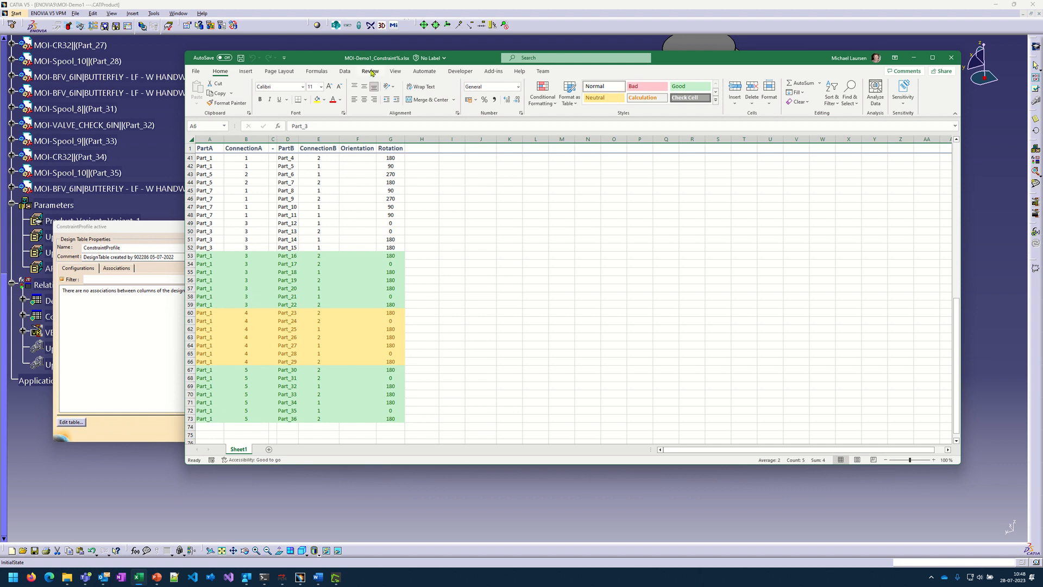
{"action": "scroll", "coordinate": [336, 247], "scroll_direction": "up", "scroll_amount": 3}
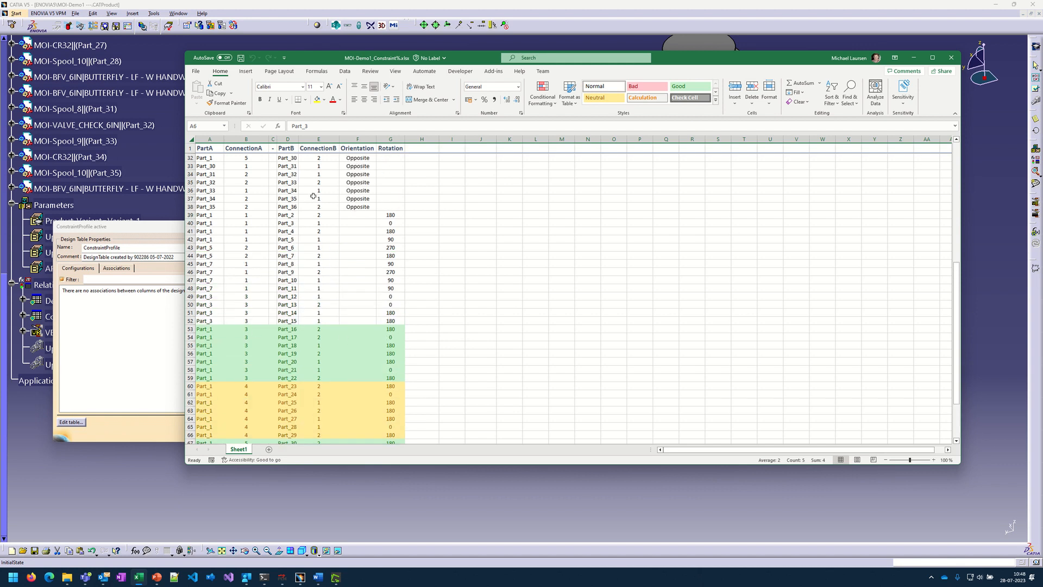
{"action": "scroll", "coordinate": [310, 282], "scroll_direction": "up", "scroll_amount": 9}
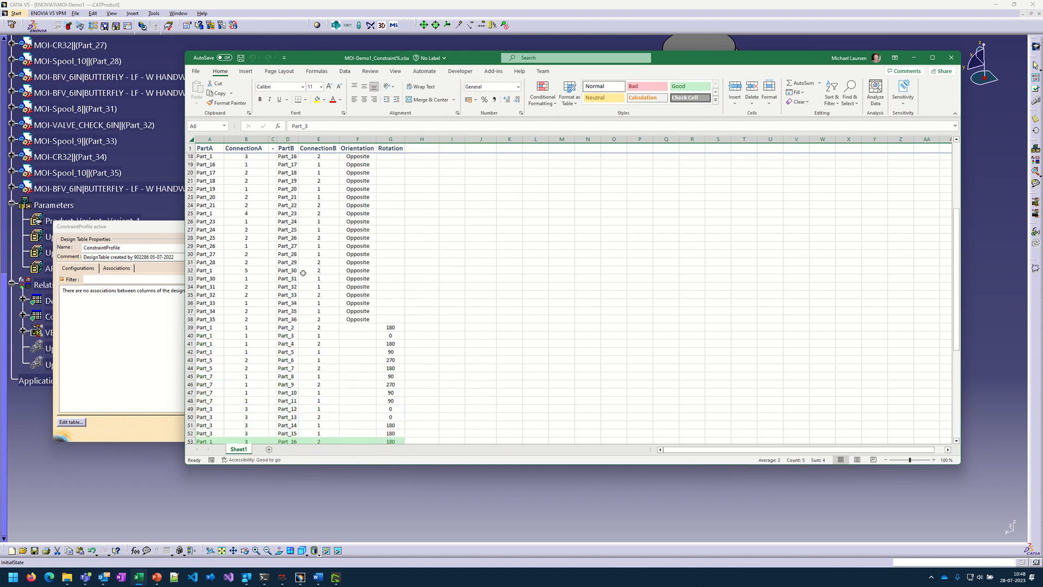
{"action": "scroll", "coordinate": [291, 163], "scroll_direction": "up", "scroll_amount": 1}
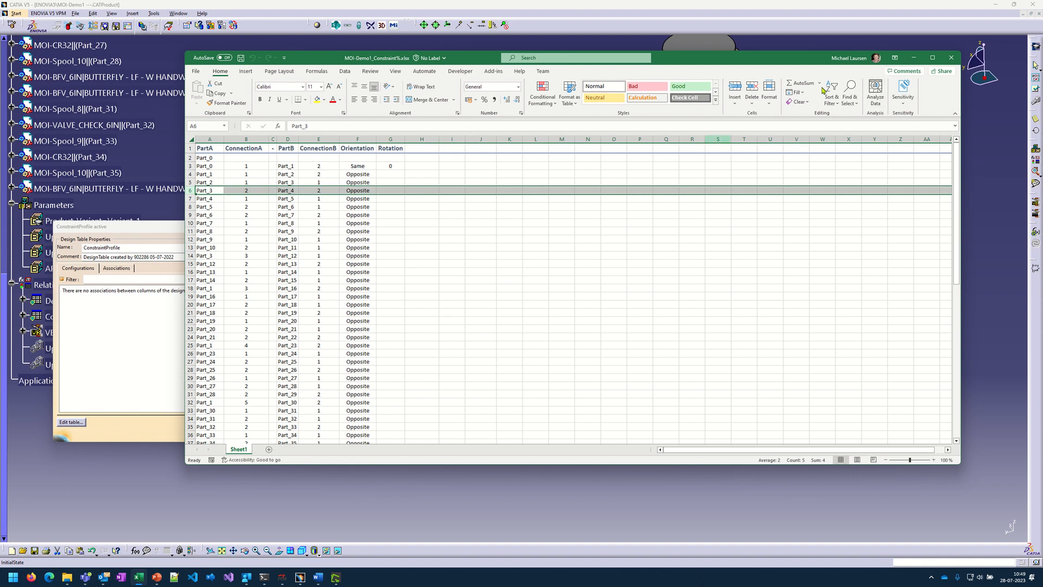
Step: Close the constraint workbook and the ConstraintProfile design table dialog
{"action": "left_click", "coordinate": [952, 58]}
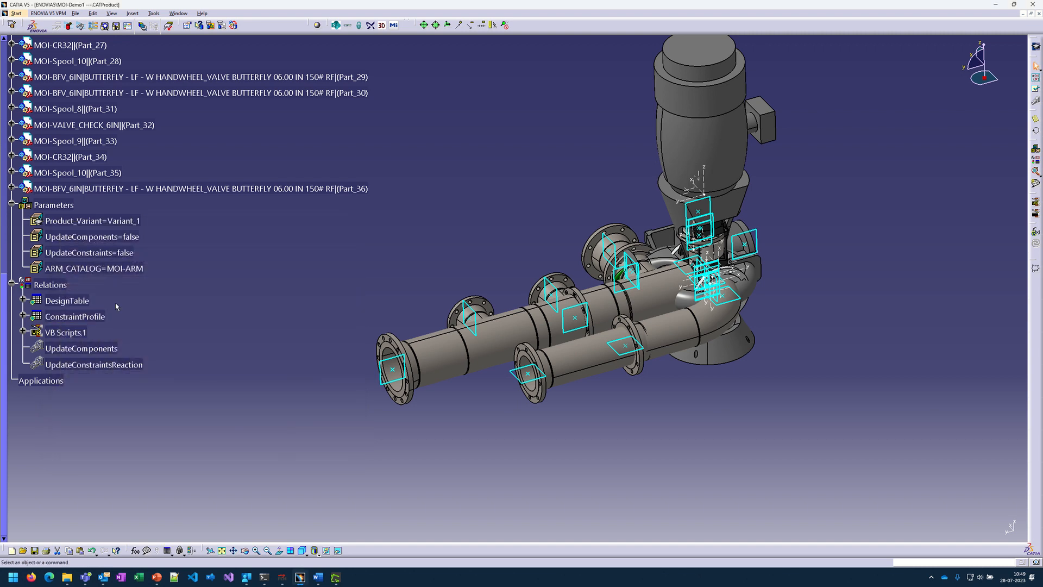
Step: Toggle the UpdateConstraints parameter to generate the MOI-Demo1 assembly constraints from the profile table
{"action": "left_click", "coordinate": [91, 252]}
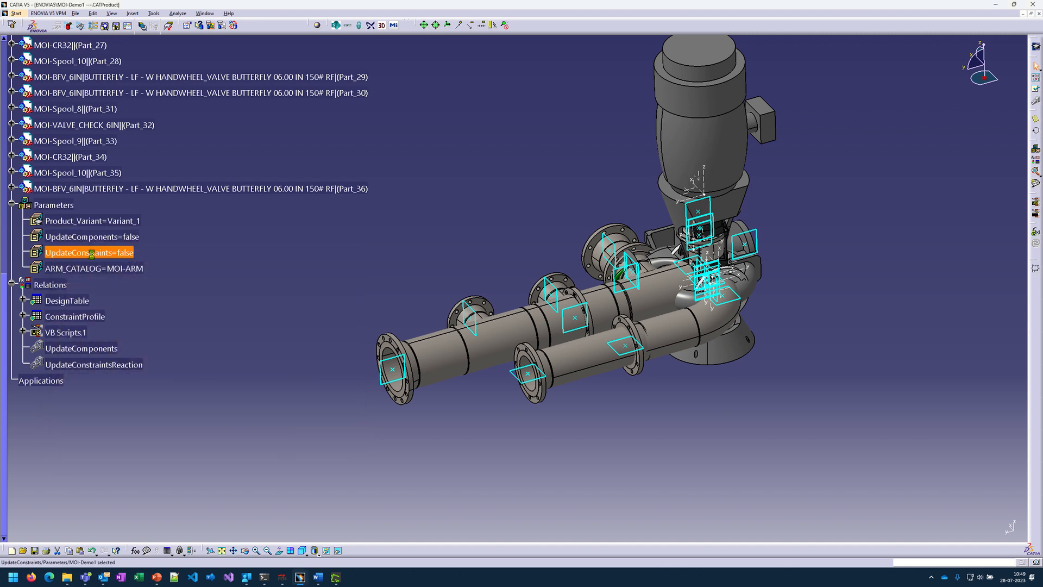
{"action": "left_click", "coordinate": [202, 277]}
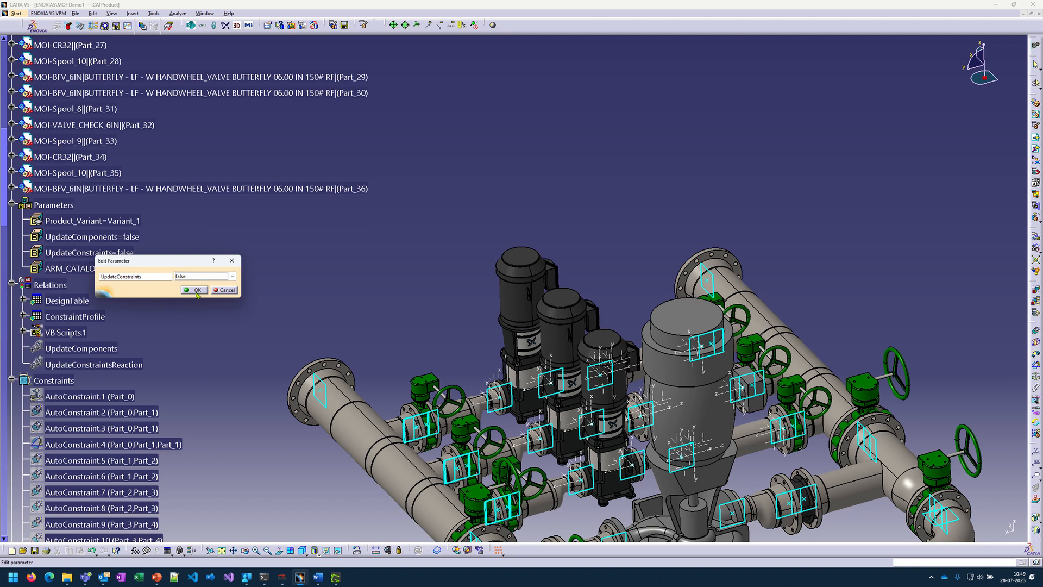
{"action": "left_click", "coordinate": [197, 289]}
{"action": "middle_click_drag", "start_coordinate": [297, 523], "coordinate": [534, 383]}
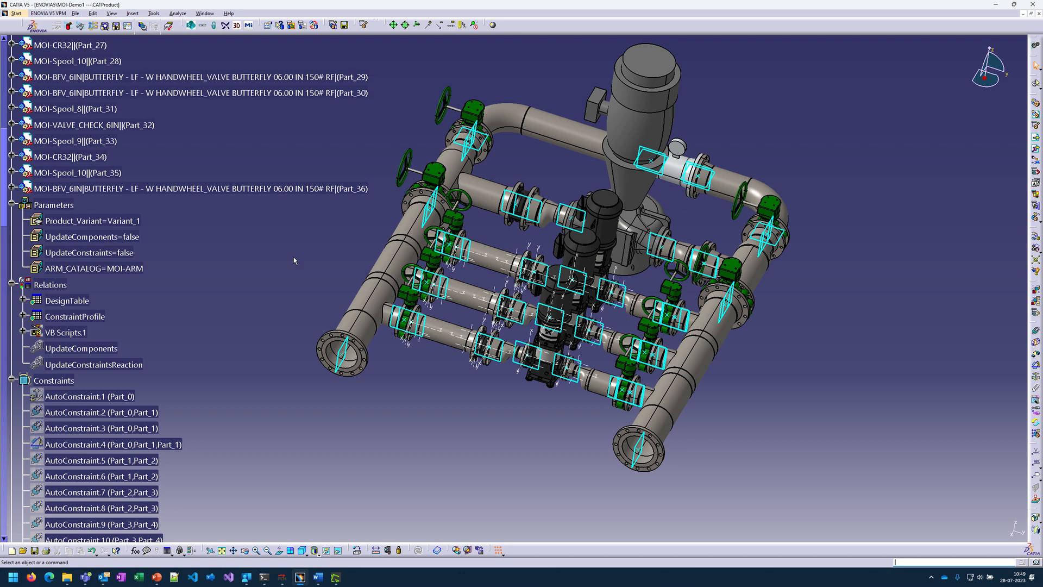
Step: Inspect the Product2 assembly, then return to MOI-Demo1 and collapse its Constraints branch
{"action": "key", "text": "ctrl+Tab"}
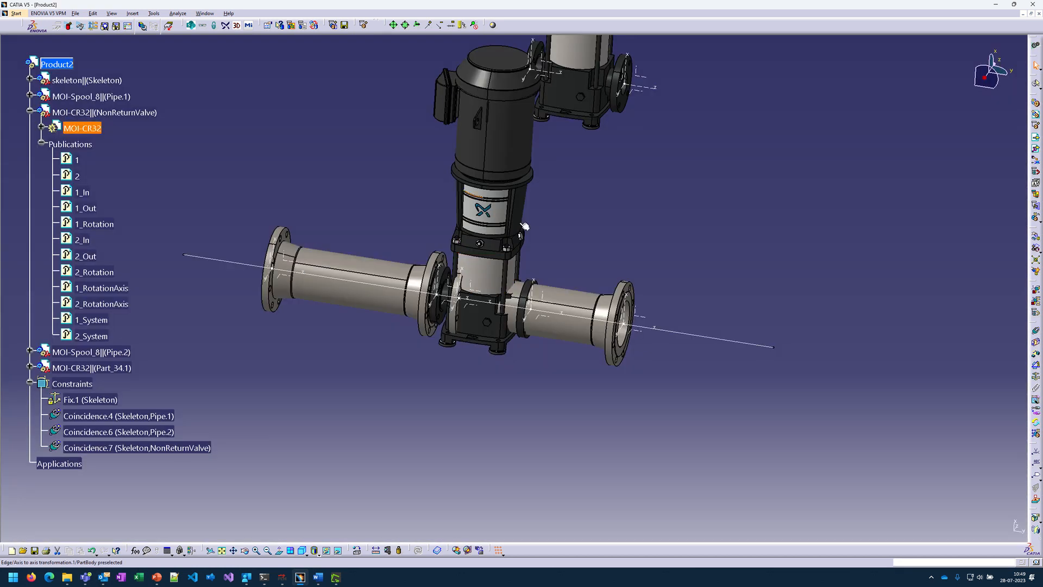
{"action": "middle_click_drag", "start_coordinate": [521, 225], "coordinate": [375, 332]}
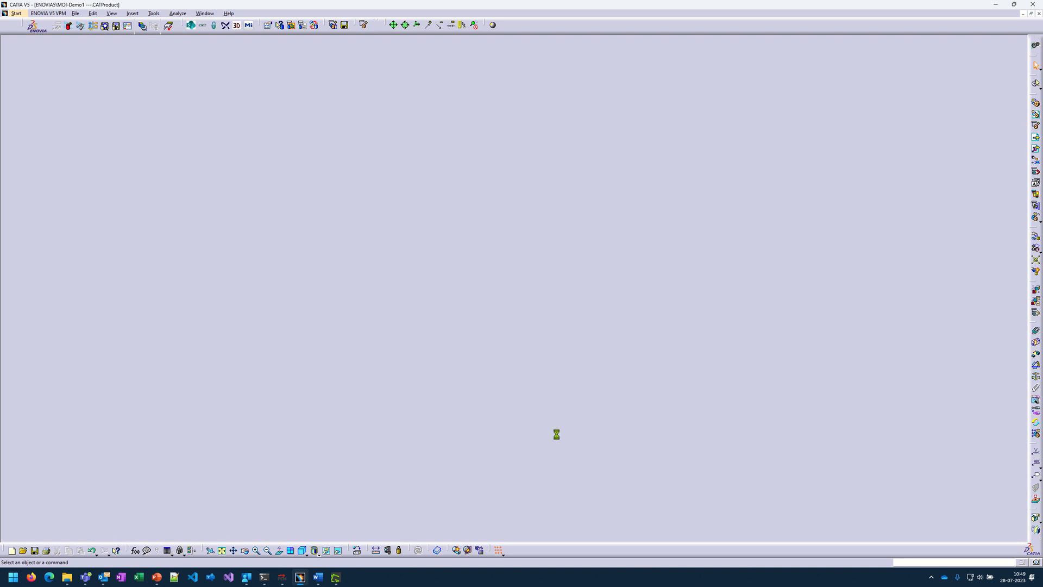
{"action": "scroll", "coordinate": [102, 280], "scroll_direction": "down", "scroll_amount": 1}
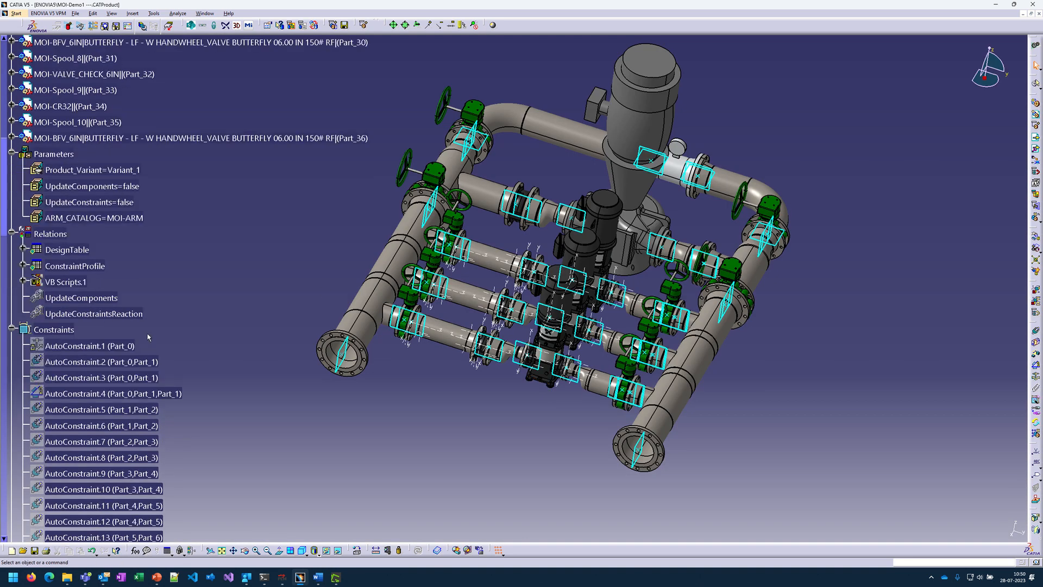
{"action": "left_click", "coordinate": [12, 329]}
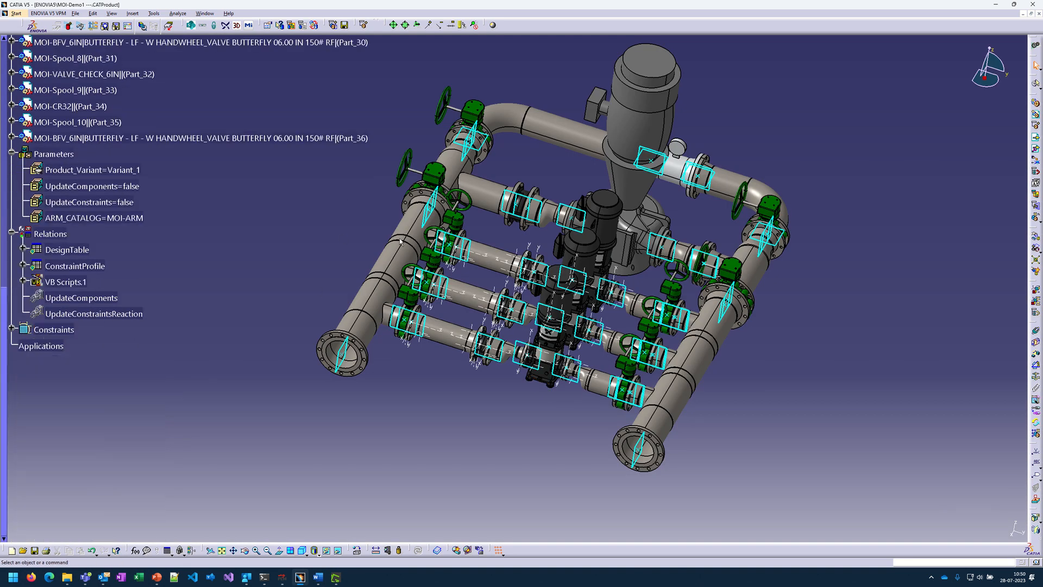
{"action": "scroll", "coordinate": [163, 228], "scroll_direction": "up", "scroll_amount": 2}
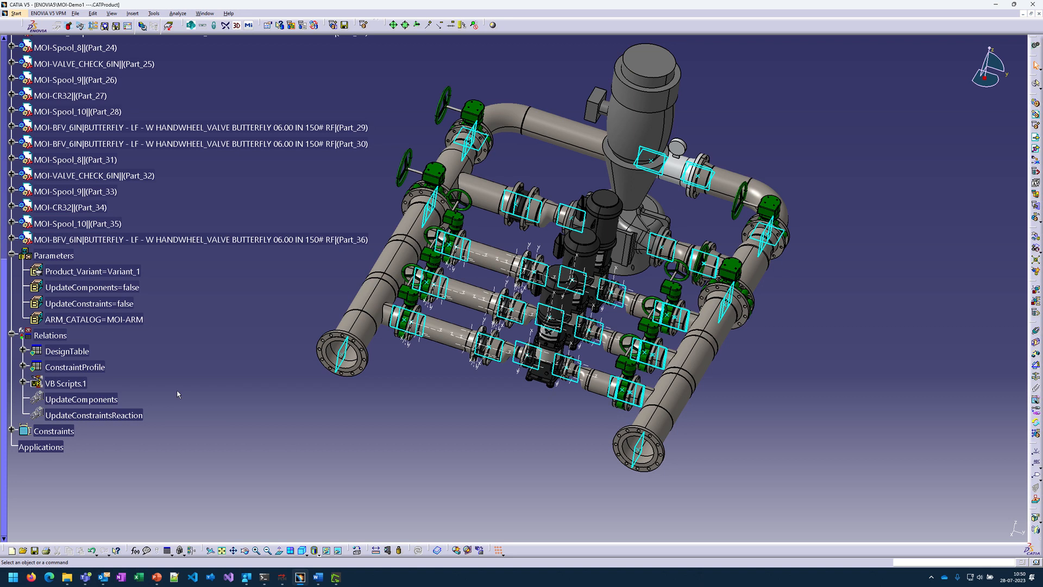
Step: Open the DesignTable workbook for editing in Excel and add the product variant Variant_2 in cell A3
{"action": "double_click", "coordinate": [63, 350]}
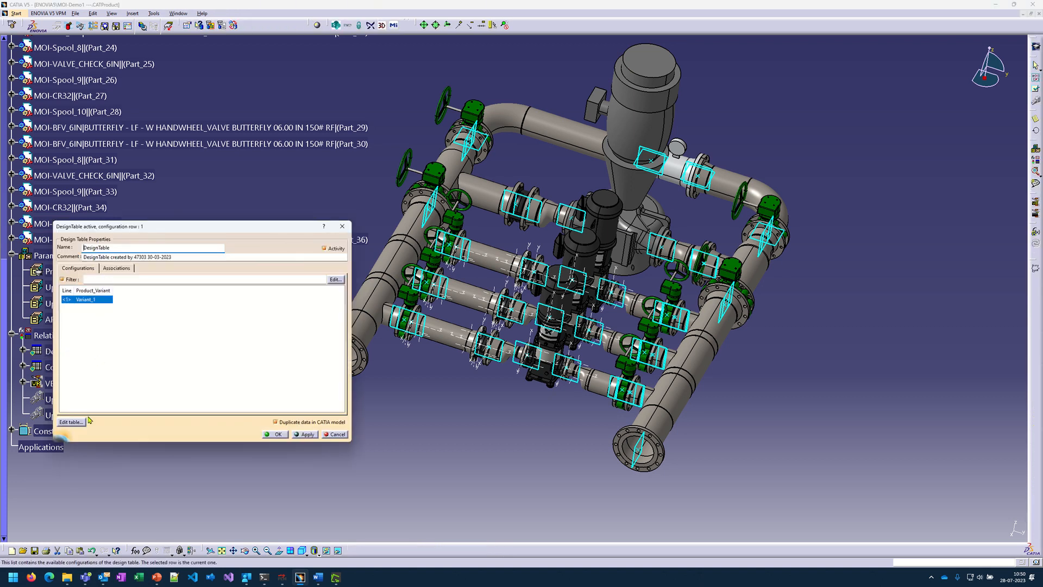
{"action": "left_click", "coordinate": [76, 422]}
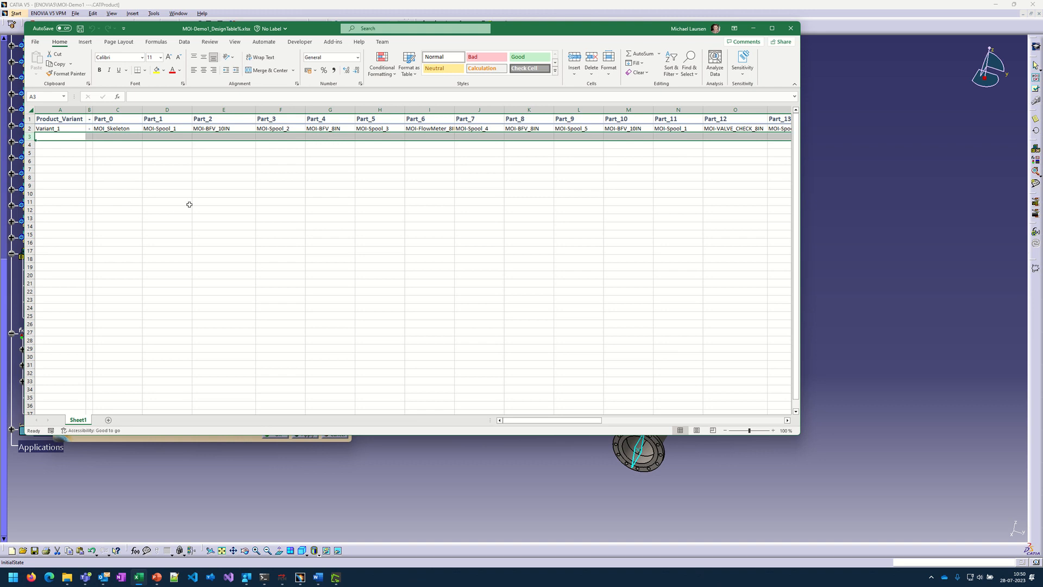
{"action": "left_click", "coordinate": [193, 202]}
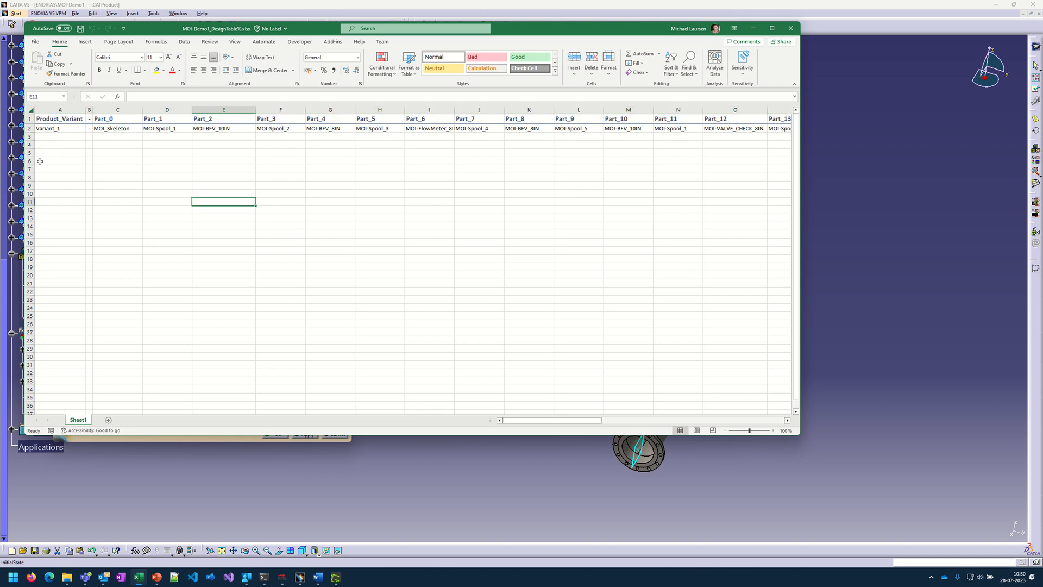
{"action": "left_click", "coordinate": [53, 136]}
{"action": "type", "text": "V"}
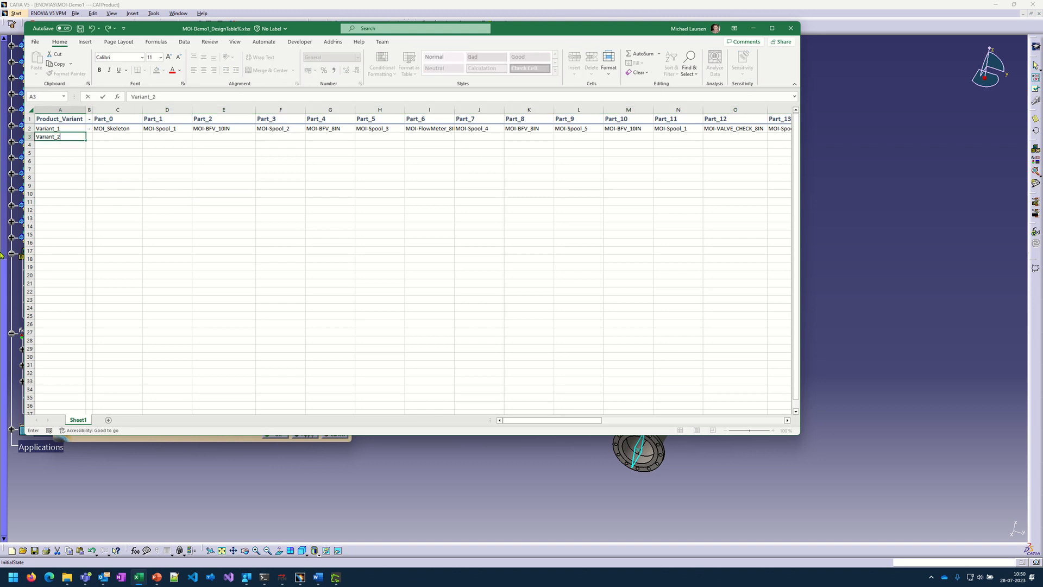
{"action": "type", "text": "ariant_2"}
{"action": "key", "text": "Return"}
Step: Copy MOI_Skeleton from the Variant_1 row into the Part_0 cell of Variant_2
{"action": "key", "text": "Up"}
{"action": "key", "text": "Up"}
{"action": "key", "text": "Right"}
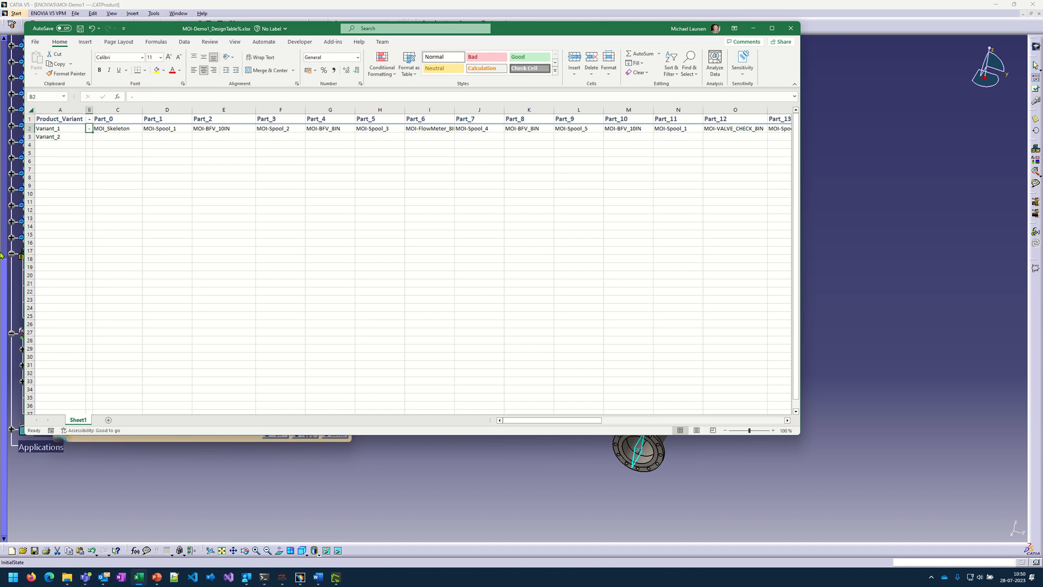
{"action": "key", "text": "Right"}
{"action": "key", "text": "ctrl+c"}
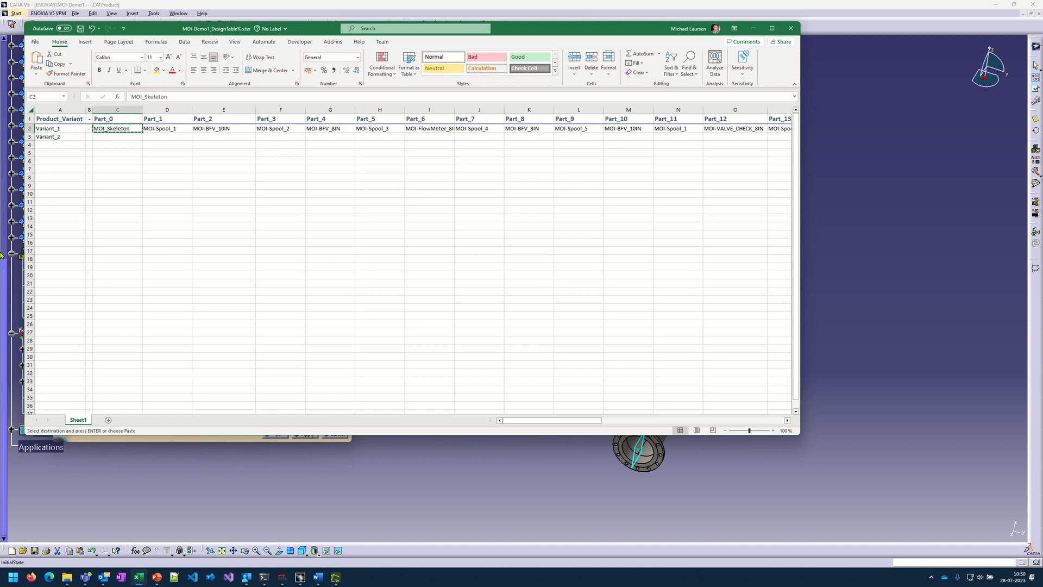
{"action": "key", "text": "Down"}
{"action": "key", "text": "ctrl+v"}
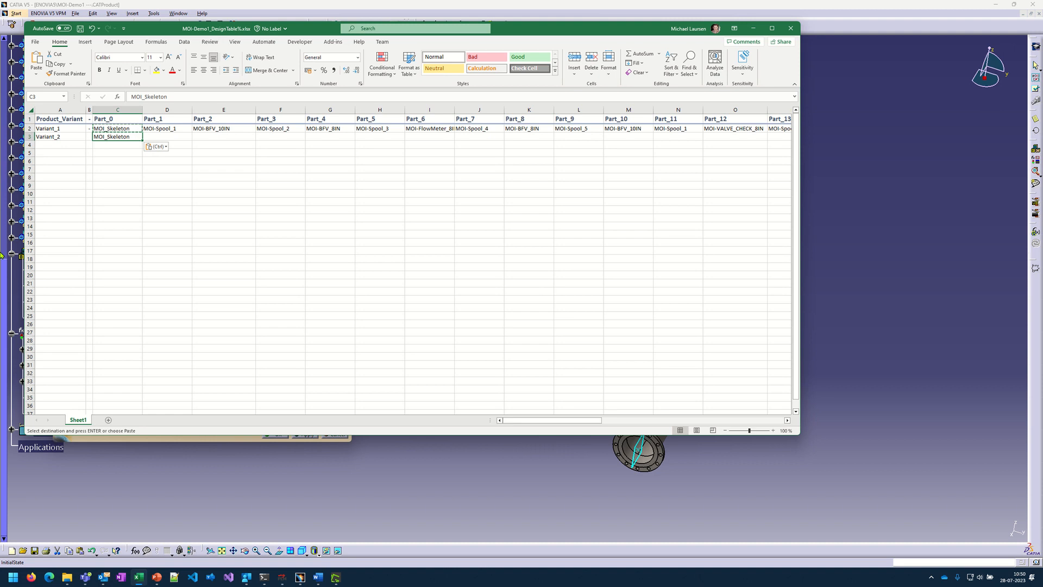
Step: Copy MOI-Spool_8 and MOI-VALVE_CHECK_6IN from Variant_1's Part_17 and Part_18 into Variant_2's Part_1 and Part_2 cells
{"action": "key", "text": "Right"}
{"action": "key", "text": "Right"}
{"action": "key", "text": "Right"}
{"action": "key", "text": "Right"}
{"action": "key", "text": "Right"}
{"action": "key", "text": "Right"}
{"action": "key", "text": "Right"}
{"action": "key", "text": "Right"}
{"action": "key", "text": "Right"}
{"action": "key", "text": "Right"}
{"action": "key", "text": "Right"}
{"action": "key", "text": "Right"}
{"action": "key", "text": "Right"}
{"action": "key", "text": "Right"}
{"action": "key", "text": "Right"}
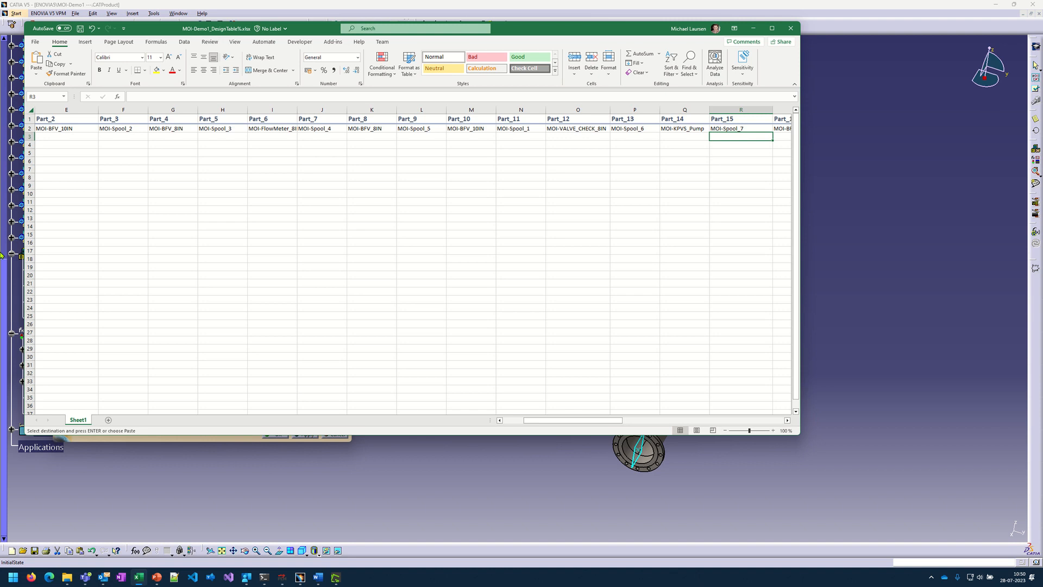
{"action": "key", "text": "Right"}
{"action": "key", "text": "Right"}
{"action": "key", "text": "Right"}
{"action": "key", "text": "Left"}
{"action": "key", "text": "Left"}
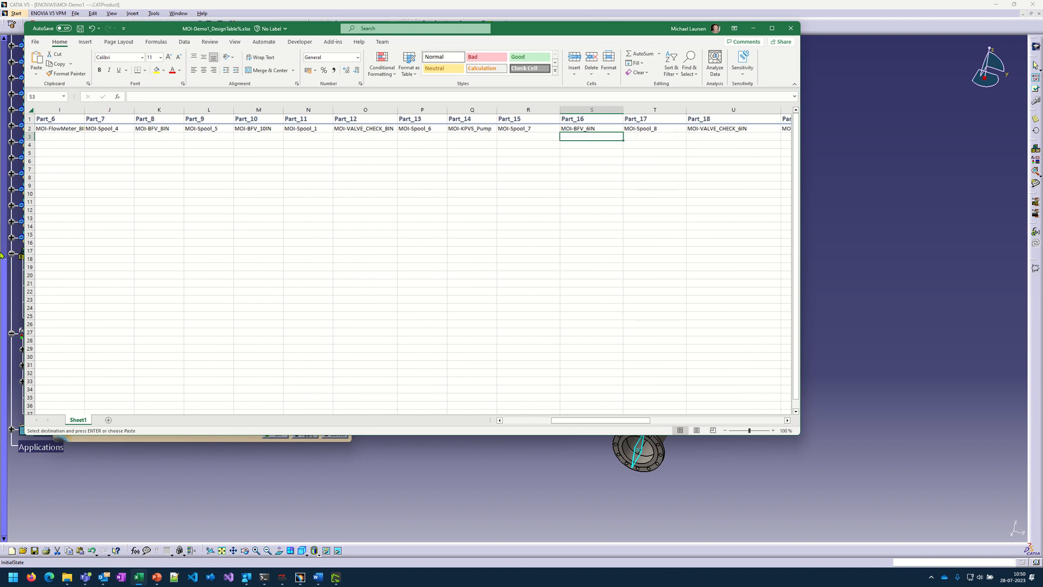
{"action": "key", "text": "Right"}
{"action": "key", "text": "Up"}
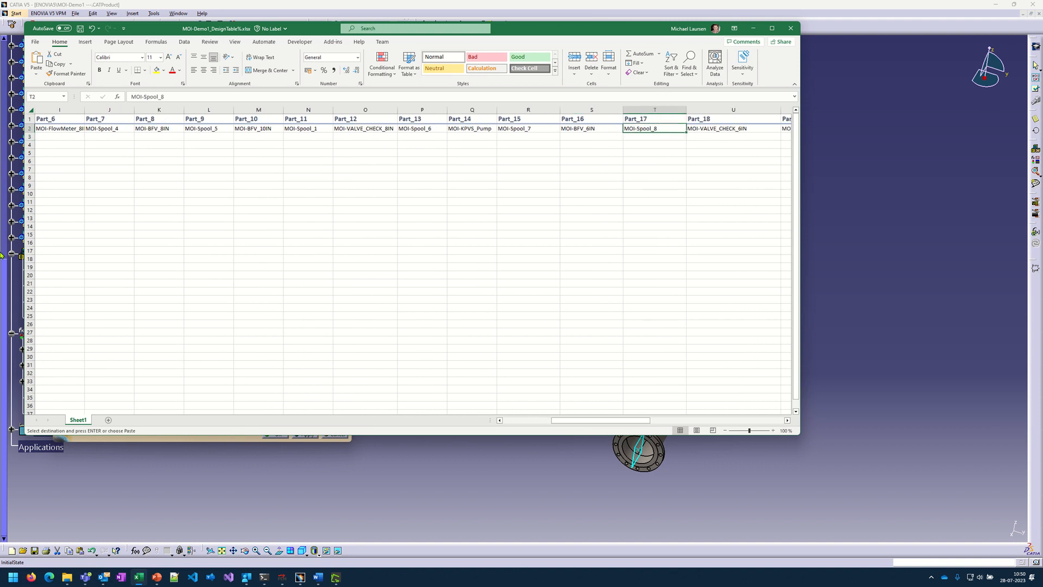
{"action": "key", "text": "shift+Right"}
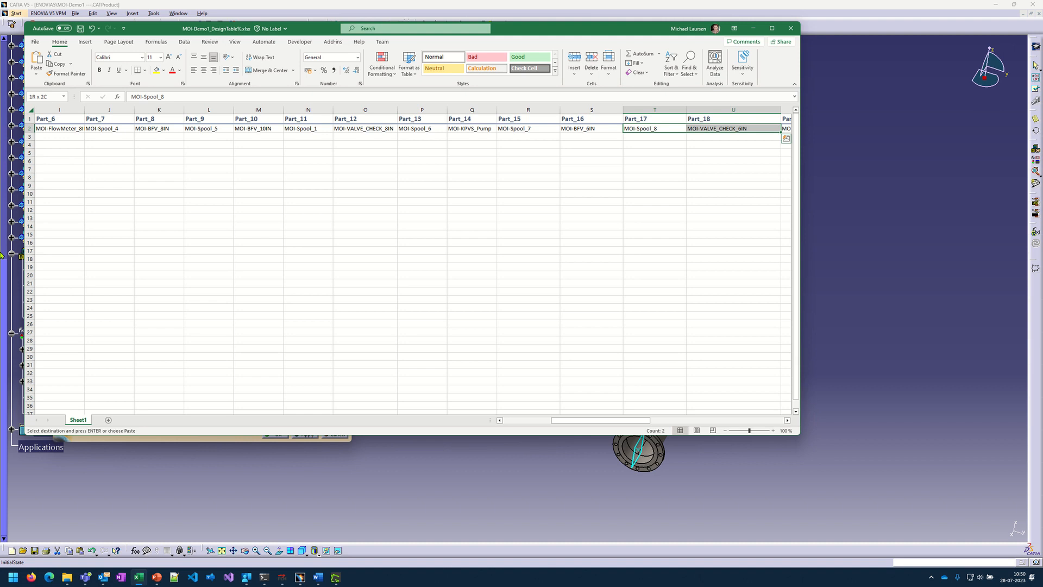
{"action": "key", "text": "ctrl+c"}
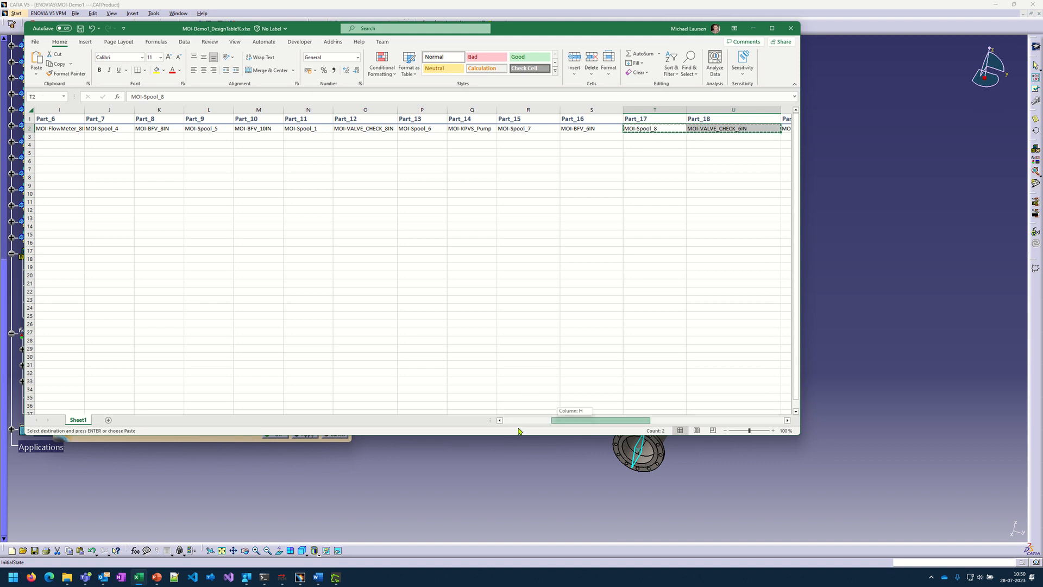
{"action": "left_click_drag", "start_coordinate": [600, 420], "coordinate": [552, 420]}
{"action": "left_click", "coordinate": [175, 136]}
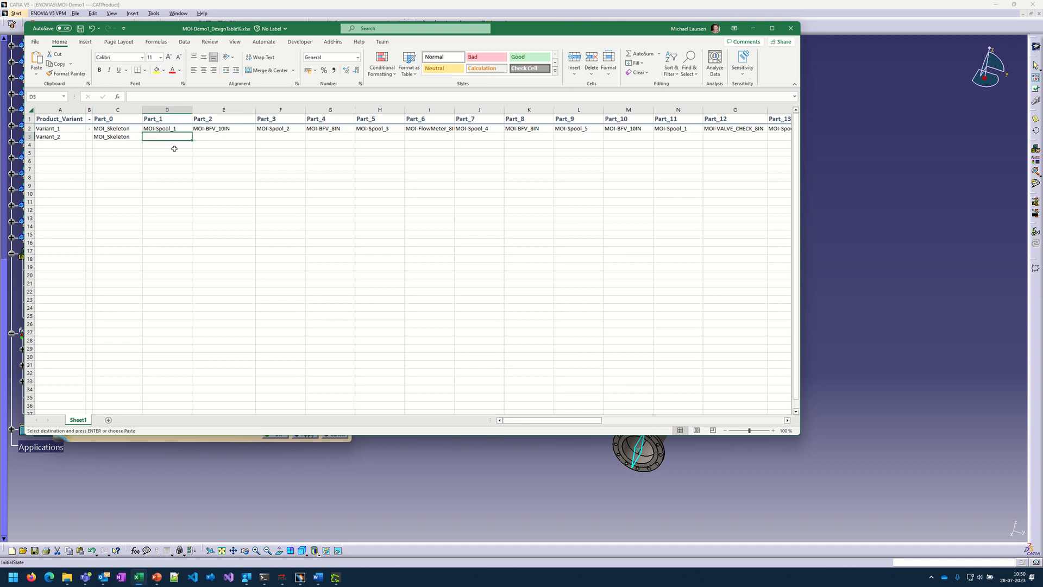
{"action": "key", "text": "ctrl+v"}
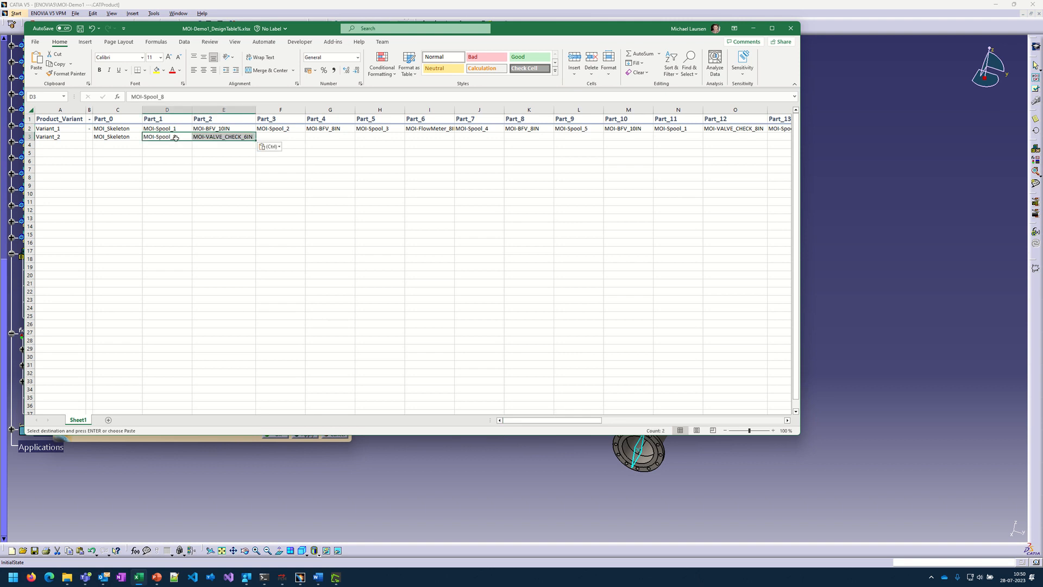
Step: Copy MOI-Spool_8 from Variant_2's Part_1 cell into its Part_3 cell
{"action": "left_click", "coordinate": [158, 236]}
{"action": "left_click", "coordinate": [157, 139]}
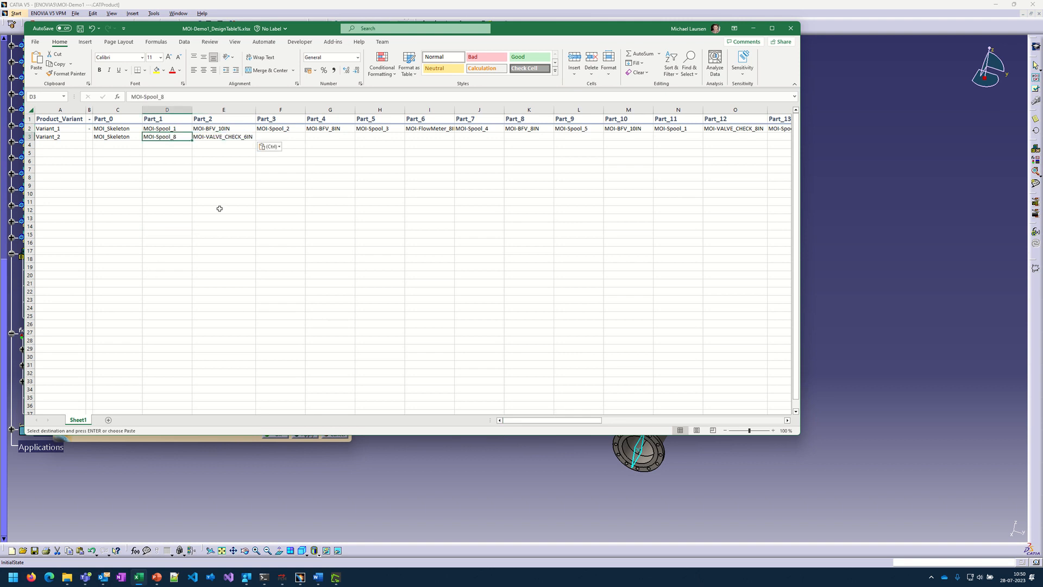
{"action": "key", "text": "ctrl+c"}
{"action": "left_click", "coordinate": [274, 136]}
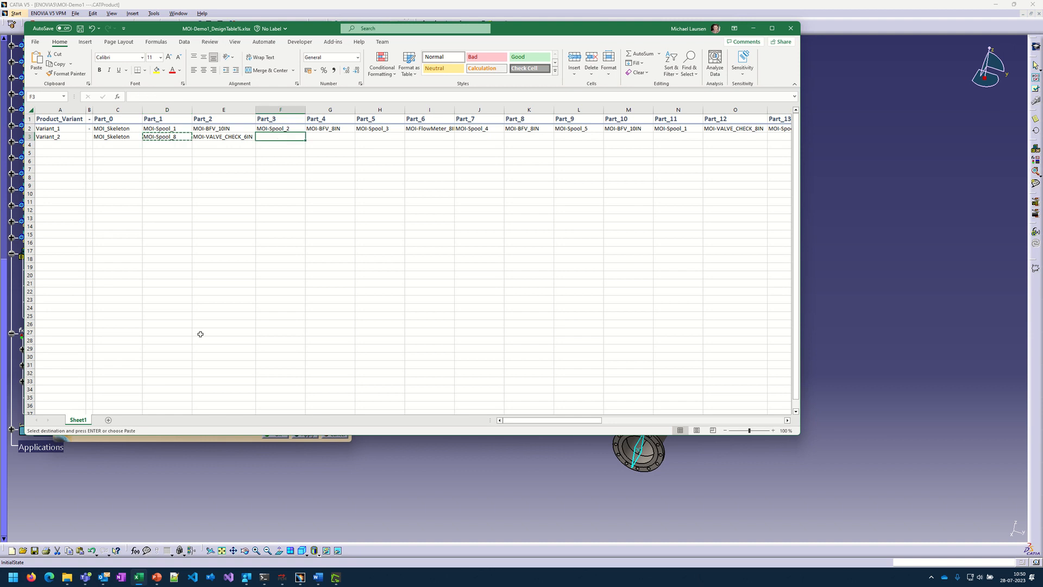
{"action": "key", "text": "ctrl+v"}
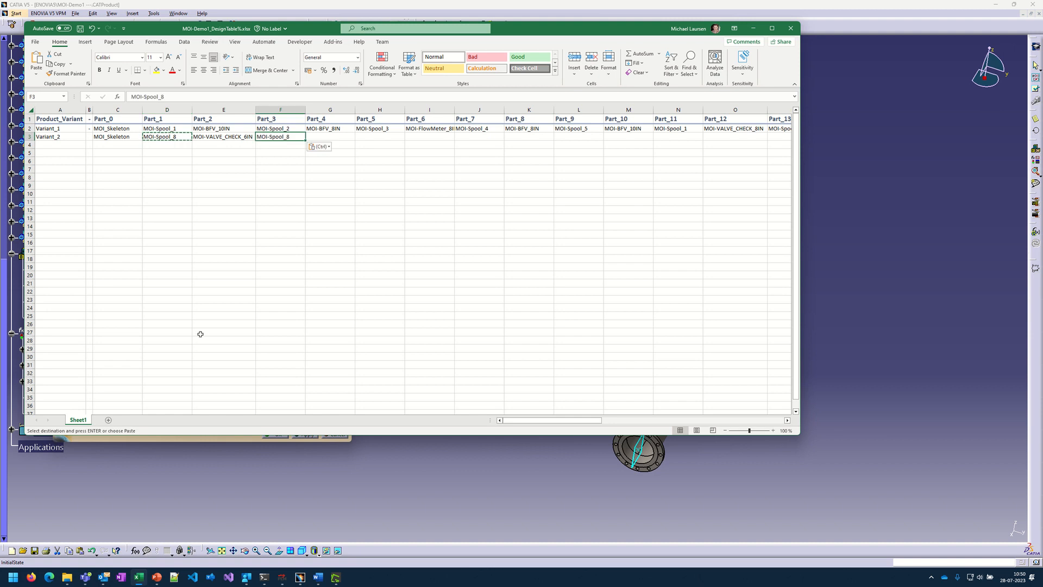
Step: Save the variant workbook, then dismiss the synchronization report and accept the DesignTable dialog in CATIA
{"action": "left_click", "coordinate": [81, 29]}
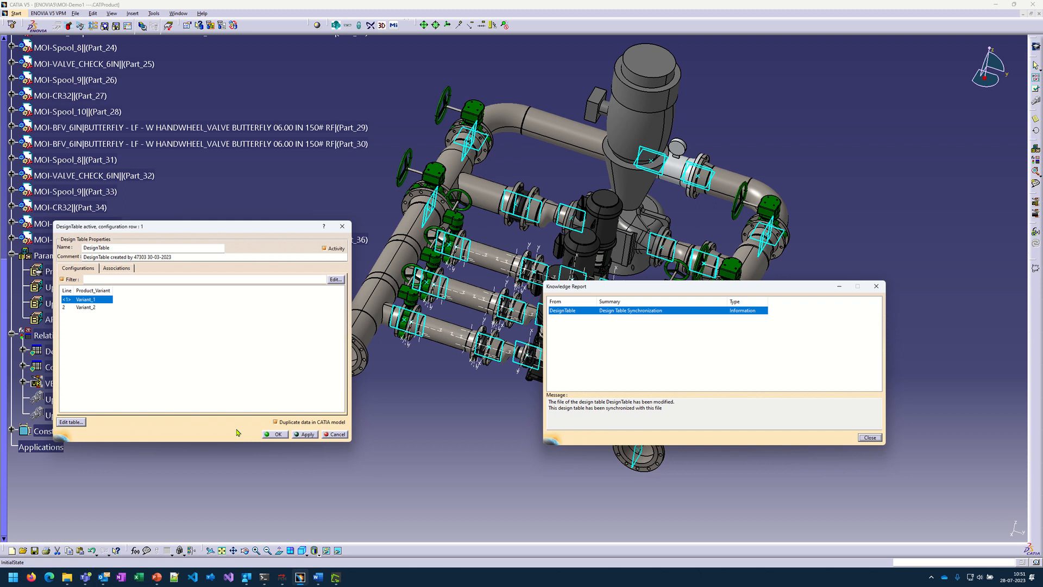
{"action": "left_click", "coordinate": [869, 437]}
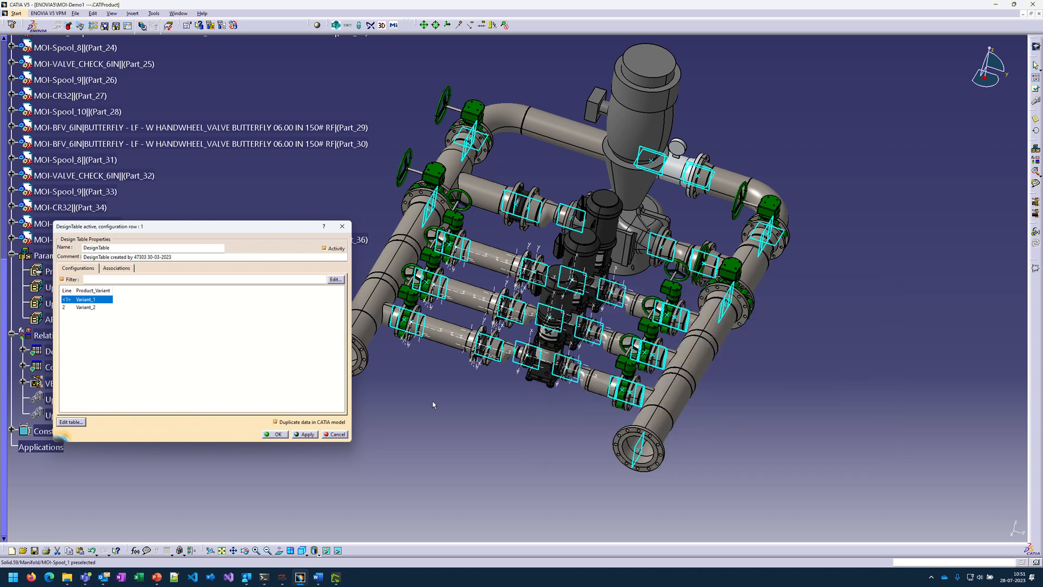
{"action": "left_click", "coordinate": [276, 433]}
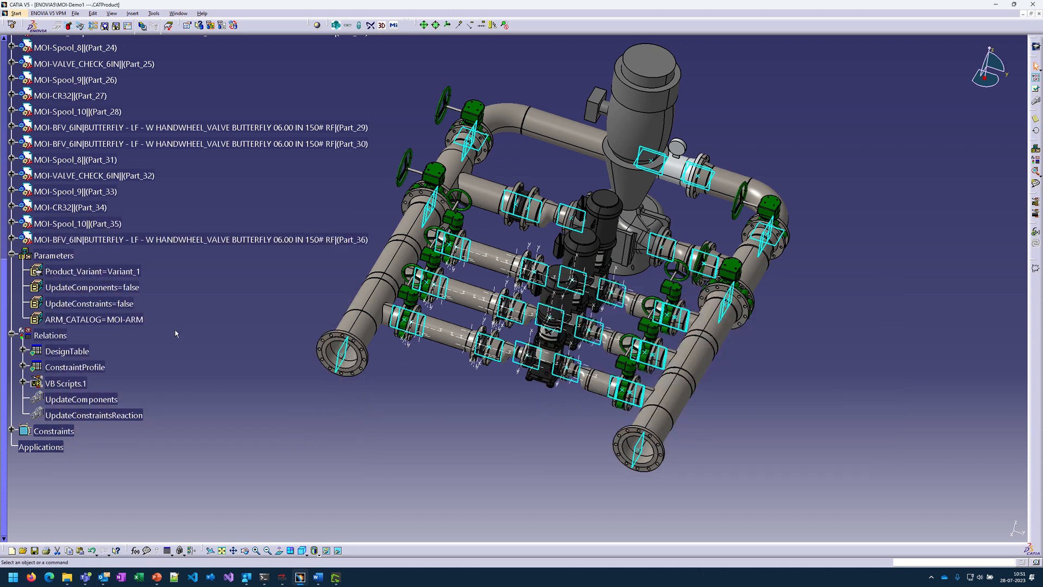
Step: Set the Product_Variant parameter to Variant_2 from its design table configurations
{"action": "double_click", "coordinate": [131, 272]}
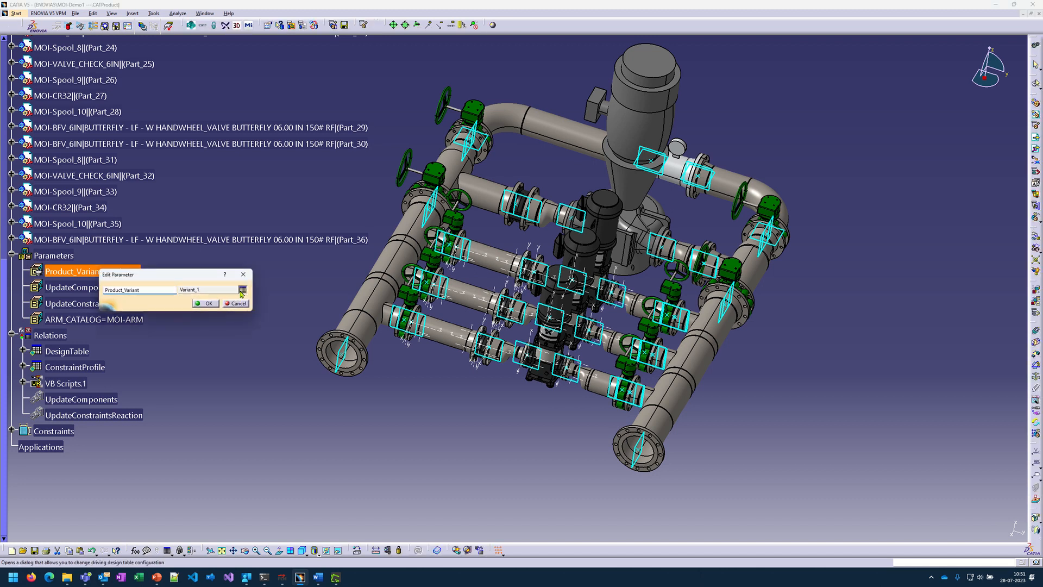
{"action": "left_click", "coordinate": [206, 303]}
{"action": "left_click", "coordinate": [793, 430]}
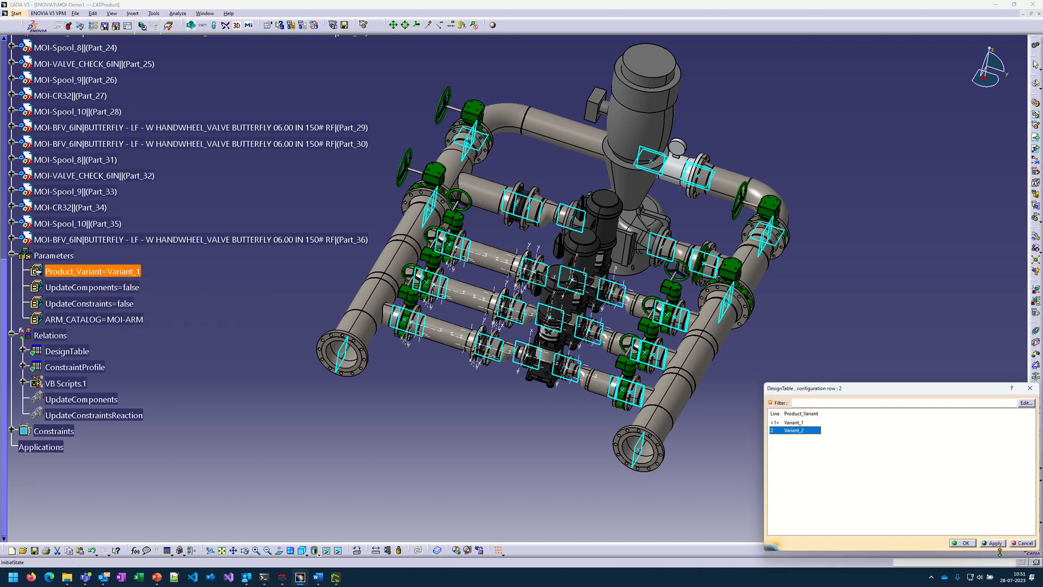
{"action": "left_click", "coordinate": [963, 542]}
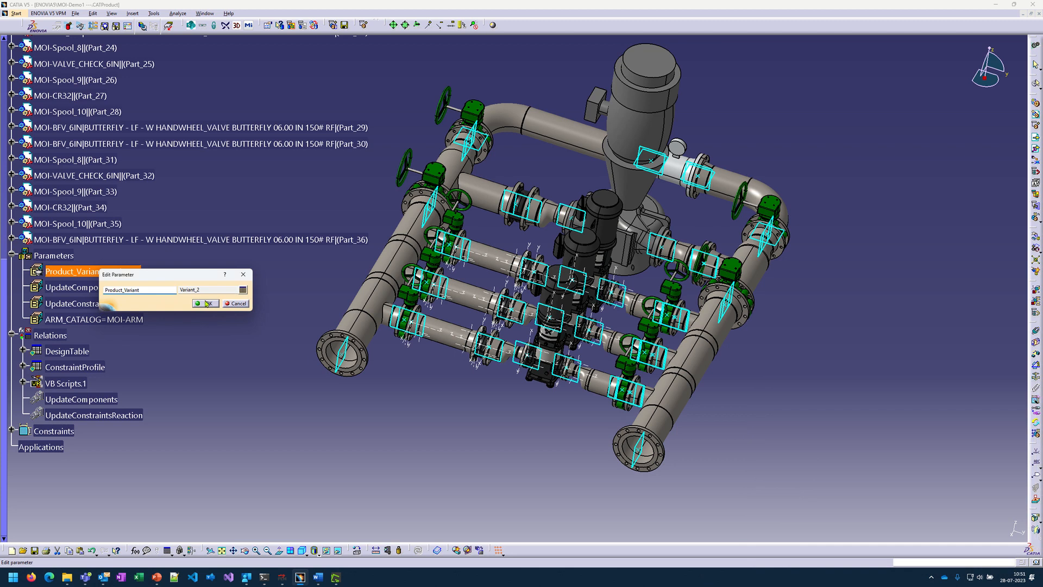
{"action": "left_click", "coordinate": [207, 303]}
Step: Toggle the UpdateComponents parameter to rebuild the MOI-Demo1 components for the selected variant, and review the model and part list
{"action": "double_click", "coordinate": [128, 287]}
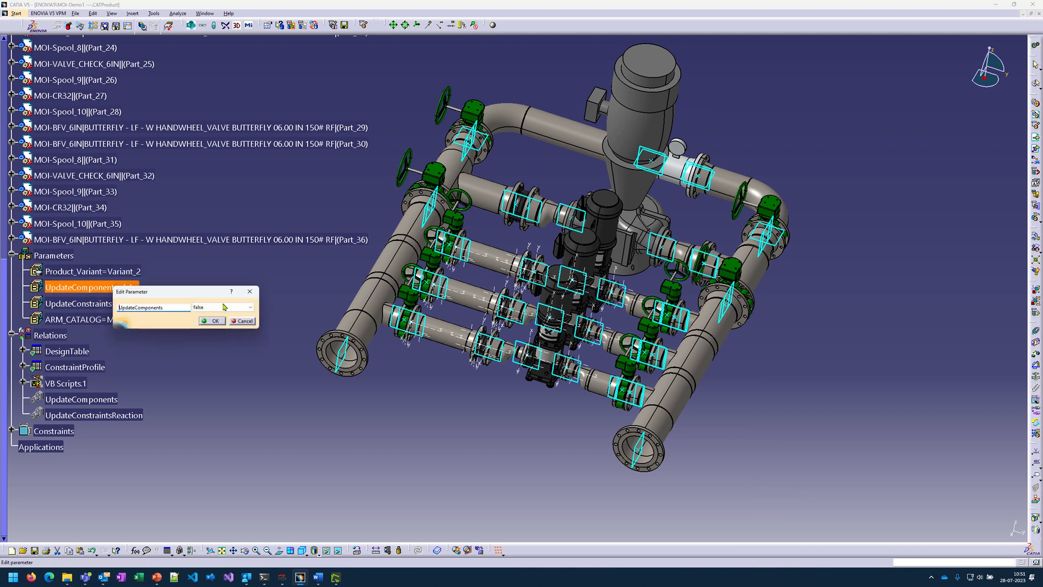
{"action": "left_click", "coordinate": [224, 307]}
{"action": "left_click", "coordinate": [209, 320]}
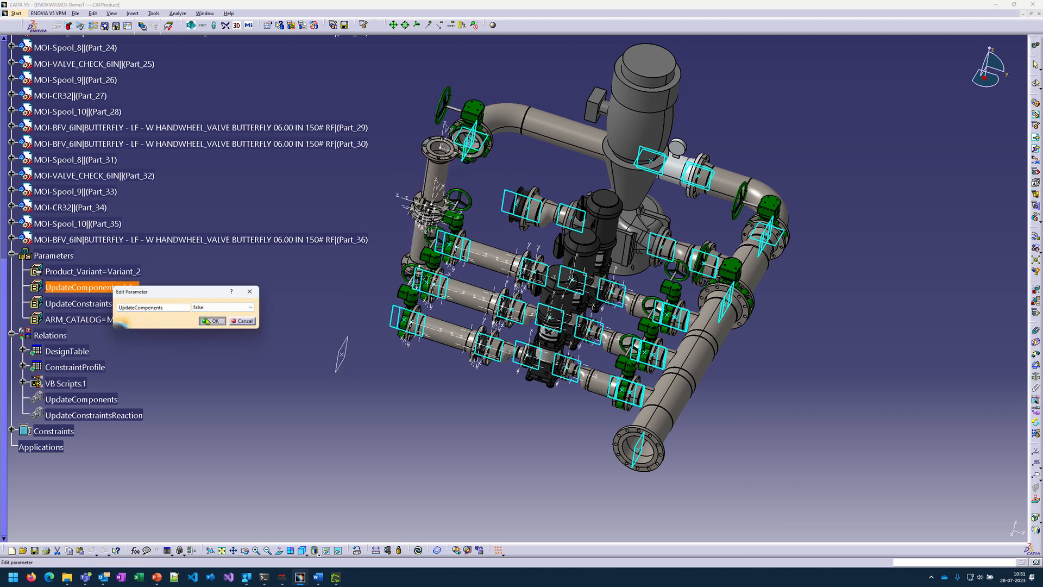
{"action": "middle_click_drag", "start_coordinate": [341, 340], "coordinate": [371, 387]}
{"action": "middle_click_drag", "start_coordinate": [174, 285], "coordinate": [348, 374]}
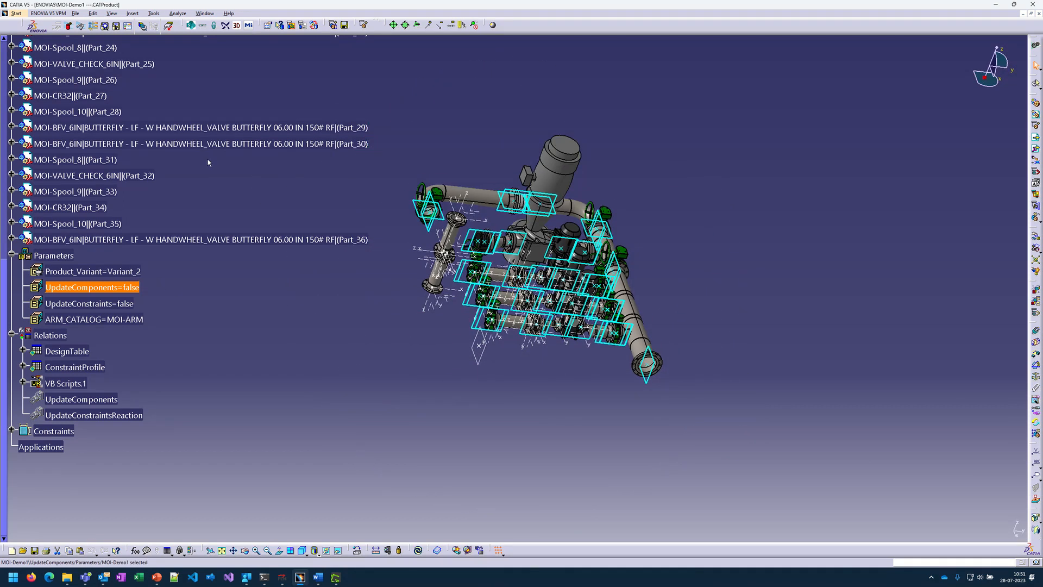
{"action": "scroll", "coordinate": [208, 162], "scroll_direction": "up", "scroll_amount": 6}
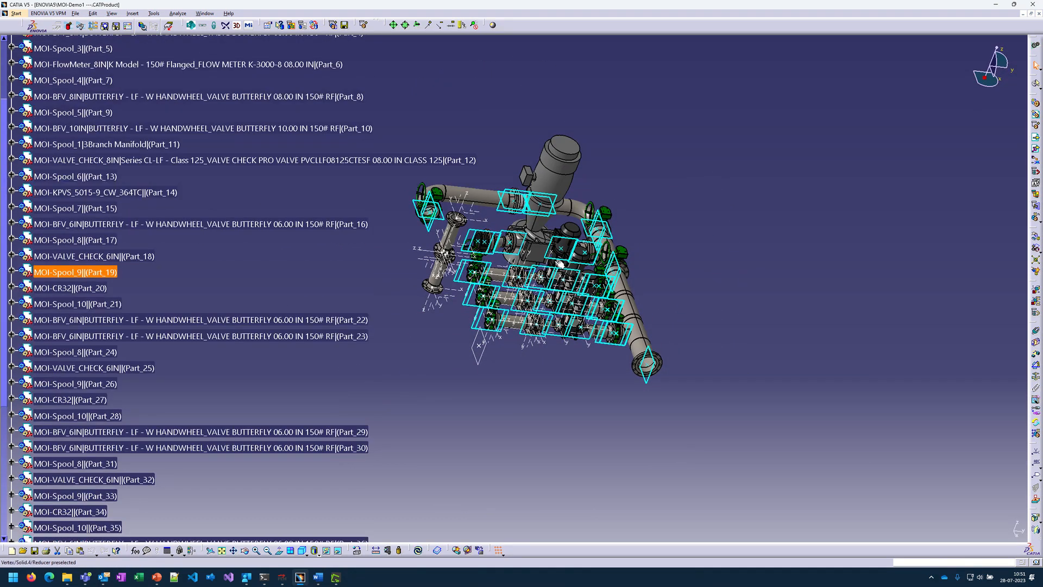
Step: Delete all existing components, Part_0 through Part_36, from the MOI-Demo1 assembly
{"action": "scroll", "coordinate": [82, 135], "scroll_direction": "up", "scroll_amount": 3}
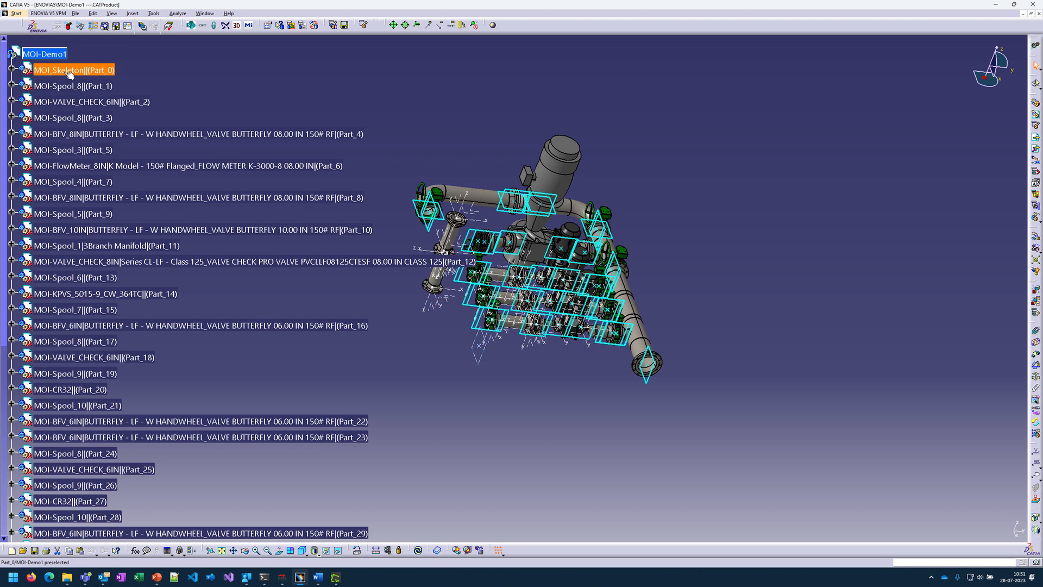
{"action": "scroll", "coordinate": [70, 74], "scroll_direction": "down", "scroll_amount": 6}
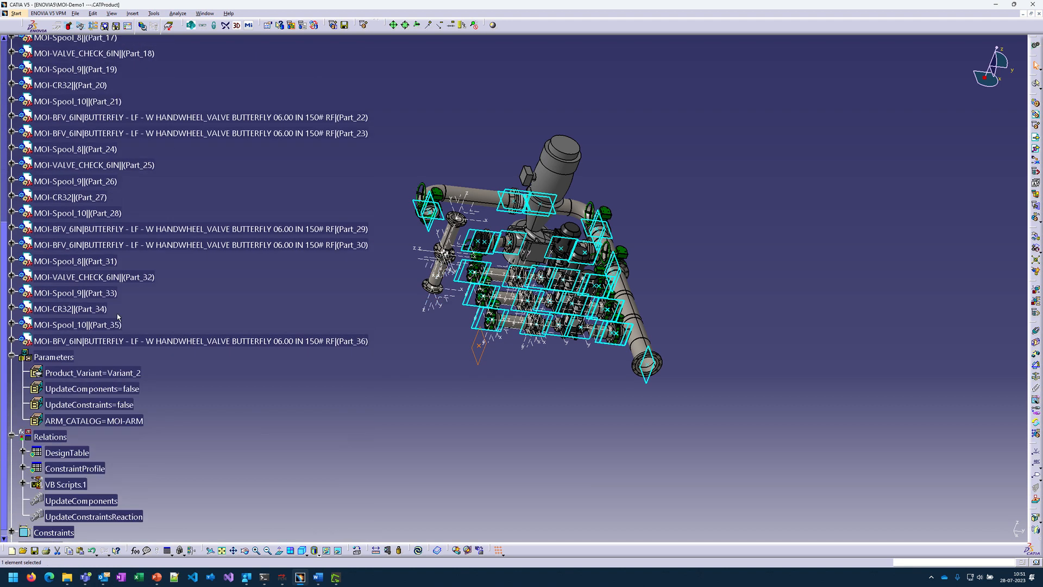
{"action": "left_click", "coordinate": [103, 342], "text": "shift"}
{"action": "key", "text": "Delete"}
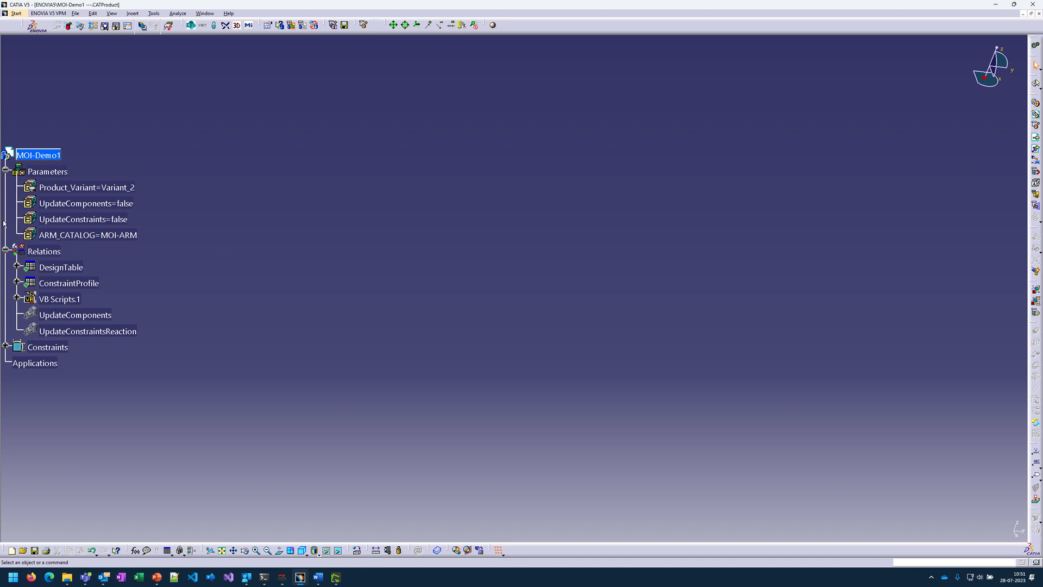
Step: Set the UpdateComponents parameter to true to rebuild the Variant_2 components, accept the dialog, and inspect the loaded parts
{"action": "left_click_drag", "start_coordinate": [6, 224], "coordinate": [41, 231]}
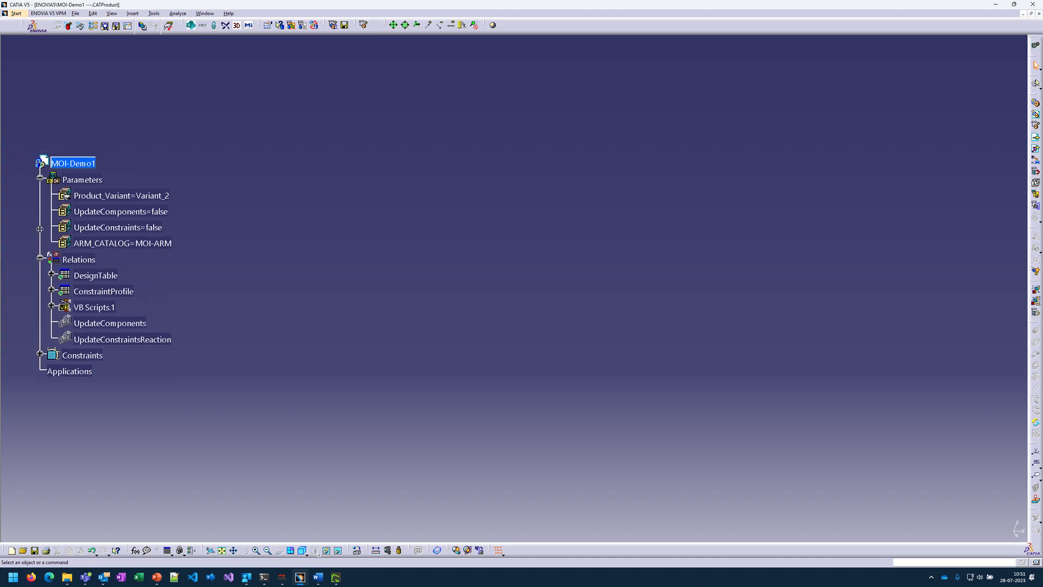
{"action": "double_click", "coordinate": [156, 212]}
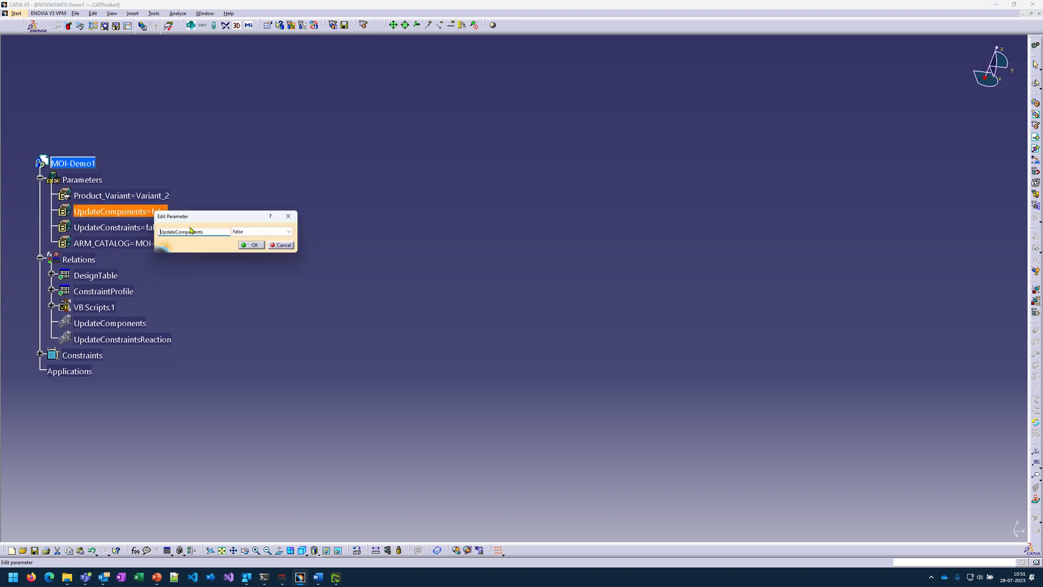
{"action": "left_click", "coordinate": [244, 231]}
{"action": "left_click", "coordinate": [244, 240]}
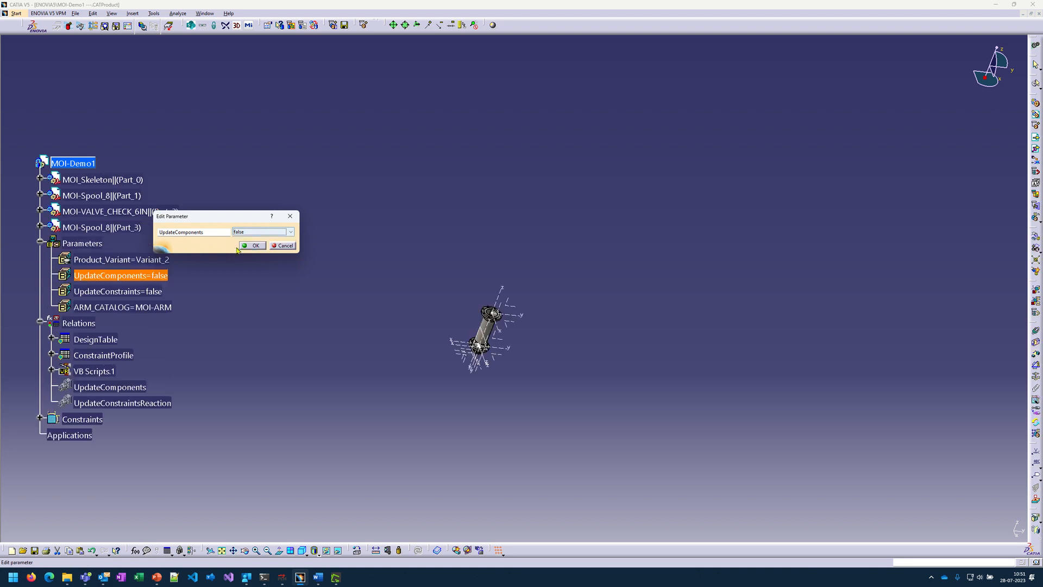
{"action": "left_click", "coordinate": [254, 248]}
{"action": "middle_click_drag", "start_coordinate": [521, 346], "coordinate": [424, 350]}
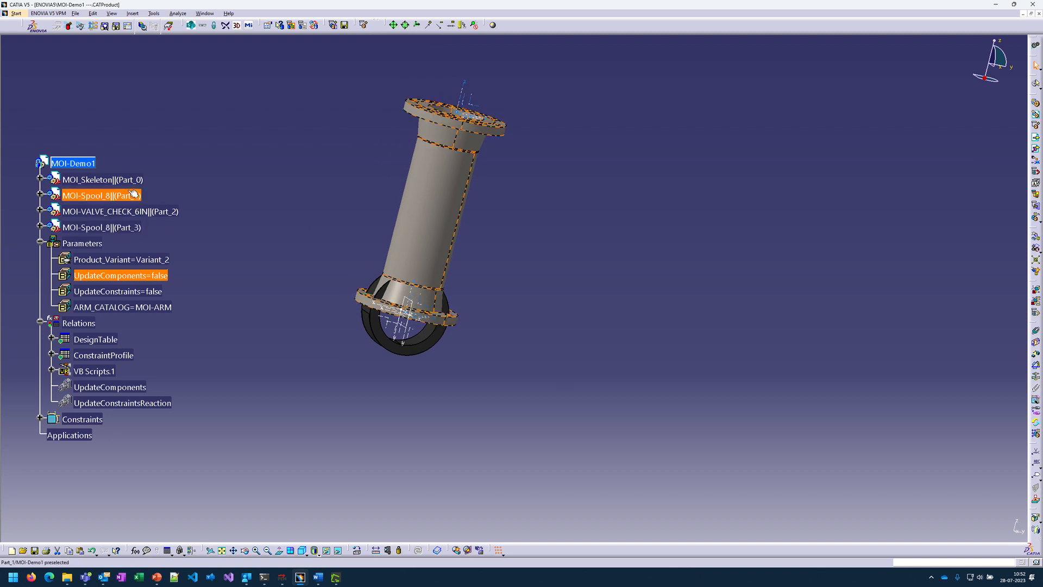
{"action": "scroll", "coordinate": [233, 317], "scroll_direction": "down", "scroll_amount": 3}
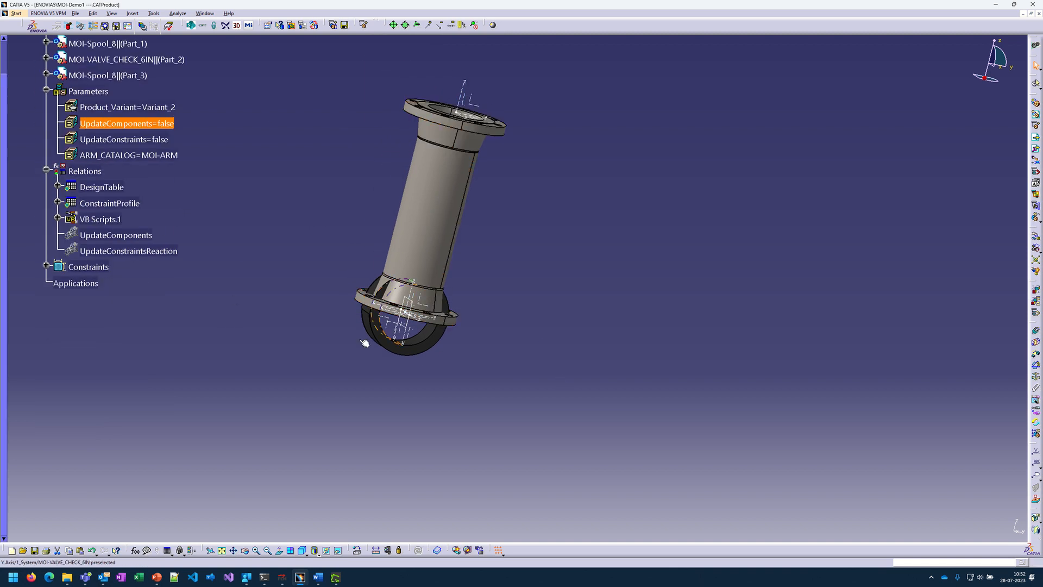
{"action": "scroll", "coordinate": [365, 344], "scroll_direction": "up", "scroll_amount": 2}
{"action": "middle_click_drag", "start_coordinate": [366, 361], "coordinate": [459, 353]}
Step: Open the ConstraintProfile design table's workbook in Excel and insert a blank row above the Part_3 to Part_4 connection in row 6
{"action": "left_click", "coordinate": [105, 305]}
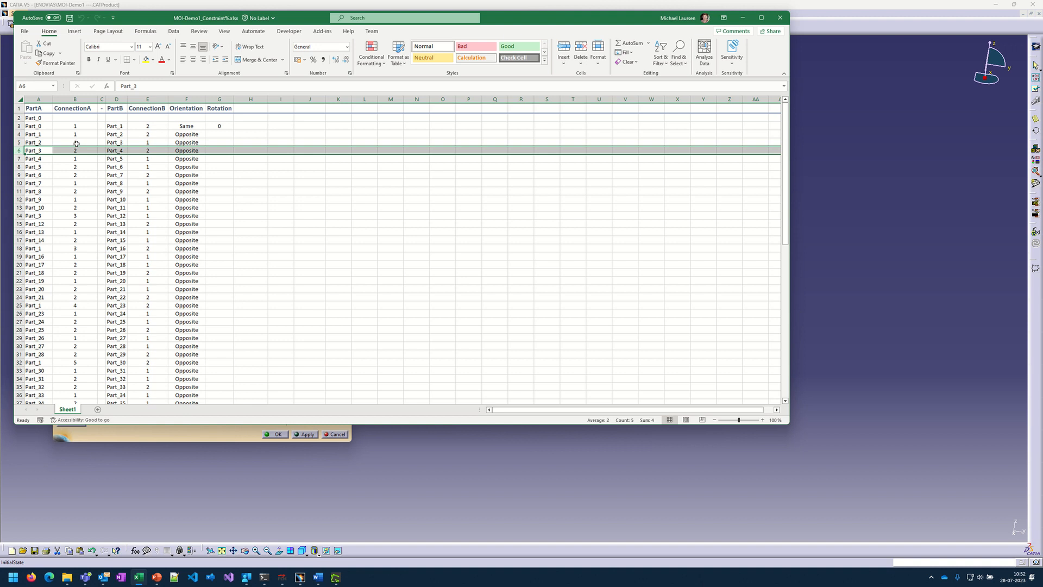
{"action": "left_click_drag", "start_coordinate": [309, 19], "coordinate": [604, 126]}
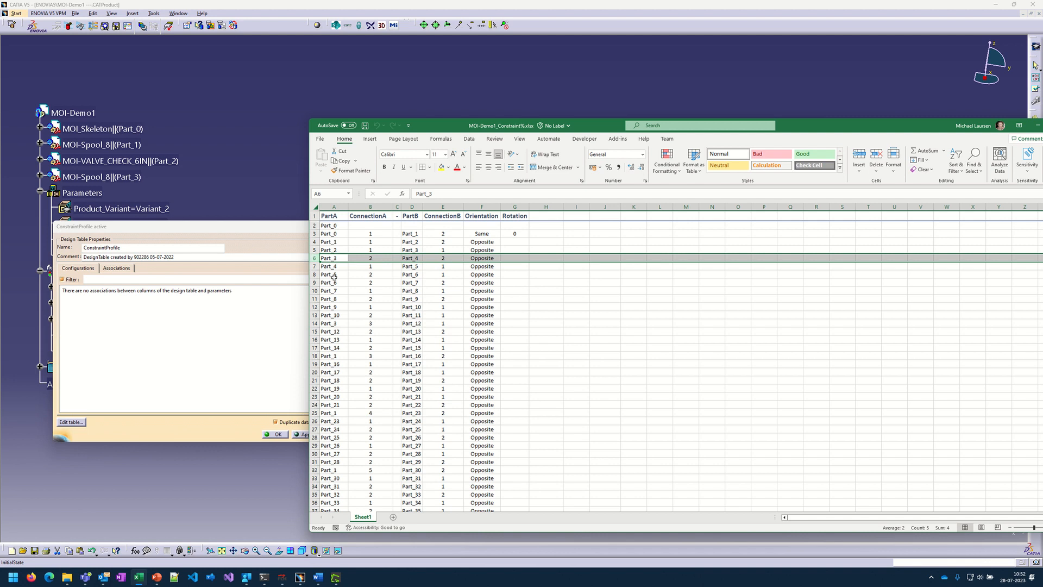
{"action": "key", "text": "ctrl+plus"}
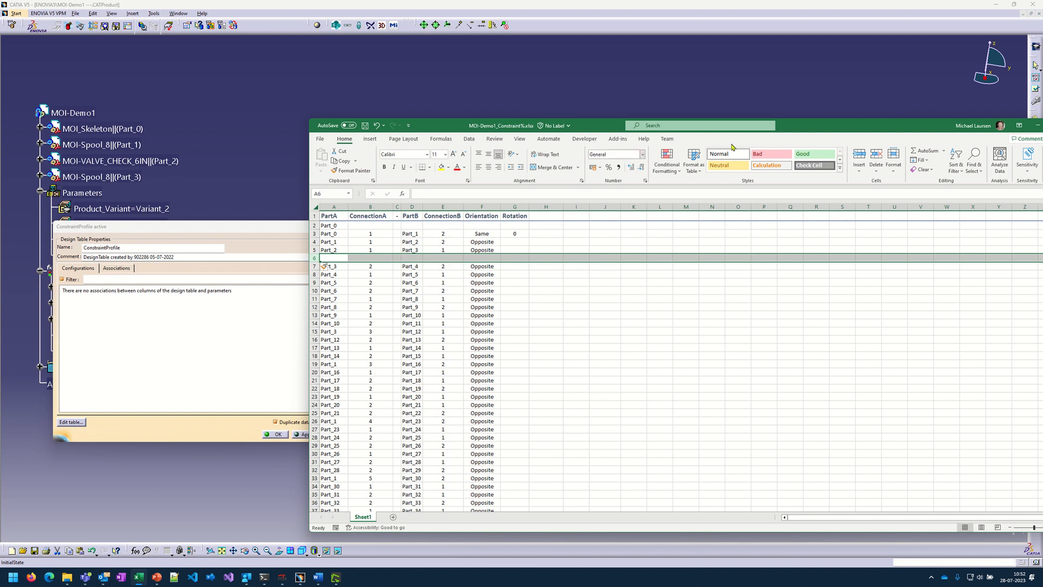
{"action": "left_click_drag", "start_coordinate": [783, 128], "coordinate": [733, 112]}
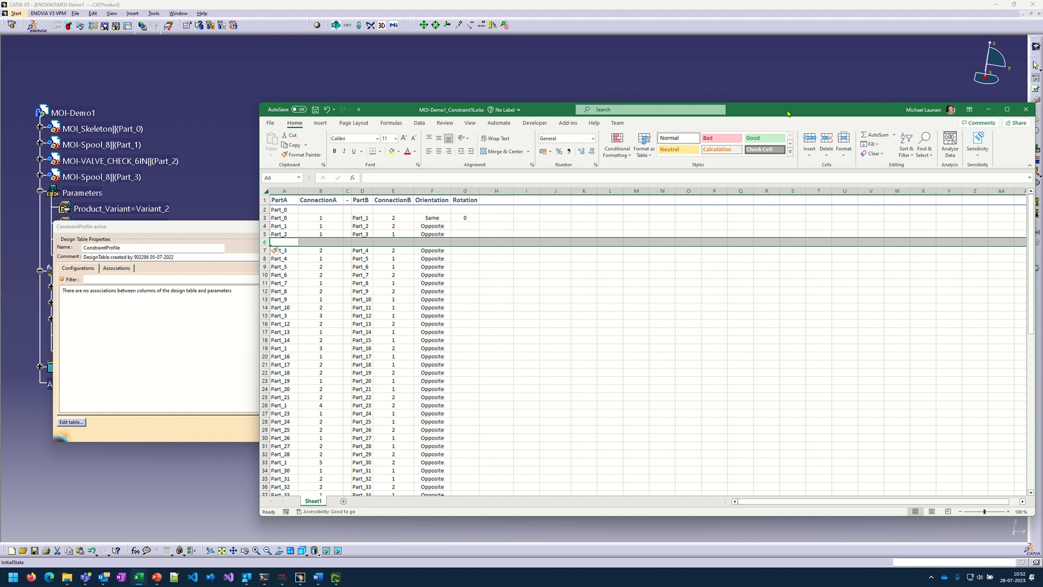
{"action": "left_click_drag", "start_coordinate": [787, 111], "coordinate": [741, 101]}
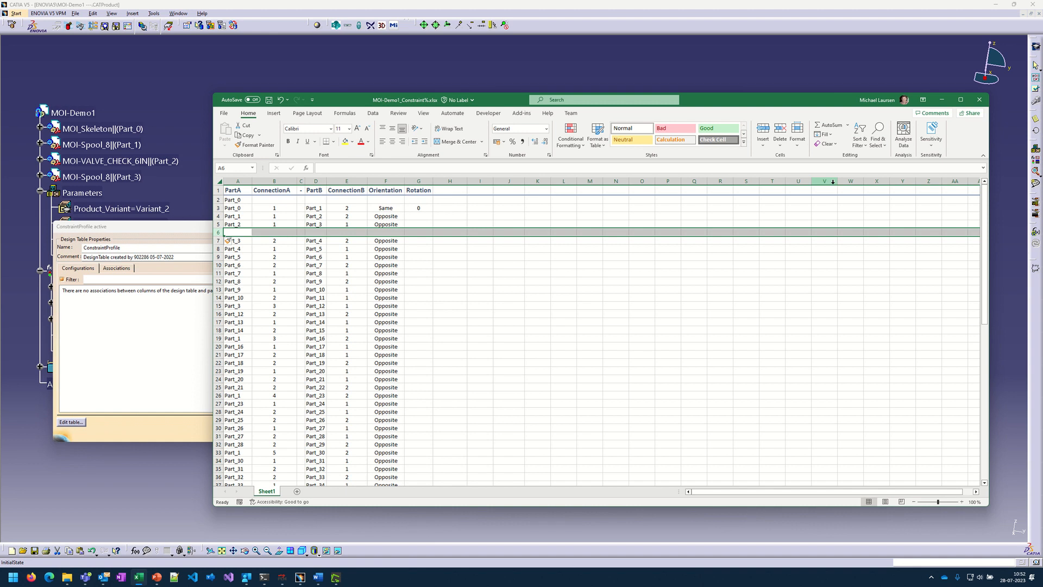
Step: Enter a Rotation of 90 for both the Part_1 to Part_2 and the Part_2 to Part_3 connections, in cells G4 and G5
{"action": "left_click", "coordinate": [422, 219]}
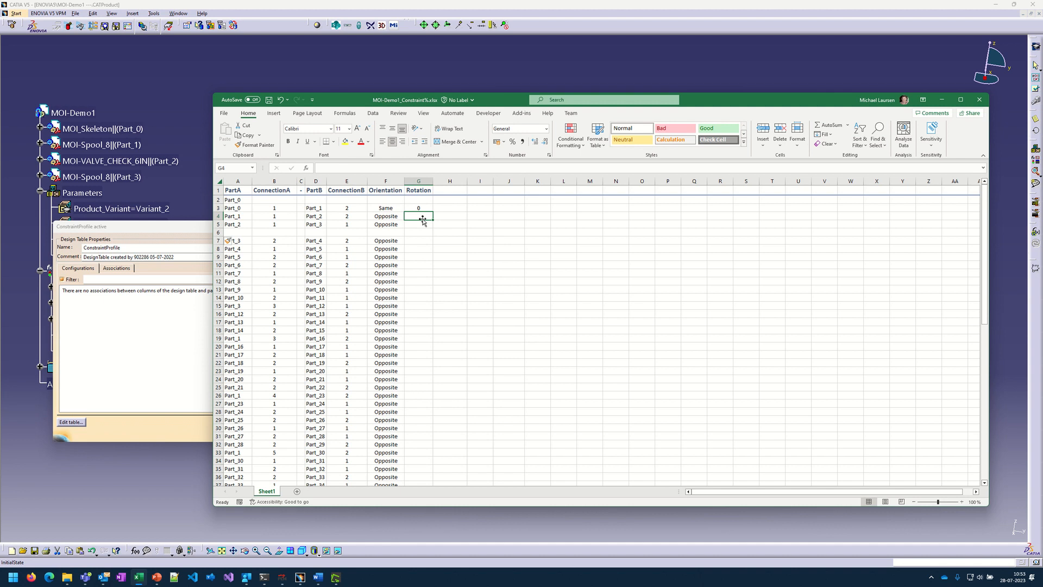
{"action": "type", "text": "90"}
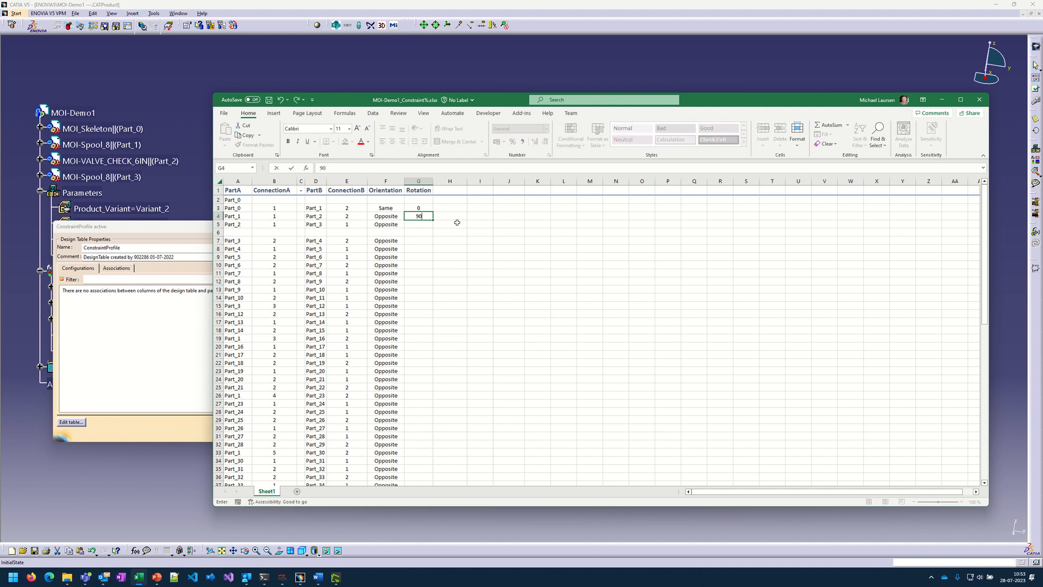
{"action": "key", "text": "Return"}
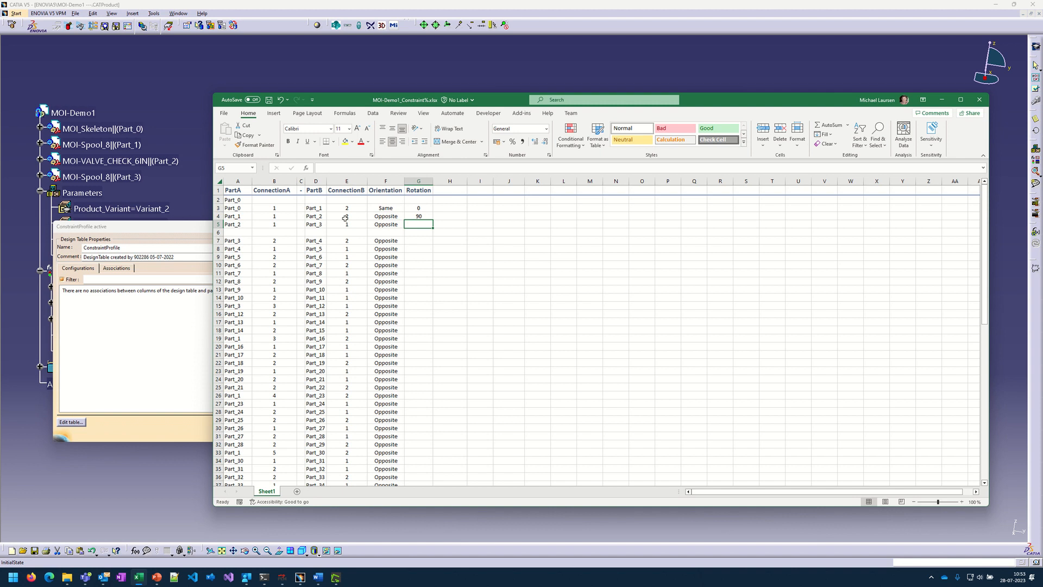
{"action": "left_click", "coordinate": [316, 217]}
{"action": "left_click", "coordinate": [235, 216]}
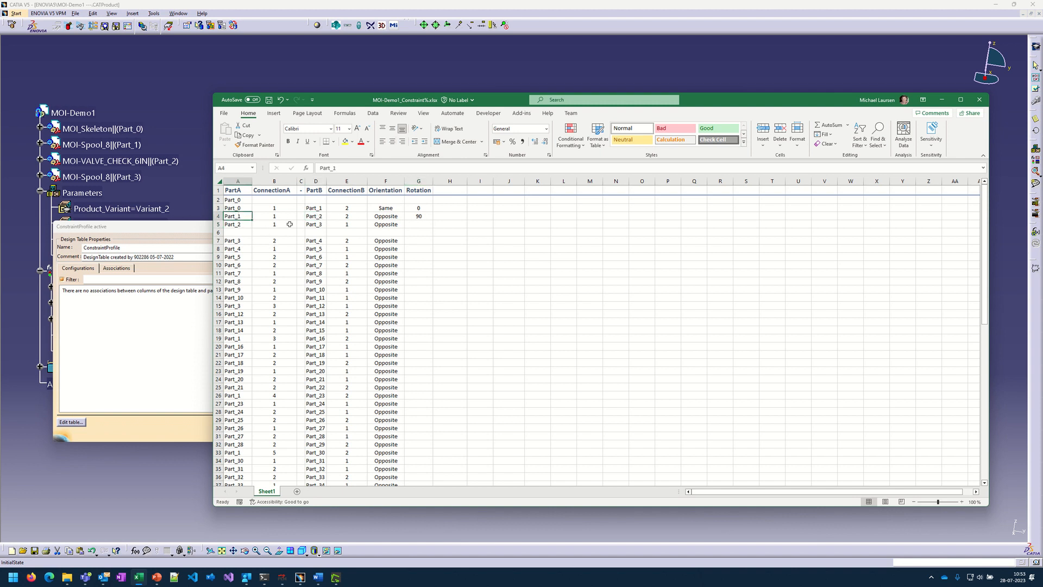
{"action": "left_click", "coordinate": [429, 223]}
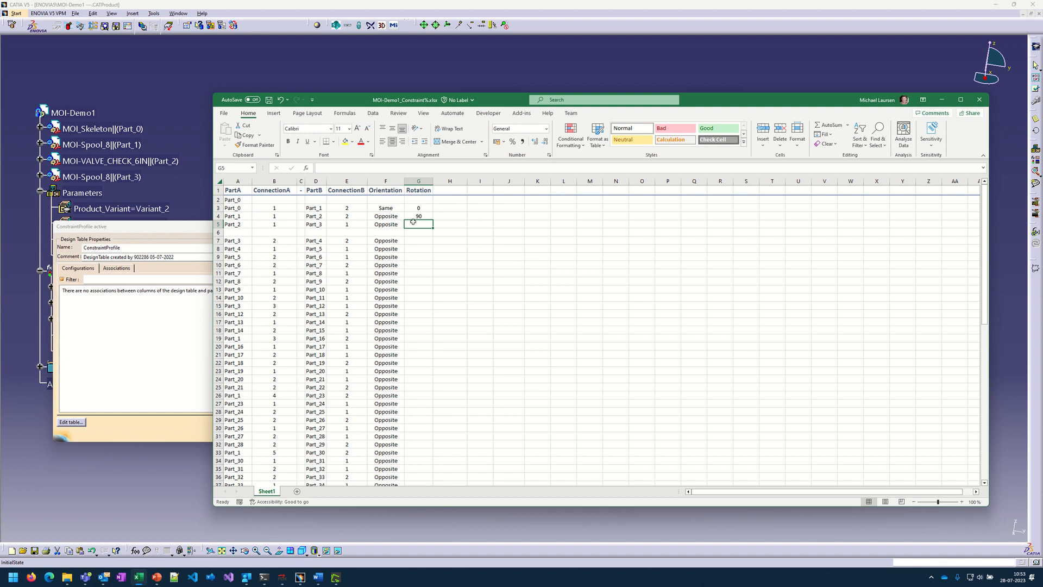
{"action": "type", "text": "90"}
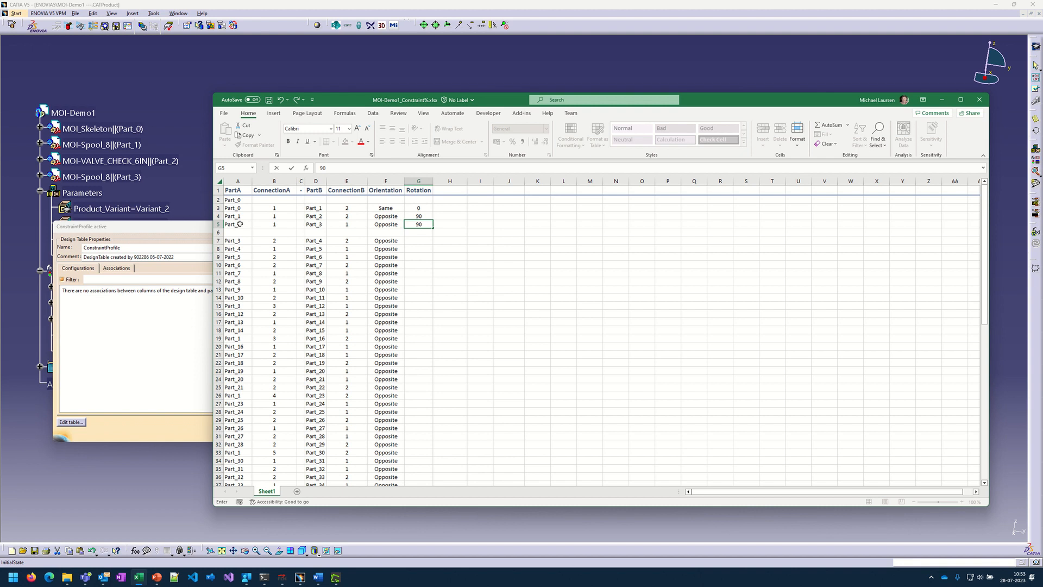
Step: Copy the Part_1 to Part_2 and Part_1 to Part_3 rotation rows (A40:G41) and insert them at row 6, shifting cells down
{"action": "scroll", "coordinate": [386, 314], "scroll_direction": "down", "scroll_amount": 6}
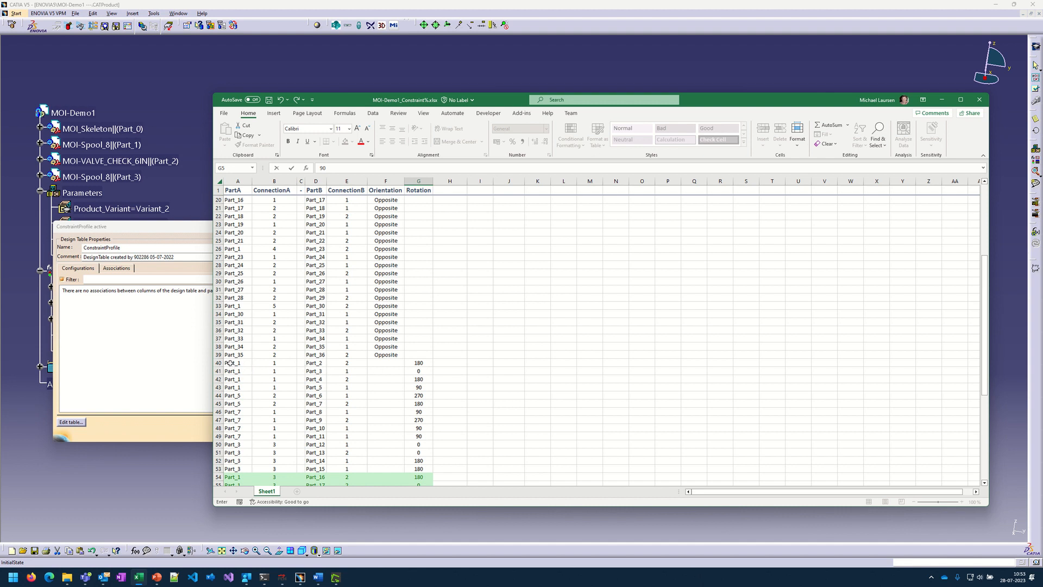
{"action": "left_click_drag", "start_coordinate": [230, 363], "coordinate": [419, 371]}
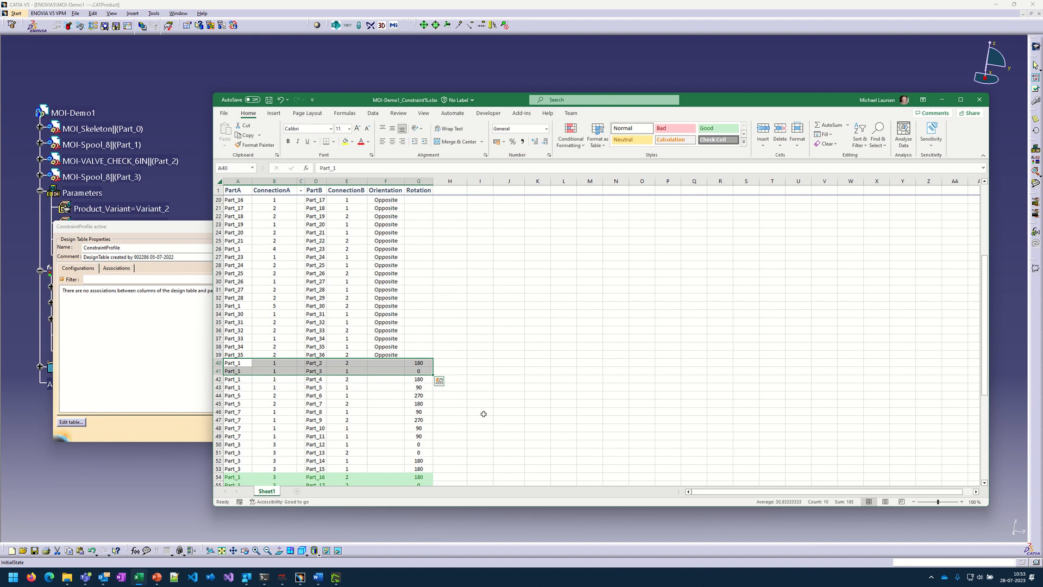
{"action": "key", "text": "ctrl+c"}
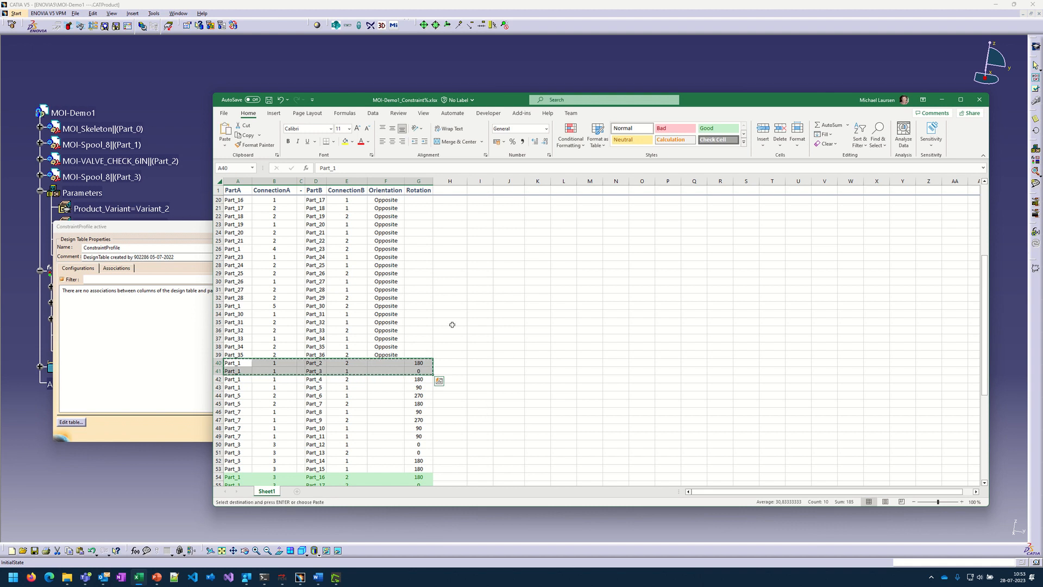
{"action": "scroll", "coordinate": [442, 320], "scroll_direction": "up", "scroll_amount": 6}
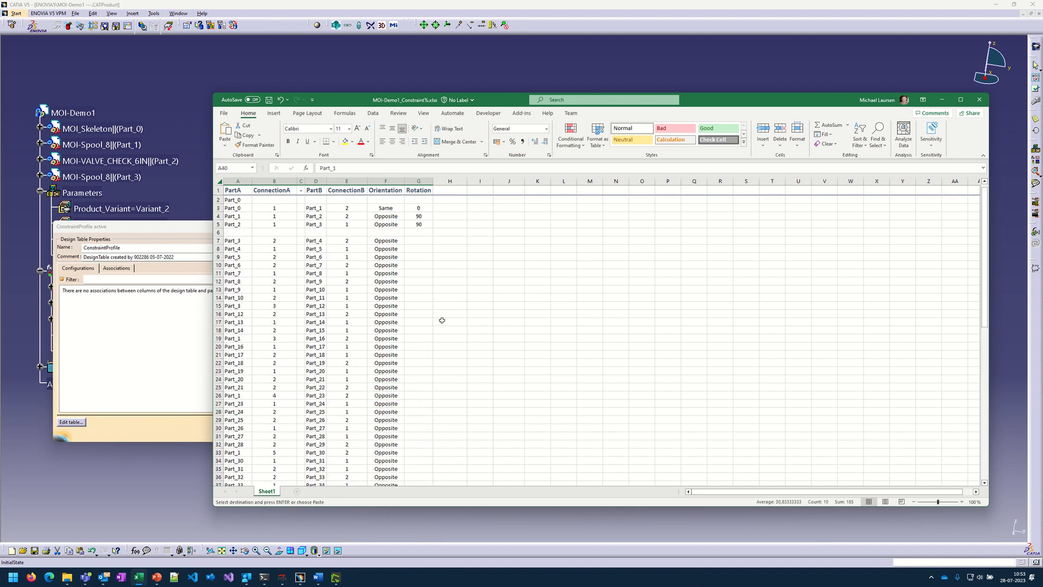
{"action": "left_click", "coordinate": [219, 232]}
{"action": "key", "text": "ctrl+plus"}
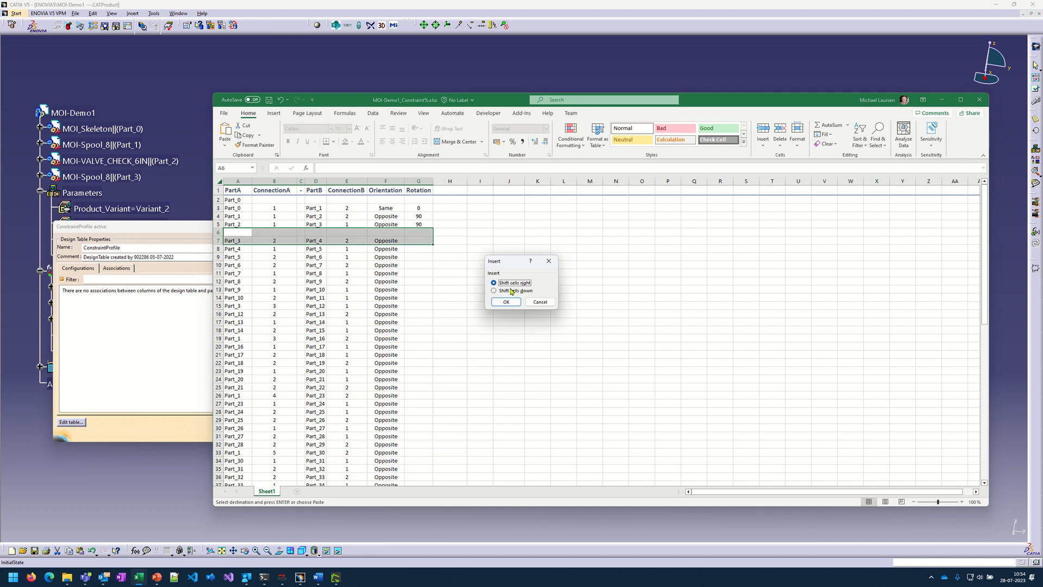
{"action": "left_click", "coordinate": [494, 290]}
{"action": "left_click", "coordinate": [506, 302]}
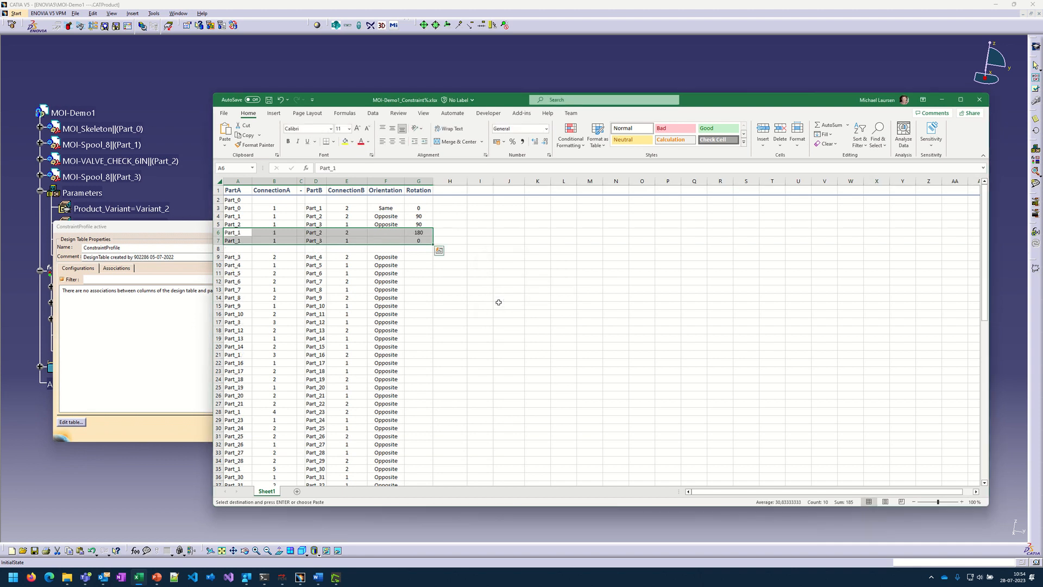
{"action": "left_click", "coordinate": [523, 330]}
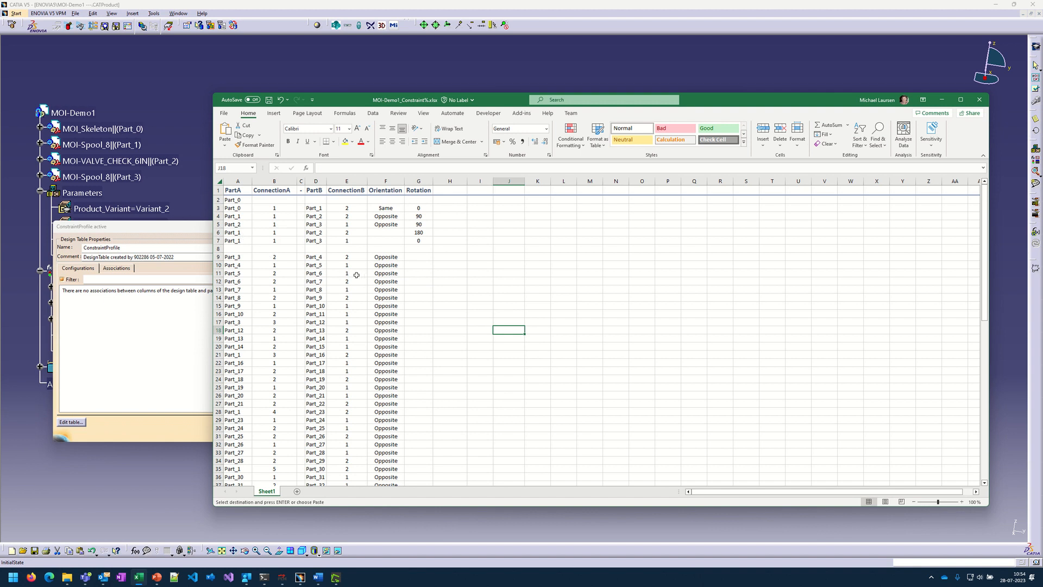
Step: Save and close the constraint workbook, then dismiss the synchronization report and accept the ConstraintProfile dialog in CATIA
{"action": "left_click", "coordinate": [269, 100]}
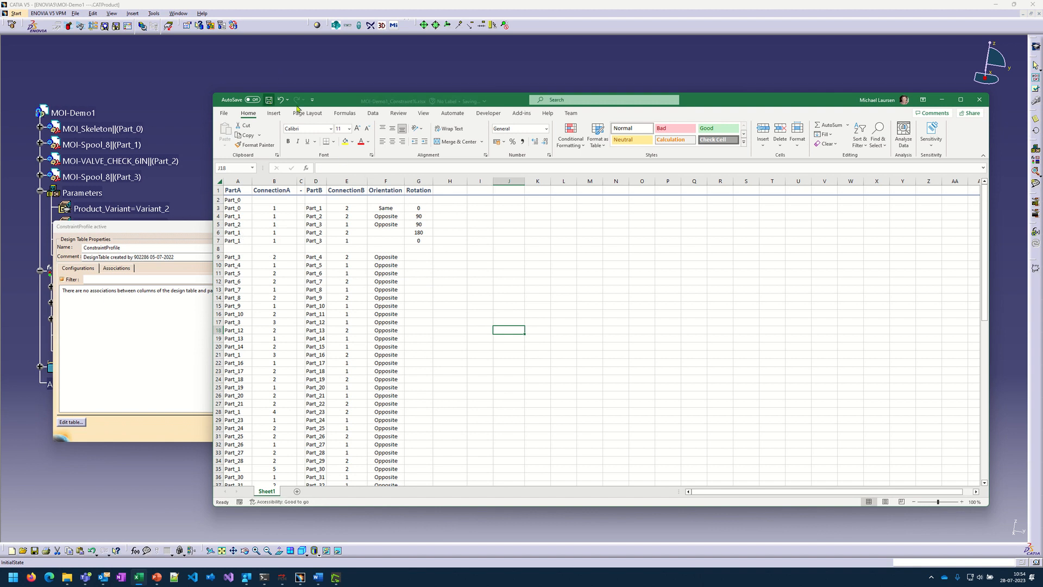
{"action": "left_click", "coordinate": [977, 100]}
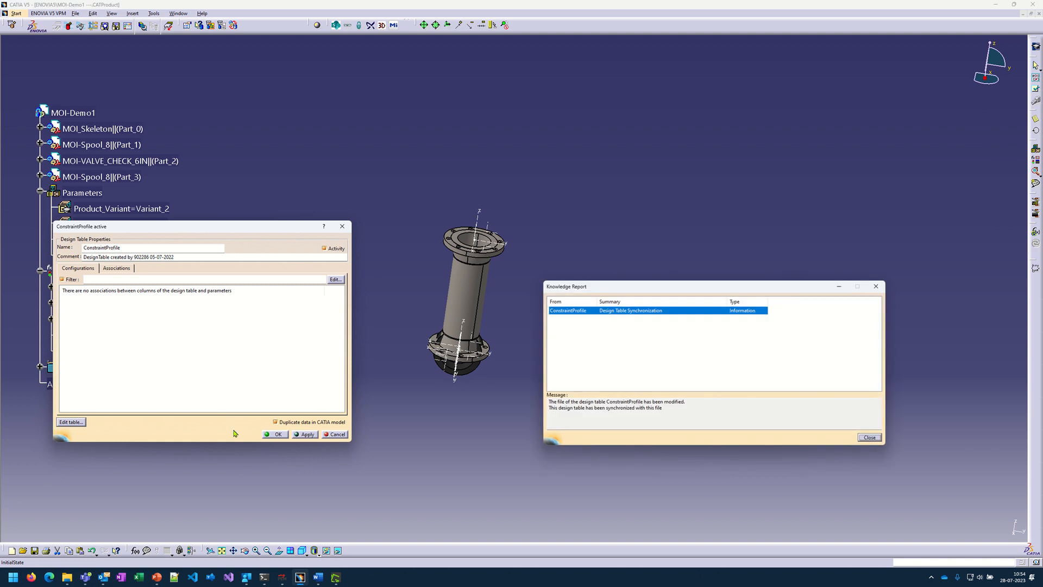
{"action": "left_click", "coordinate": [870, 437]}
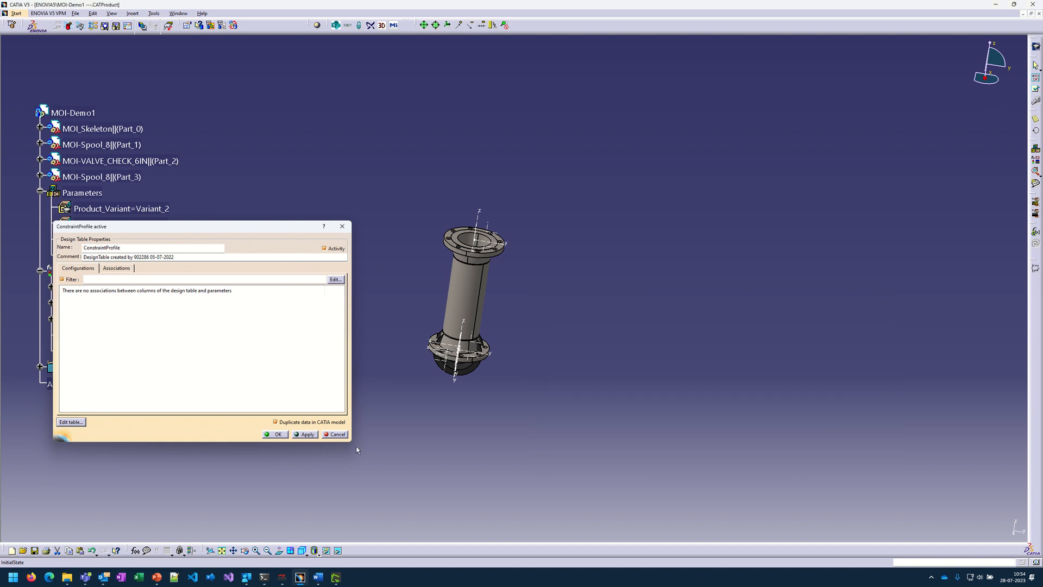
{"action": "left_click", "coordinate": [276, 434]}
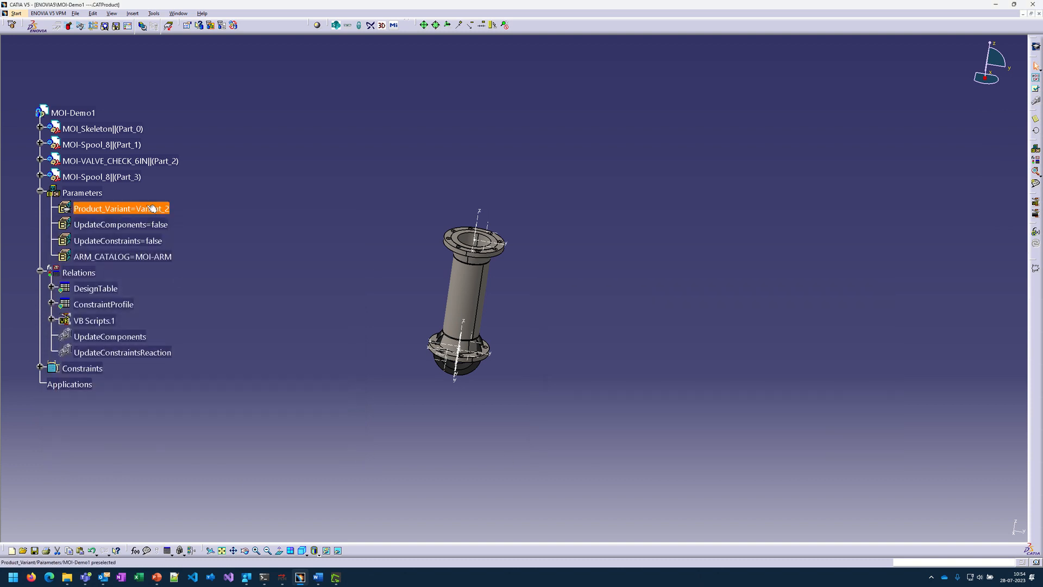
Step: Set the UpdateConstraints parameter to true to generate the Variant_2 constraints, then expand the Constraints node to list them
{"action": "double_click", "coordinate": [130, 243]}
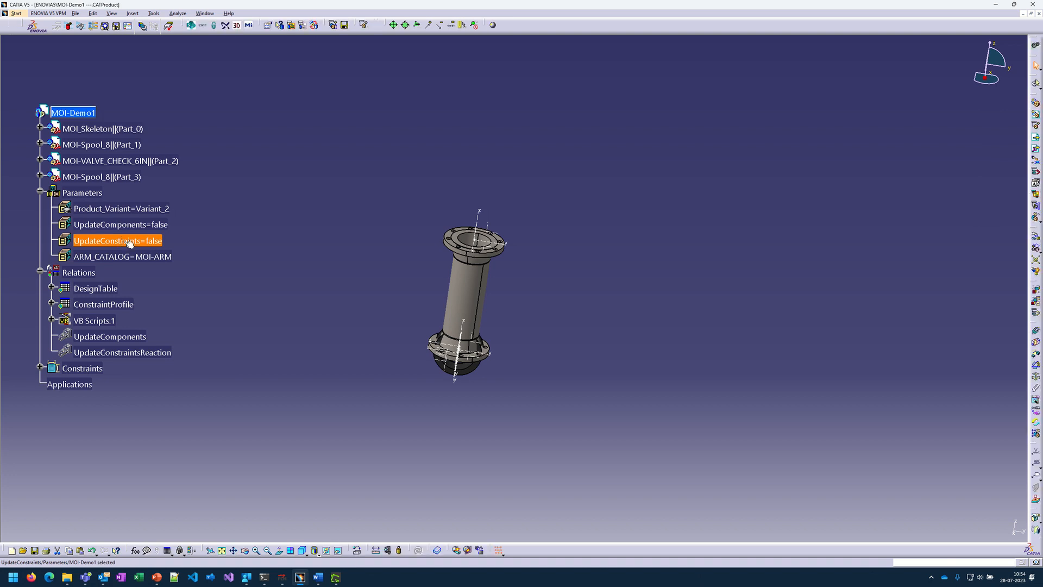
{"action": "left_click", "coordinate": [239, 262]}
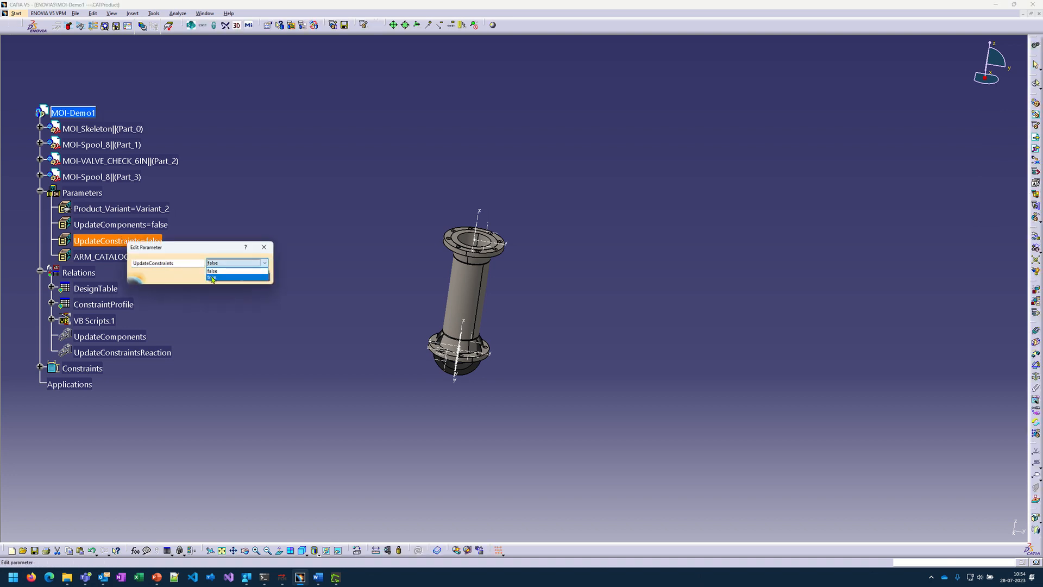
{"action": "left_click", "coordinate": [213, 277]}
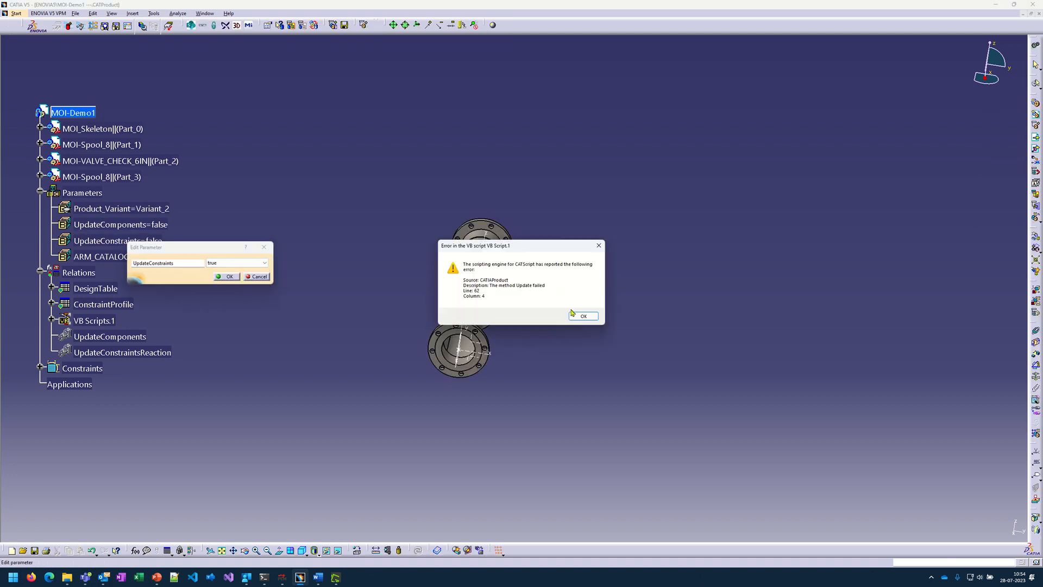
{"action": "left_click", "coordinate": [591, 317]}
{"action": "middle_click_drag", "start_coordinate": [493, 353], "coordinate": [429, 334]}
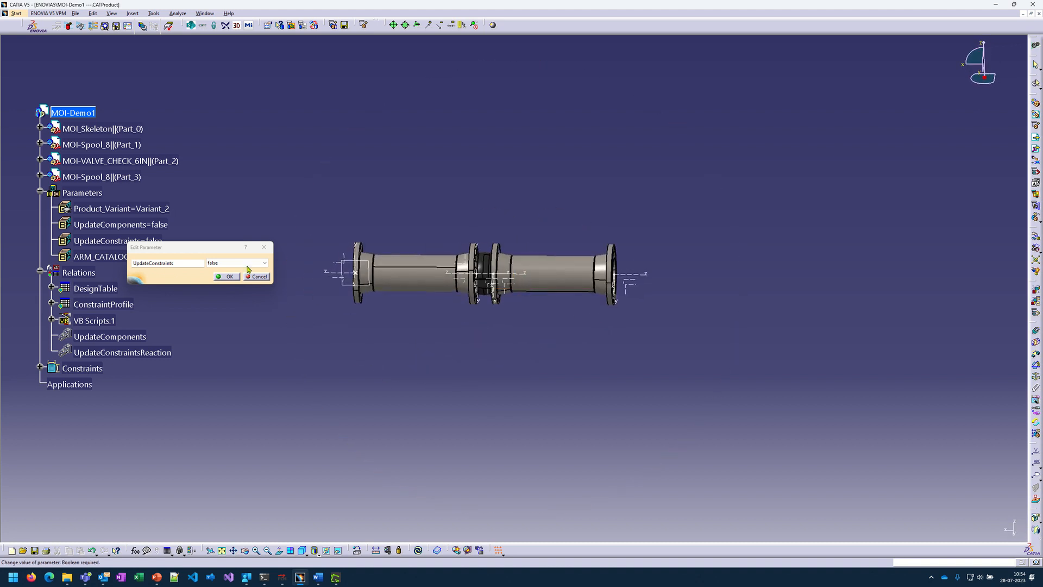
{"action": "left_click", "coordinate": [228, 276]}
{"action": "left_click", "coordinate": [40, 368]}
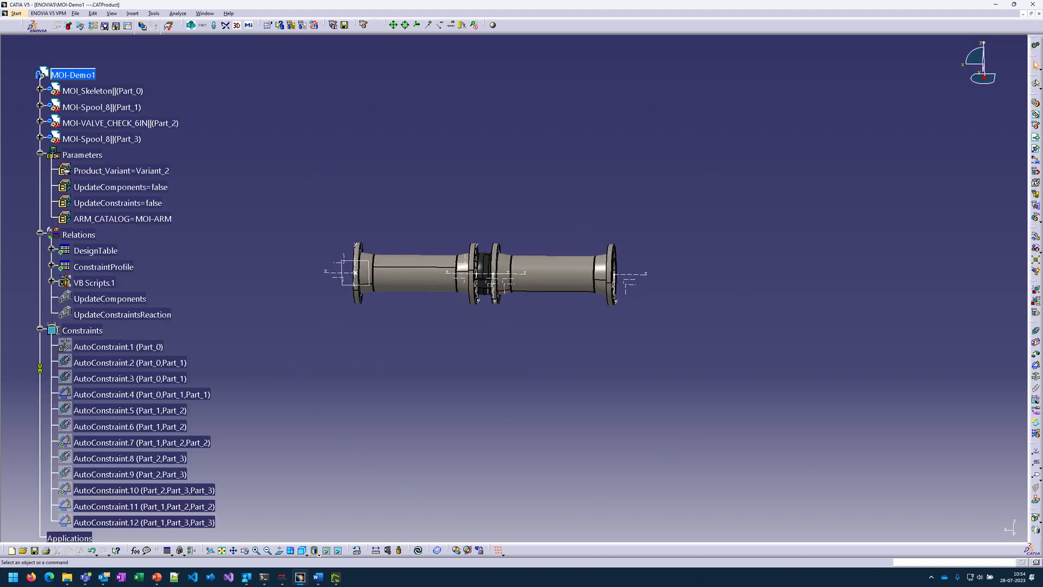
Step: Check the angle value of the rotation constraint AutoConstraint.10 between Part_2 and Part_3 and cancel its definition
{"action": "scroll", "coordinate": [152, 342], "scroll_direction": "down", "scroll_amount": 3}
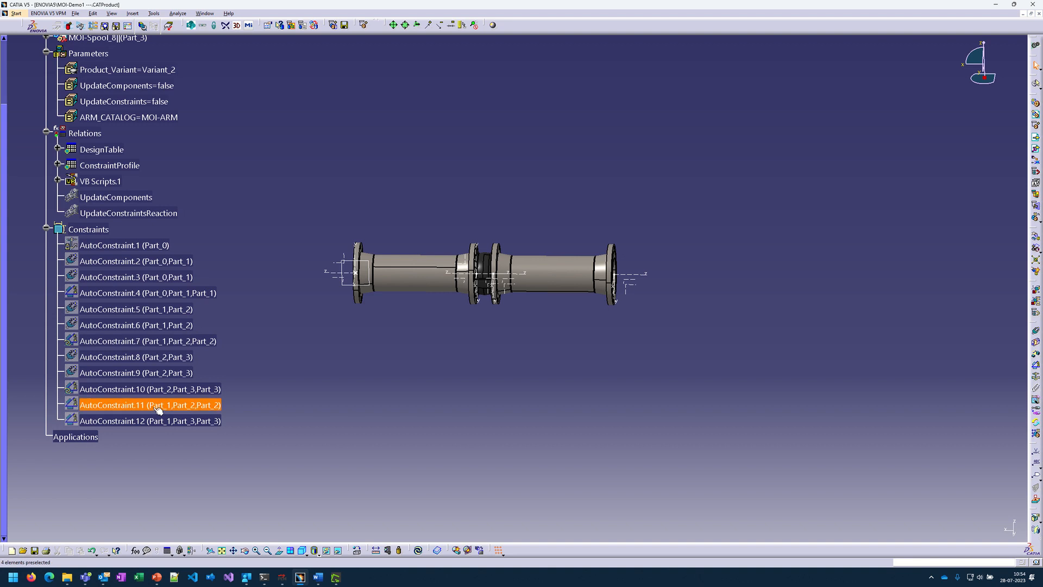
{"action": "double_click", "coordinate": [132, 388]}
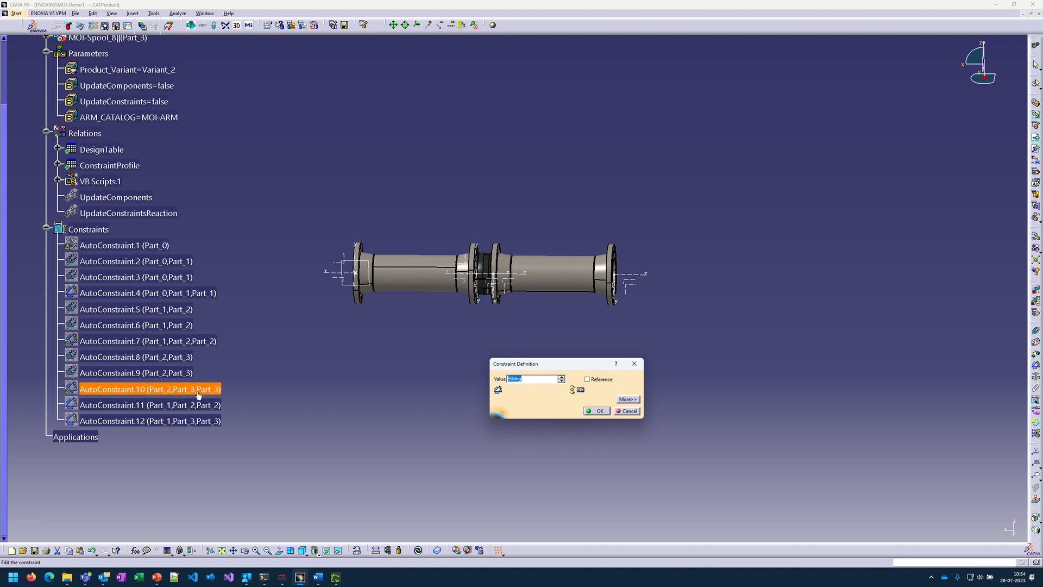
{"action": "left_click", "coordinate": [634, 411]}
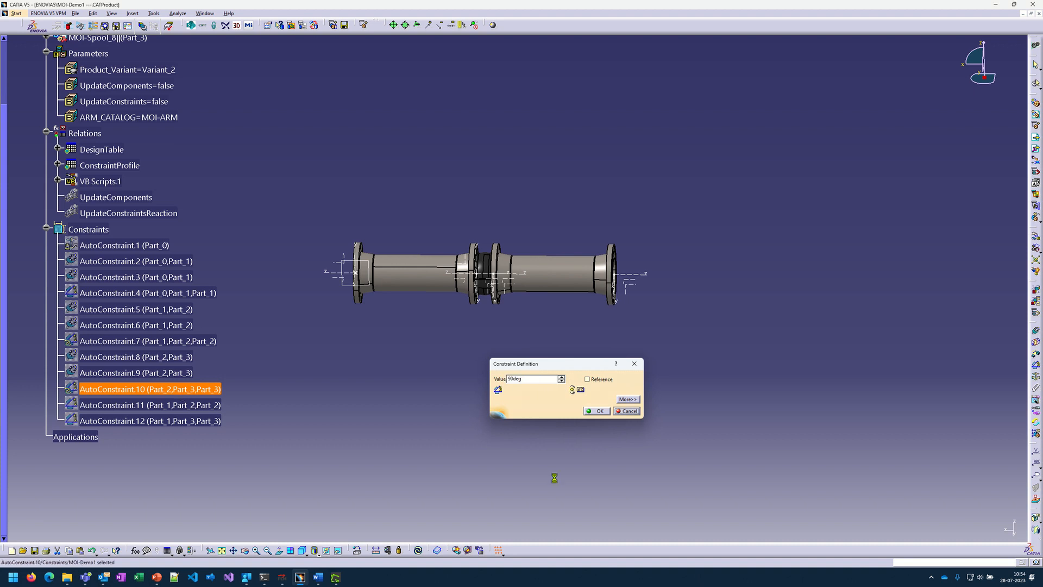
Step: Open the ConstraintProfile workbook, clear the Rotation values in cells G4 and G5, and save it
{"action": "double_click", "coordinate": [101, 166]}
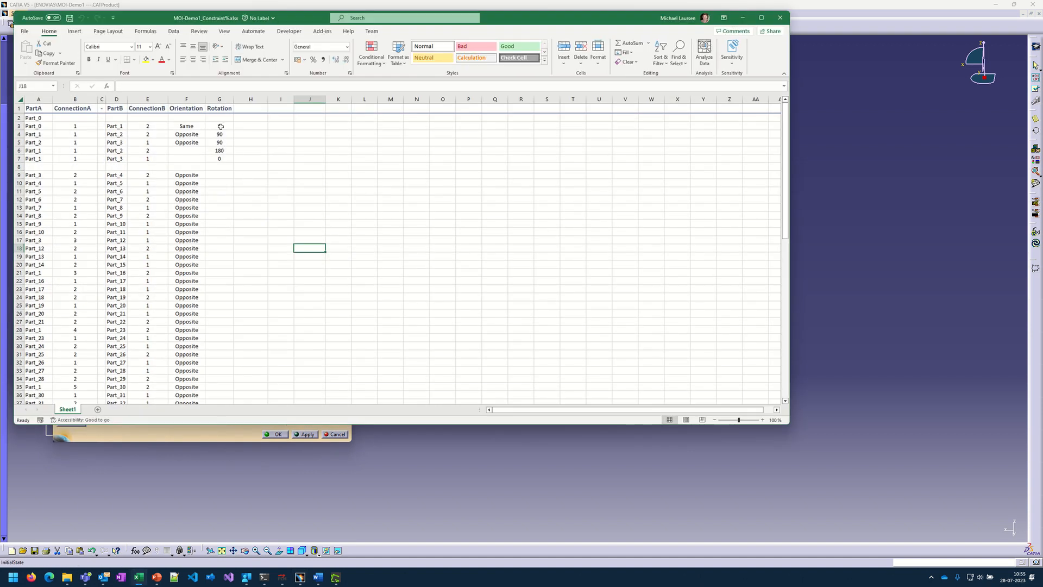
{"action": "left_click", "coordinate": [219, 133]}
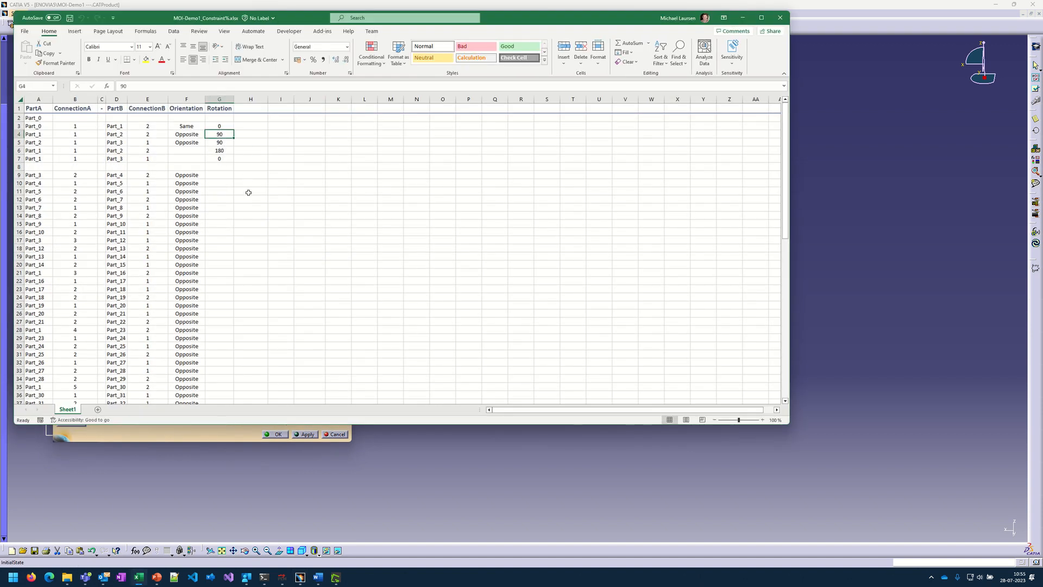
{"action": "left_click", "coordinate": [223, 142]}
{"action": "key", "text": "Delete"}
{"action": "left_click", "coordinate": [70, 18]}
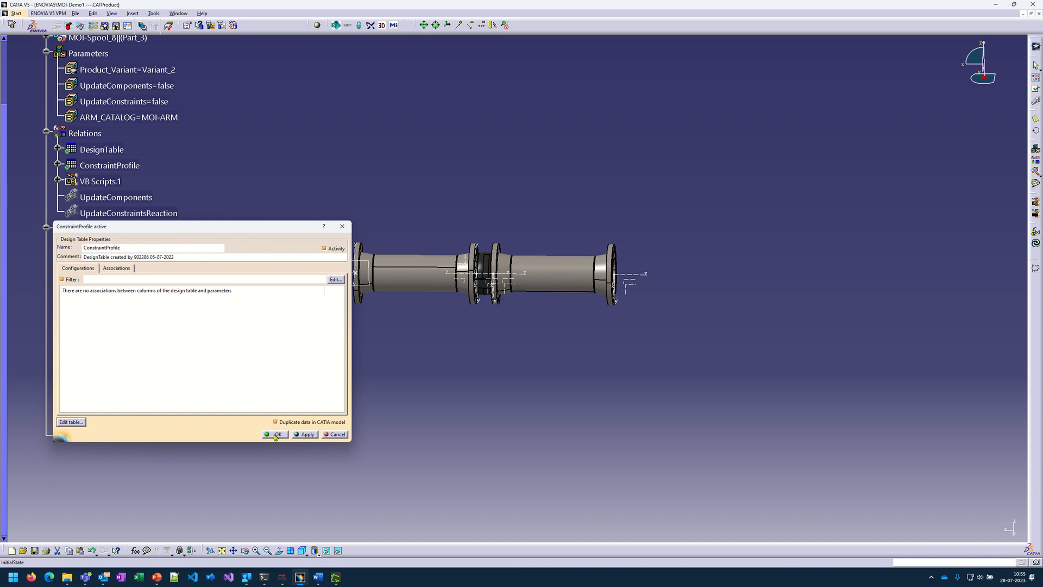
Step: Dismiss the synchronization report and accept the ConstraintProfile design table dialog
{"action": "left_click", "coordinate": [275, 435]}
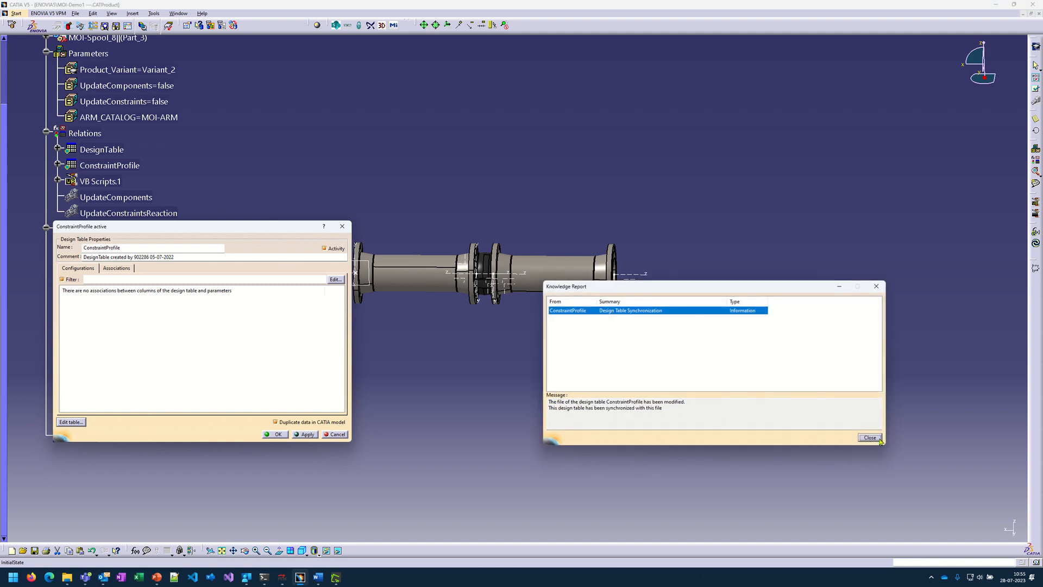
{"action": "left_click", "coordinate": [880, 439]}
{"action": "left_click", "coordinate": [274, 434]}
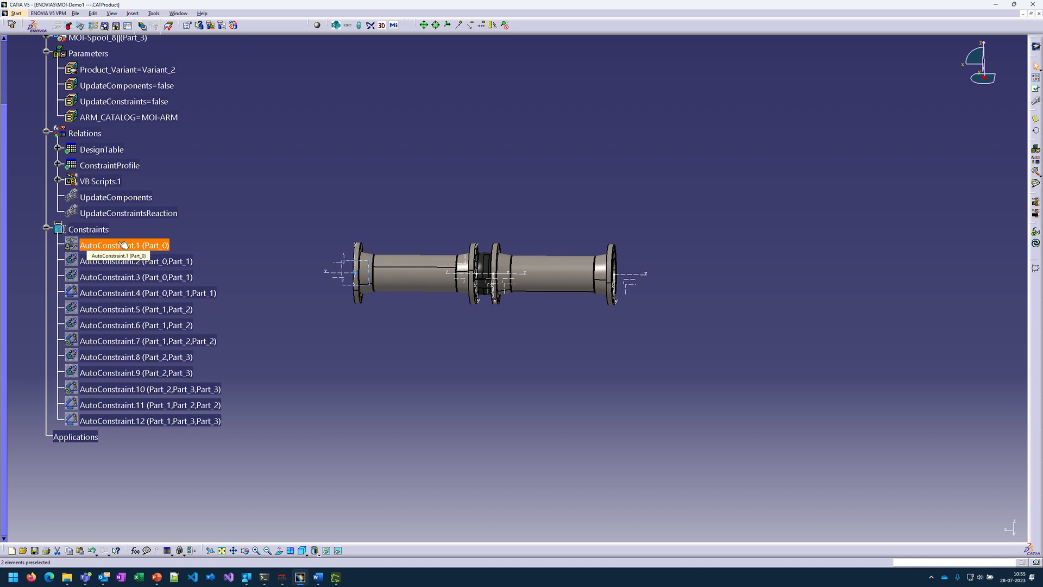
Step: Set the UpdateConstraints parameter to true to regenerate the constraints from the revised table
{"action": "left_click", "coordinate": [128, 101]}
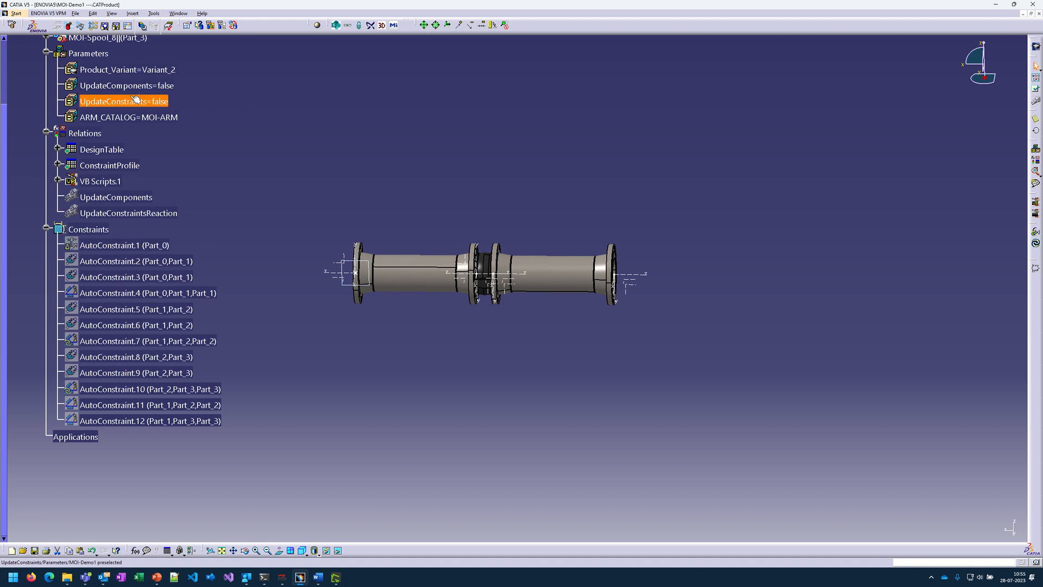
{"action": "double_click", "coordinate": [129, 101]}
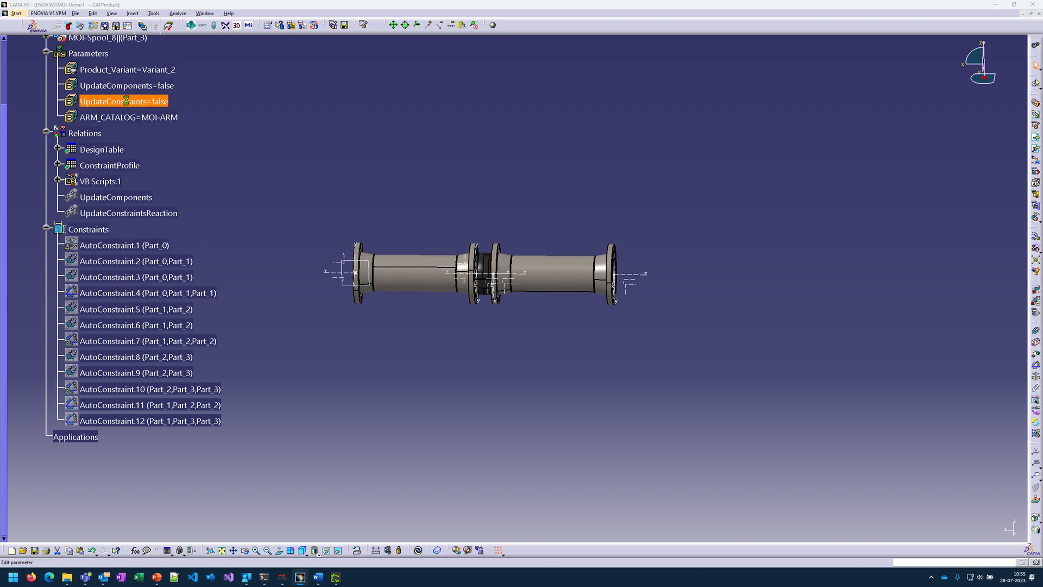
{"action": "left_click", "coordinate": [223, 124]}
{"action": "left_click", "coordinate": [215, 135]}
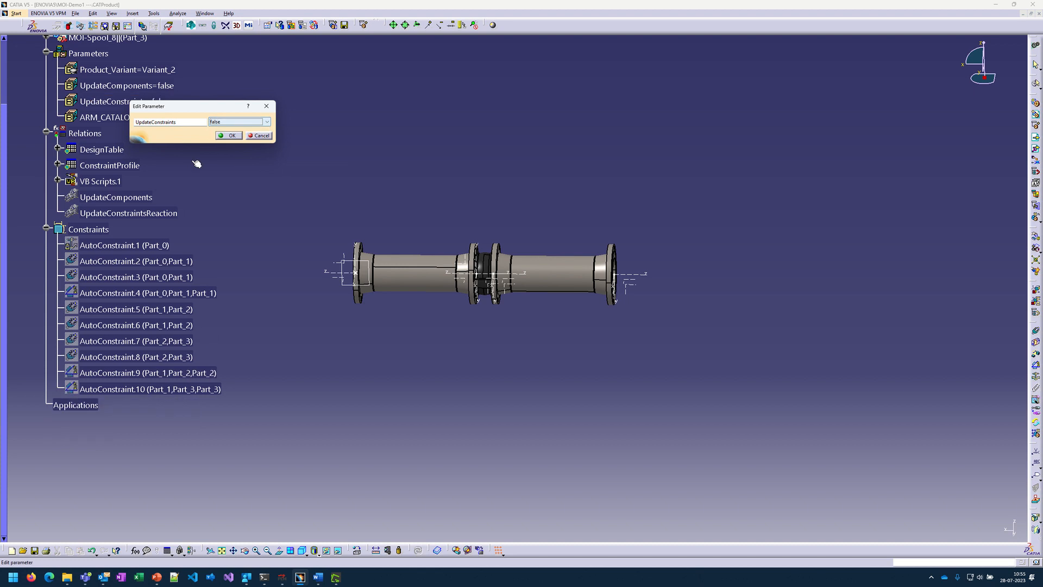
{"action": "left_click", "coordinate": [224, 138]}
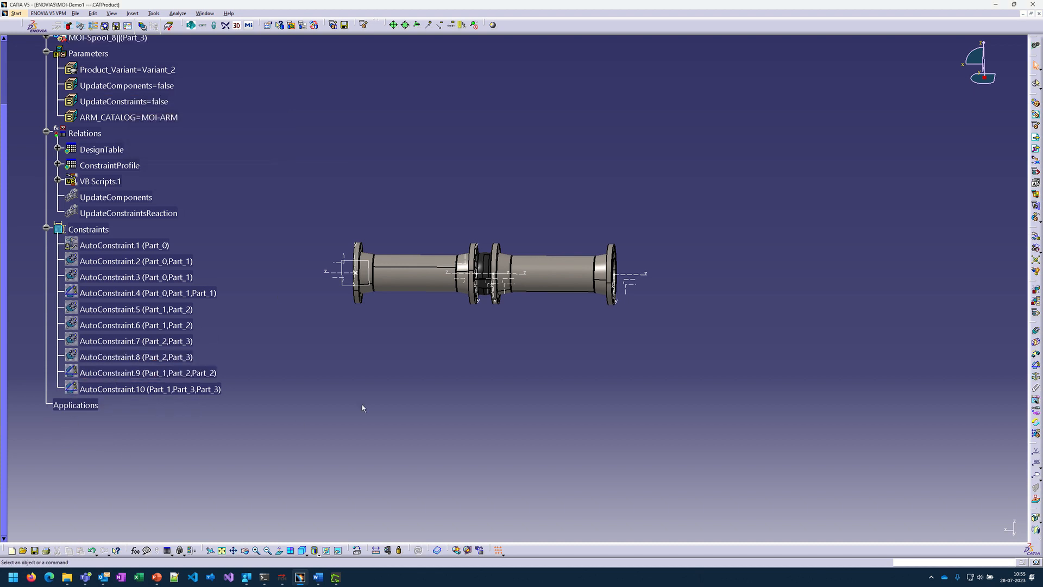
Step: Set the angle of AutoConstraint.9 (Part_1,Part_2,Part_2) to 0 deg and update the assembly
{"action": "middle_click_drag", "start_coordinate": [512, 410], "coordinate": [410, 317]}
{"action": "middle_click_drag", "start_coordinate": [435, 342], "coordinate": [413, 383]}
{"action": "left_click", "coordinate": [112, 372]}
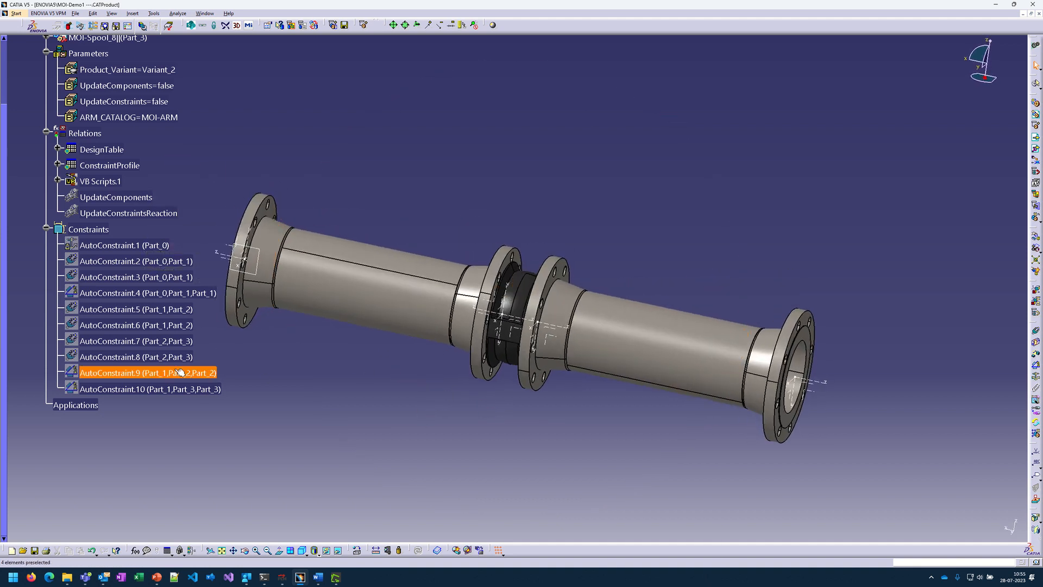
{"action": "double_click", "coordinate": [140, 372]}
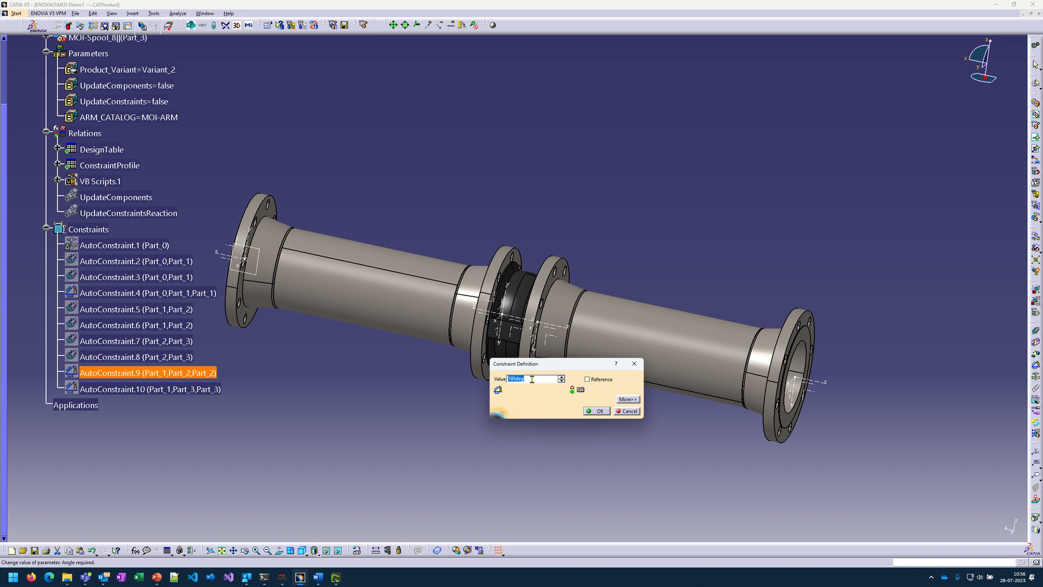
{"action": "type", "text": "0"}
{"action": "key", "text": "Return"}
{"action": "left_click", "coordinate": [416, 550]}
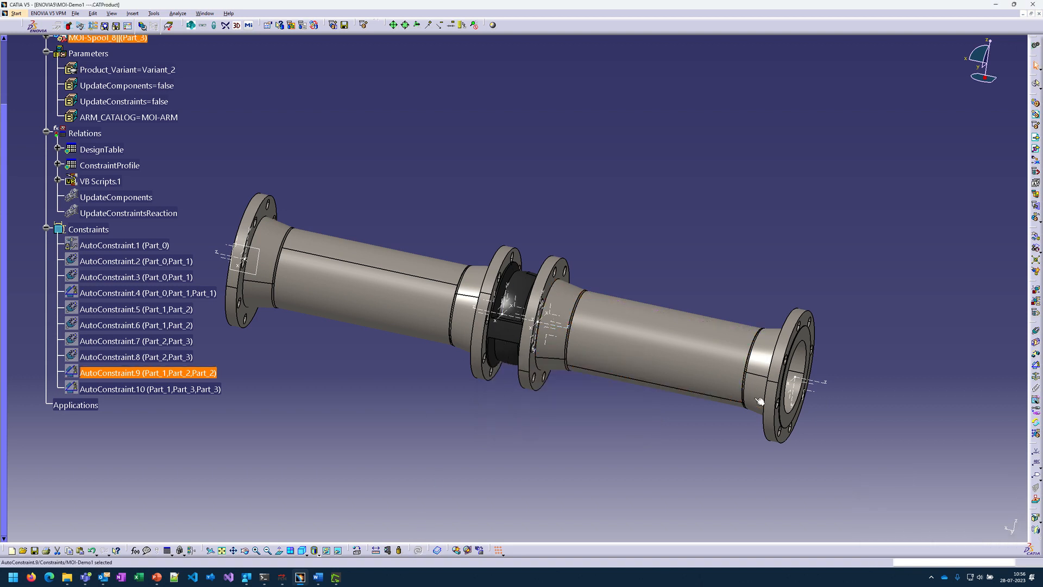
Step: Check the angle value of AutoConstraint.10 (Part_1,Part_3,Part_3) and cancel its definition
{"action": "double_click", "coordinate": [168, 389]}
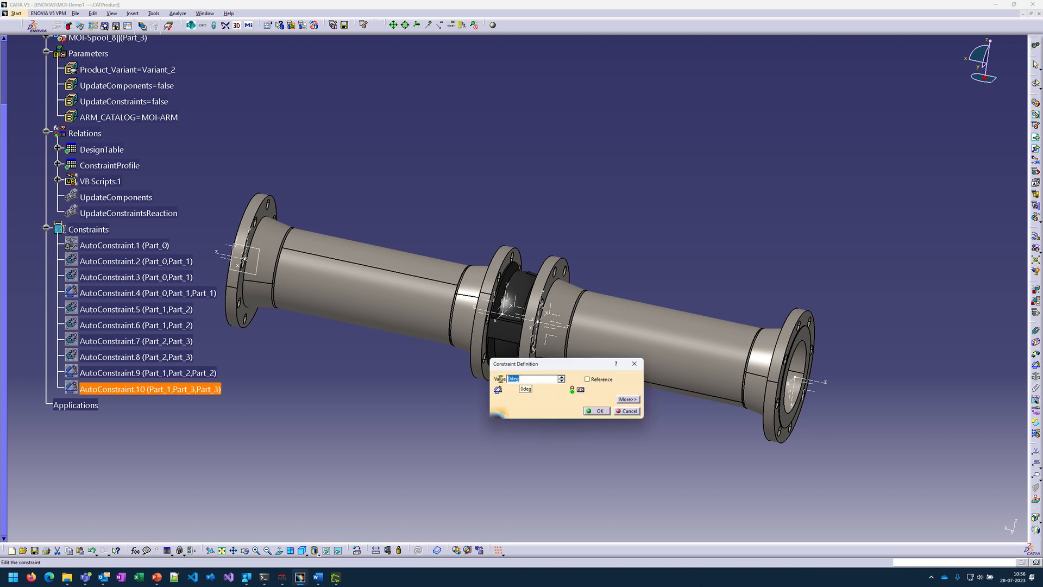
{"action": "left_click", "coordinate": [633, 411]}
{"action": "middle_click_drag", "start_coordinate": [378, 203], "coordinate": [415, 288]}
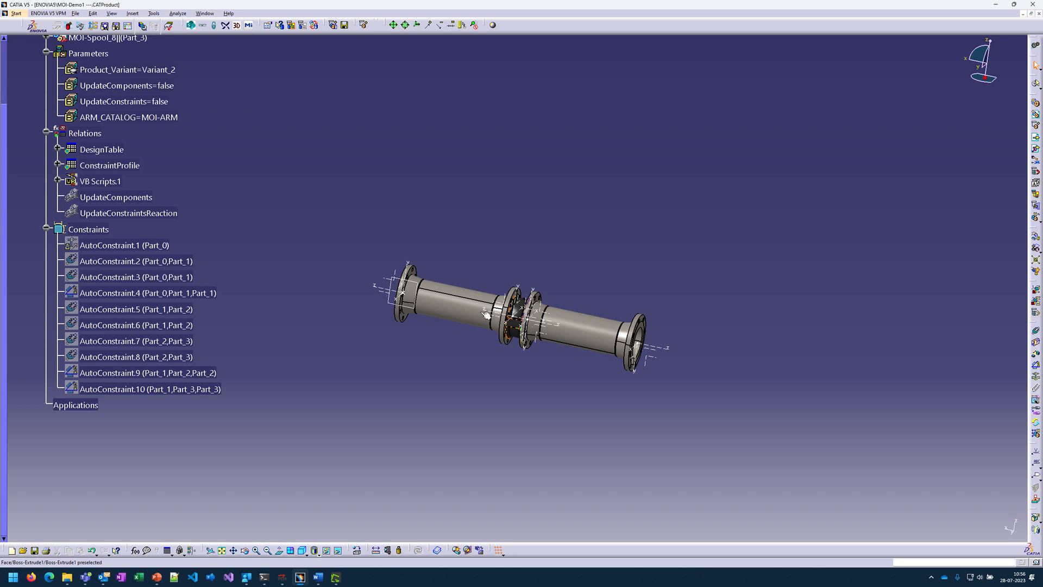
Step: Open the DesignTable relation and its Excel workbook for editing
{"action": "scroll", "coordinate": [353, 292], "scroll_direction": "up", "scroll_amount": 4}
{"action": "scroll", "coordinate": [179, 358], "scroll_direction": "down", "scroll_amount": 1}
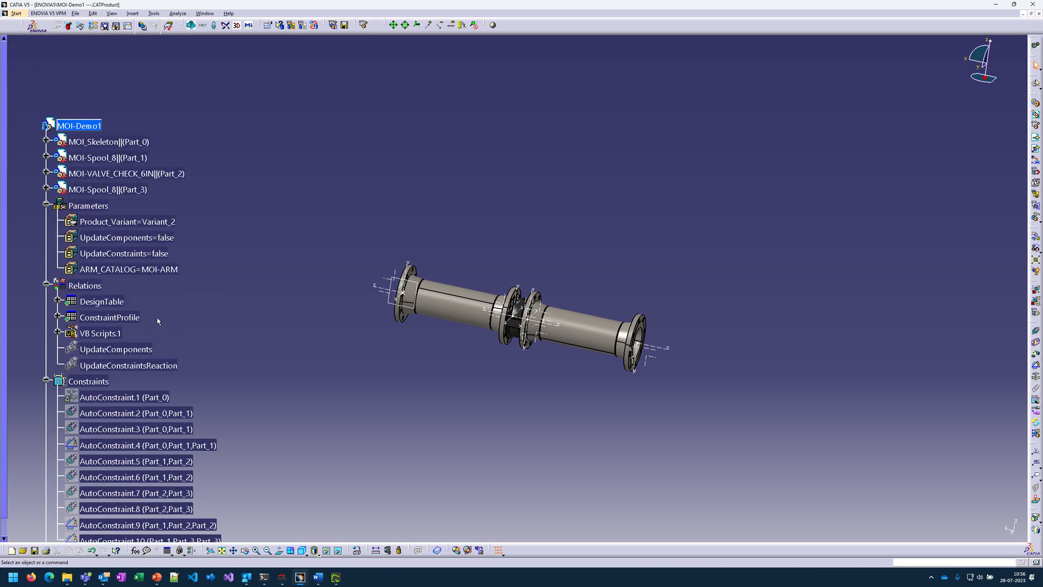
{"action": "left_click", "coordinate": [84, 302]}
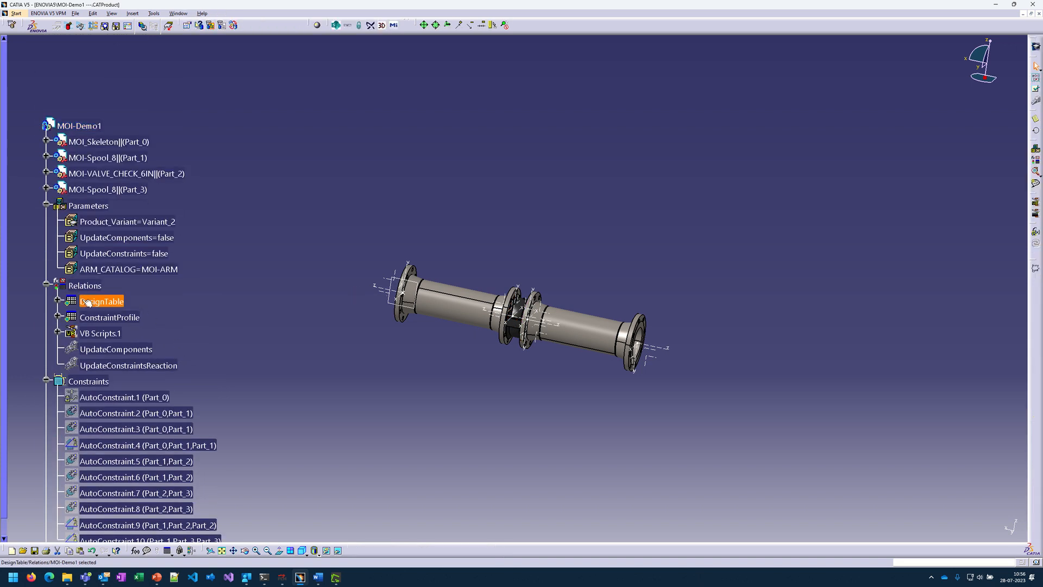
{"action": "double_click", "coordinate": [95, 304]}
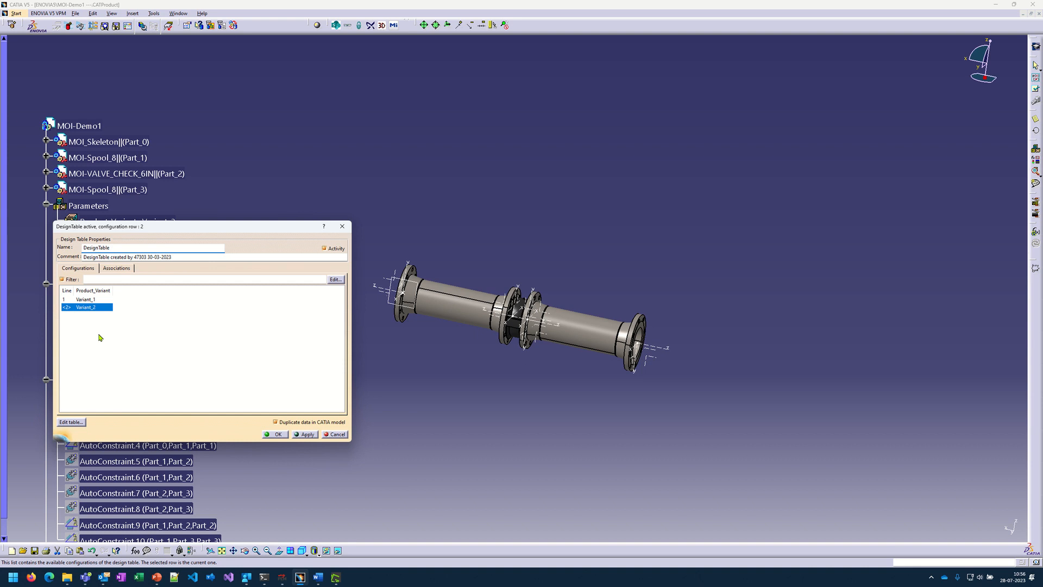
{"action": "left_click", "coordinate": [70, 422]}
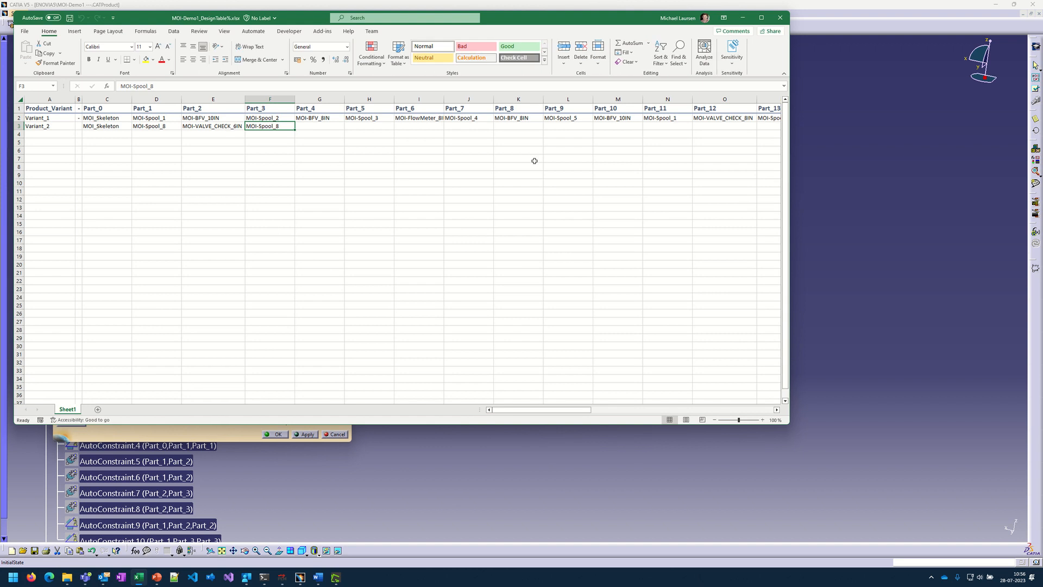
{"action": "key", "text": "Left"}
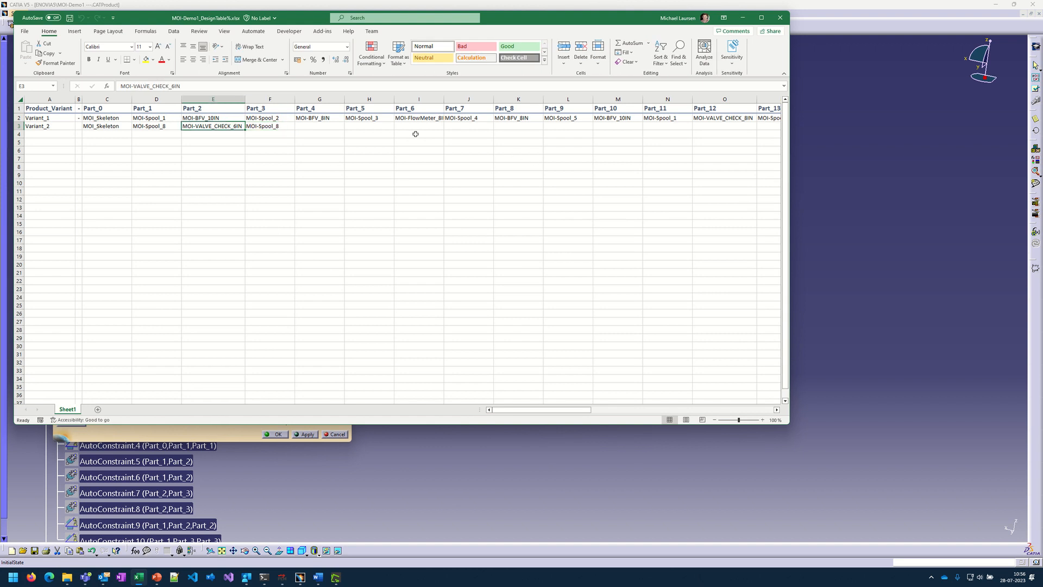
{"action": "left_click", "coordinate": [397, 198]}
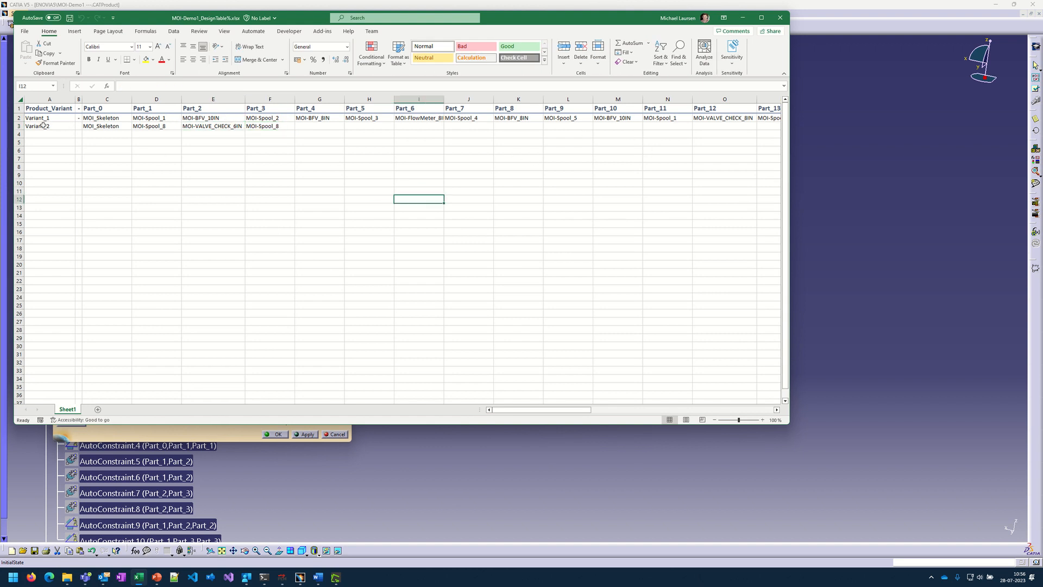
Step: Copy the Variant_2 row (A3:F3) into row 4 and rename the copy Variant_3
{"action": "left_click_drag", "start_coordinate": [43, 125], "coordinate": [272, 125]}
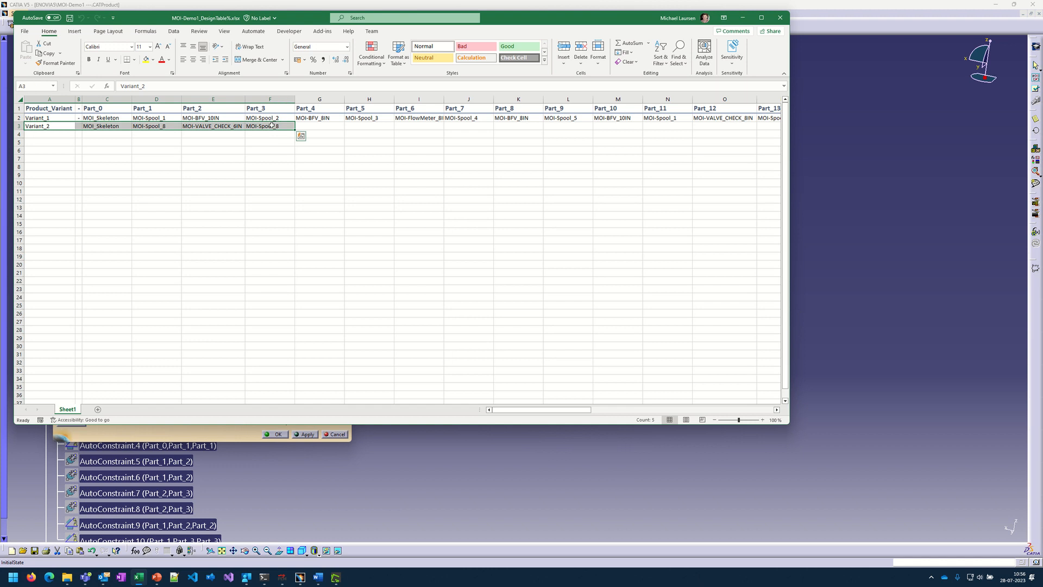
{"action": "key", "text": "ctrl+c"}
{"action": "left_click", "coordinate": [50, 134]}
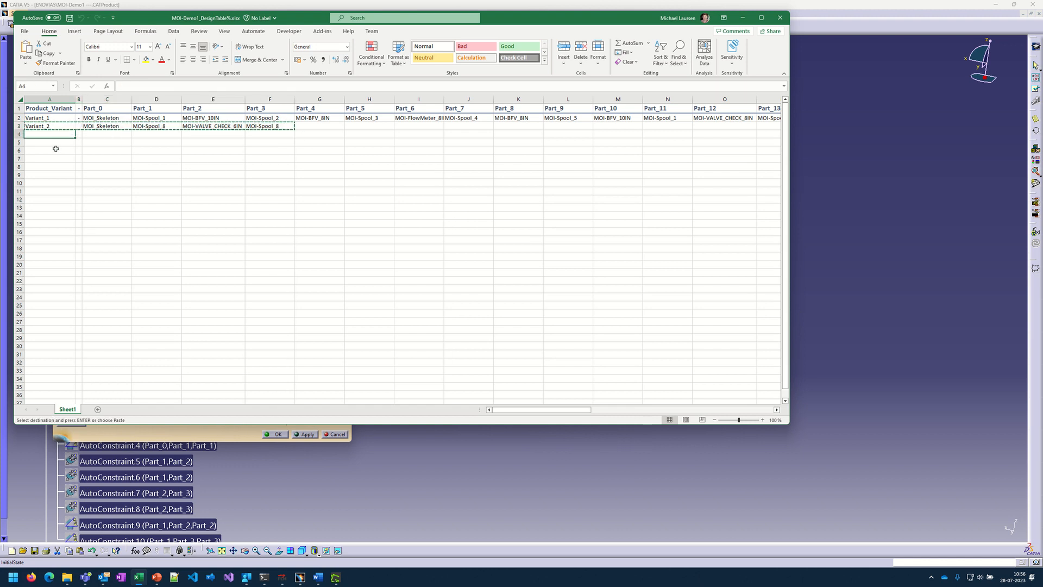
{"action": "key", "text": "ctrl+v"}
{"action": "double_click", "coordinate": [48, 134]}
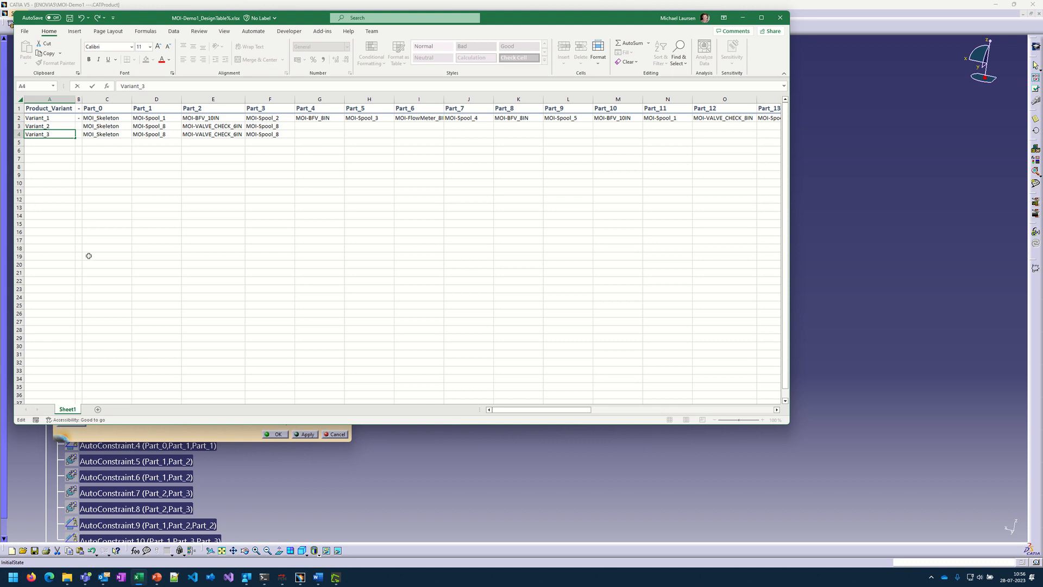
{"action": "left_click", "coordinate": [107, 208]}
Step: Copy MOI-CR32 from Variant_1's Part_27 cell into Variant_3's Part_2 cell, and save and close the workbook
{"action": "left_click_drag", "start_coordinate": [540, 409], "coordinate": [688, 417]}
{"action": "left_click", "coordinate": [519, 117]}
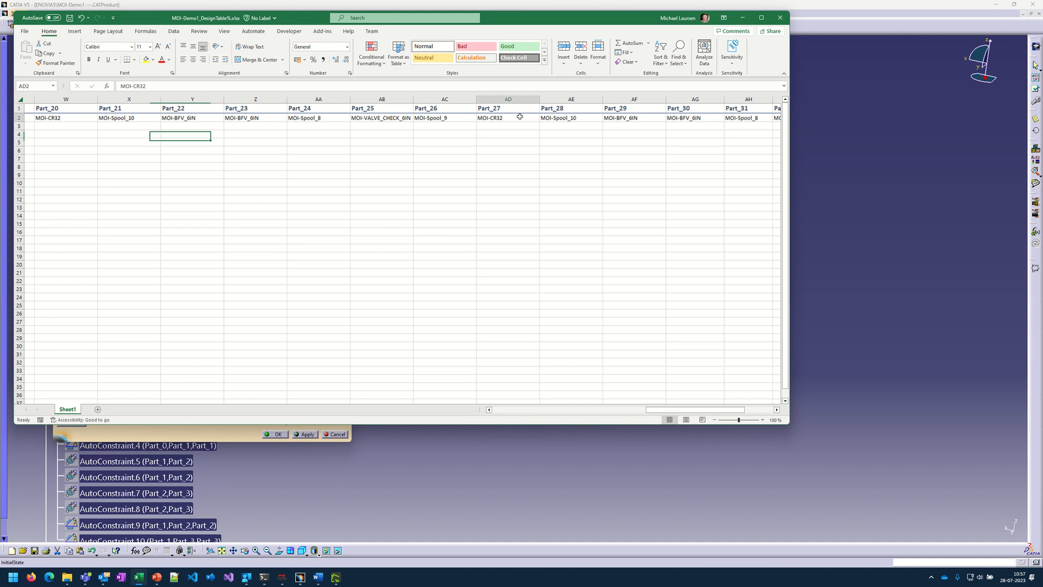
{"action": "key", "text": "ctrl+c"}
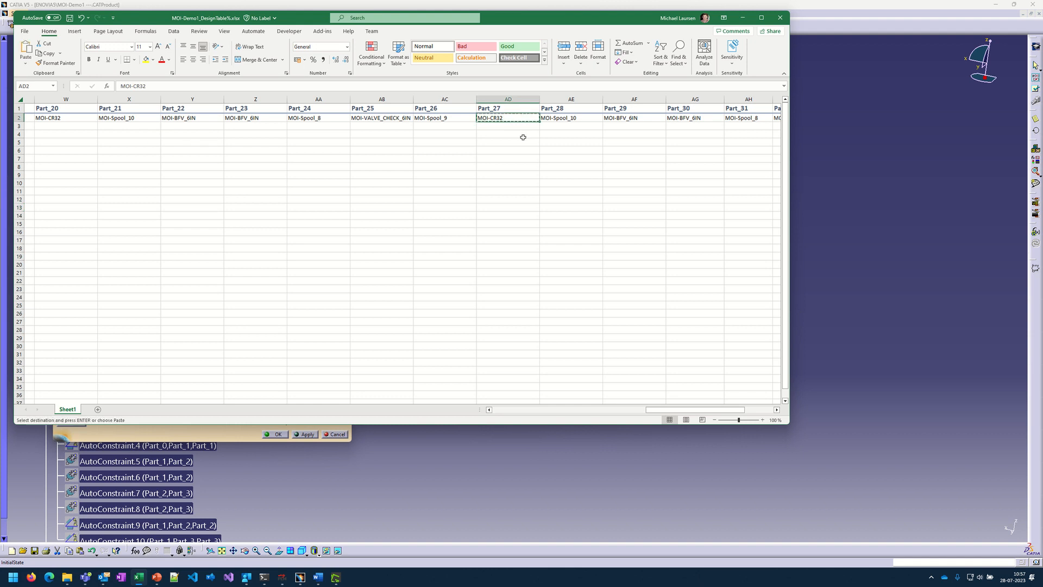
{"action": "left_click_drag", "start_coordinate": [712, 411], "coordinate": [534, 416]}
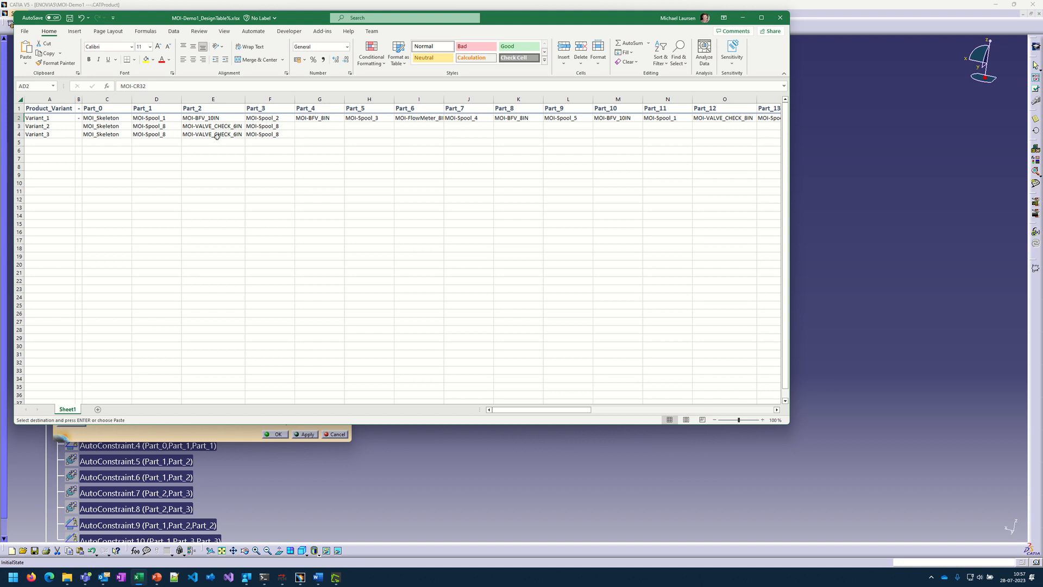
{"action": "left_click", "coordinate": [217, 136]}
{"action": "key", "text": "ctrl+v"}
{"action": "left_click", "coordinate": [228, 167]}
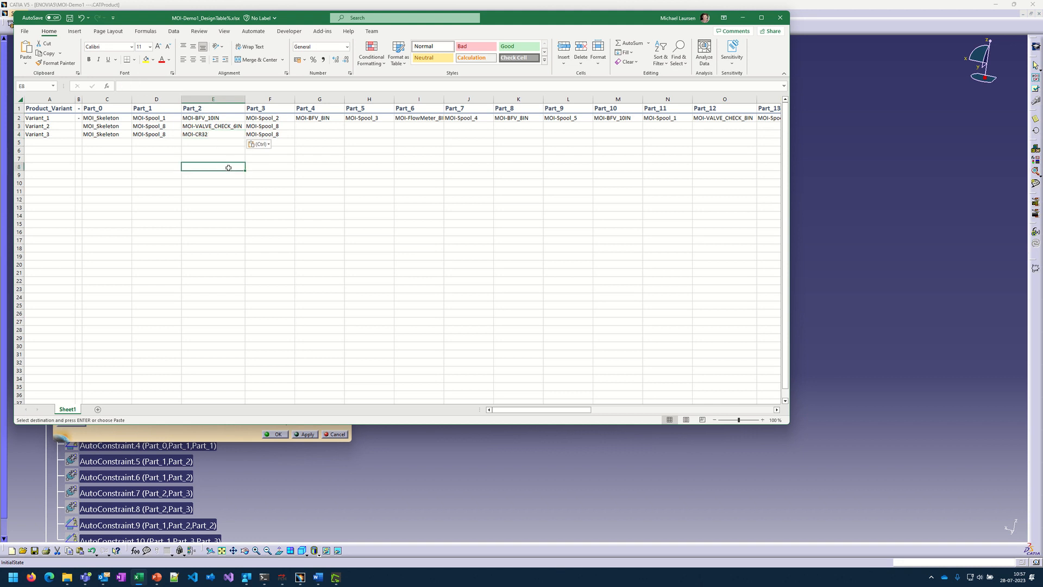
{"action": "key", "text": "ctrl+s"}
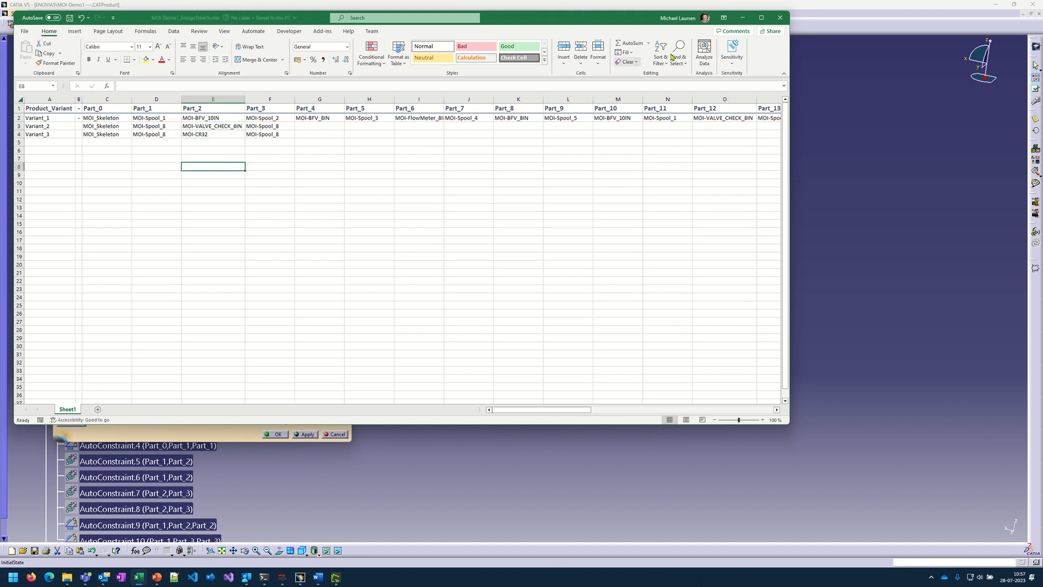
{"action": "left_click", "coordinate": [780, 18]}
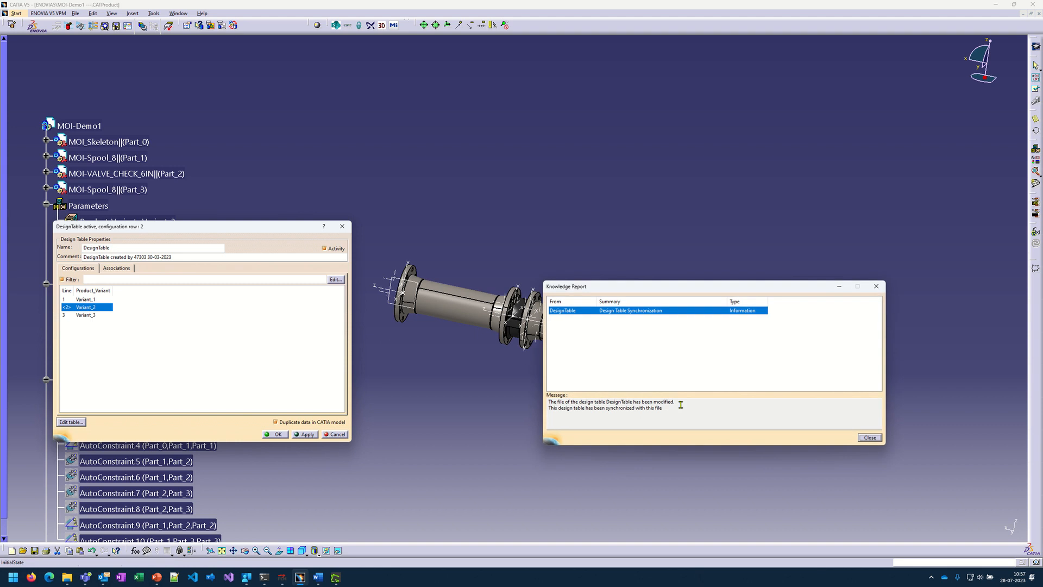
Step: Dismiss the synchronization report and make Variant_3 the active design table configuration
{"action": "left_click", "coordinate": [863, 438]}
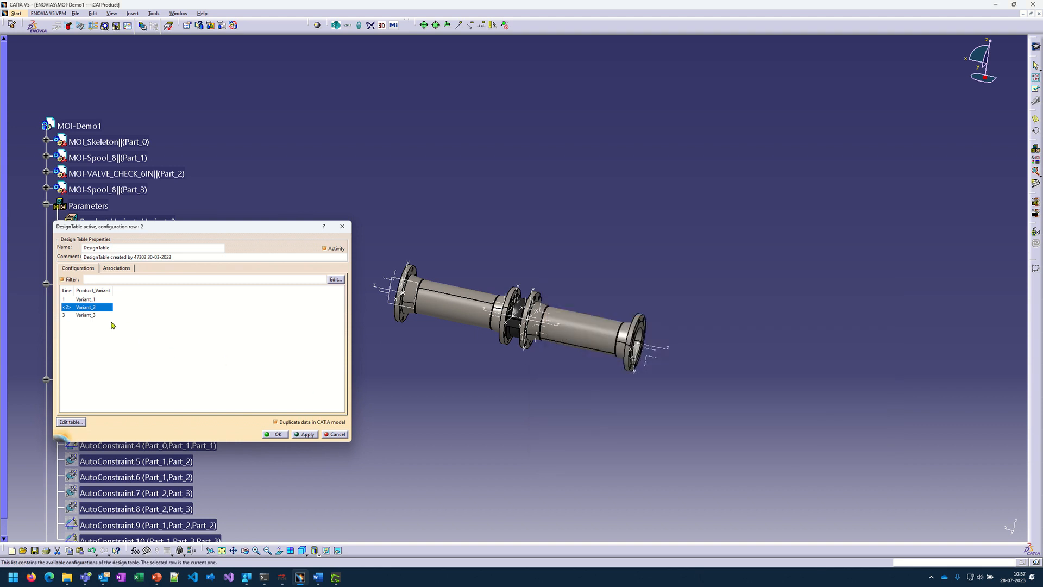
{"action": "left_click", "coordinate": [85, 314]}
{"action": "left_click", "coordinate": [271, 435]}
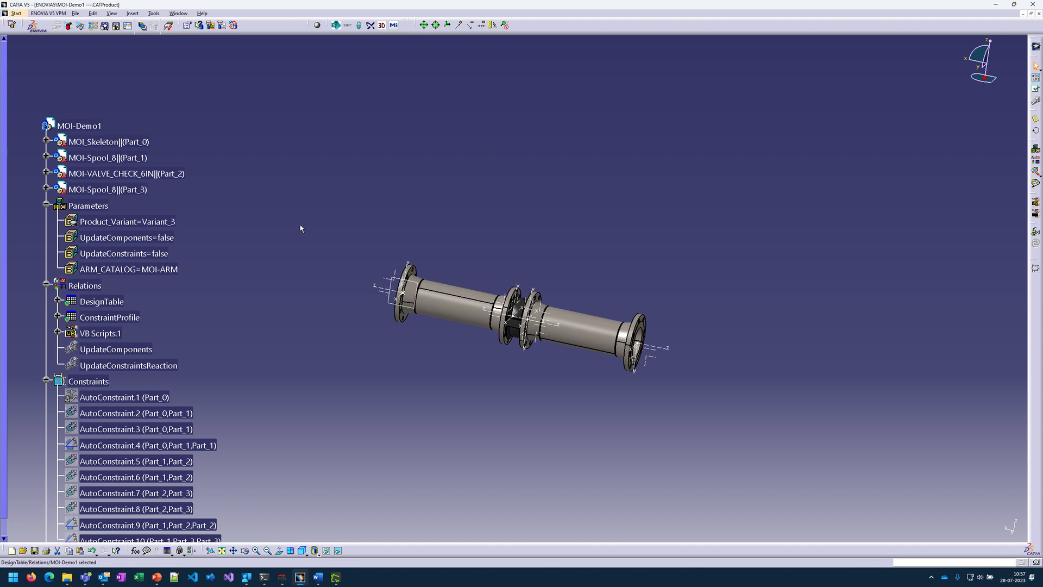
Step: Delete the four components from MOI_Skeleton (Part_0) through MOI-Spool_8 (Part_3) in the MOI-Demo1 assembly
{"action": "left_click", "coordinate": [91, 142]}
{"action": "left_click", "coordinate": [116, 189], "text": "shift"}
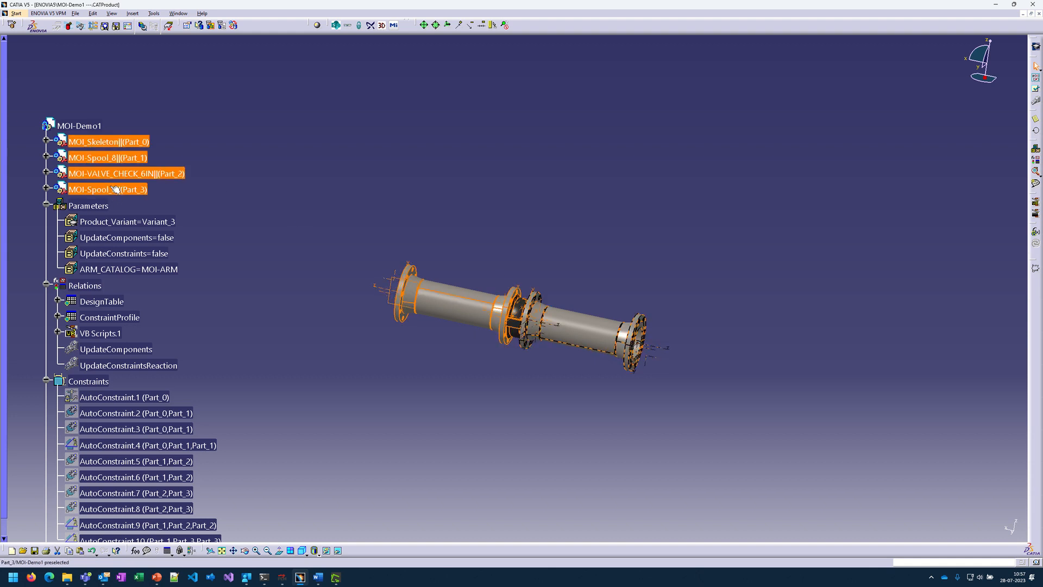
{"action": "key", "text": "Delete"}
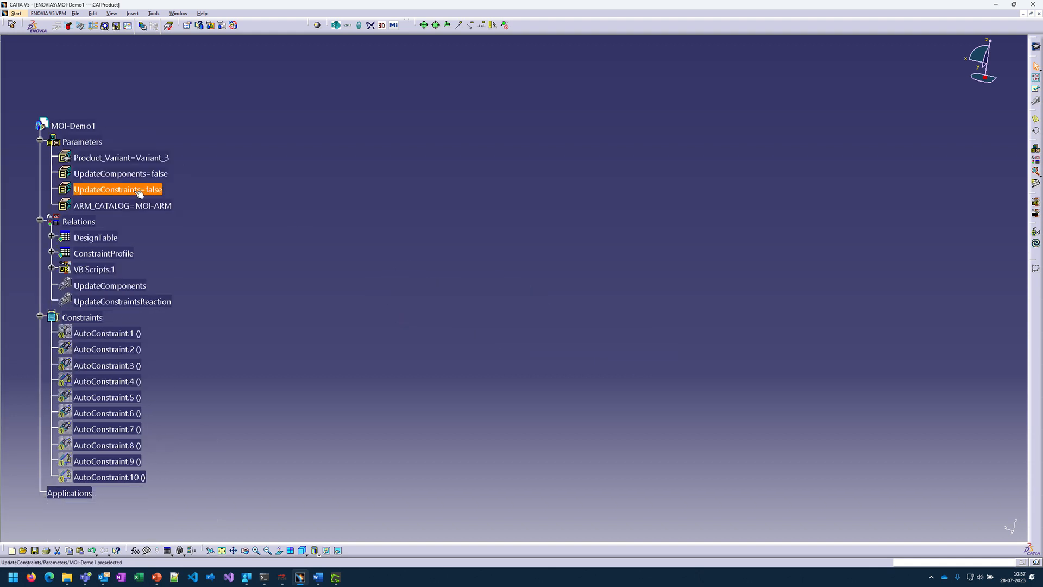
Step: Set the UpdateComponents parameter to true to rebuild the Variant_3 components, and close the parameter editor
{"action": "left_click", "coordinate": [138, 174]}
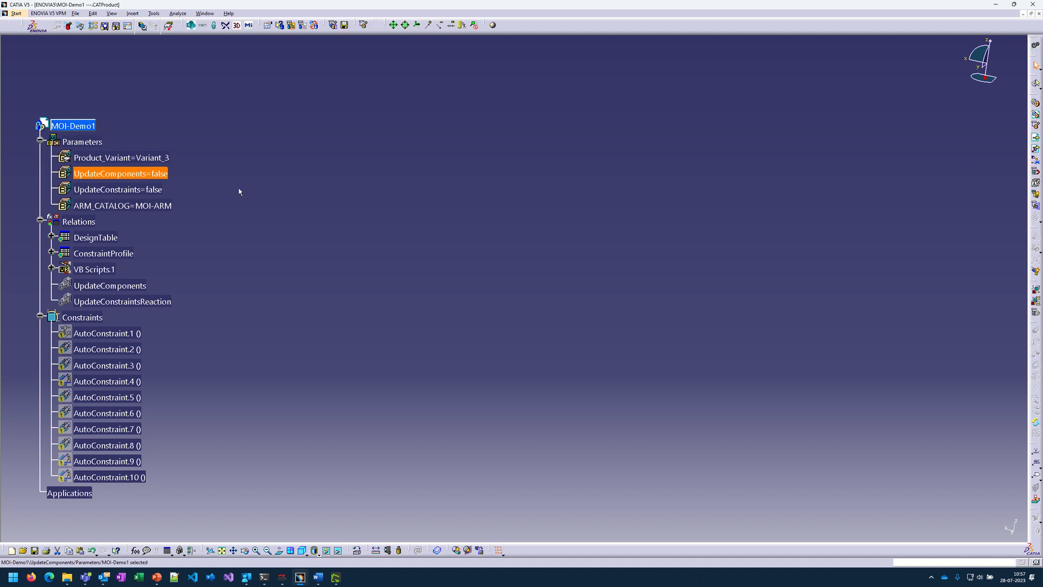
{"action": "double_click", "coordinate": [148, 172]}
{"action": "left_click", "coordinate": [254, 192]}
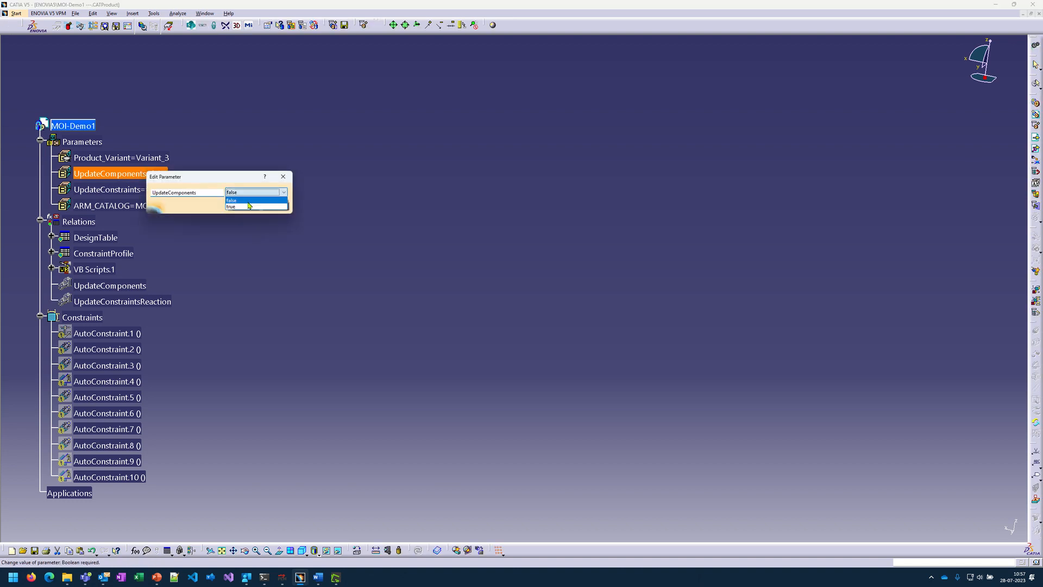
{"action": "left_click", "coordinate": [232, 208]}
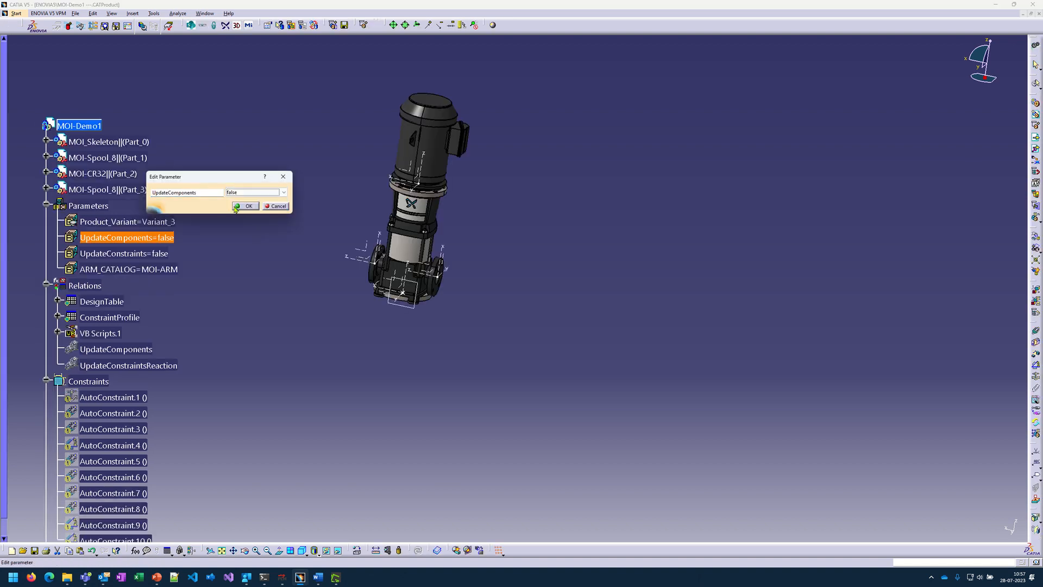
{"action": "left_click", "coordinate": [237, 207]}
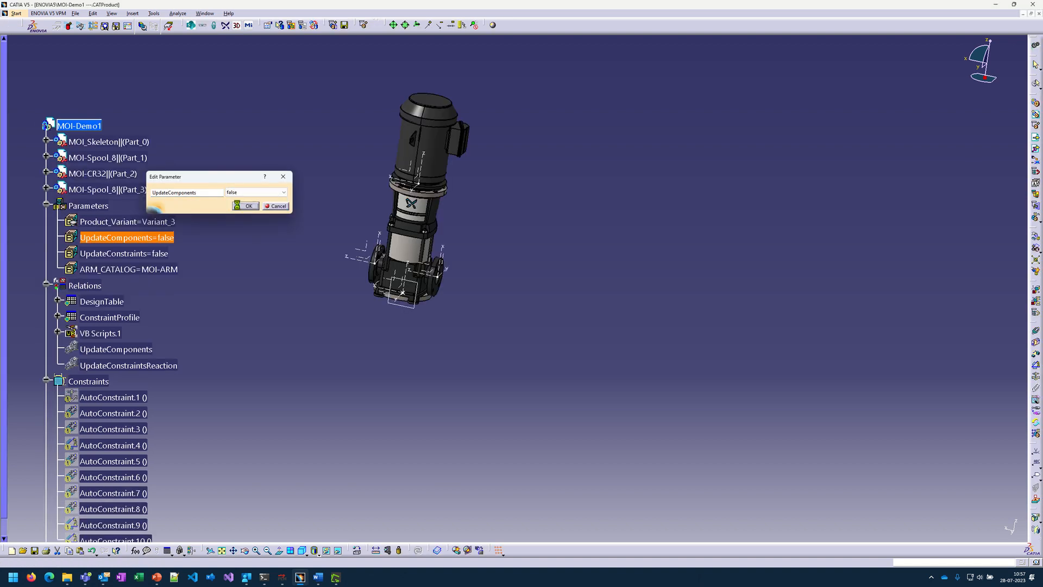
Step: Set the UpdateConstraints parameter to true to reconnect the assembly constraints, and close the parameter editor
{"action": "double_click", "coordinate": [134, 254]}
{"action": "left_click", "coordinate": [229, 277]}
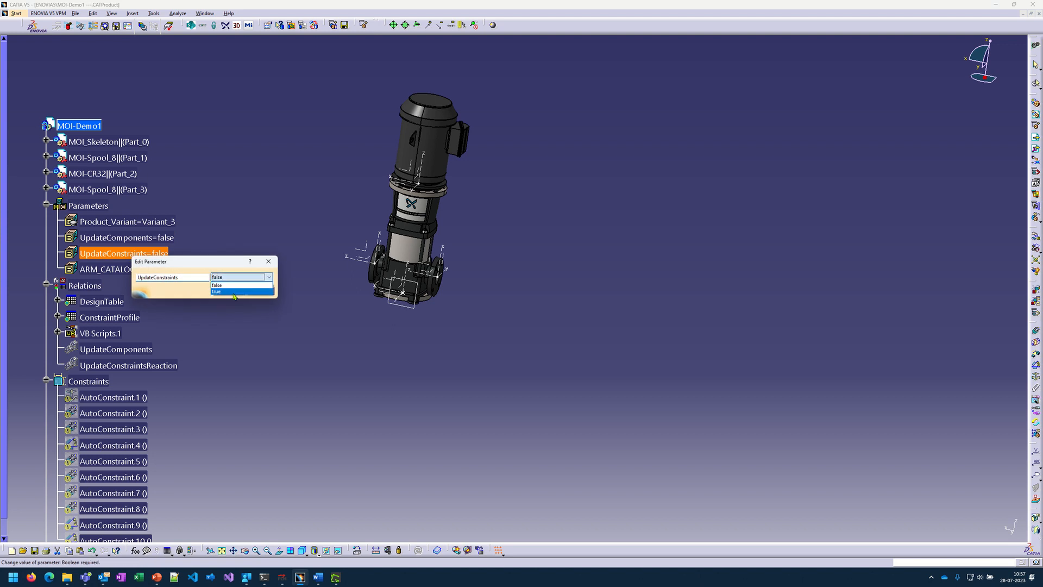
{"action": "left_click", "coordinate": [227, 291]}
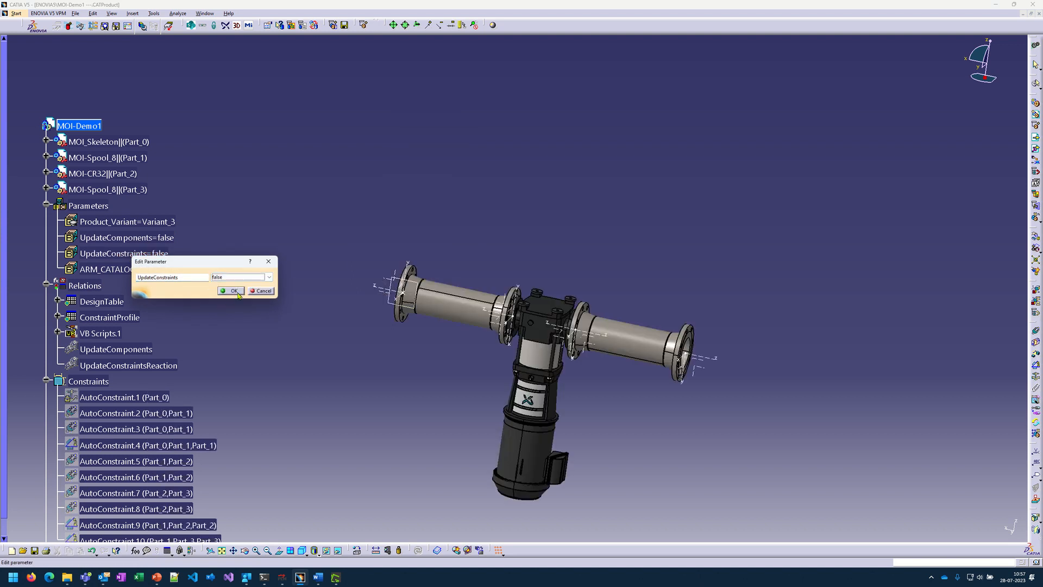
{"action": "left_click", "coordinate": [240, 295]}
Step: Set the AutoConstraint.9 angle between Part_1 and Part_2 to 0 deg and update the assembly
{"action": "middle_click_drag", "start_coordinate": [419, 376], "coordinate": [366, 396]}
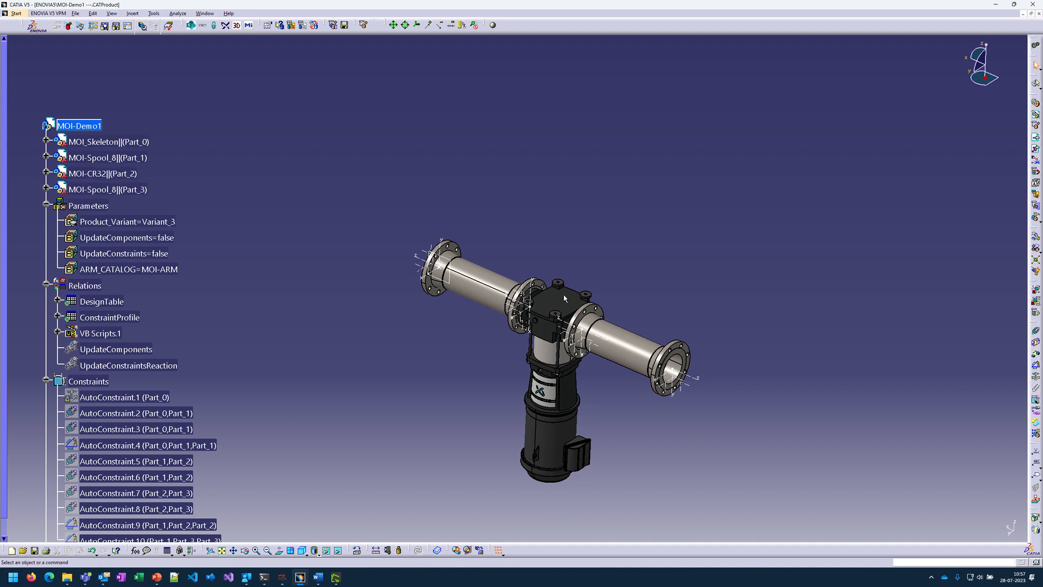
{"action": "scroll", "coordinate": [227, 319], "scroll_direction": "down", "scroll_amount": 2}
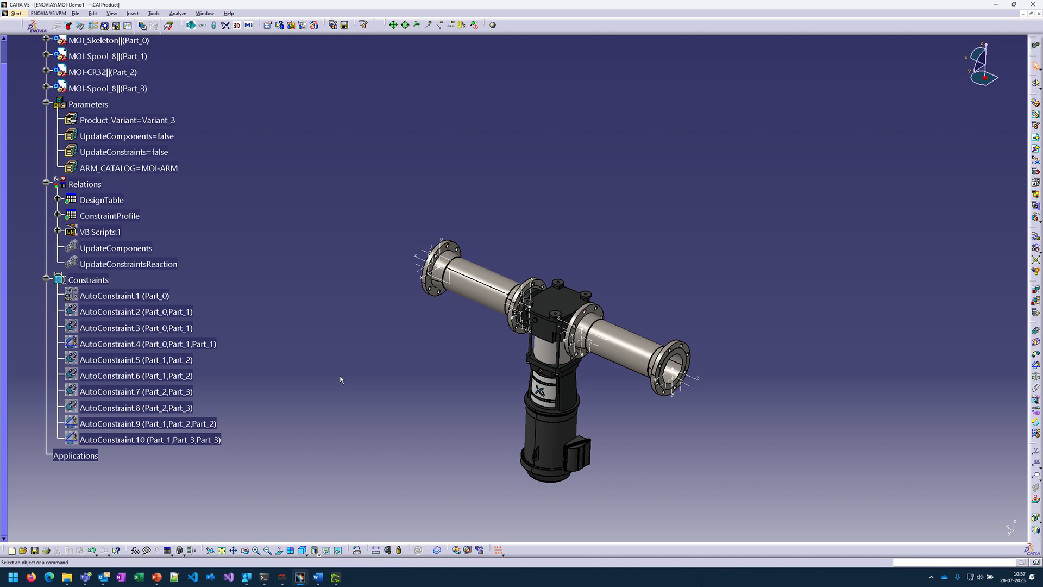
{"action": "scroll", "coordinate": [228, 144], "scroll_direction": "up", "scroll_amount": 3}
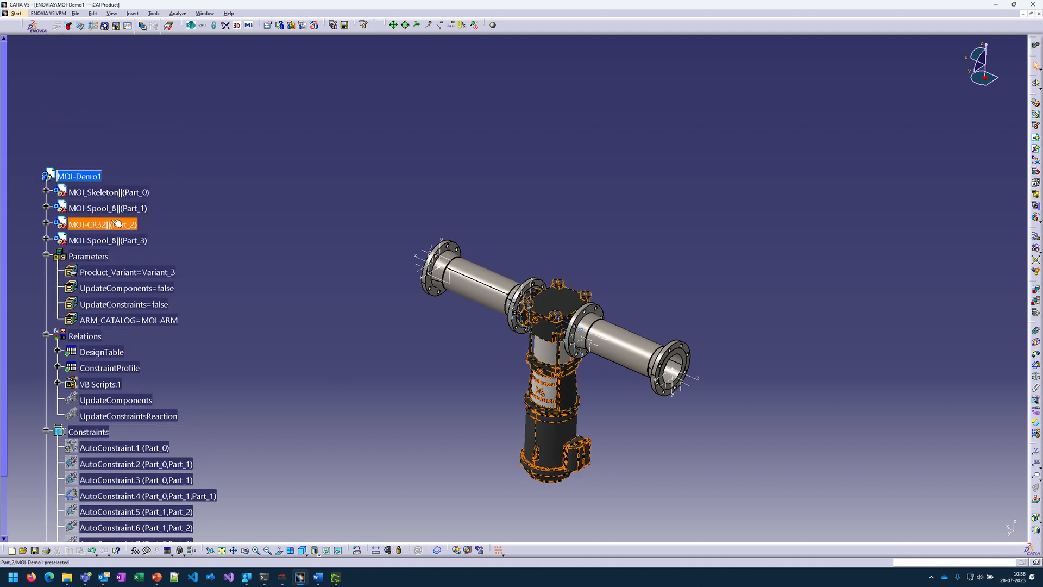
{"action": "scroll", "coordinate": [210, 393], "scroll_direction": "down", "scroll_amount": 4}
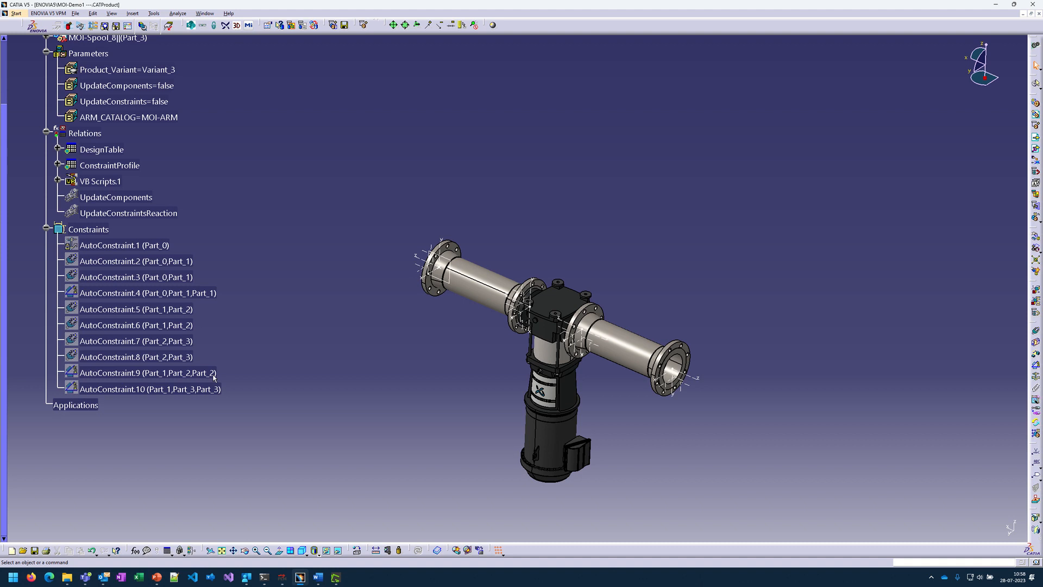
{"action": "double_click", "coordinate": [200, 374]}
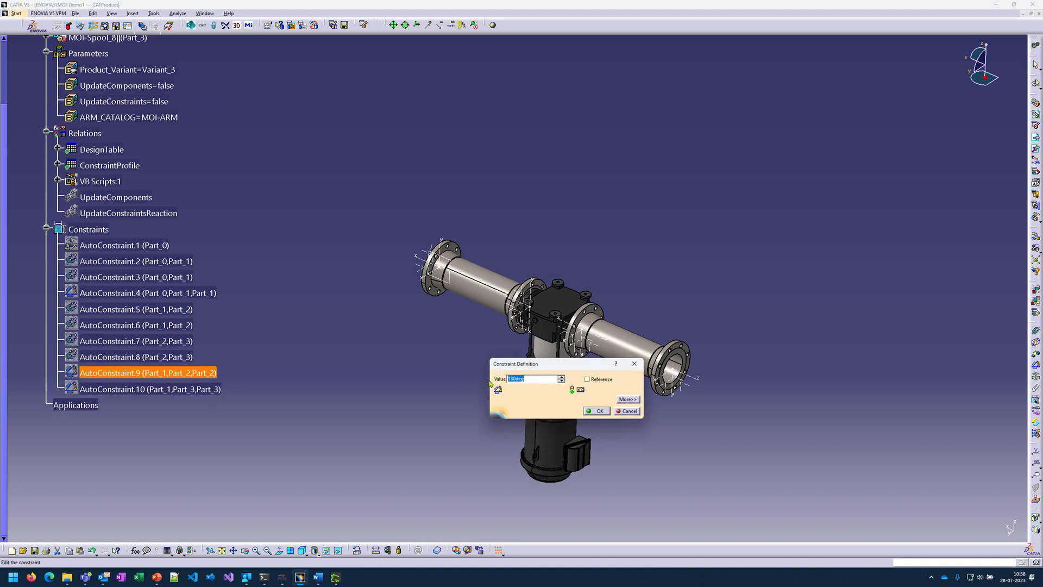
{"action": "type", "text": "0"}
{"action": "key", "text": "Return"}
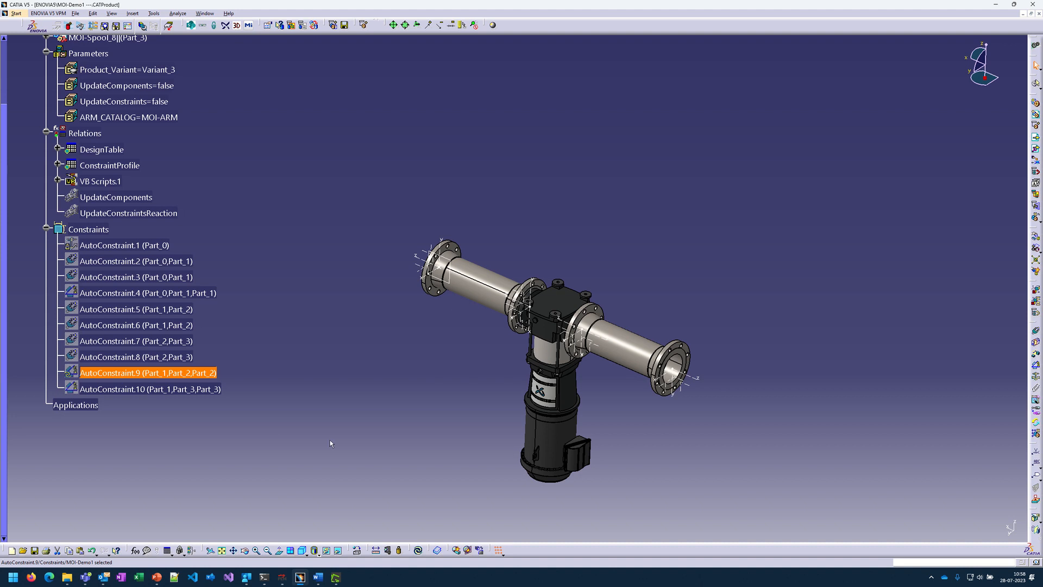
{"action": "left_click", "coordinate": [417, 550]}
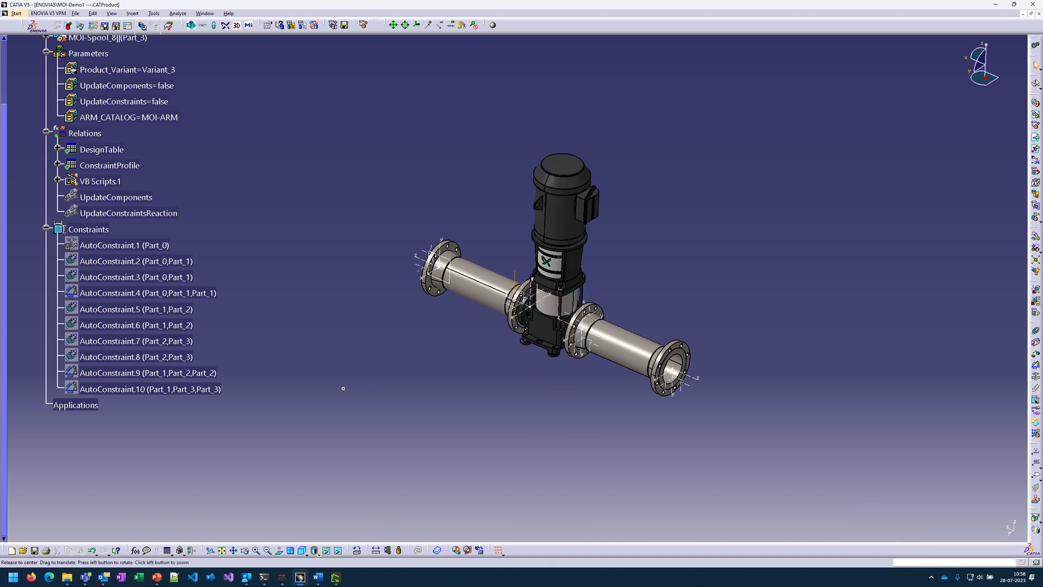
{"action": "middle_click_drag", "start_coordinate": [351, 392], "coordinate": [388, 377]}
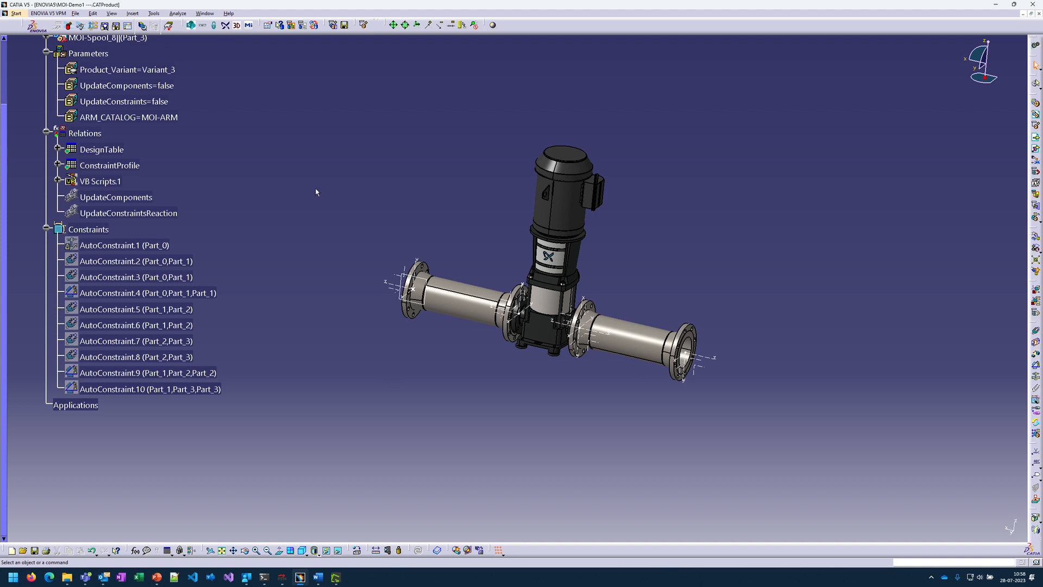
Step: Set the Product_Variant parameter to Variant_2 from its design table configurations
{"action": "scroll", "coordinate": [189, 190], "scroll_direction": "up", "scroll_amount": 3}
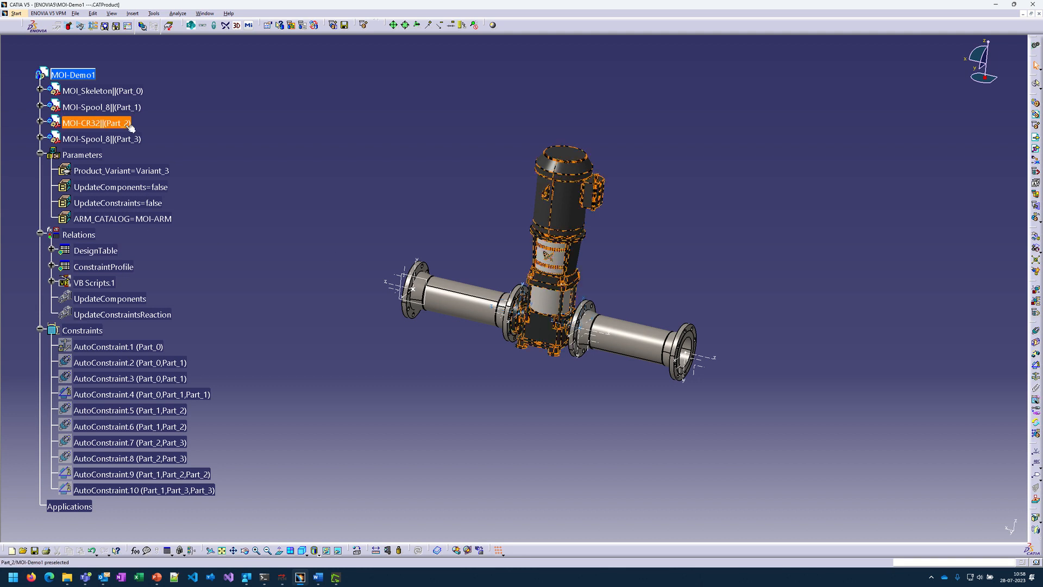
{"action": "double_click", "coordinate": [151, 170]}
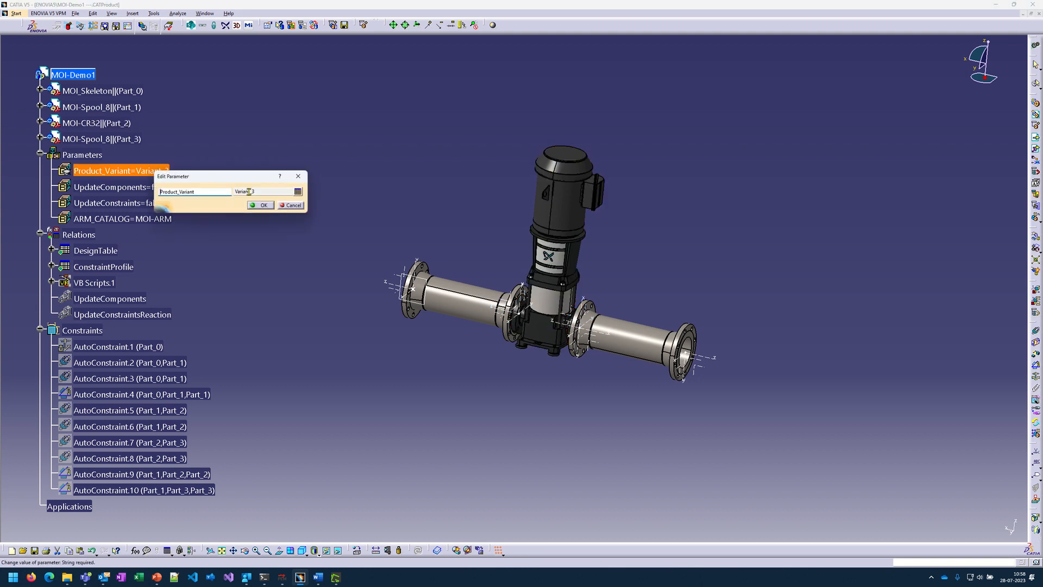
{"action": "left_click", "coordinate": [294, 191]}
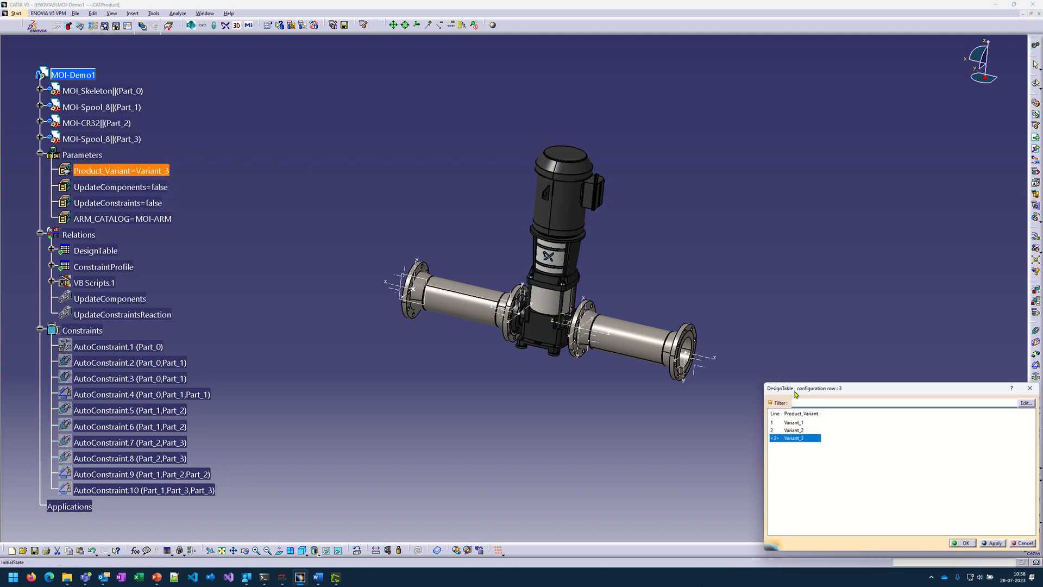
{"action": "left_click", "coordinate": [794, 429]}
{"action": "left_click", "coordinate": [962, 544]}
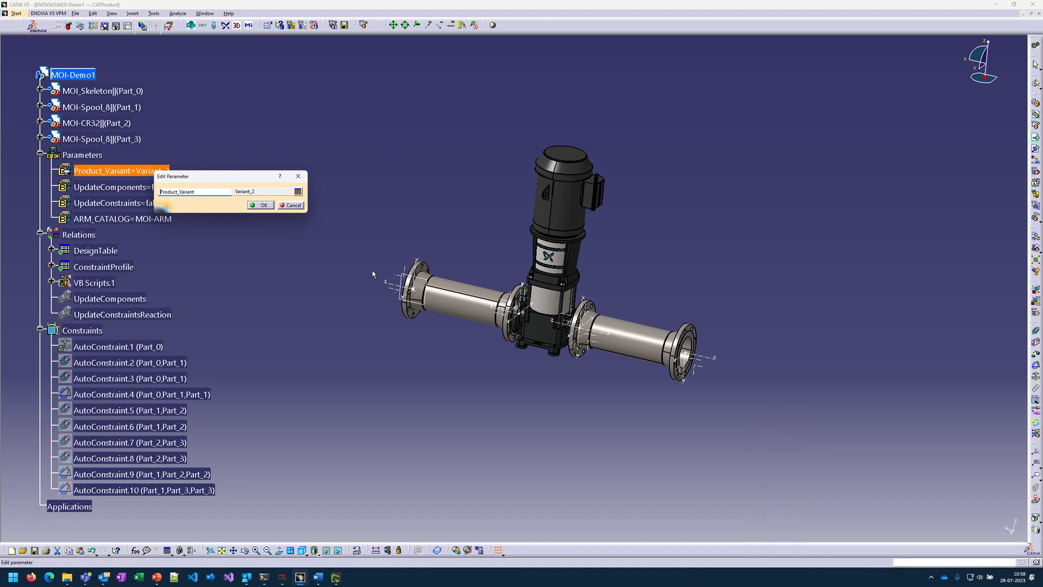
{"action": "left_click", "coordinate": [263, 205]}
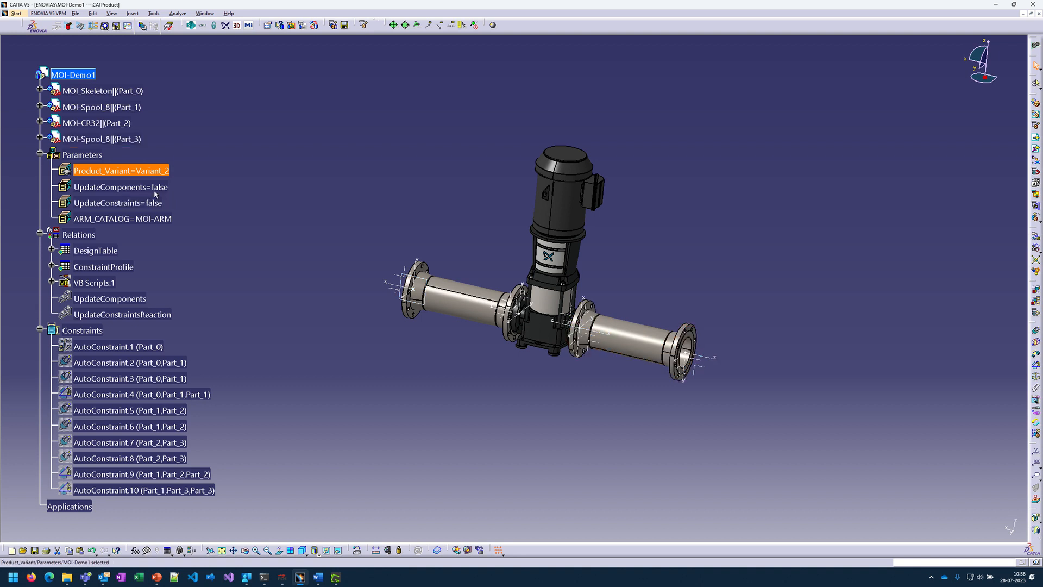
Step: Set the UpdateComponents parameter to true to swap in the Variant_2 components
{"action": "double_click", "coordinate": [126, 189]}
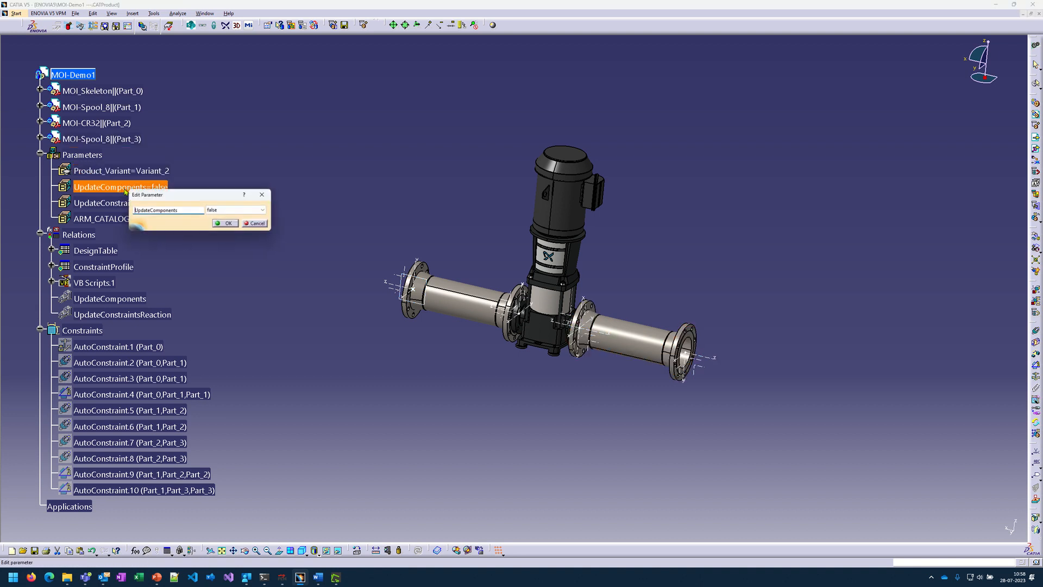
{"action": "left_click", "coordinate": [228, 210]}
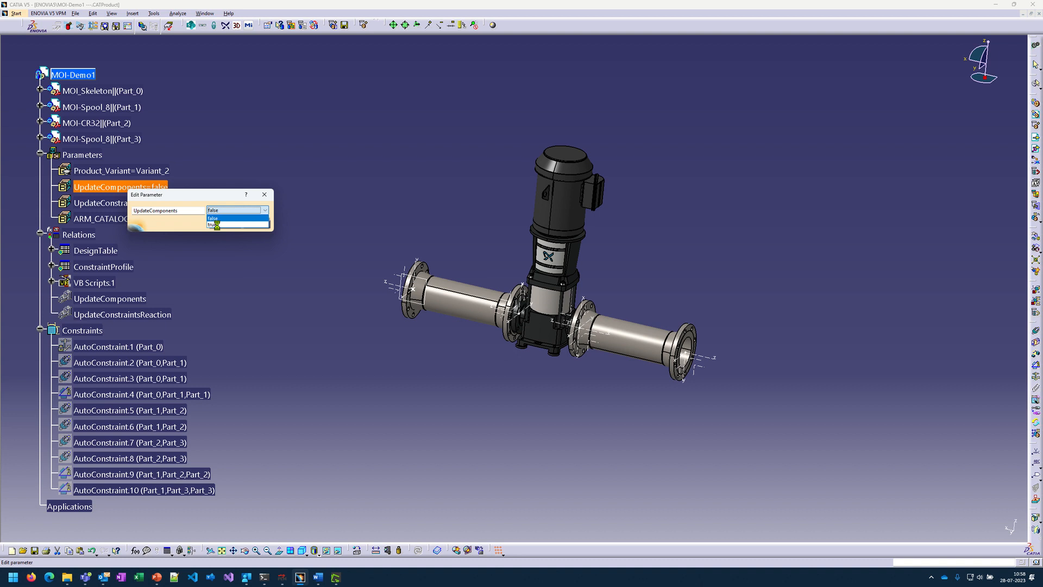
{"action": "left_click", "coordinate": [217, 224]}
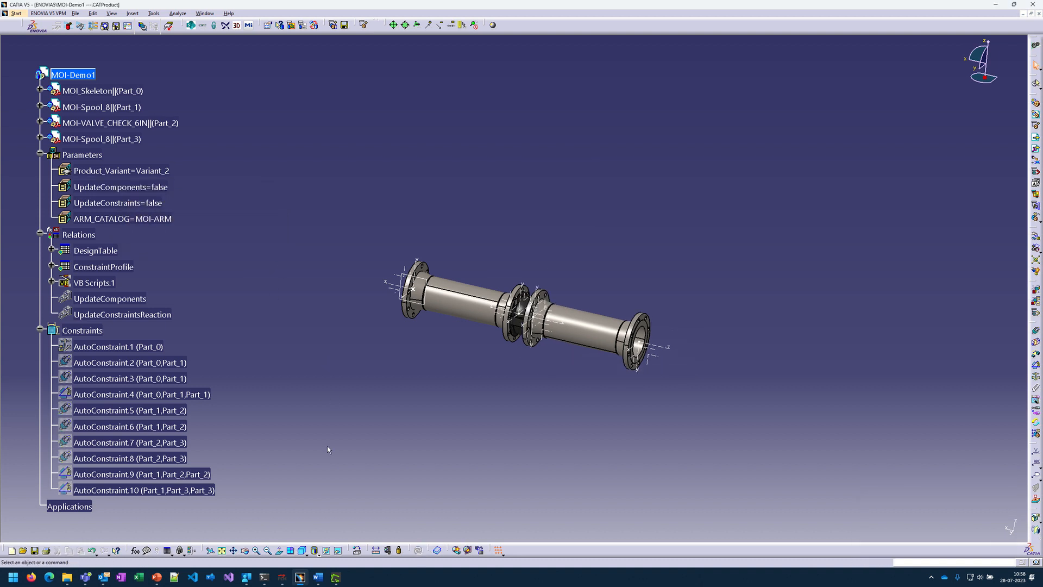
{"action": "middle_click_drag", "start_coordinate": [540, 372], "coordinate": [471, 343]}
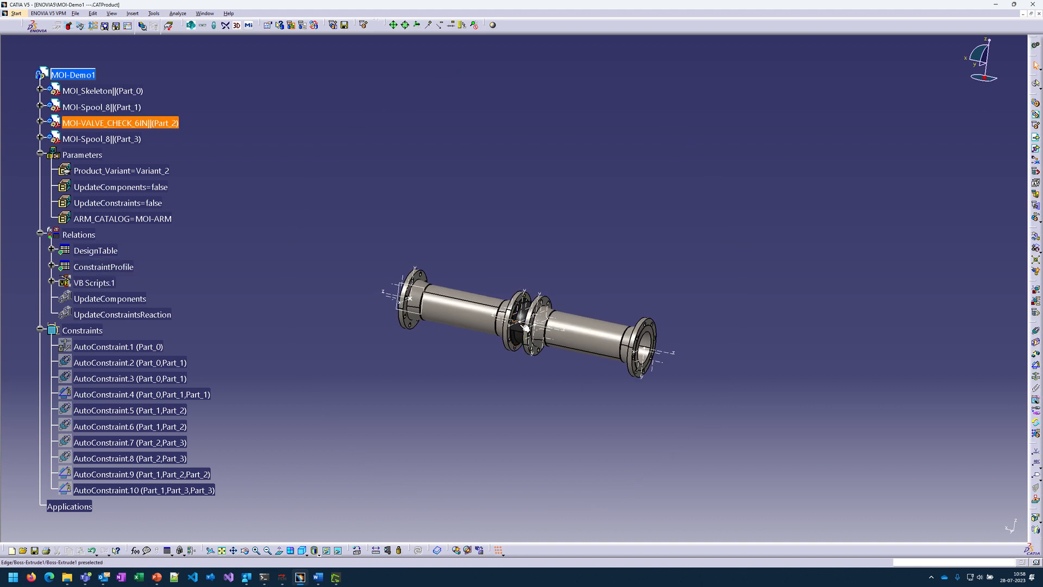
Step: Open the DesignTable relation and its Excel workbook for editing
{"action": "left_click", "coordinate": [95, 251]}
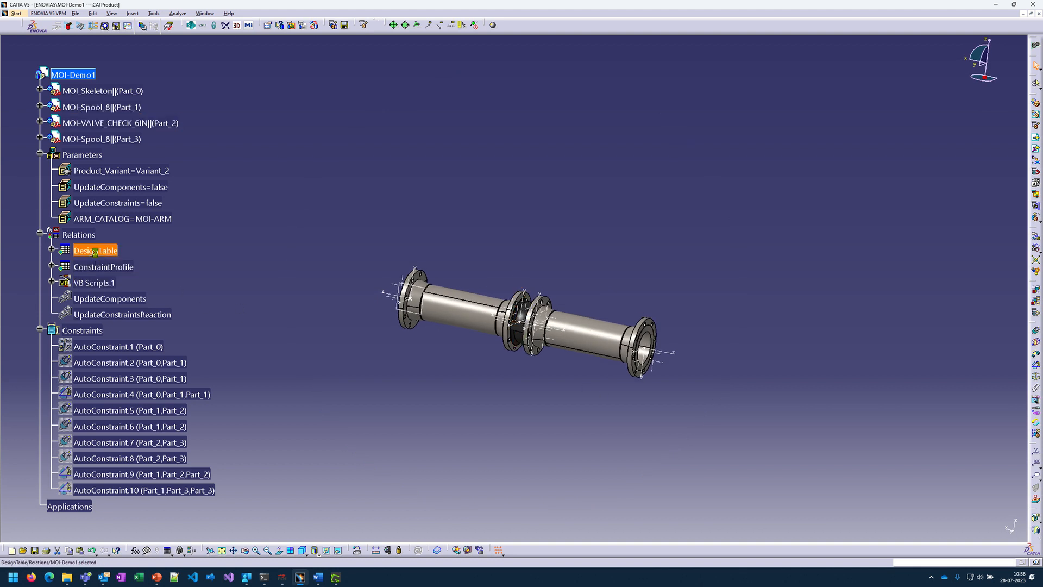
{"action": "double_click", "coordinate": [98, 251]}
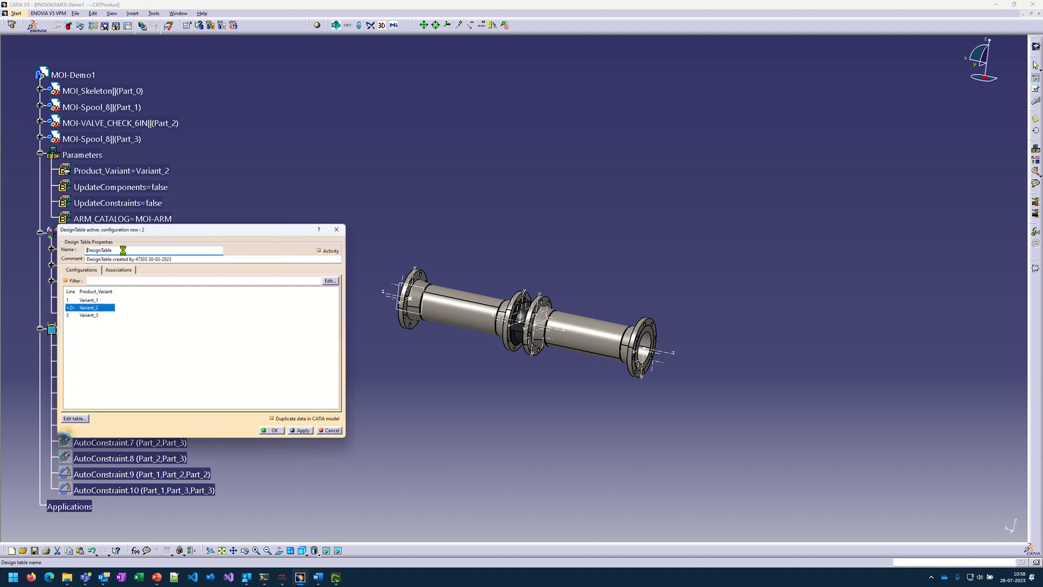
{"action": "left_click", "coordinate": [73, 422]}
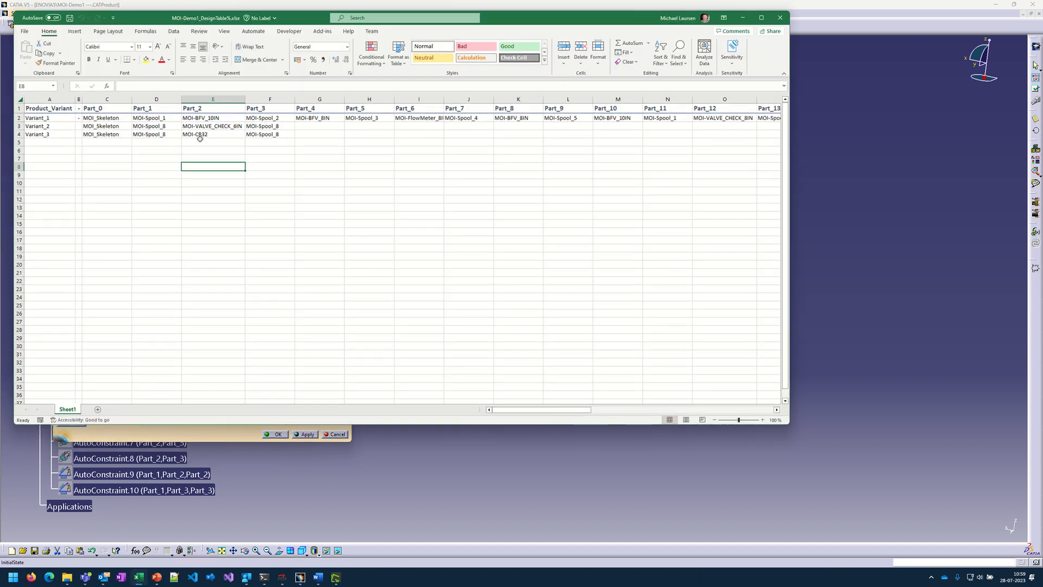
Step: Copy MOI-CR32 from Variant_3's Part_2 cell into Variant_2's Part_2 cell, and save and close the workbook
{"action": "left_click", "coordinate": [201, 136]}
{"action": "key", "text": "ctrl+c"}
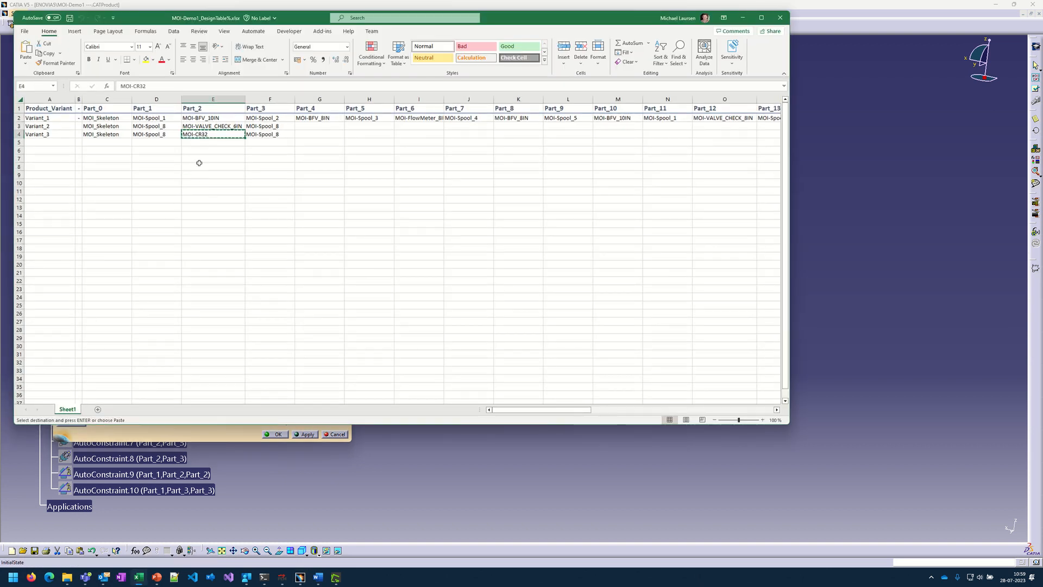
{"action": "left_click", "coordinate": [208, 126]}
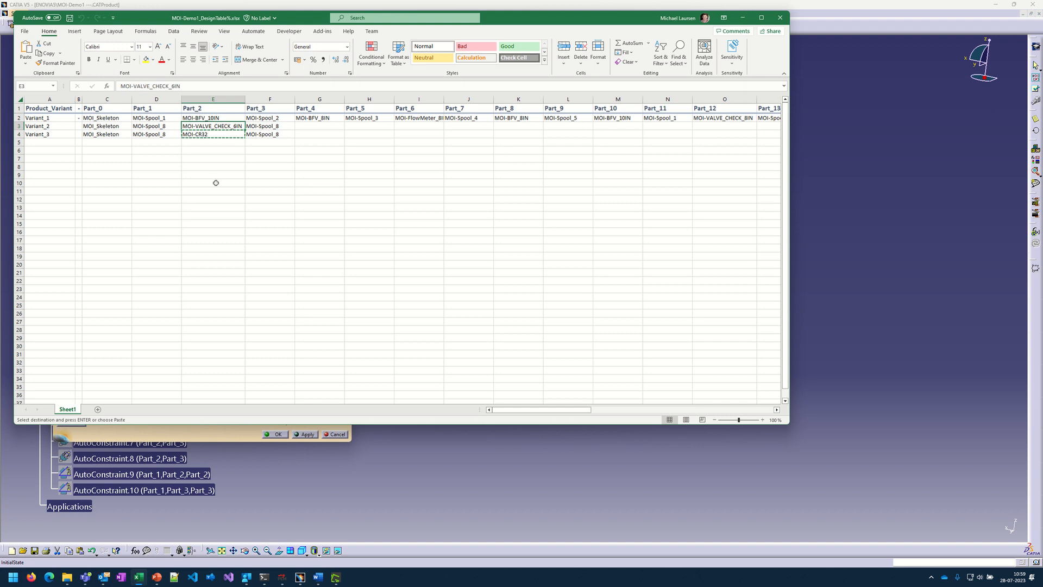
{"action": "key", "text": "ctrl+v"}
{"action": "left_click", "coordinate": [212, 199]}
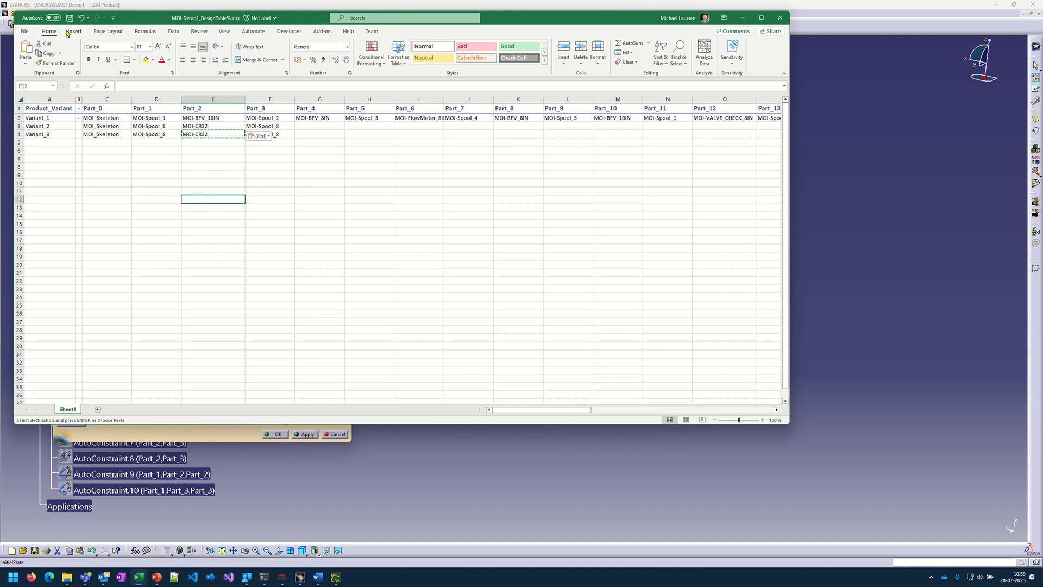
{"action": "left_click", "coordinate": [780, 17]}
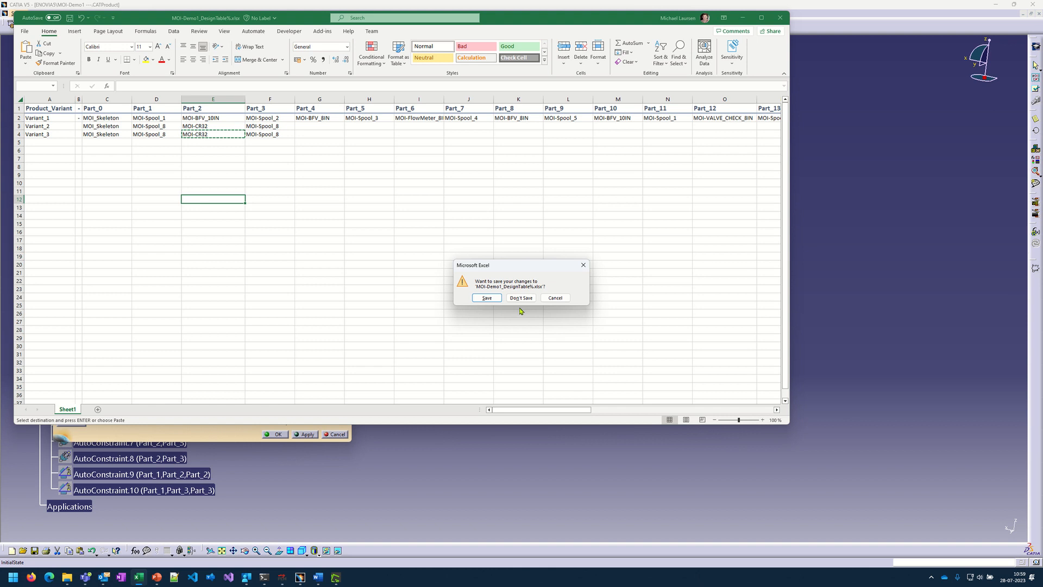
{"action": "left_click", "coordinate": [486, 298]}
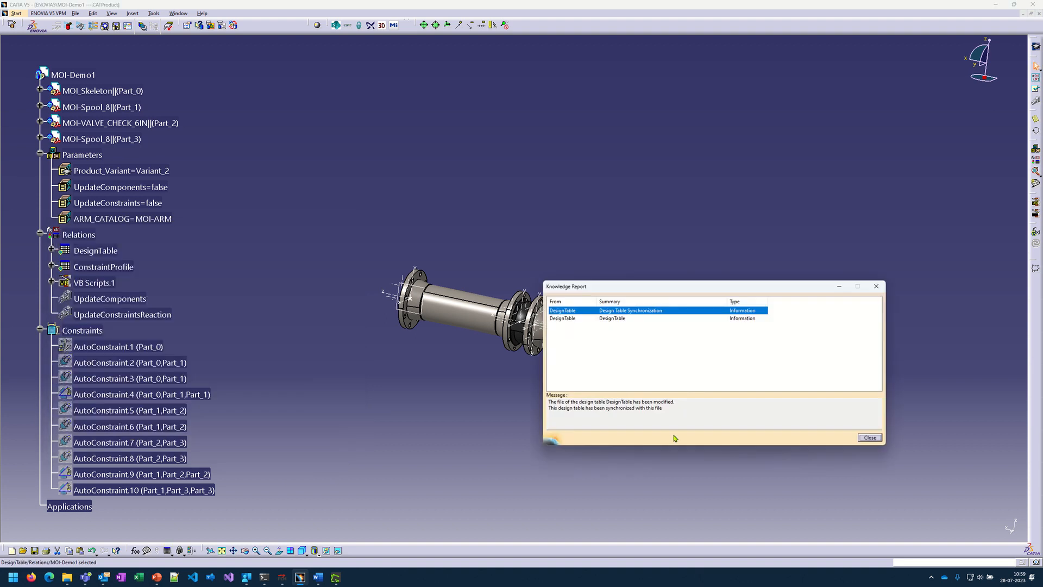
Step: Set the UpdateComponents parameter to true to load MOI-CR32 as Part_2, and update the assembly
{"action": "left_click", "coordinate": [870, 436]}
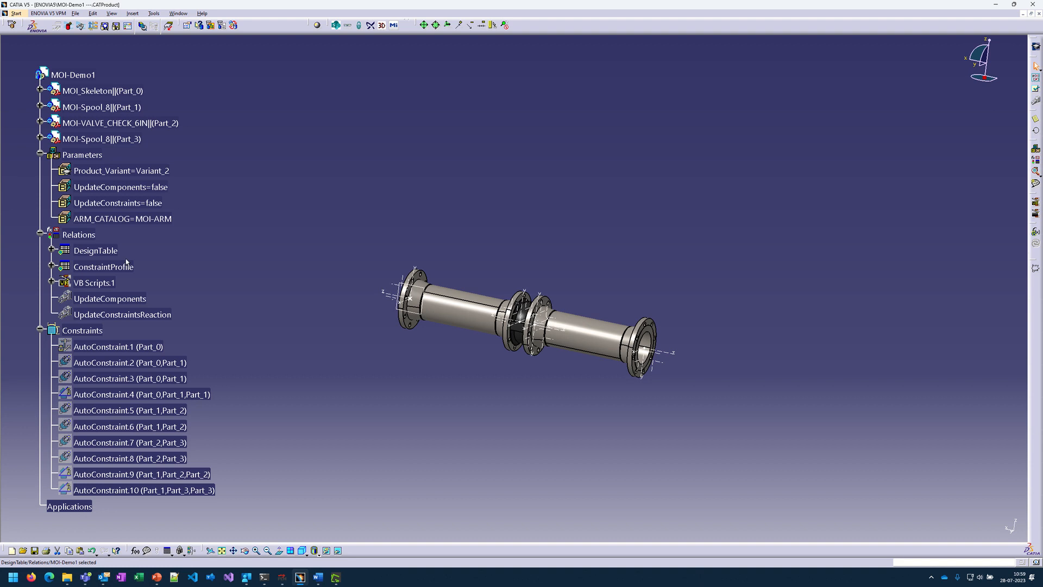
{"action": "double_click", "coordinate": [155, 187]}
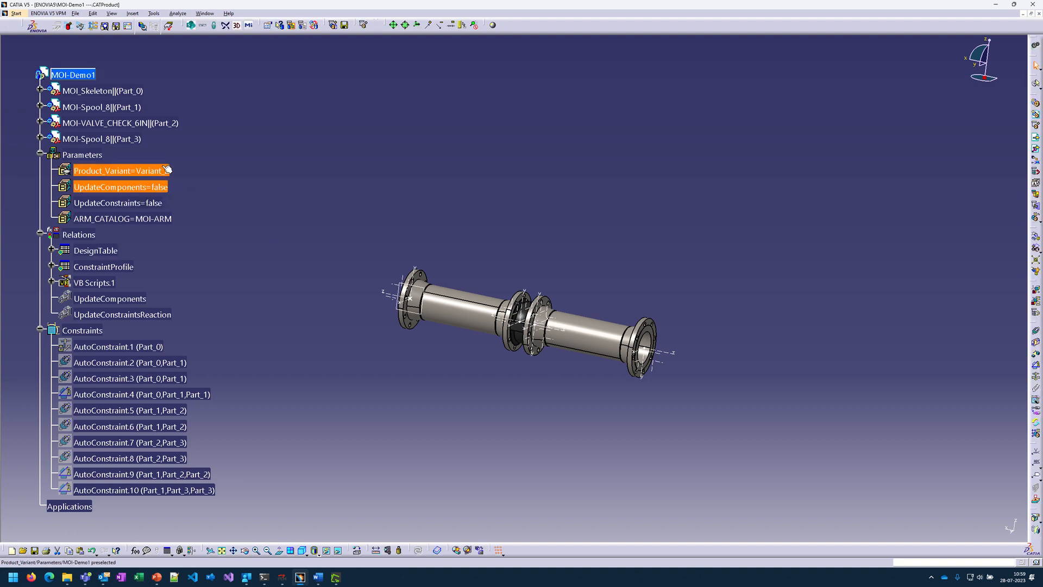
{"action": "double_click", "coordinate": [144, 188]}
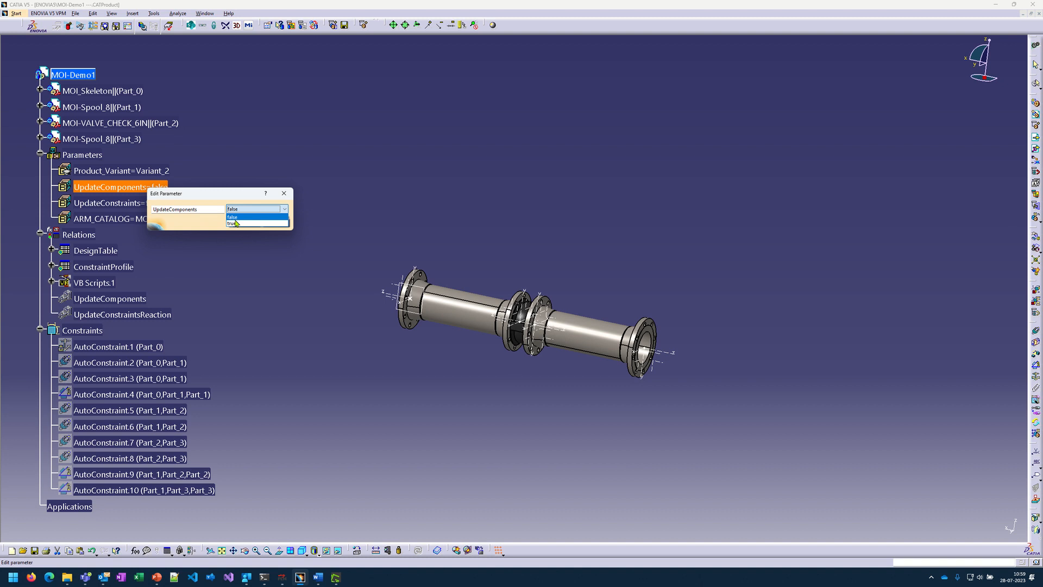
{"action": "left_click", "coordinate": [246, 223]}
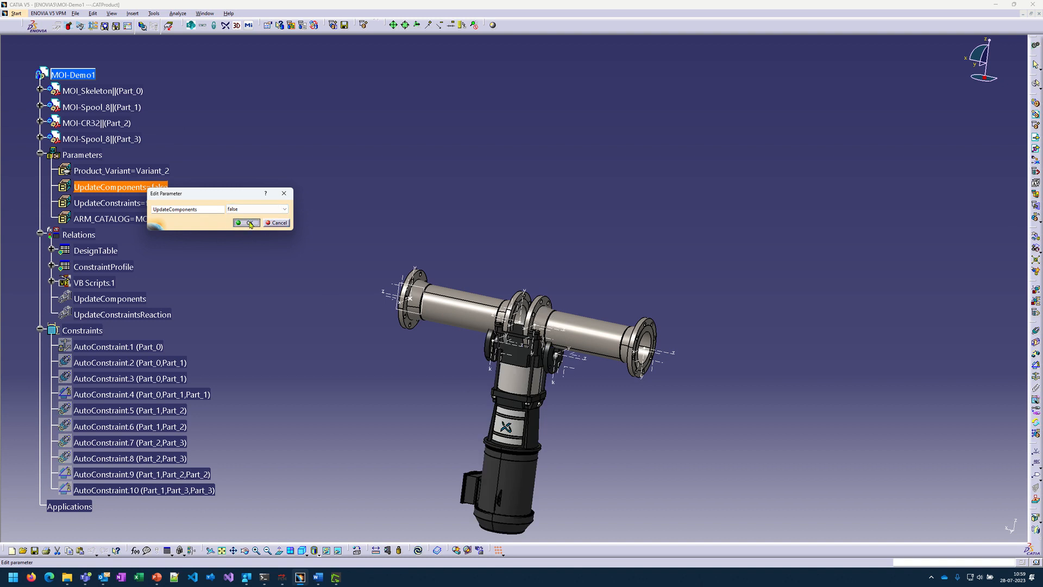
{"action": "left_click", "coordinate": [418, 549]}
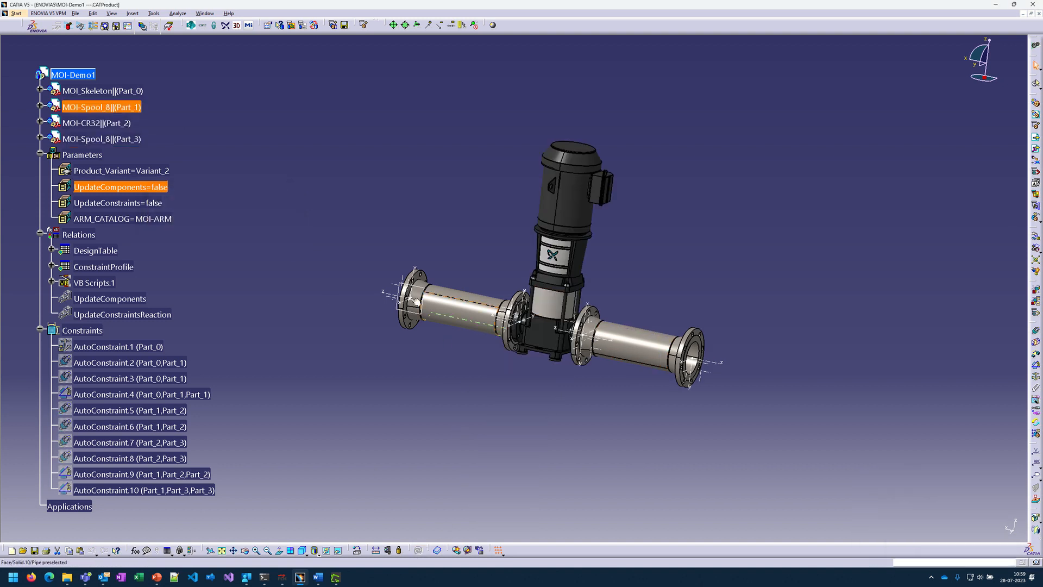
Step: Delete all four components, Part_0 through Part_3, from the MOI-Demo1 product
{"action": "middle_click_drag", "start_coordinate": [499, 327], "coordinate": [618, 388]}
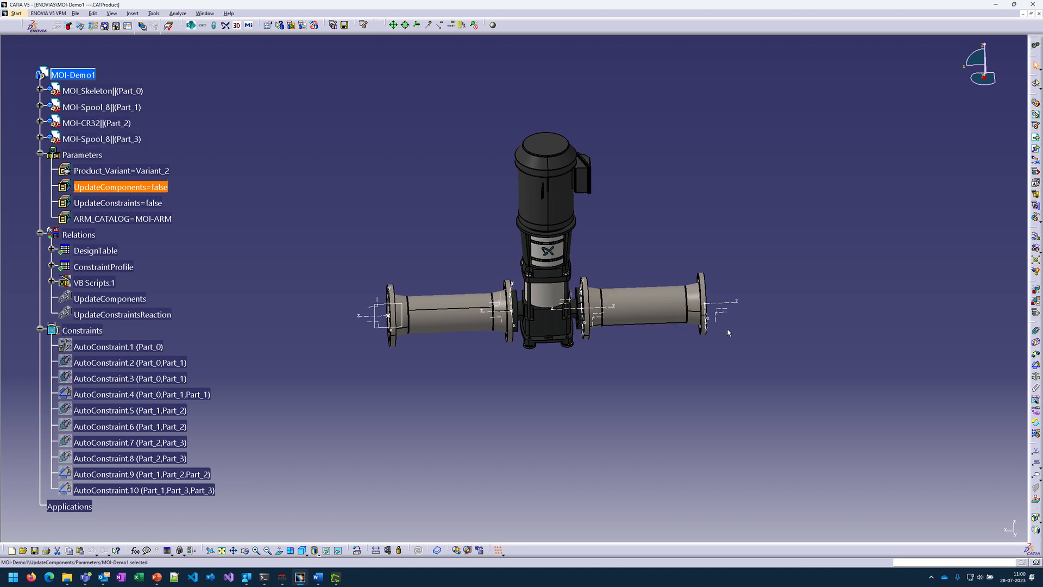
{"action": "middle_click_drag", "start_coordinate": [552, 399], "coordinate": [544, 331]}
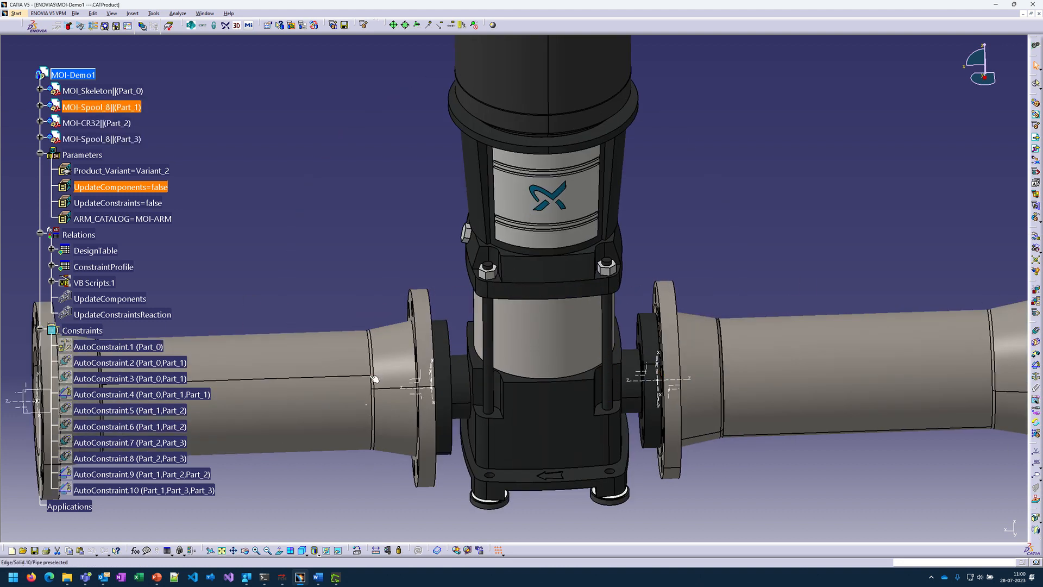
{"action": "middle_click_drag", "start_coordinate": [675, 419], "coordinate": [447, 484]}
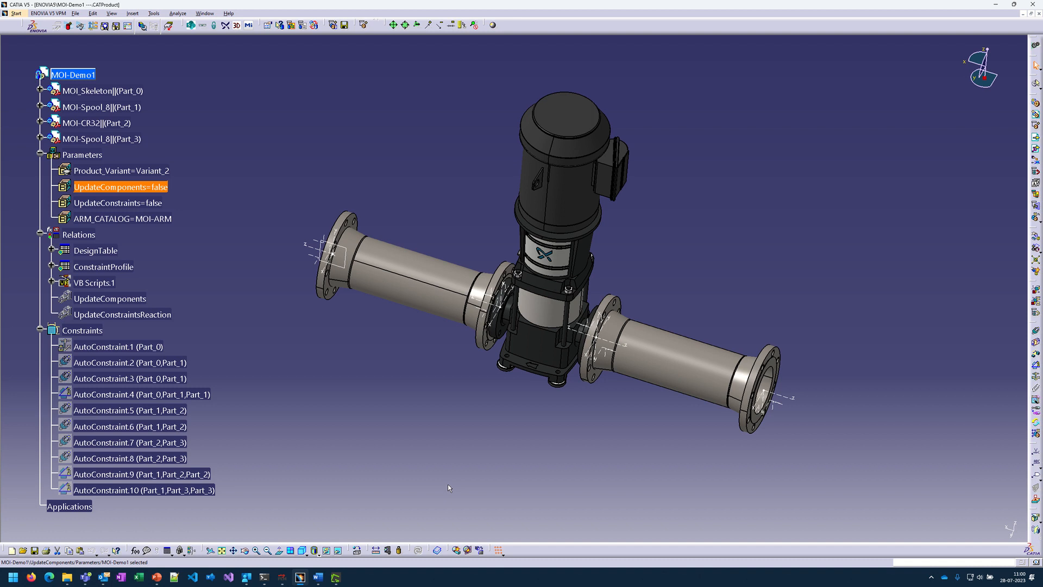
{"action": "left_click", "coordinate": [130, 91]}
{"action": "left_click", "coordinate": [135, 139], "text": "shift"}
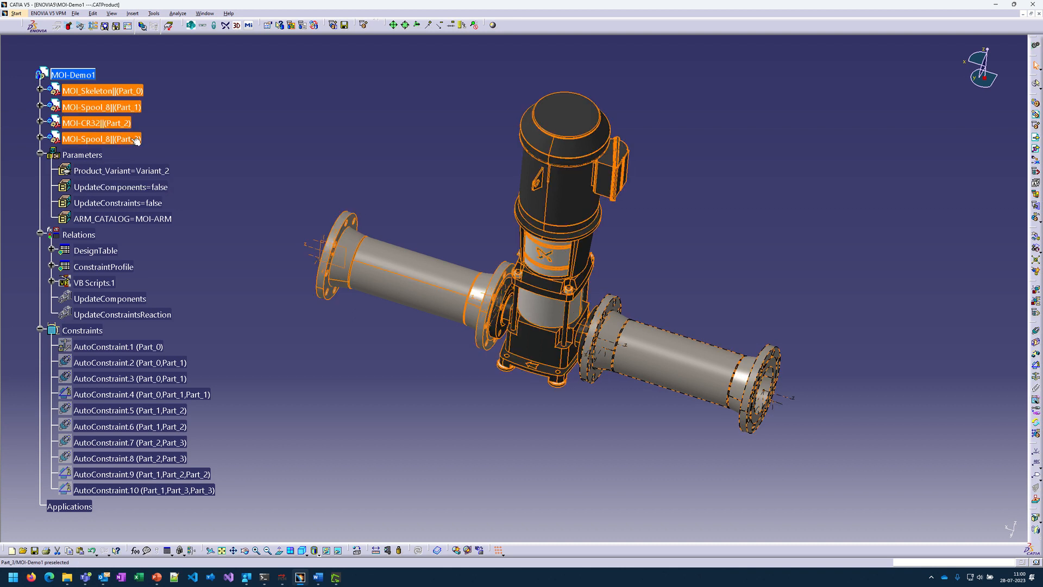
{"action": "key", "text": "Delete"}
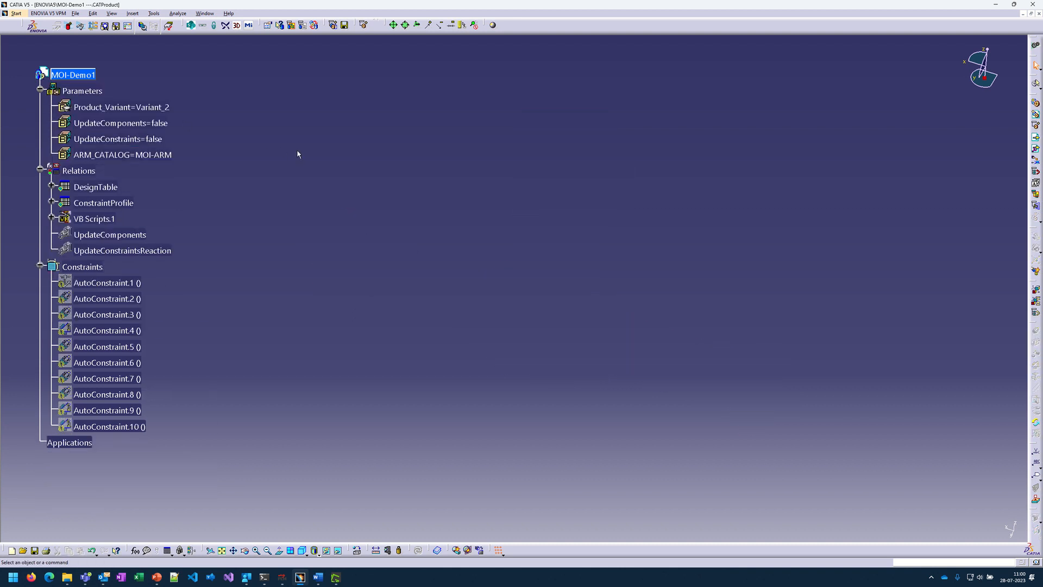
Step: Set the Product_Variant parameter to Variant_1 from its design table configurations
{"action": "double_click", "coordinate": [108, 107]}
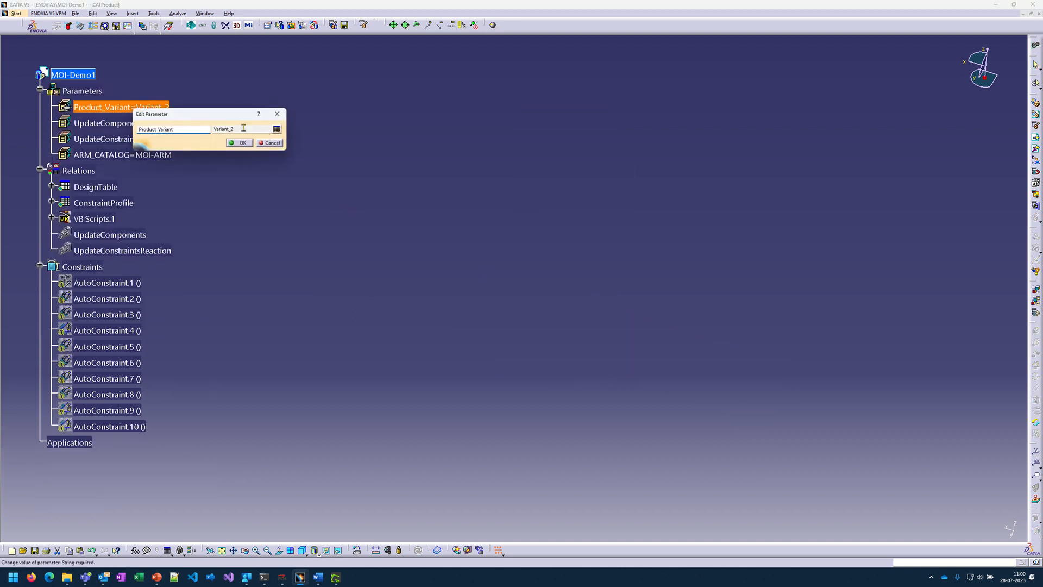
{"action": "left_click", "coordinate": [277, 129]}
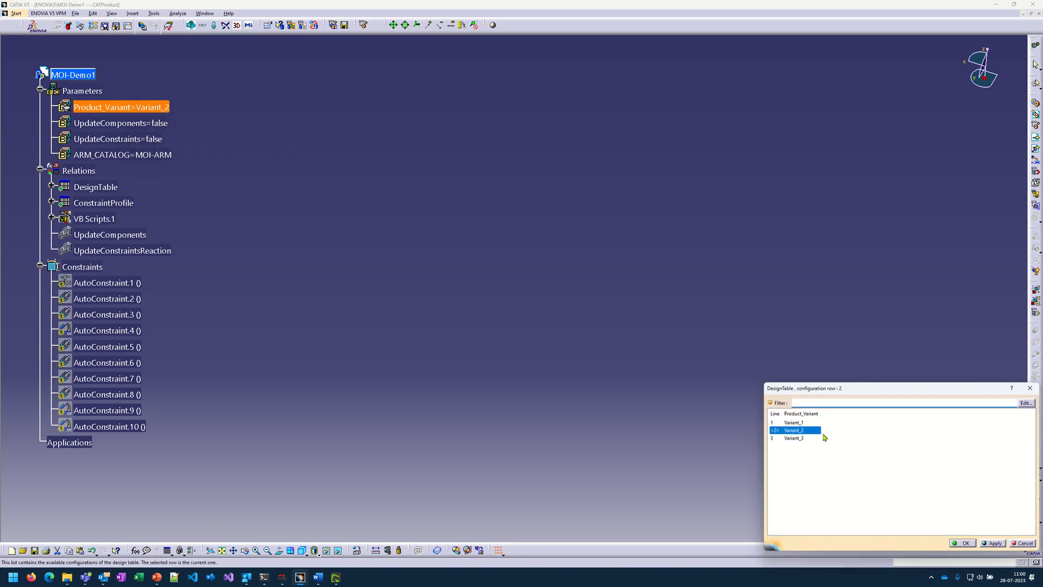
{"action": "left_click", "coordinate": [804, 422]}
{"action": "left_click", "coordinate": [962, 543]}
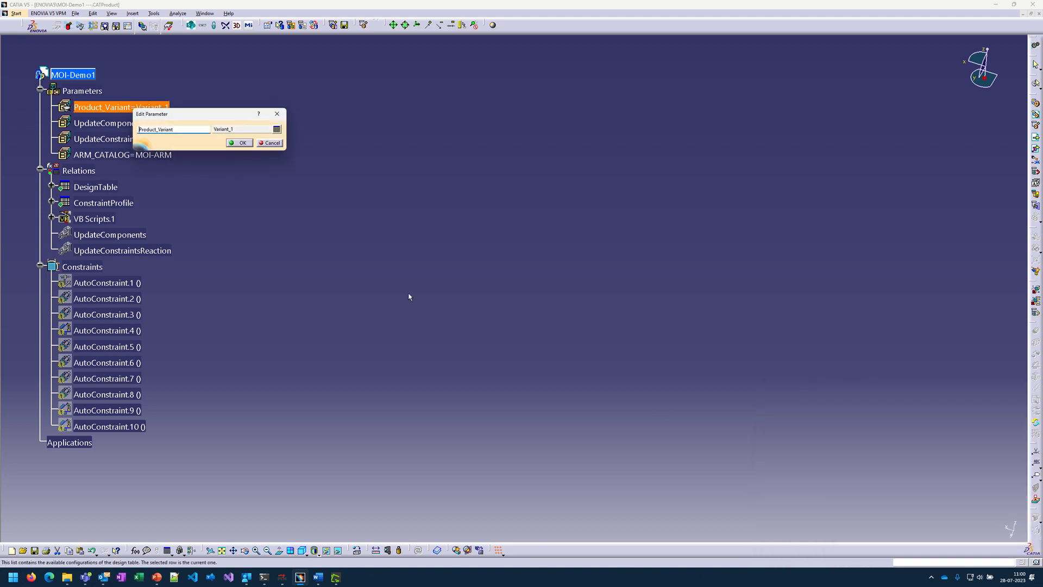
{"action": "left_click", "coordinate": [239, 142]}
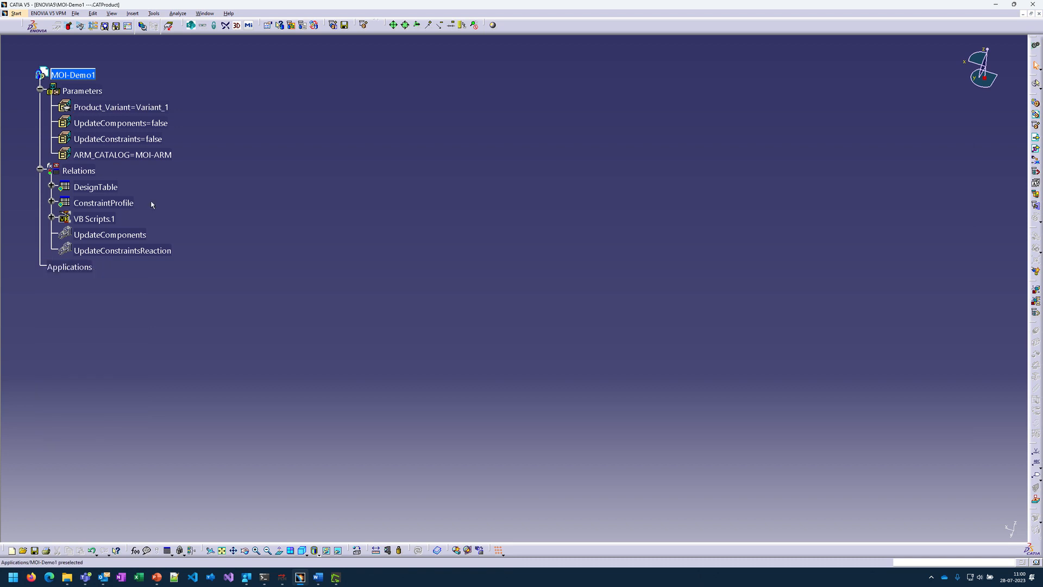
Step: Set the UpdateComponents parameter to true to insert the Variant_1 components into the empty product
{"action": "double_click", "coordinate": [154, 123]}
{"action": "left_click", "coordinate": [246, 144]}
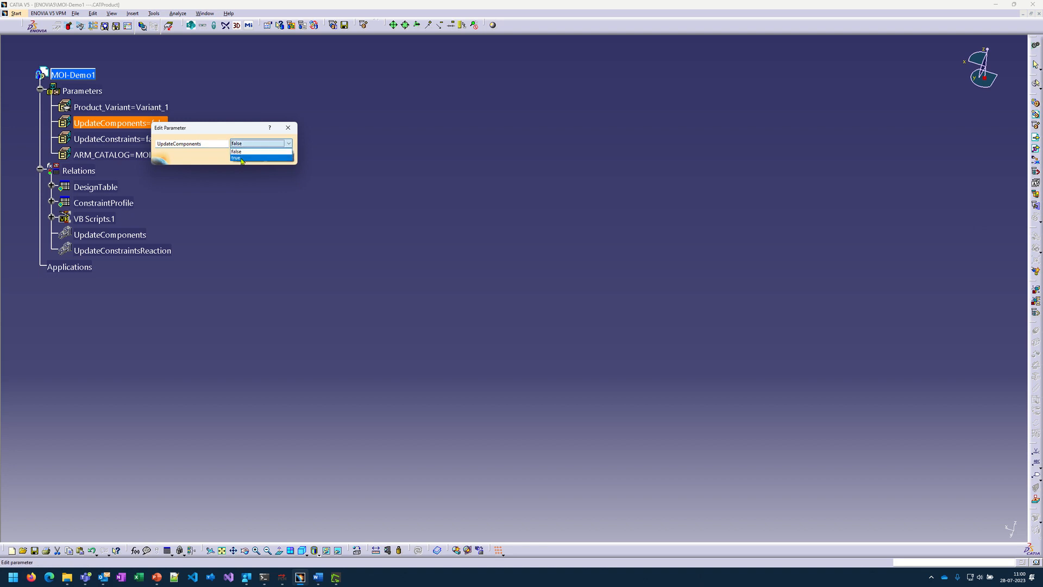
{"action": "left_click", "coordinate": [241, 159]}
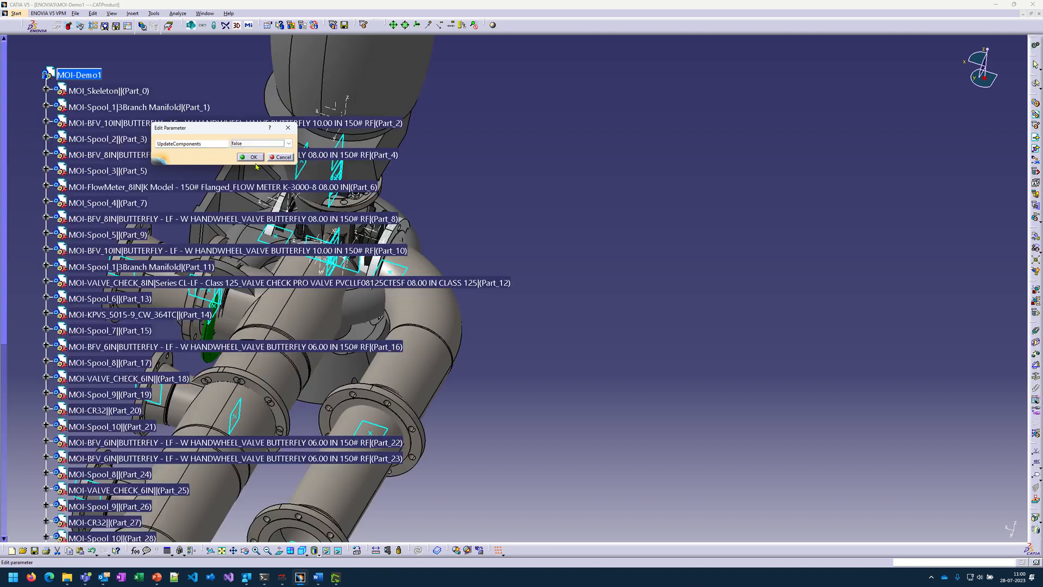
{"action": "left_click", "coordinate": [248, 160]}
{"action": "scroll", "coordinate": [138, 184], "scroll_direction": "down", "scroll_amount": 4}
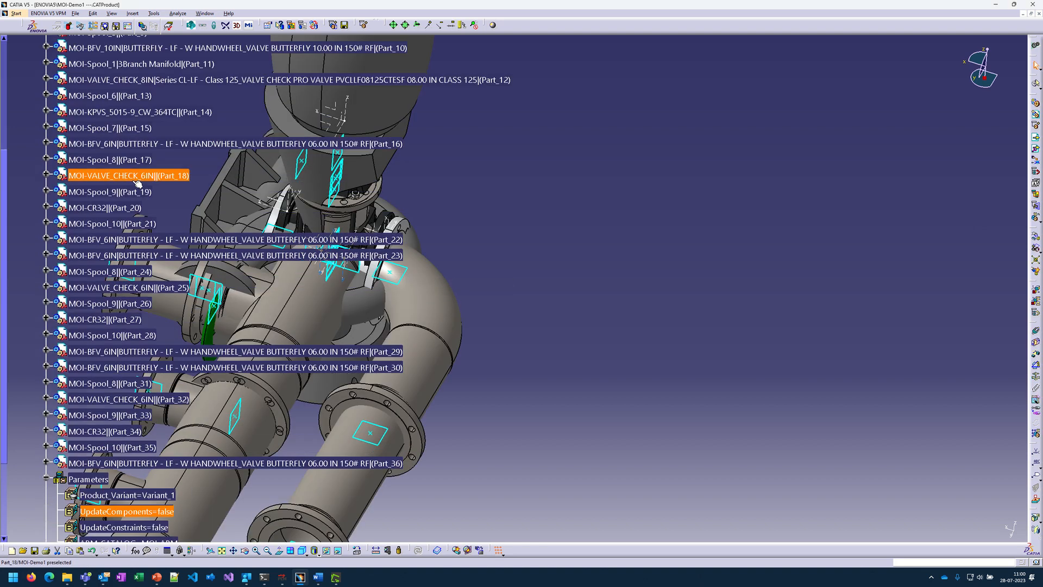
{"action": "scroll", "coordinate": [138, 184], "scroll_direction": "down", "scroll_amount": 4}
{"action": "double_click", "coordinate": [127, 324]}
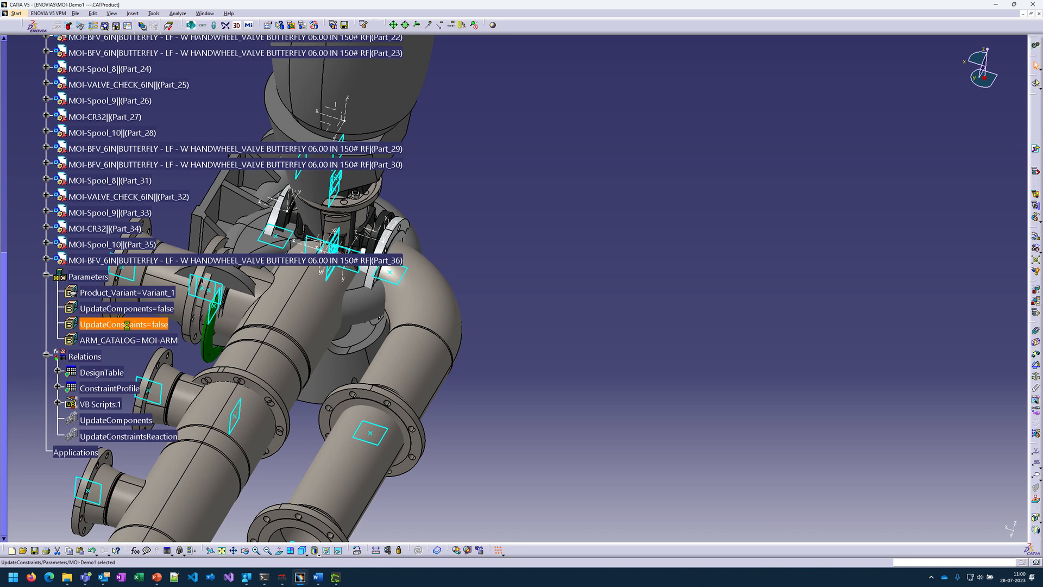
{"action": "left_click", "coordinate": [235, 347]}
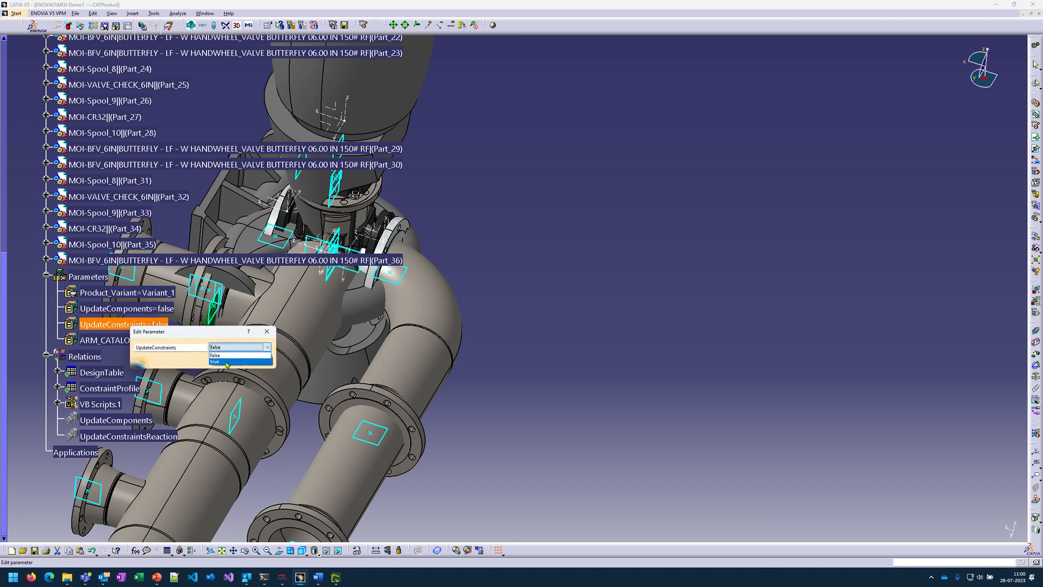
{"action": "left_click", "coordinate": [272, 332]}
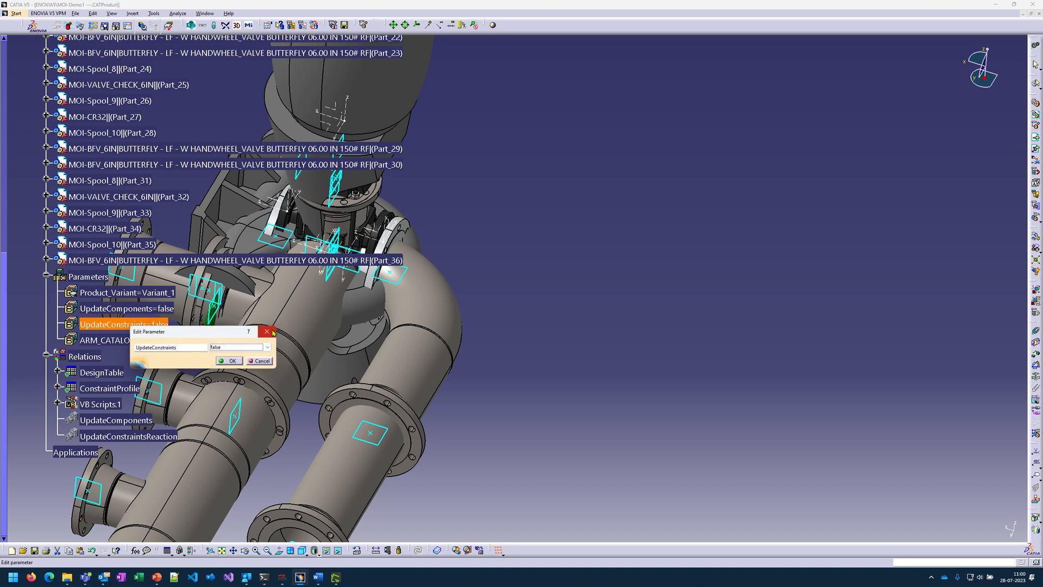
{"action": "left_click", "coordinate": [221, 362]}
Step: Open the ConstraintProfile relation and its Excel workbook for editing
{"action": "middle_click_drag", "start_coordinate": [223, 366], "coordinate": [372, 360]}
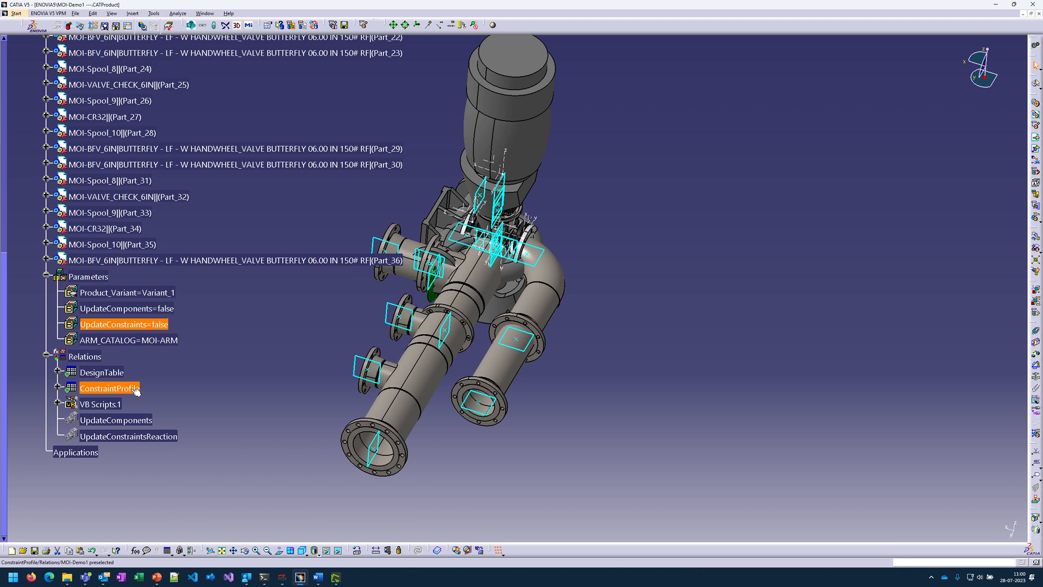
{"action": "left_click", "coordinate": [92, 389]}
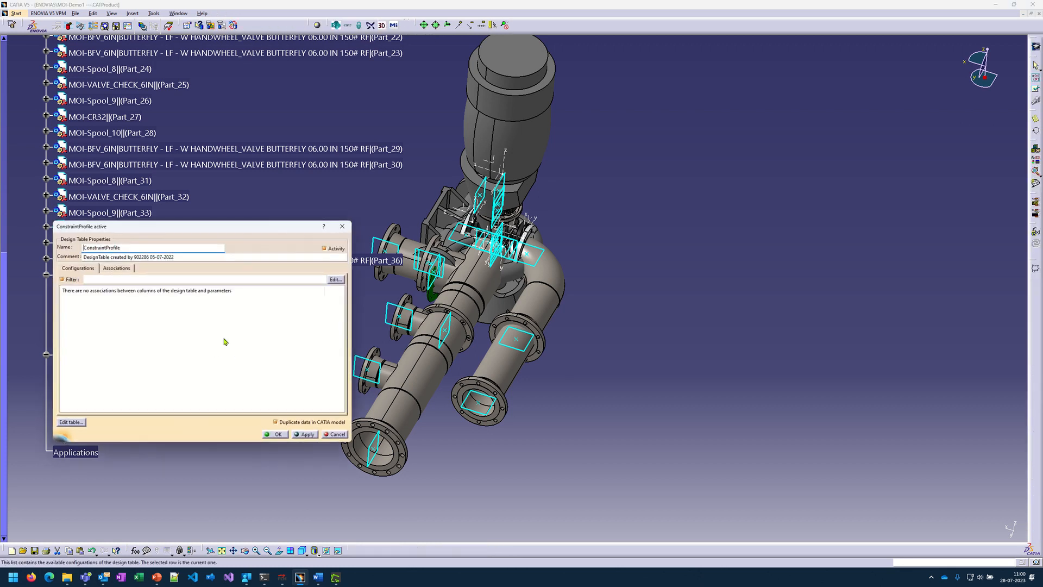
{"action": "left_click", "coordinate": [71, 422]}
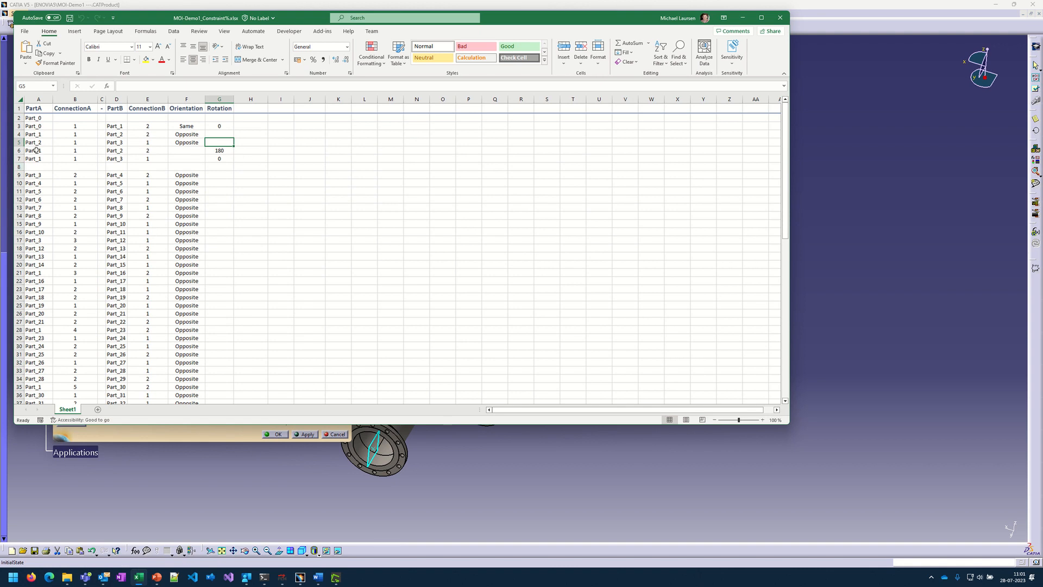
Step: Delete rows 6 to 8 from the constraint table, save and close the workbook, and accept the ConstraintProfile relation
{"action": "left_click_drag", "start_coordinate": [34, 150], "coordinate": [249, 158]}
{"action": "key", "text": "Delete"}
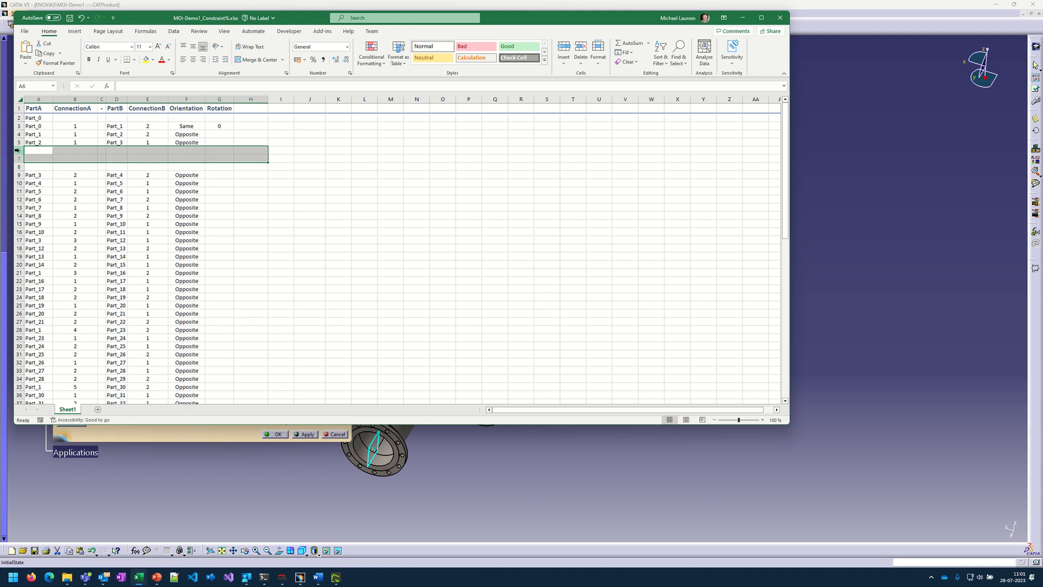
{"action": "left_click_drag", "start_coordinate": [17, 150], "coordinate": [22, 165]}
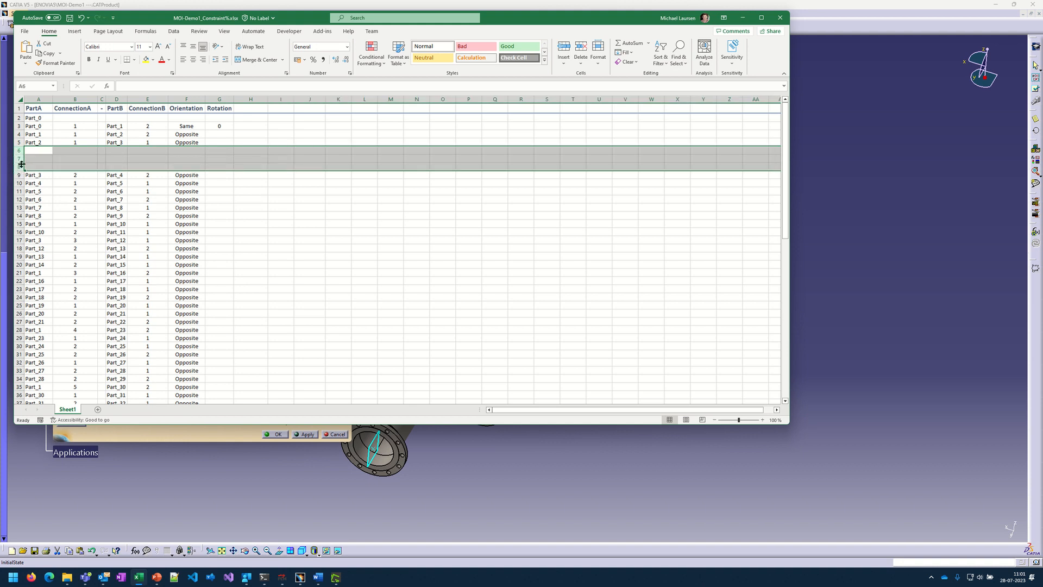
{"action": "key", "text": "ctrl+minus"}
{"action": "left_click", "coordinate": [442, 232]}
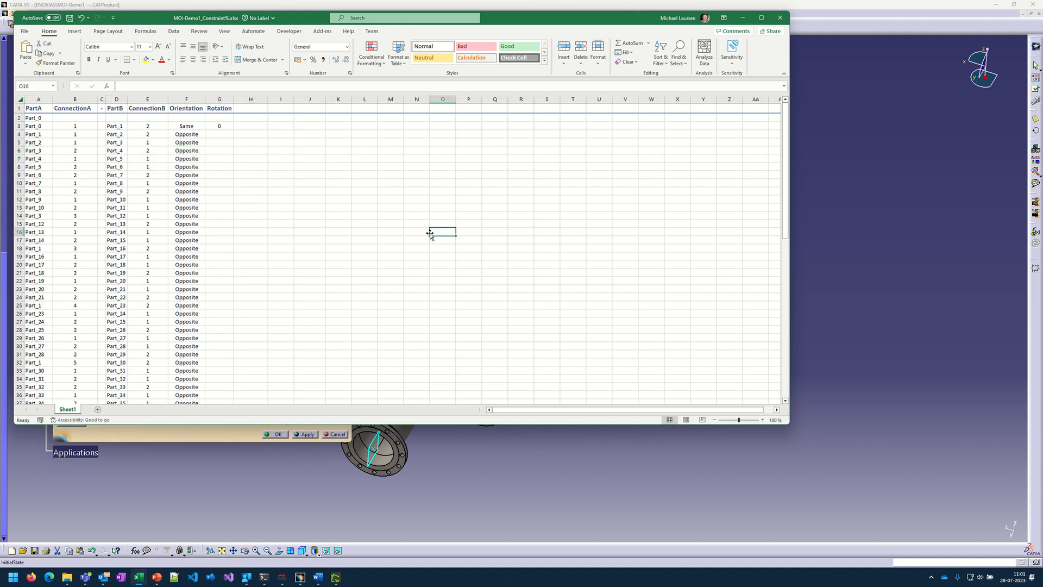
{"action": "left_click", "coordinate": [779, 19]}
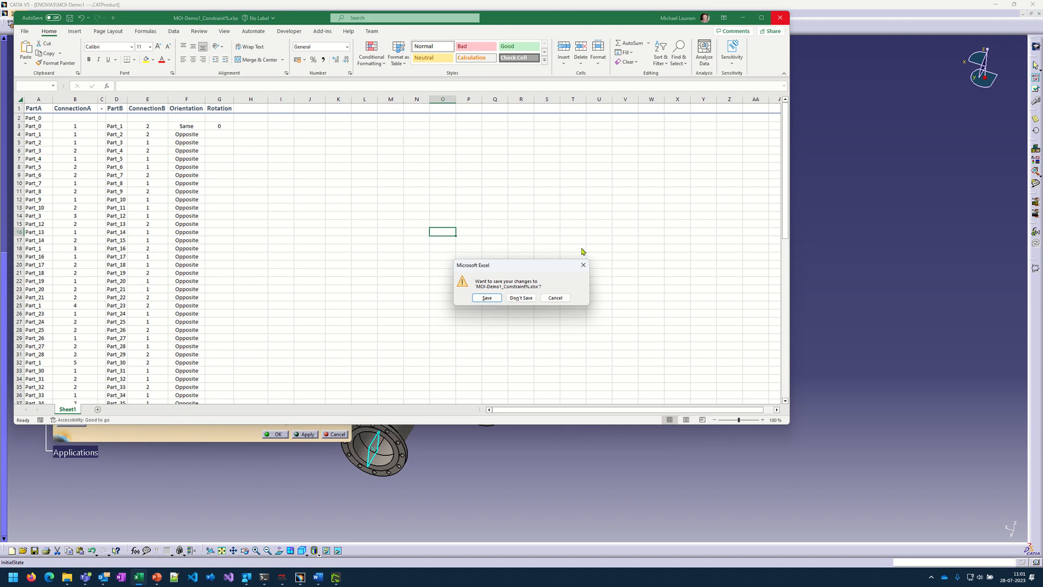
{"action": "left_click", "coordinate": [493, 299]}
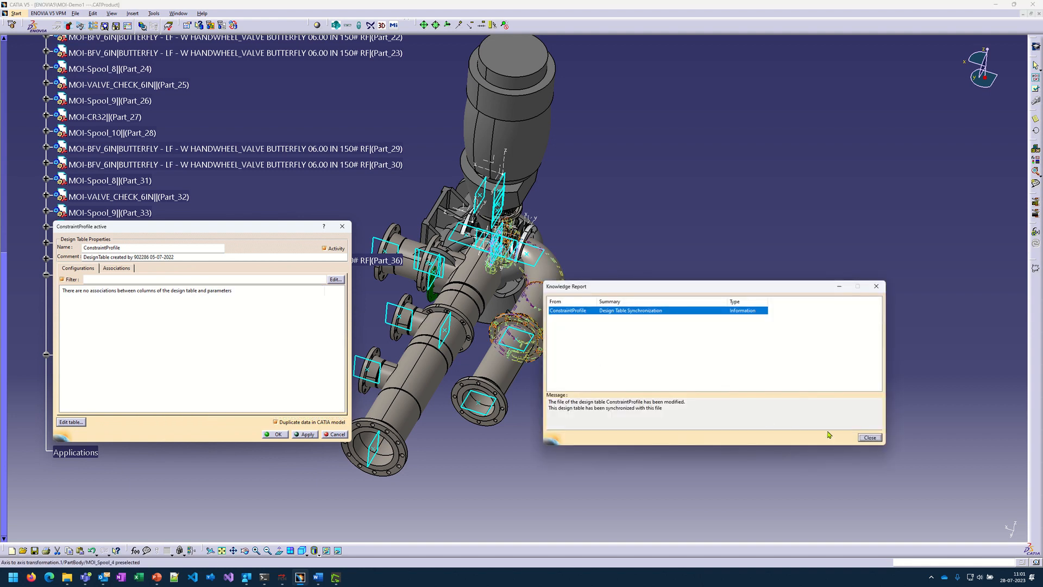
{"action": "left_click", "coordinate": [870, 437]}
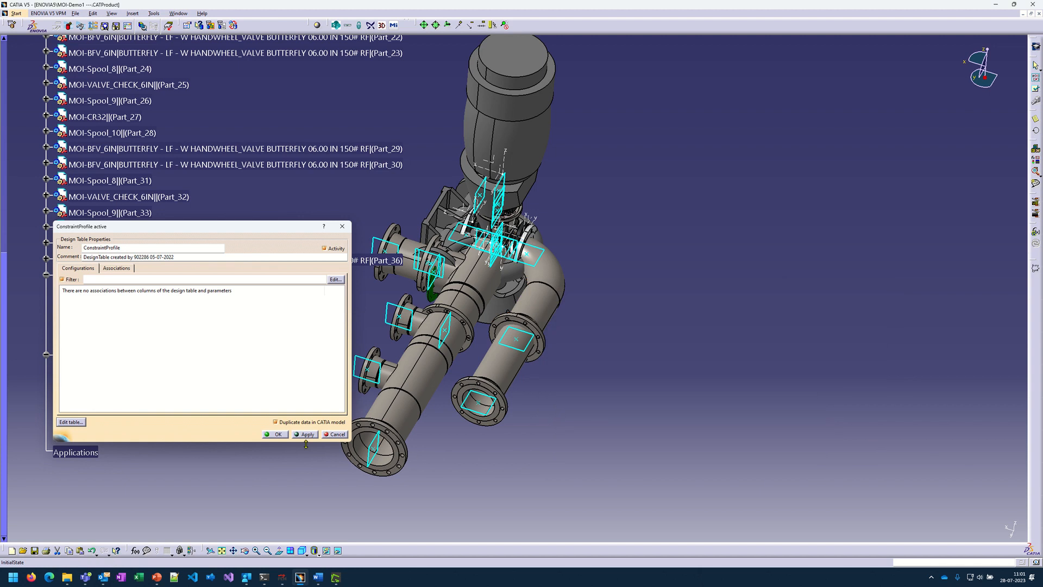
{"action": "left_click", "coordinate": [265, 437]}
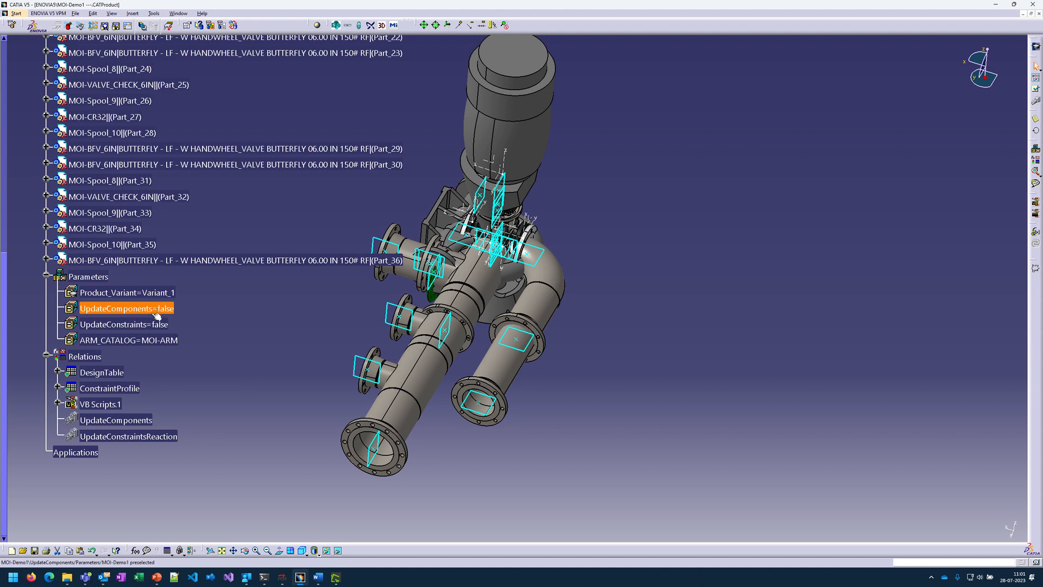
Step: Set the UpdateConstraints parameter to true to constrain the Variant_1 components
{"action": "double_click", "coordinate": [161, 325]}
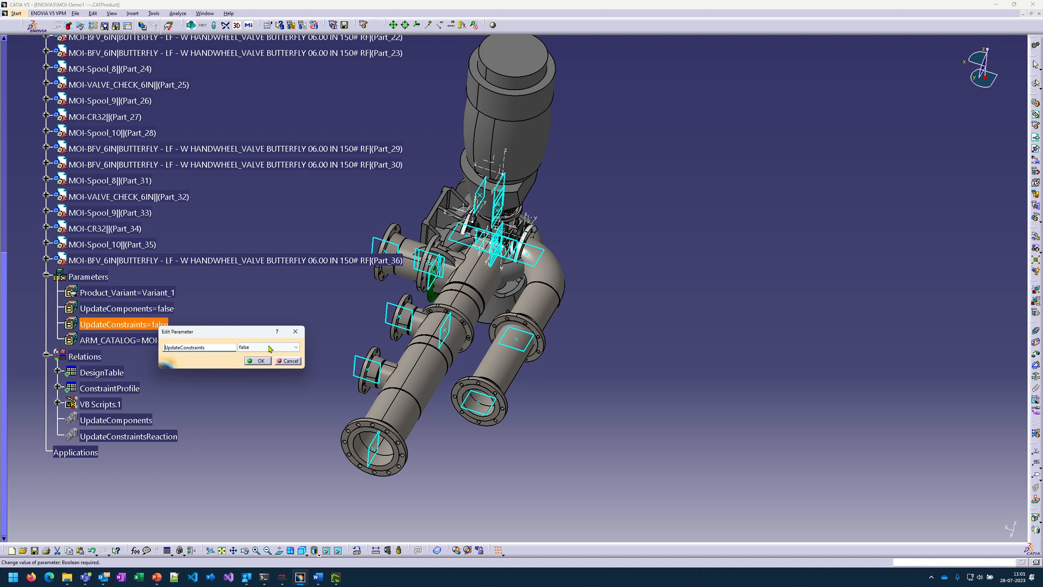
{"action": "left_click", "coordinate": [266, 346]}
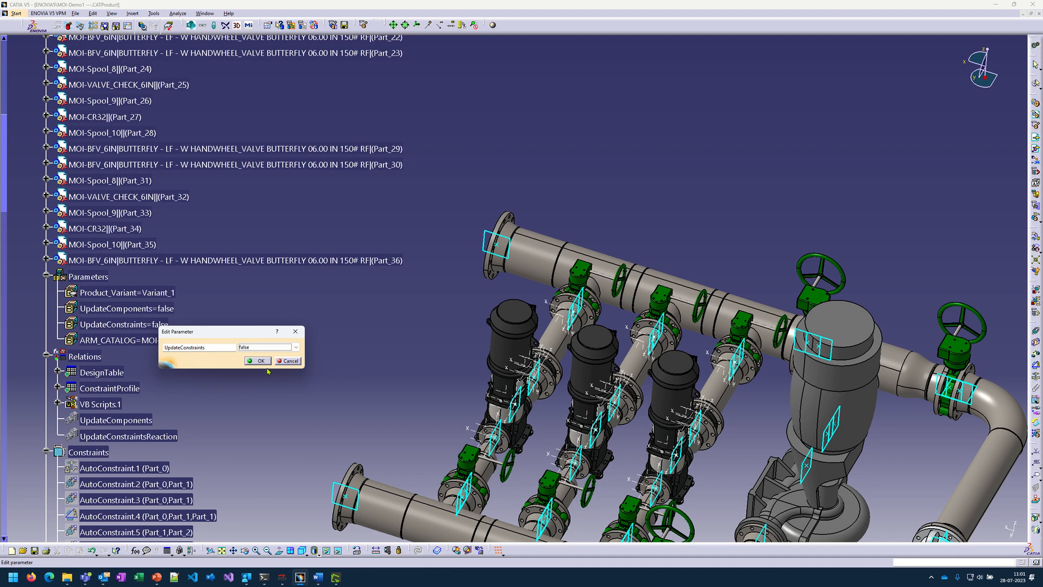
{"action": "left_click", "coordinate": [261, 361]}
Step: Collapse the Parameters, Relations and Constraints branches of the tree and look over the assembled Variant_1 piping
{"action": "middle_click_drag", "start_coordinate": [350, 406], "coordinate": [519, 349]}
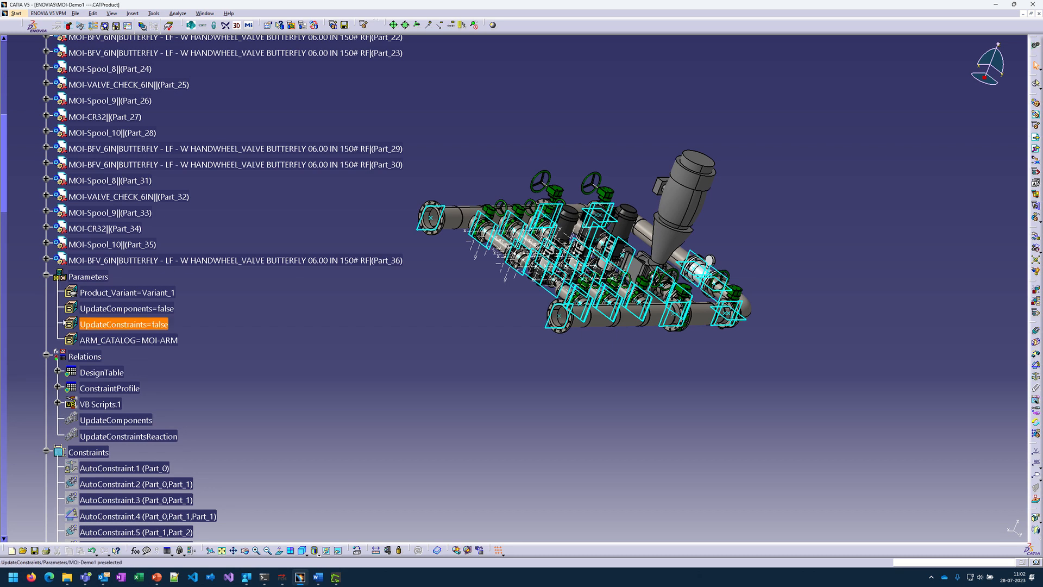
{"action": "left_click", "coordinate": [45, 275]}
{"action": "left_click", "coordinate": [44, 292]}
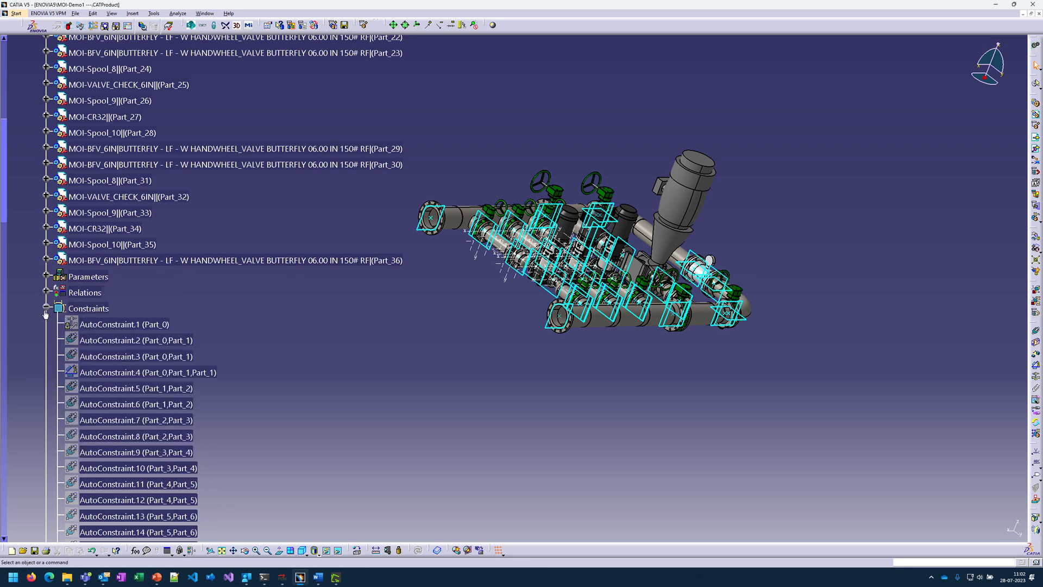
{"action": "left_click", "coordinate": [46, 307]}
{"action": "scroll", "coordinate": [356, 343], "scroll_direction": "up", "scroll_amount": 5}
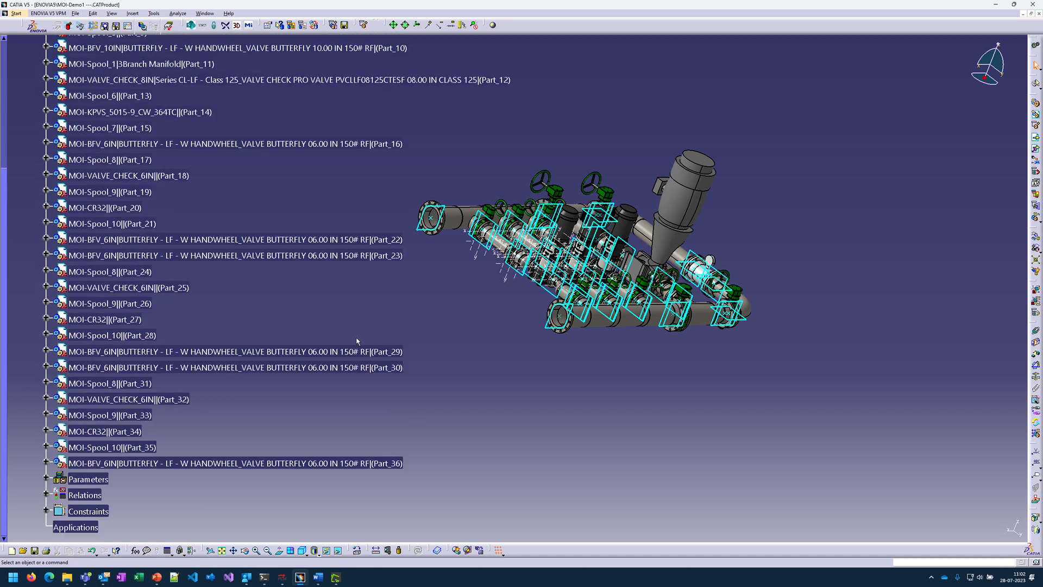
{"action": "middle_click_drag", "start_coordinate": [481, 324], "coordinate": [421, 236]}
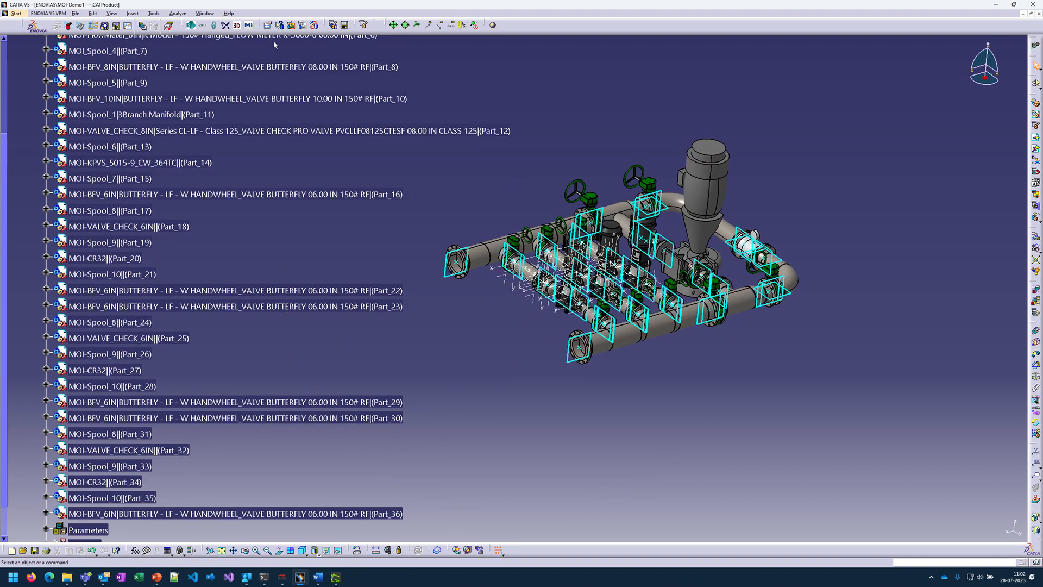
{"action": "mouse_move", "coordinate": [529, 5]}
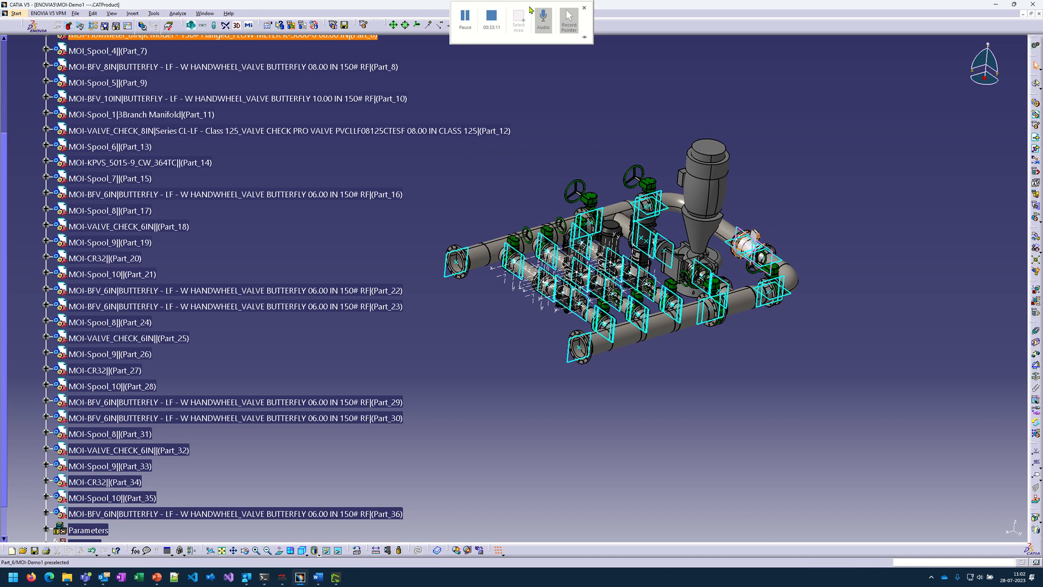